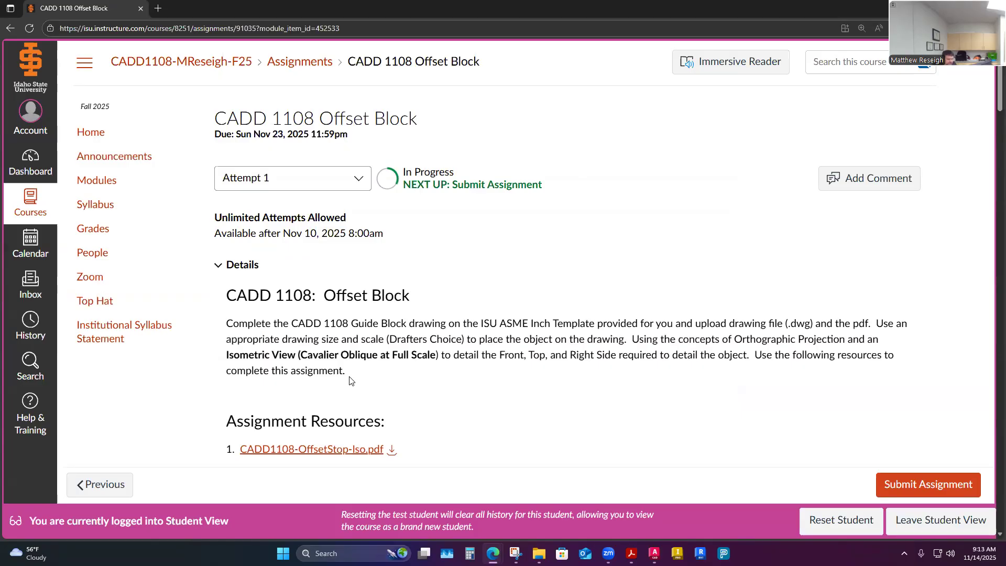
Step: Review the CADD 1108 Offset Block assignment instructions and the dimensioned isometric drawing on the page and in the CADD1108-OffsetStop-Iso PDF
{"action": "scroll", "coordinate": [623, 307], "scroll_direction": "down", "scroll_amount": 2}
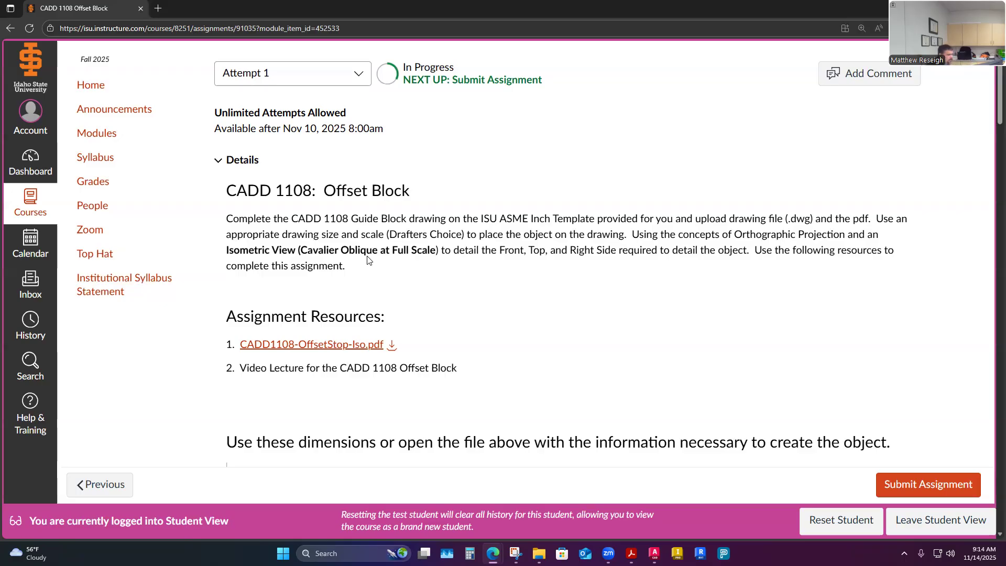
{"action": "scroll", "coordinate": [531, 278], "scroll_direction": "down", "scroll_amount": 9}
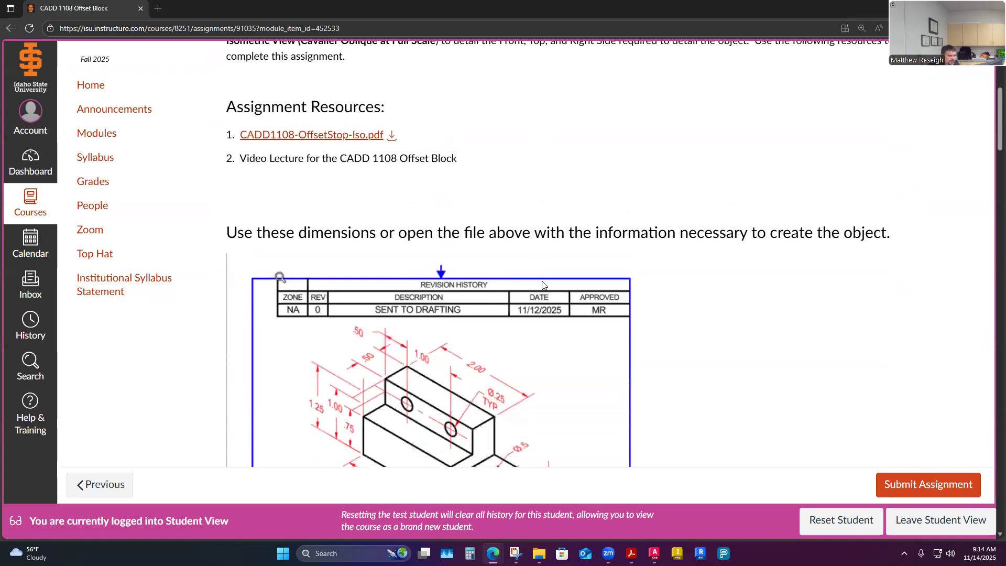
{"action": "scroll", "coordinate": [542, 299], "scroll_direction": "up", "scroll_amount": 1}
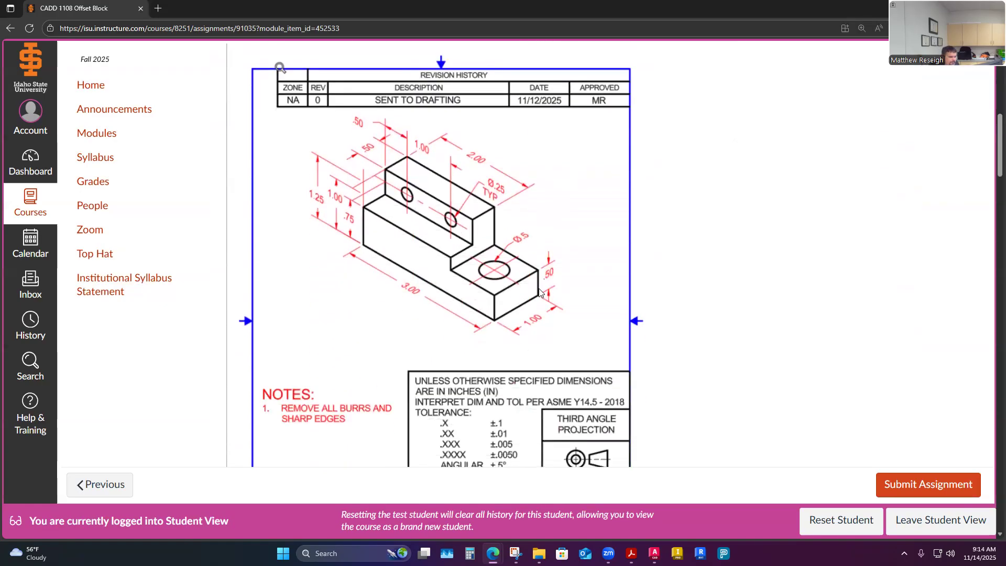
{"action": "scroll", "coordinate": [541, 296], "scroll_direction": "down", "scroll_amount": 1}
{"action": "scroll", "coordinate": [545, 293], "scroll_direction": "down", "scroll_amount": 2}
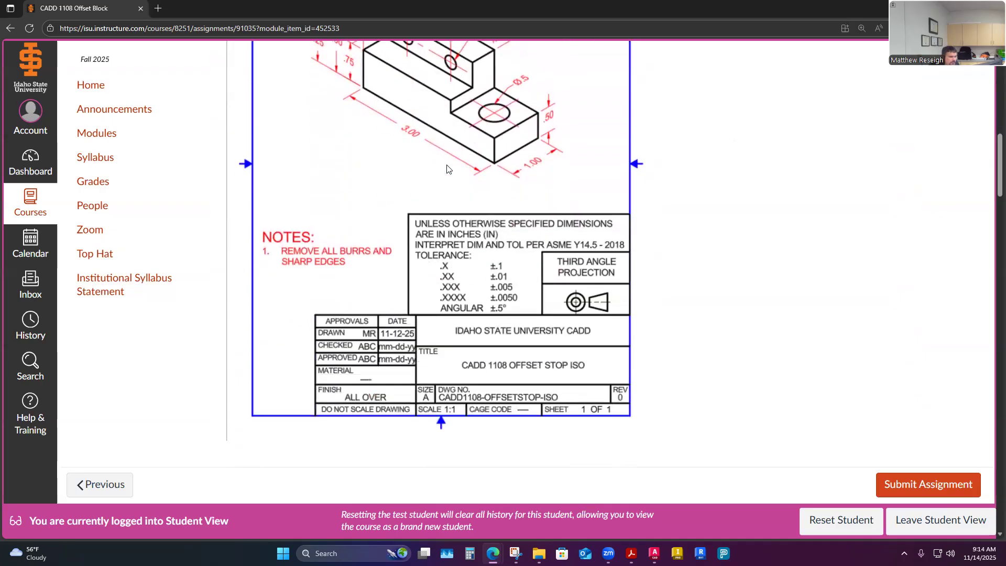
{"action": "scroll", "coordinate": [472, 188], "scroll_direction": "up", "scroll_amount": 1}
{"action": "scroll", "coordinate": [492, 314], "scroll_direction": "up", "scroll_amount": 1}
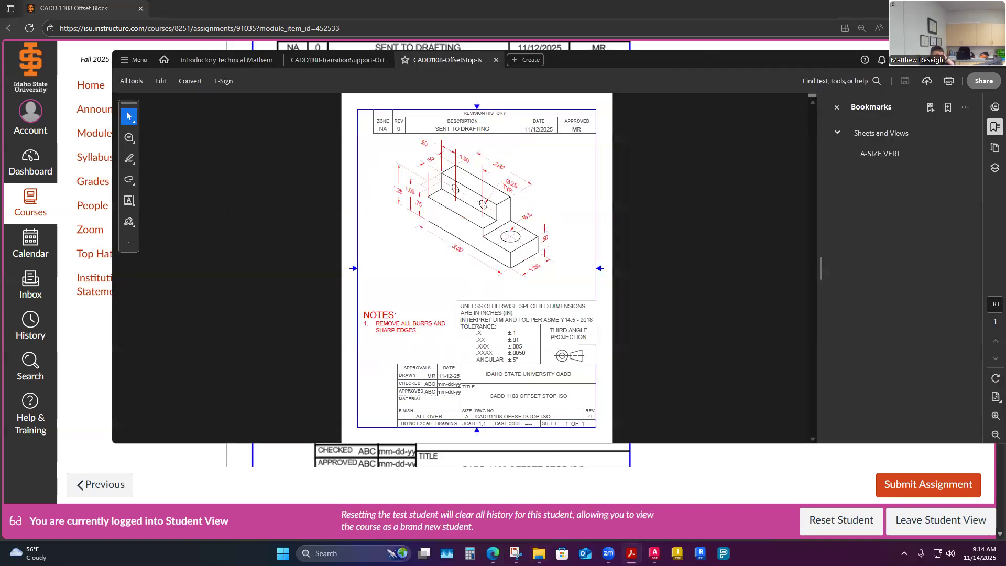
{"action": "left_click", "coordinate": [971, 60]}
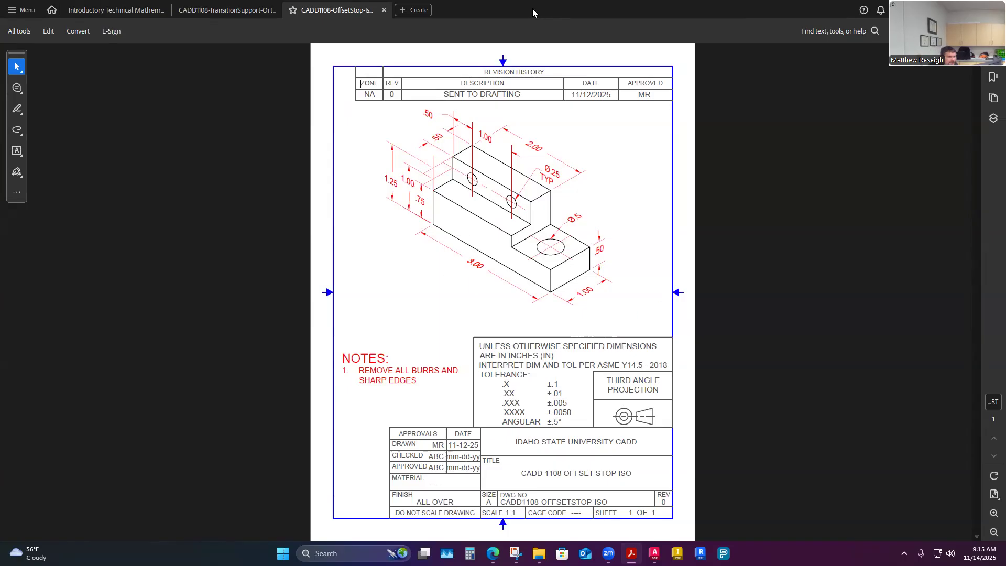
{"action": "key", "text": "alt+Tab"}
Step: Compare the dimensioned isometric drawing with the completed orthographic and oblique views on the assignment page
{"action": "scroll", "coordinate": [466, 258], "scroll_direction": "down", "scroll_amount": 8}
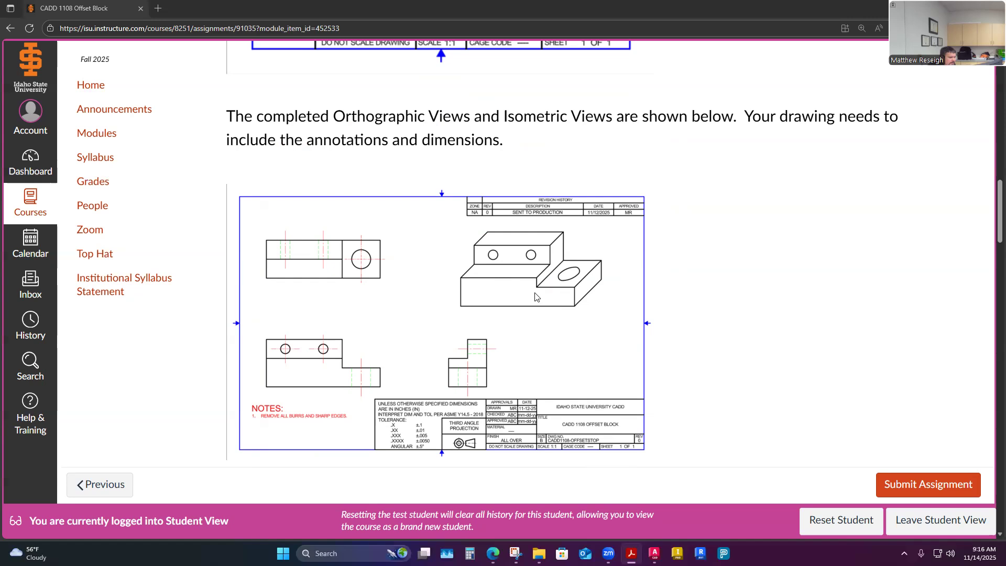
{"action": "scroll", "coordinate": [535, 297], "scroll_direction": "up", "scroll_amount": 10}
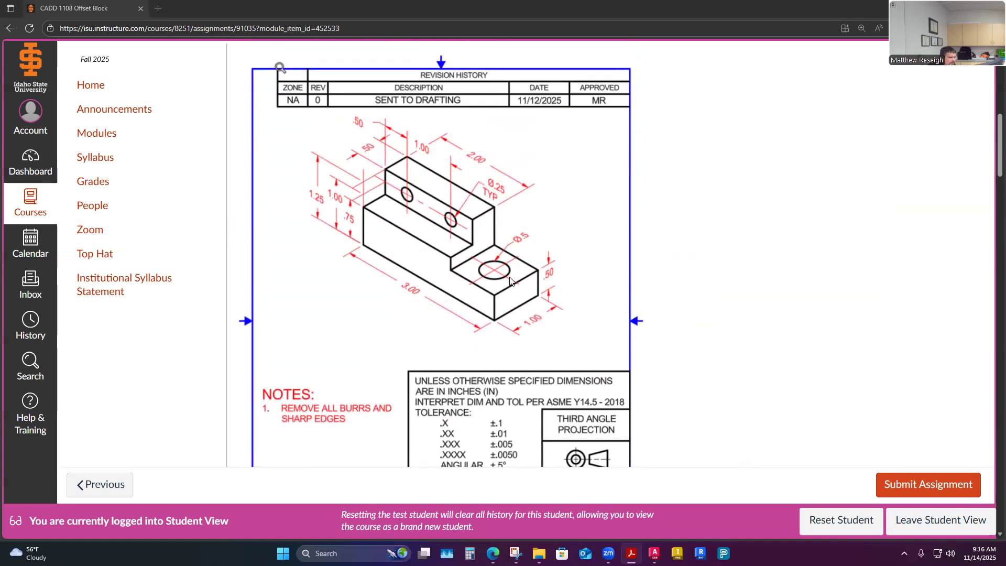
{"action": "scroll", "coordinate": [484, 286], "scroll_direction": "down", "scroll_amount": 5}
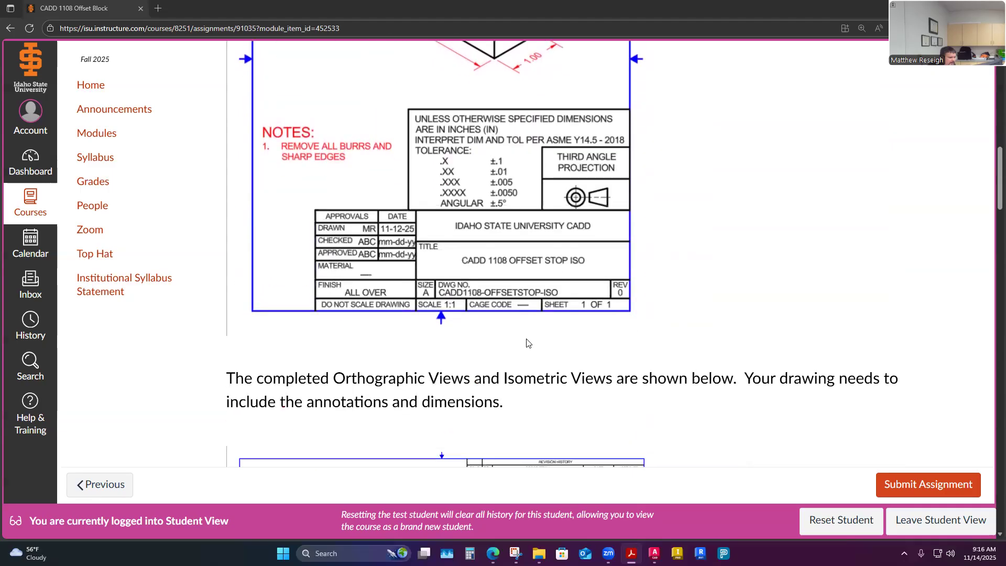
{"action": "scroll", "coordinate": [527, 343], "scroll_direction": "down", "scroll_amount": 2}
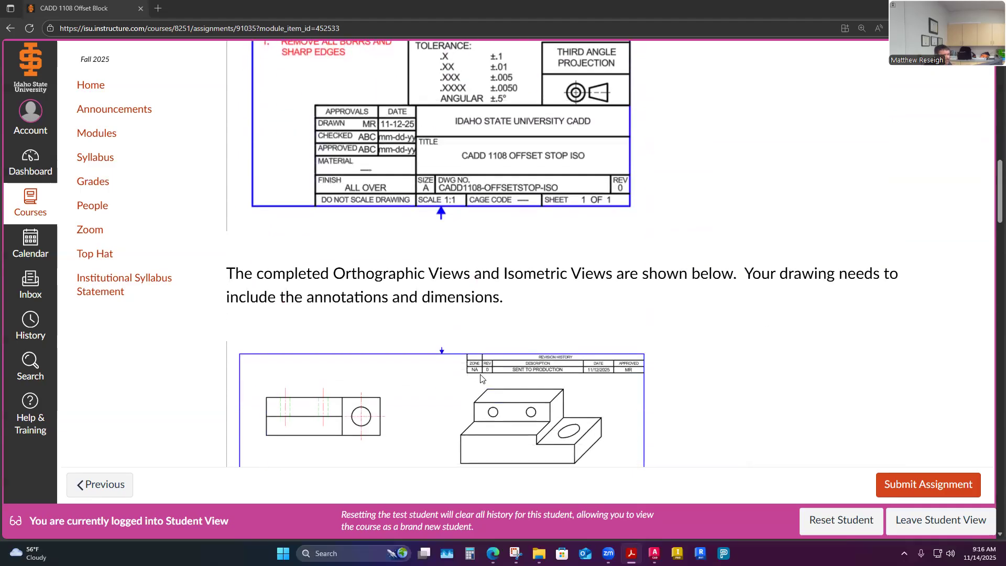
{"action": "scroll", "coordinate": [482, 378], "scroll_direction": "down", "scroll_amount": 1}
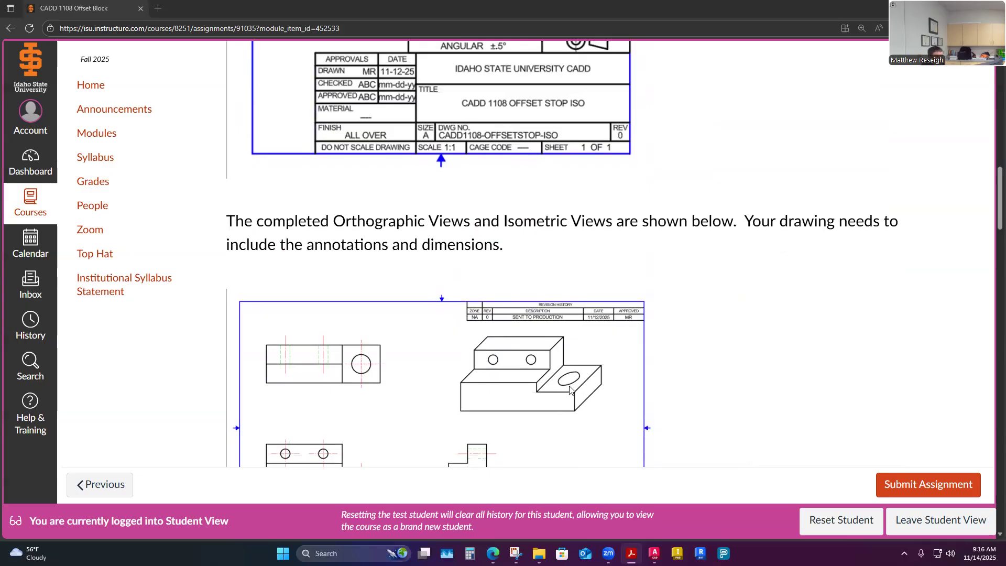
{"action": "scroll", "coordinate": [570, 388], "scroll_direction": "down", "scroll_amount": 2}
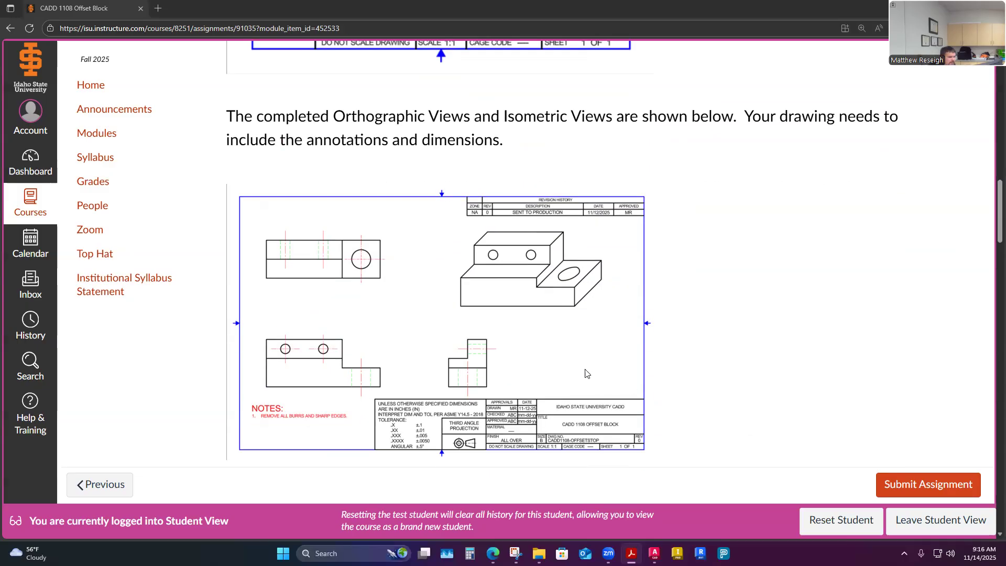
Step: Switch to AutoCAD, go to model space in Drawing1 and make Construction the current layer
{"action": "left_click", "coordinate": [653, 553]}
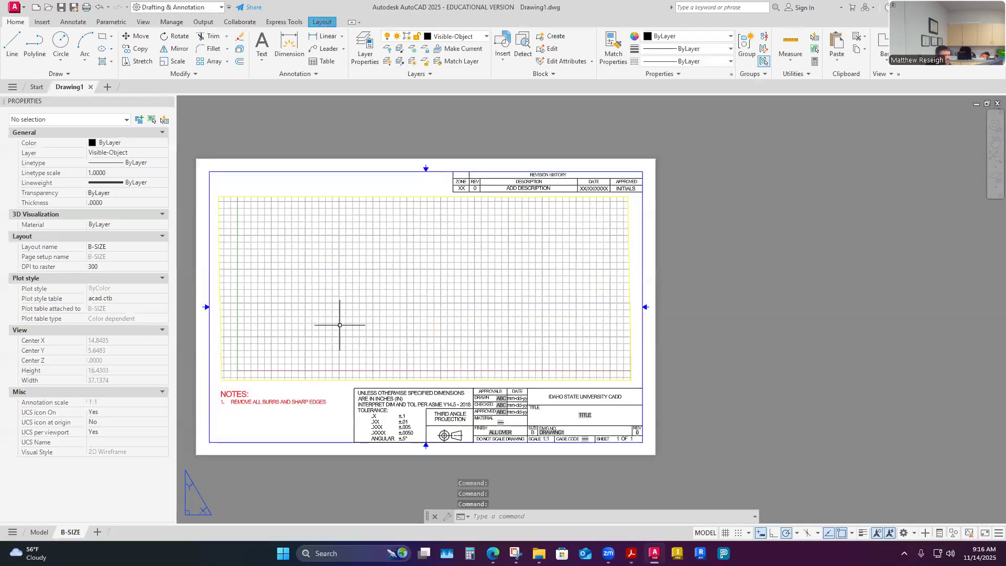
{"action": "left_click", "coordinate": [39, 532]}
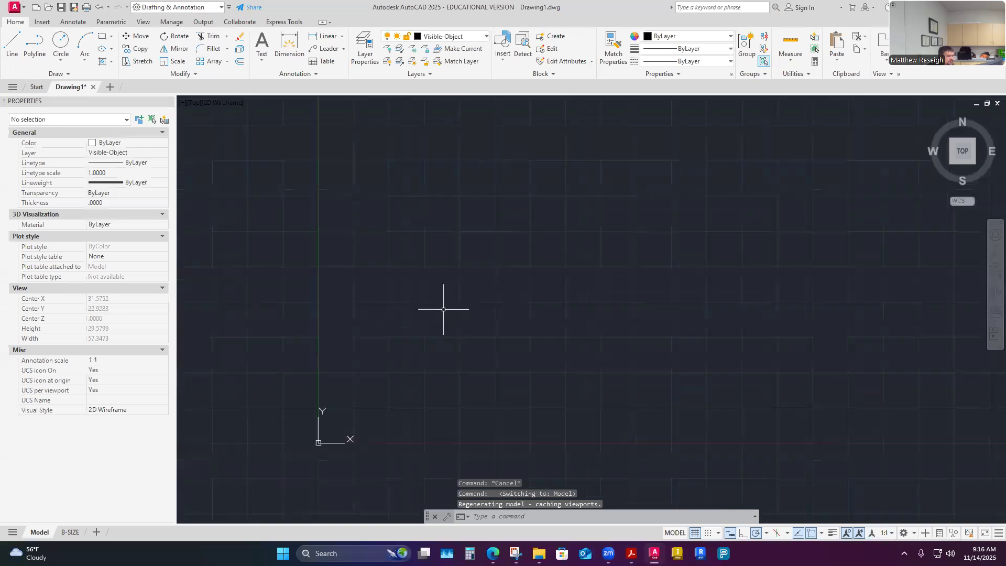
{"action": "scroll", "coordinate": [443, 309], "scroll_direction": "down", "scroll_amount": 5}
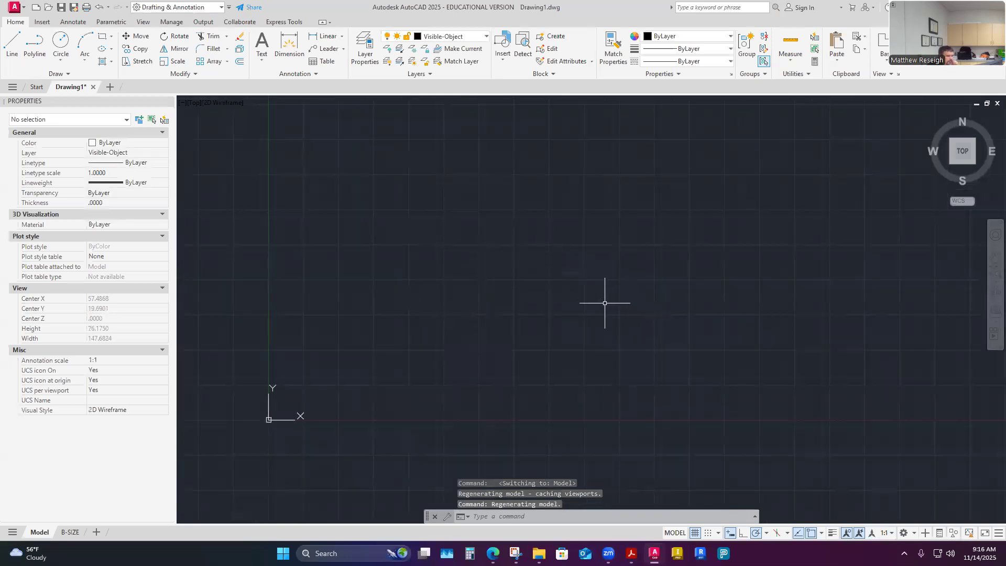
{"action": "left_click", "coordinate": [483, 36]}
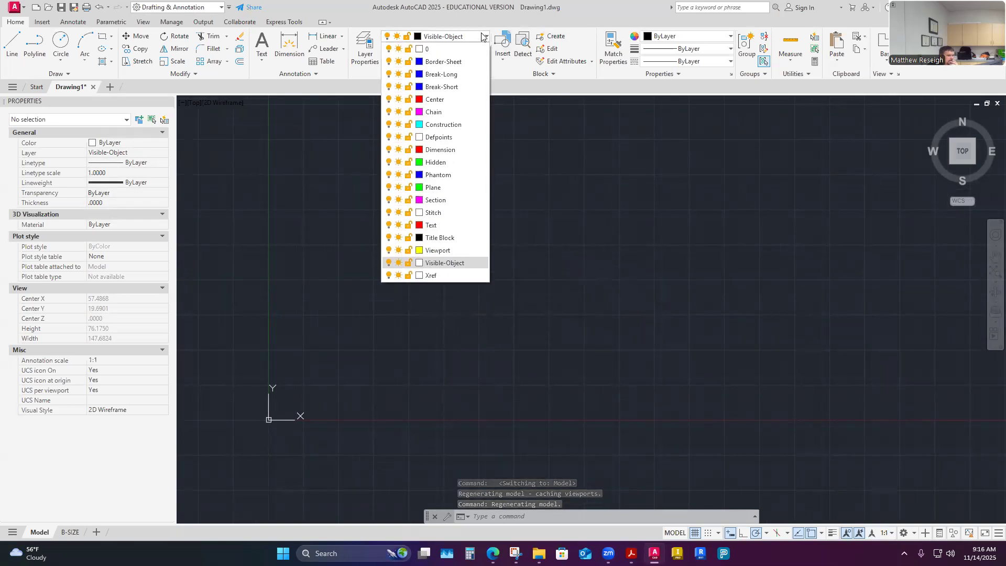
{"action": "left_click", "coordinate": [442, 108]}
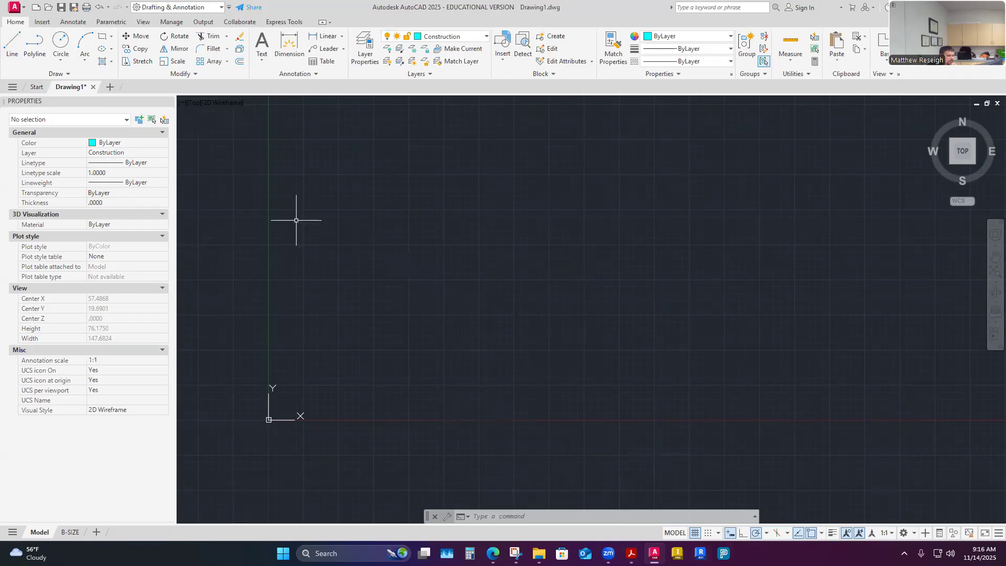
Step: Show the teacher's screen to all students in windowed mode from Insight Teacher Console and move the screen settings window out of the way
{"action": "left_click", "coordinate": [16, 51]}
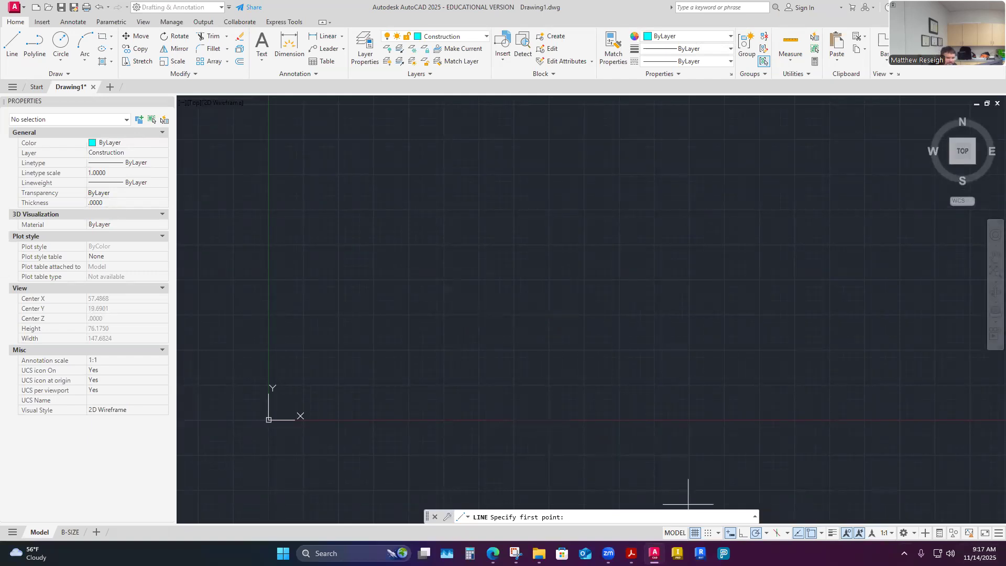
{"action": "left_click", "coordinate": [903, 553]}
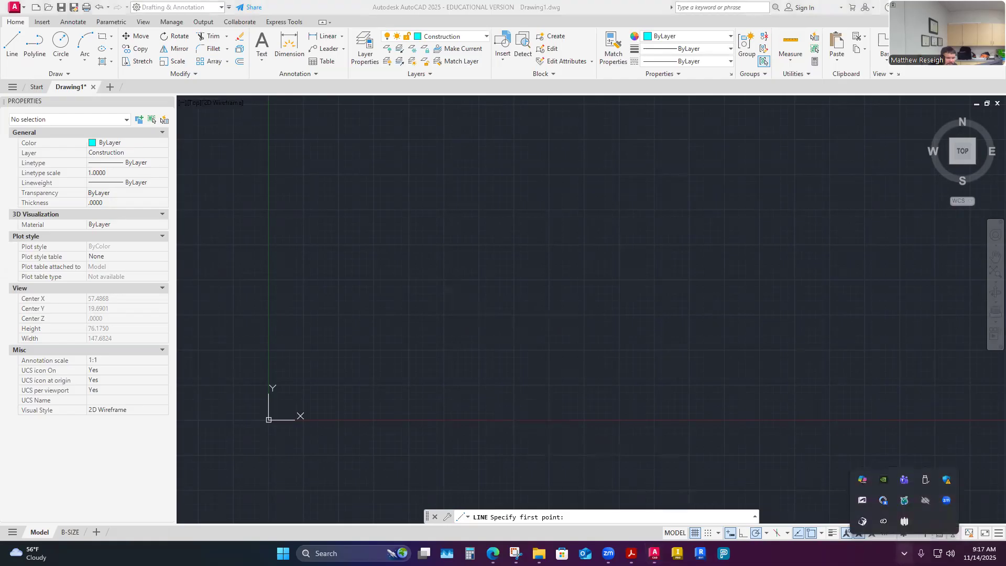
{"action": "left_click", "coordinate": [902, 500]}
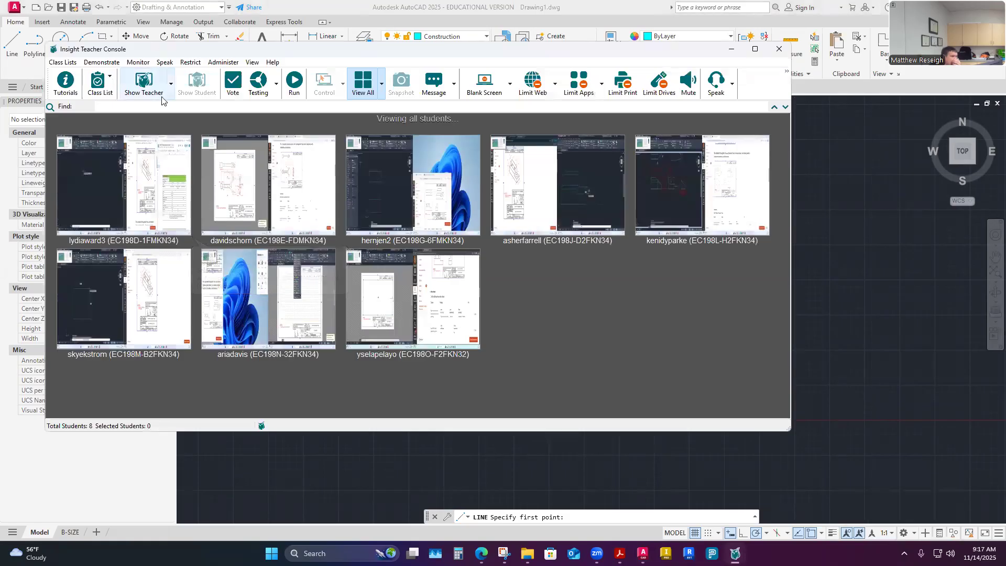
{"action": "left_click", "coordinate": [171, 90]}
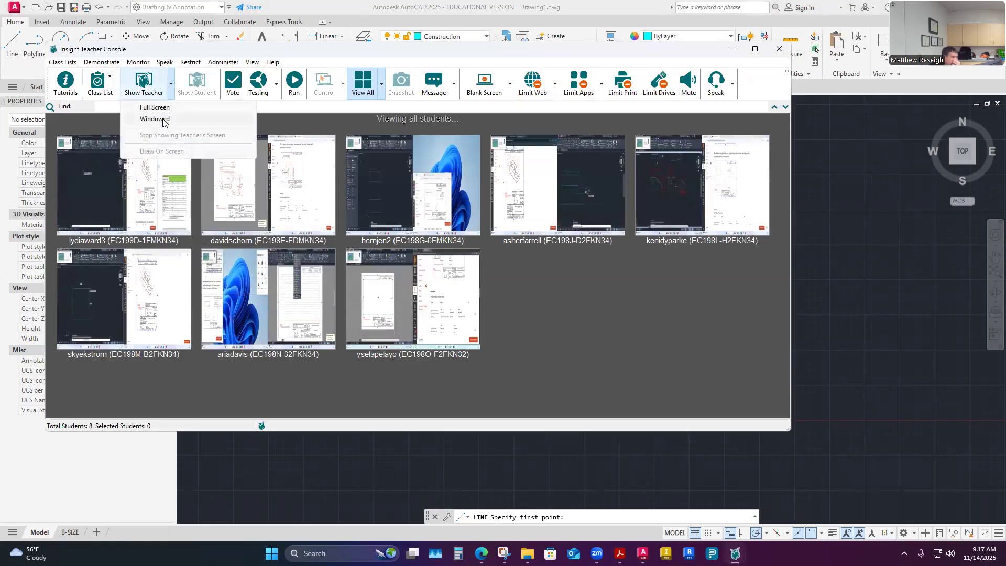
{"action": "left_click", "coordinate": [155, 119]}
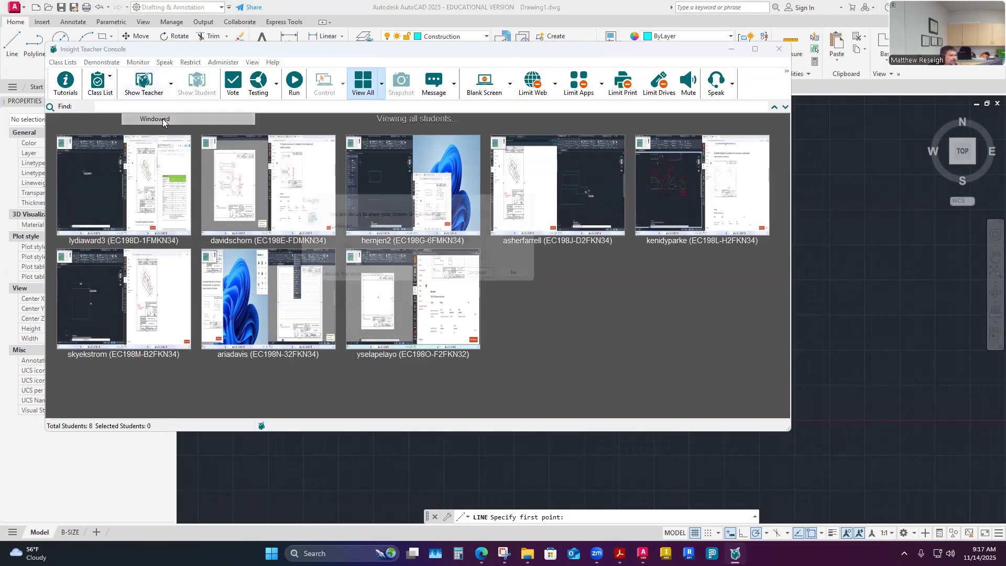
{"action": "left_click", "coordinate": [483, 277]}
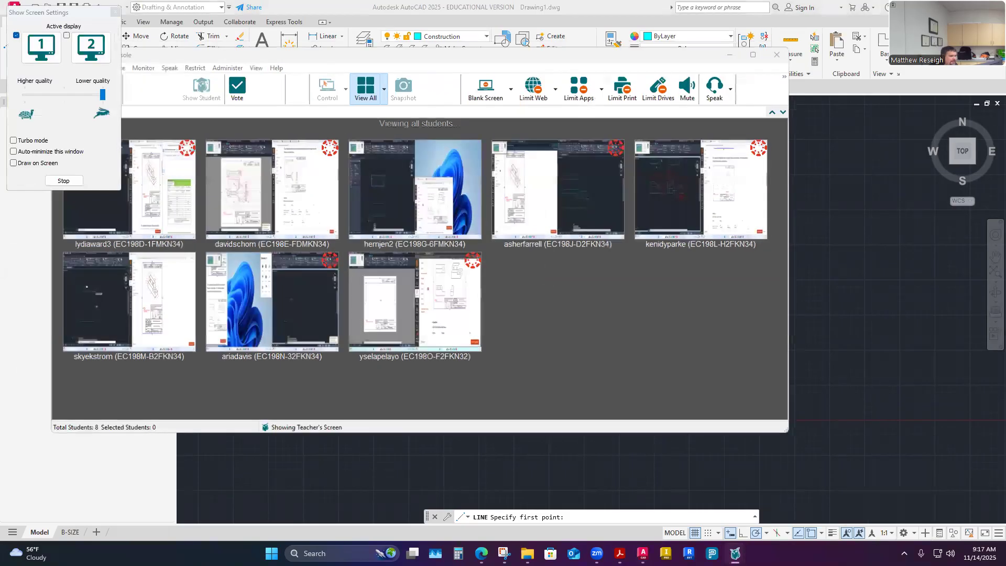
{"action": "left_click_drag", "start_coordinate": [88, 15], "coordinate": [0, 33]}
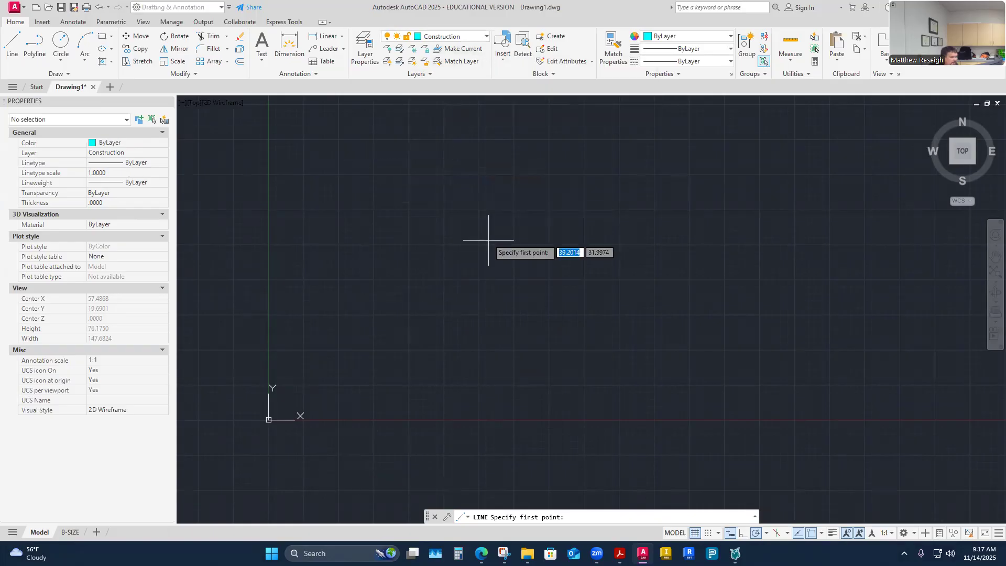
{"action": "scroll", "coordinate": [497, 304], "scroll_direction": "up", "scroll_amount": 3}
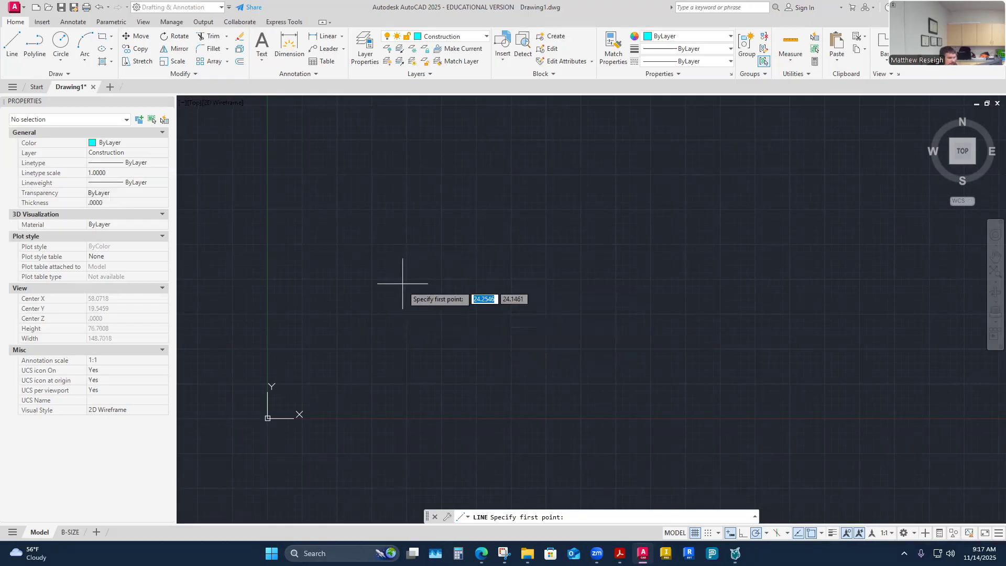
{"action": "left_click", "coordinate": [443, 281]}
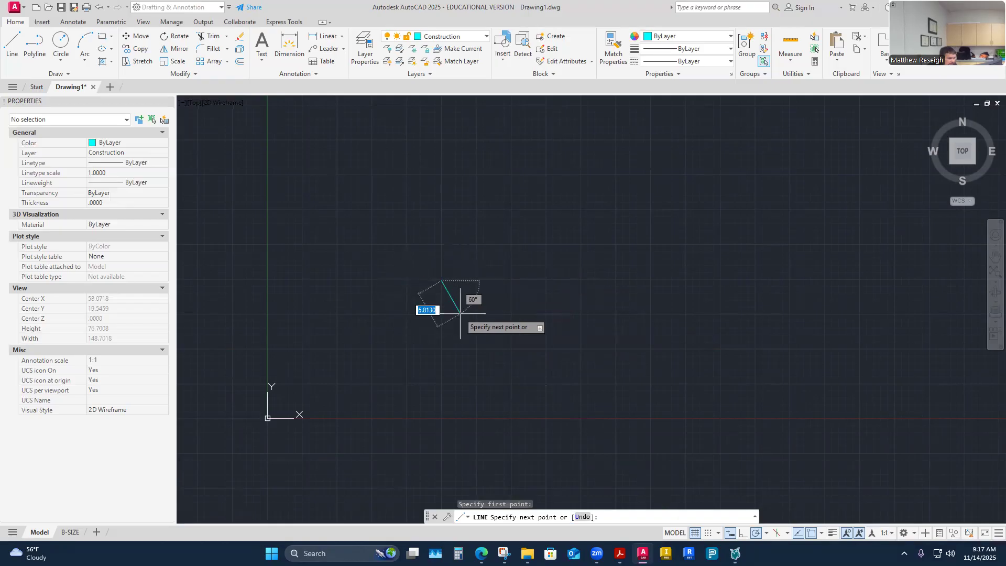
{"action": "key", "text": "Escape"}
{"action": "key", "text": "Escape"}
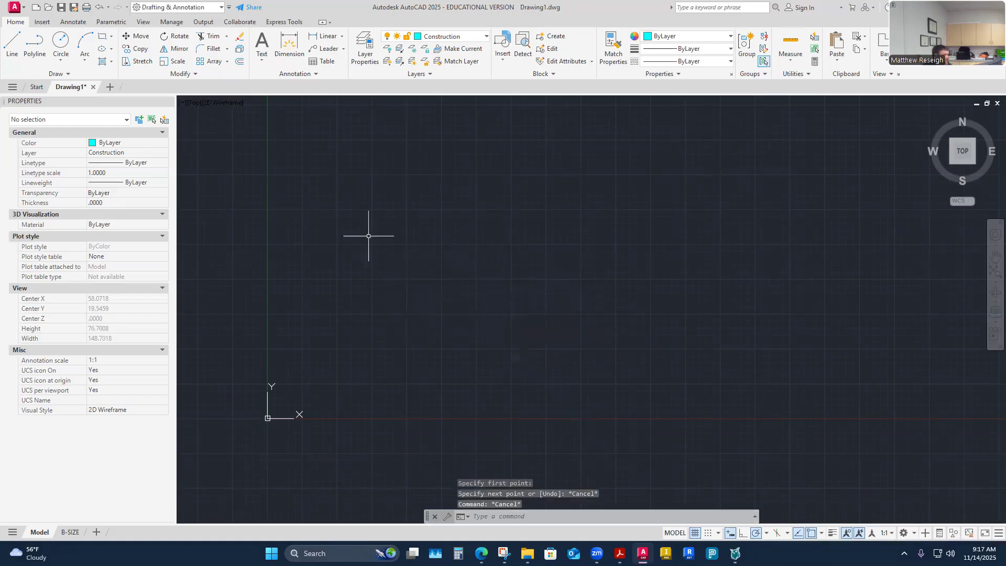
Step: Draw a construction rectangle 3 wide by 1.25 high in model space for the block's front view
{"action": "left_click", "coordinate": [102, 37]}
{"action": "left_click", "coordinate": [454, 276]}
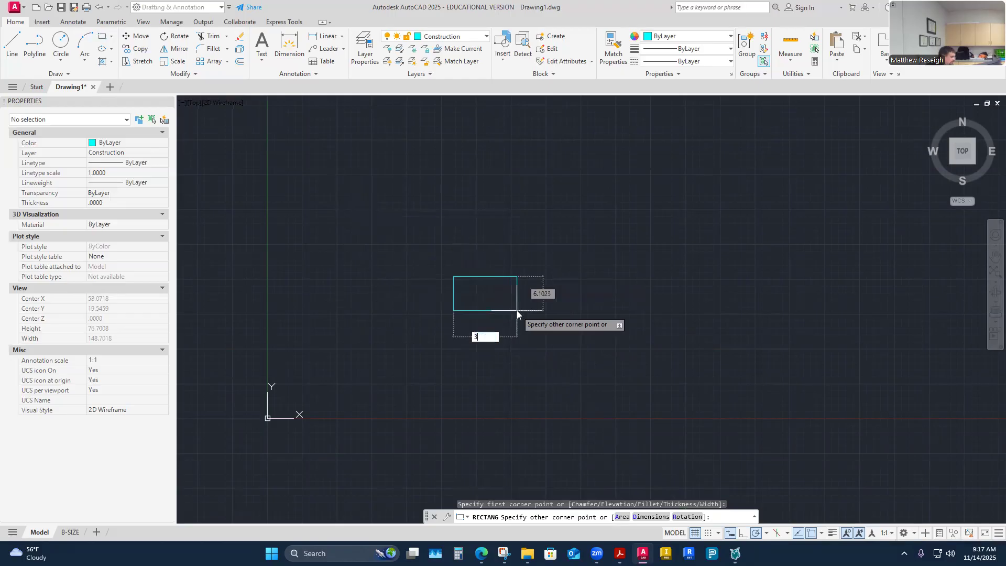
{"action": "key", "text": "Tab"}
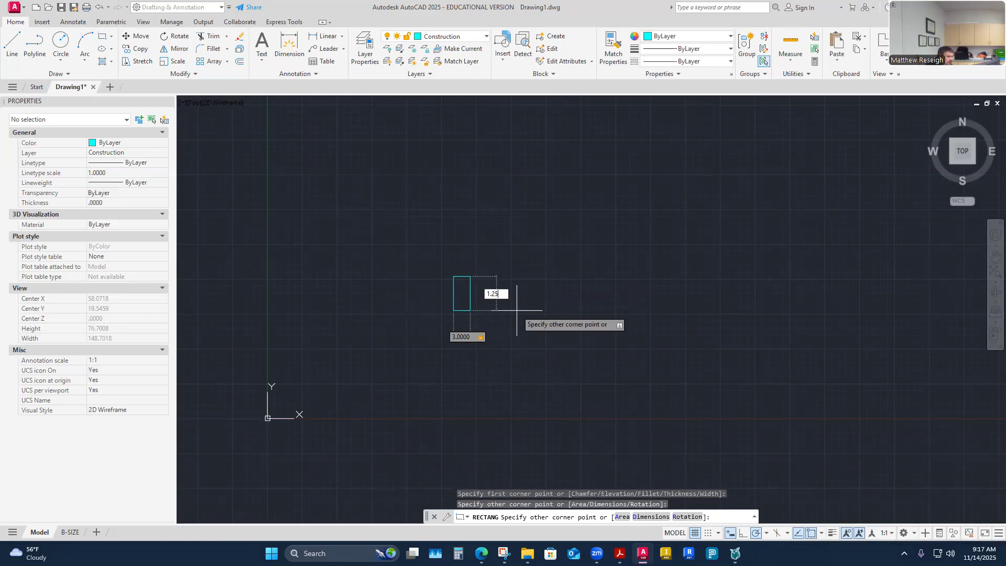
{"action": "key", "text": "Return"}
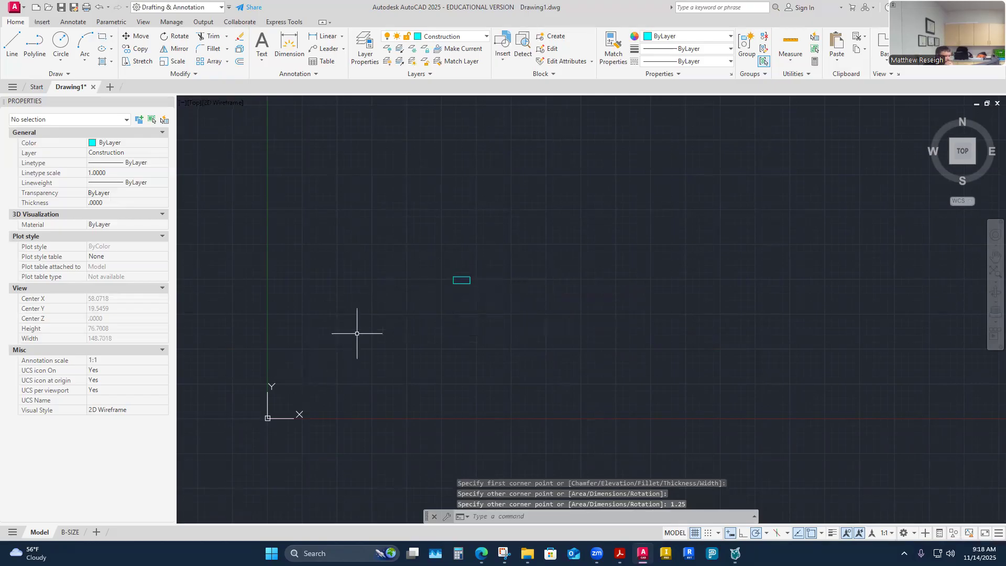
Step: Move the construction rectangle closer to the drawing origin
{"action": "left_click", "coordinate": [137, 36]}
{"action": "left_click", "coordinate": [429, 258]}
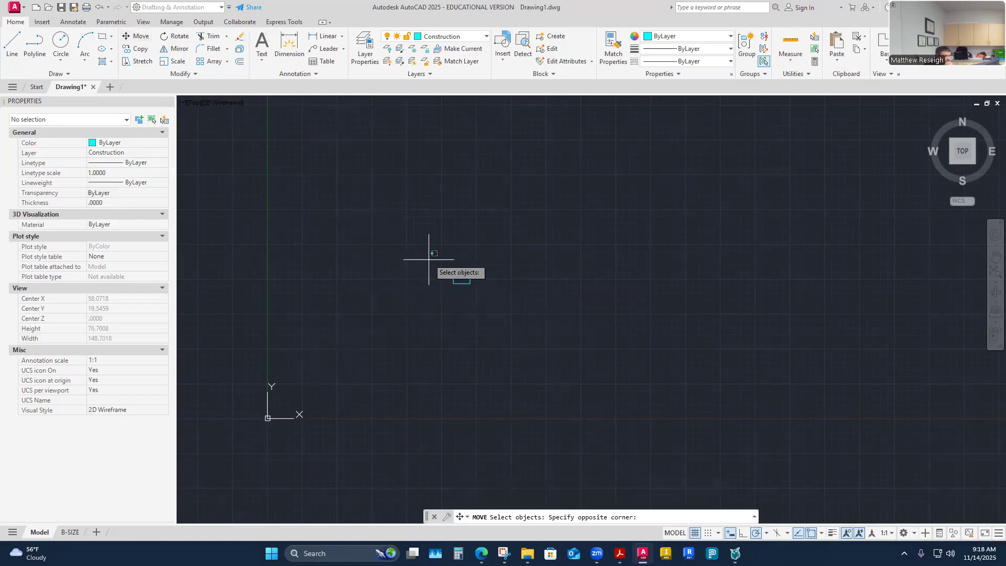
{"action": "left_click", "coordinate": [523, 300]}
{"action": "key", "text": "Return"}
{"action": "scroll", "coordinate": [446, 301], "scroll_direction": "up", "scroll_amount": 4}
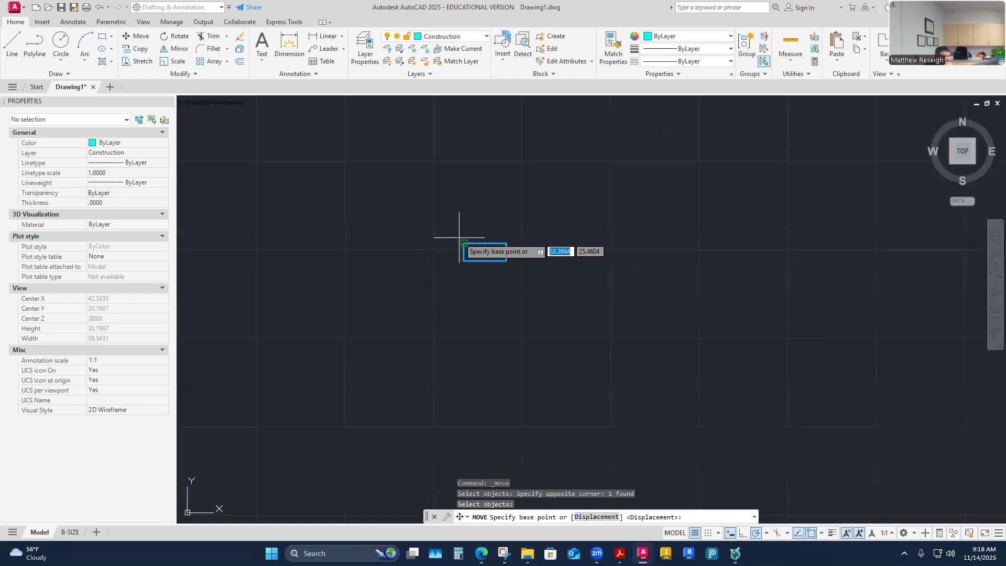
{"action": "left_click", "coordinate": [457, 237]}
{"action": "scroll", "coordinate": [468, 249], "scroll_direction": "down", "scroll_amount": 5}
{"action": "left_click", "coordinate": [426, 286]}
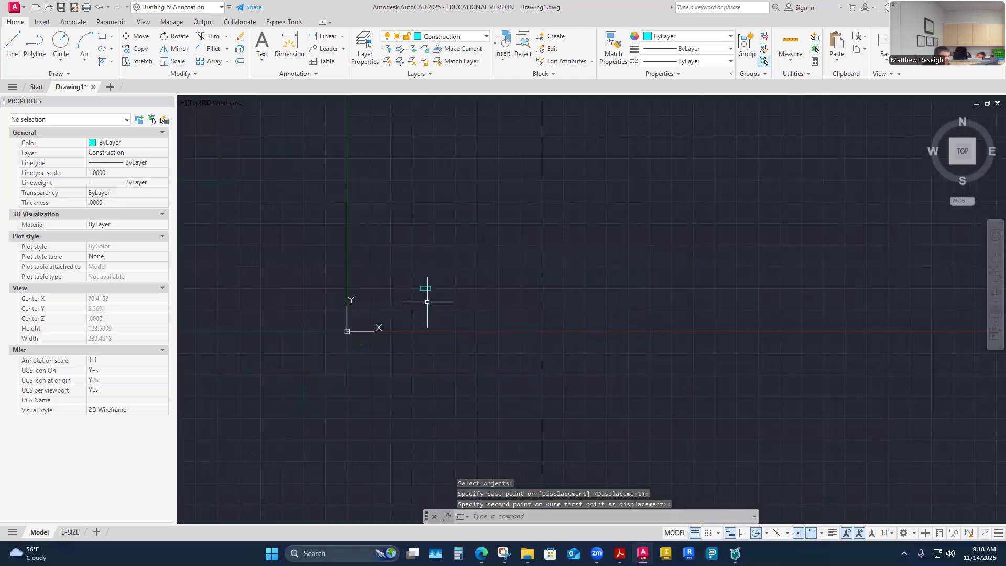
{"action": "key", "text": "Escape"}
{"action": "scroll", "coordinate": [426, 288], "scroll_direction": "up", "scroll_amount": 12}
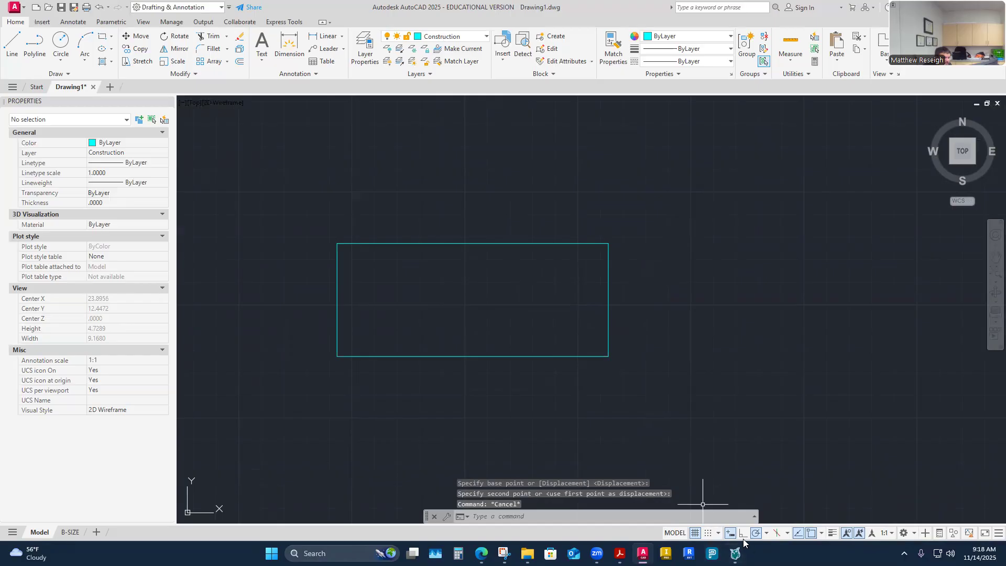
Step: Draw a 1-unit construction line at 45° from the rectangle's lower-right corner, continued by a vertical line up from its end
{"action": "left_click", "coordinate": [766, 533]}
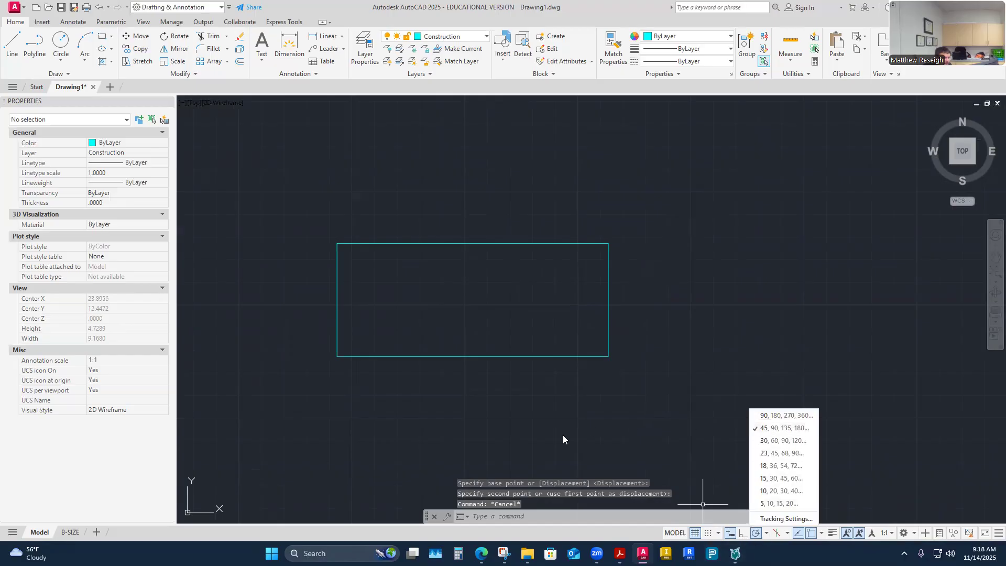
{"action": "left_click", "coordinate": [10, 38]}
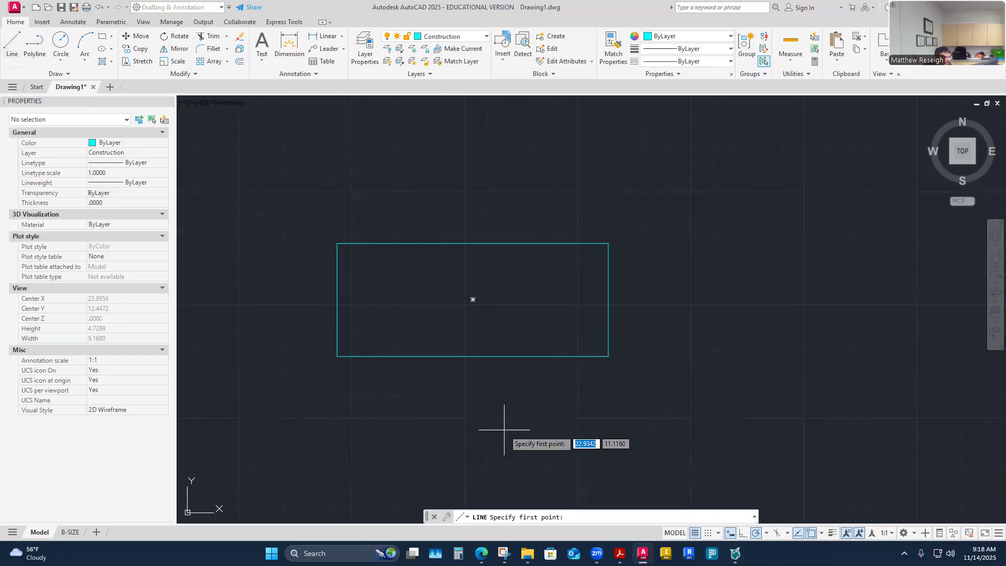
{"action": "left_click", "coordinate": [607, 356]}
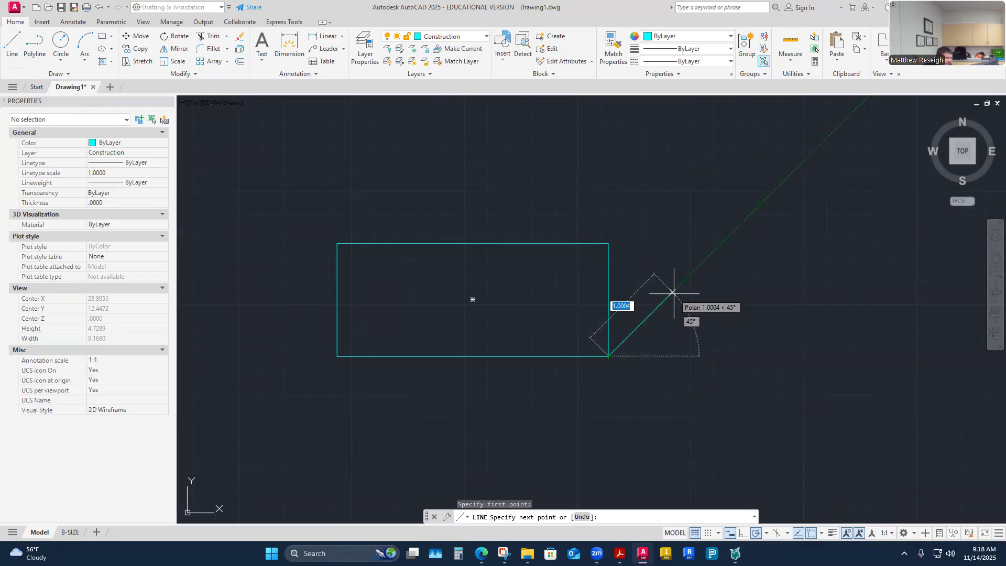
{"action": "type", "text": "1"}
{"action": "key", "text": "Return"}
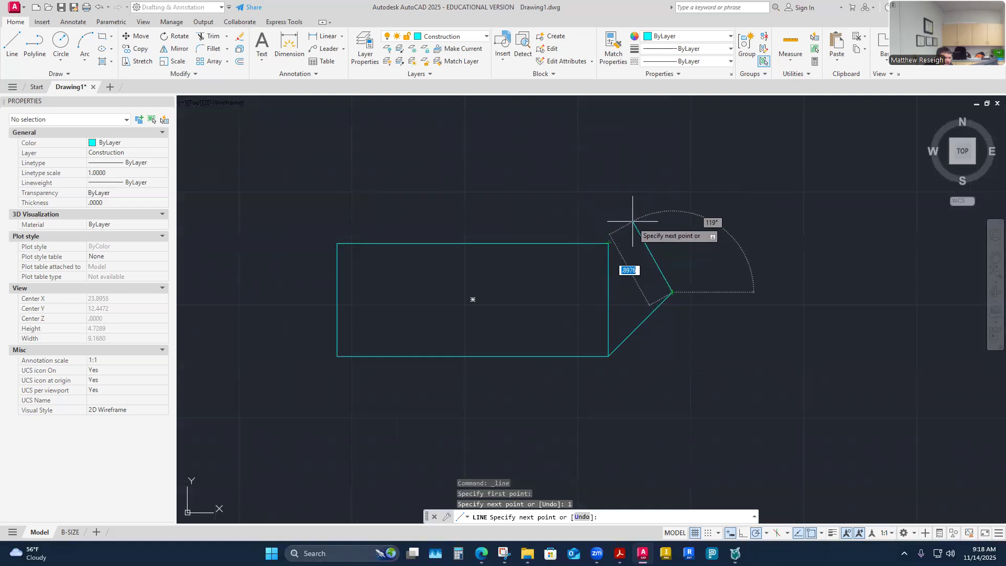
{"action": "left_click", "coordinate": [671, 187]}
{"action": "right_click", "coordinate": [672, 188]}
{"action": "left_click", "coordinate": [681, 195]}
Step: Draw a 45° construction line from the rectangle's upper-right corner to slightly past the rear vertical line
{"action": "right_click", "coordinate": [639, 207]}
{"action": "left_click", "coordinate": [655, 215]}
{"action": "left_click", "coordinate": [608, 243]}
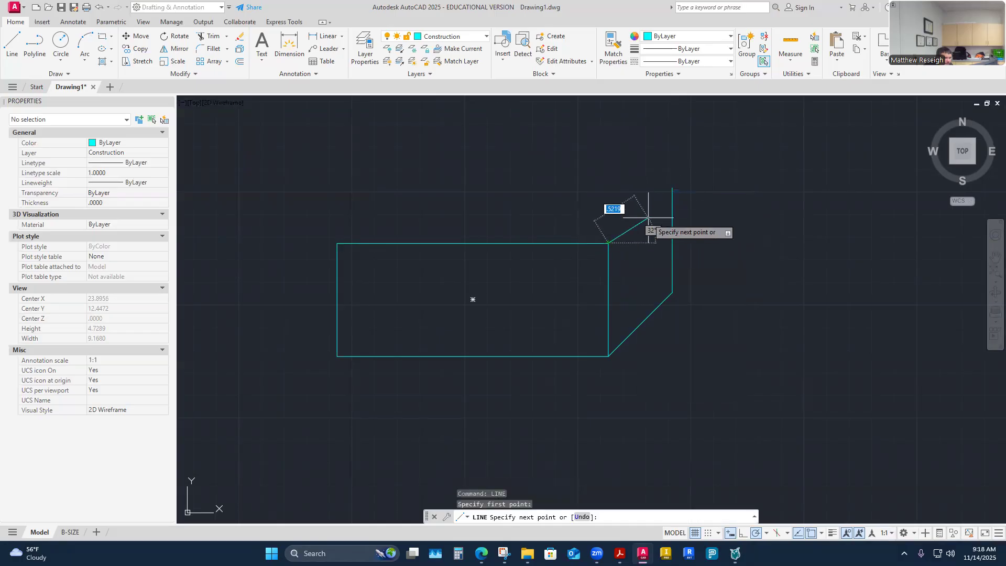
{"action": "left_click", "coordinate": [685, 166]}
{"action": "right_click", "coordinate": [686, 166]}
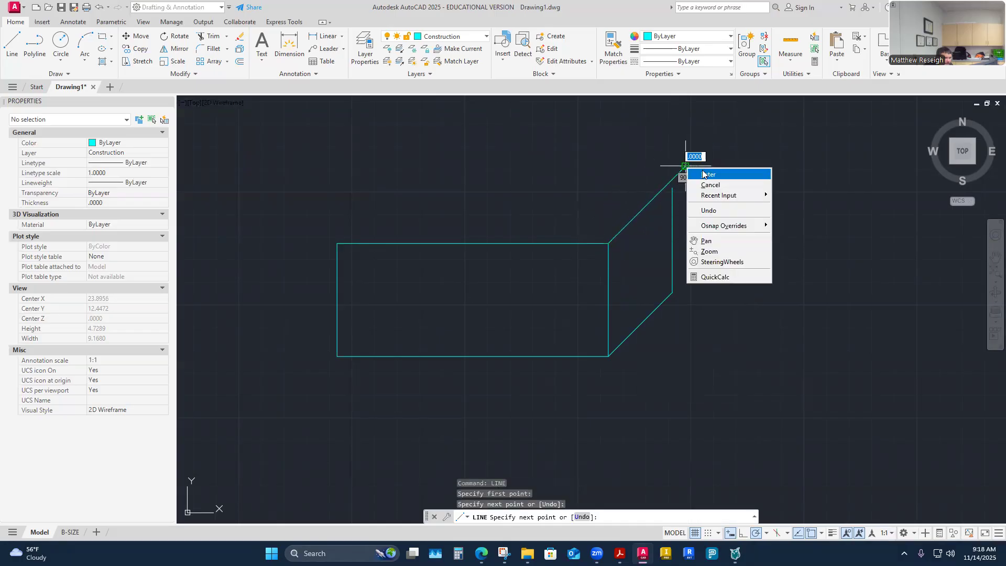
{"action": "left_click", "coordinate": [694, 173]}
Step: Extend the rear vertical line up to the upper 45° line and trim the overhang beyond their corner
{"action": "left_click", "coordinate": [226, 36]}
{"action": "left_click", "coordinate": [212, 62]}
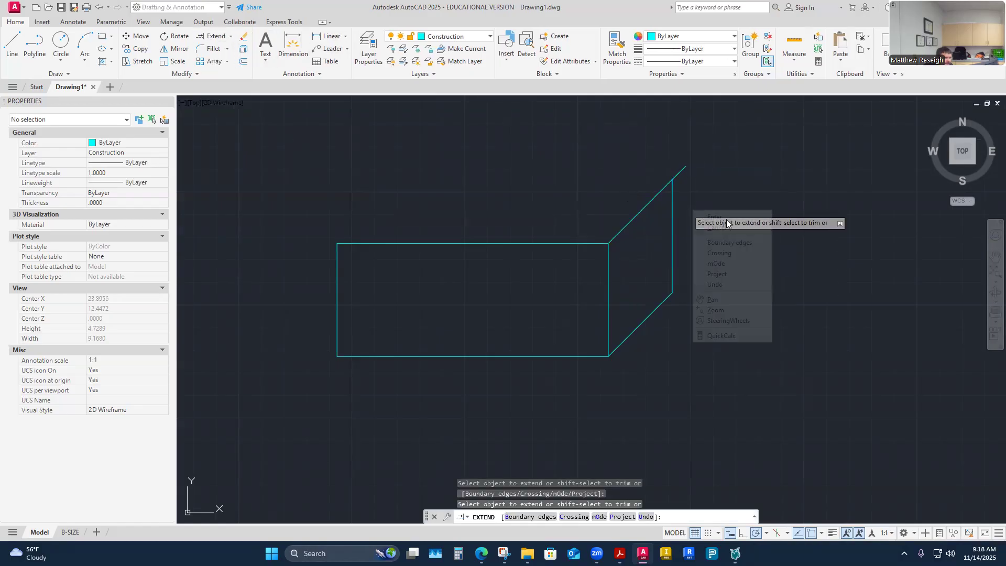
{"action": "key", "text": "Escape"}
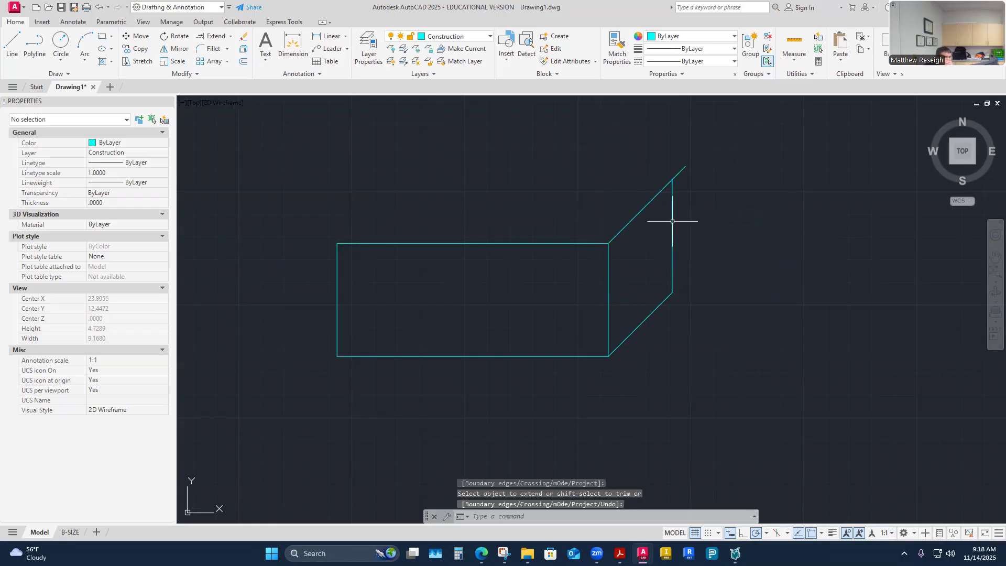
{"action": "left_click", "coordinate": [231, 36]}
{"action": "left_click", "coordinate": [221, 54]}
{"action": "left_click", "coordinate": [680, 170]}
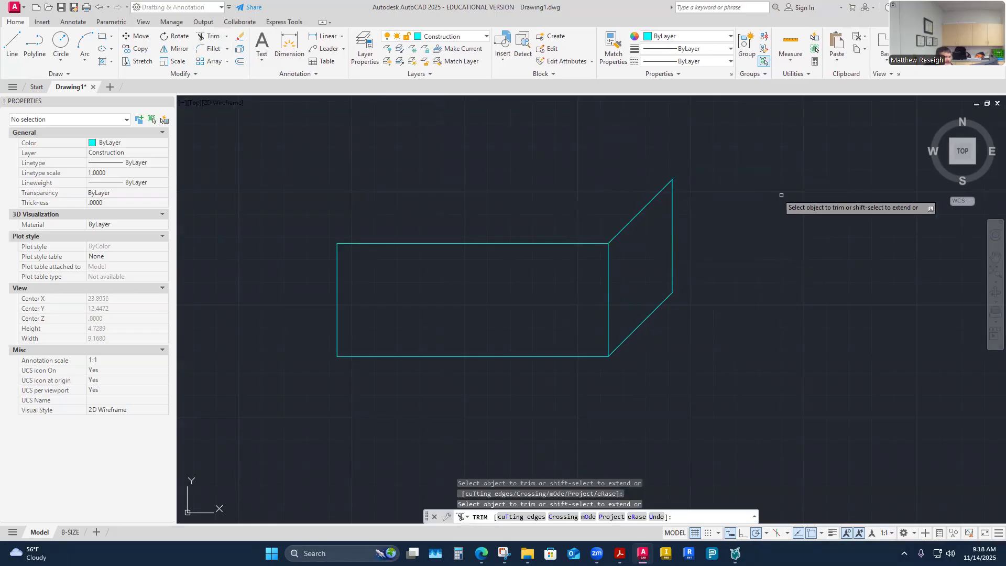
Step: Draw a horizontal construction line about 3.61 long leftward from the side face's upper rear corner
{"action": "left_click", "coordinate": [4, 55]}
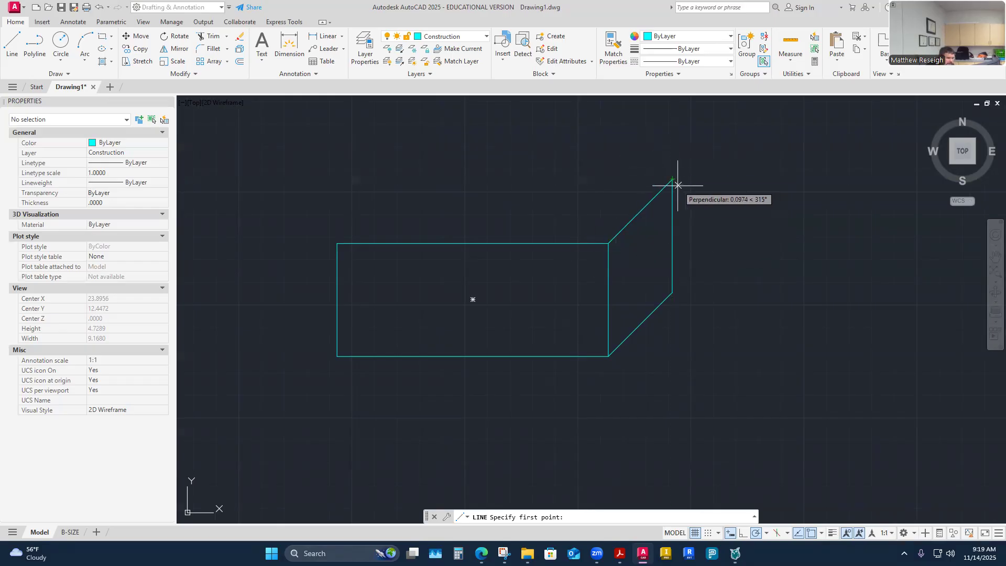
{"action": "left_click", "coordinate": [12, 45]}
{"action": "left_click", "coordinate": [672, 179]}
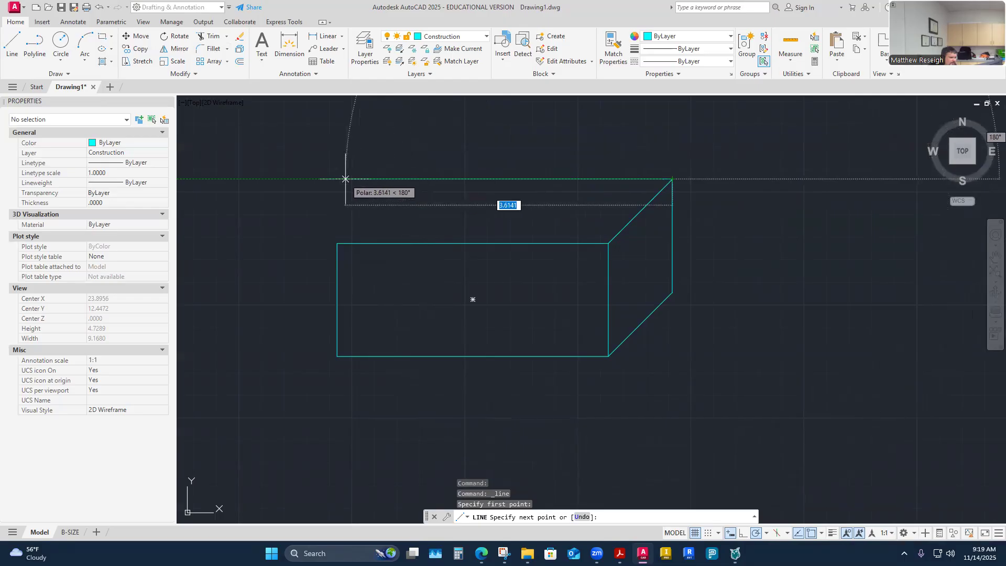
{"action": "left_click", "coordinate": [346, 180]}
{"action": "right_click", "coordinate": [345, 179]}
{"action": "left_click", "coordinate": [393, 188]}
Step: Draw a 45° construction line from the rectangle's upper-left corner to the rear top line
{"action": "right_click", "coordinate": [393, 165]}
{"action": "left_click", "coordinate": [414, 173]}
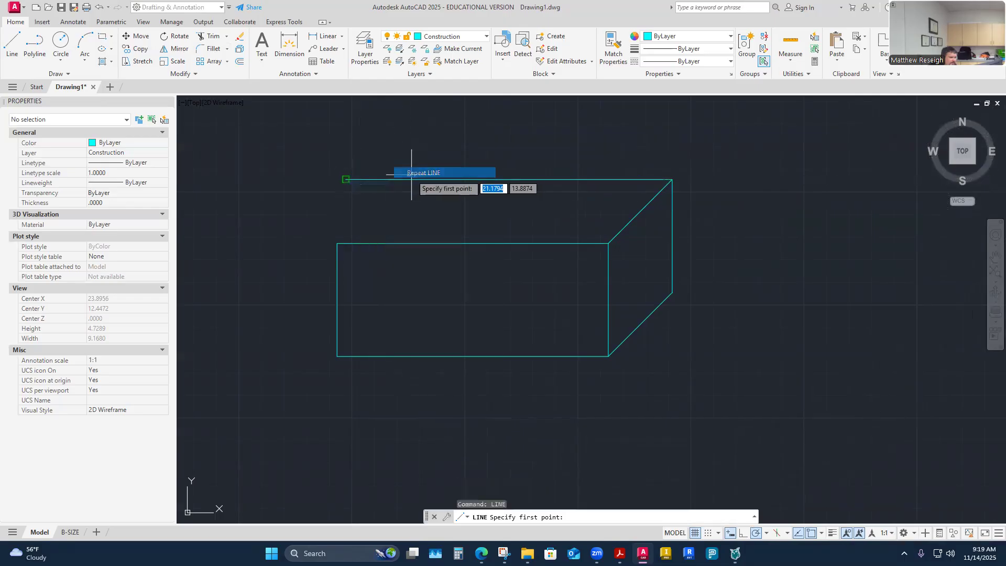
{"action": "left_click", "coordinate": [337, 243]}
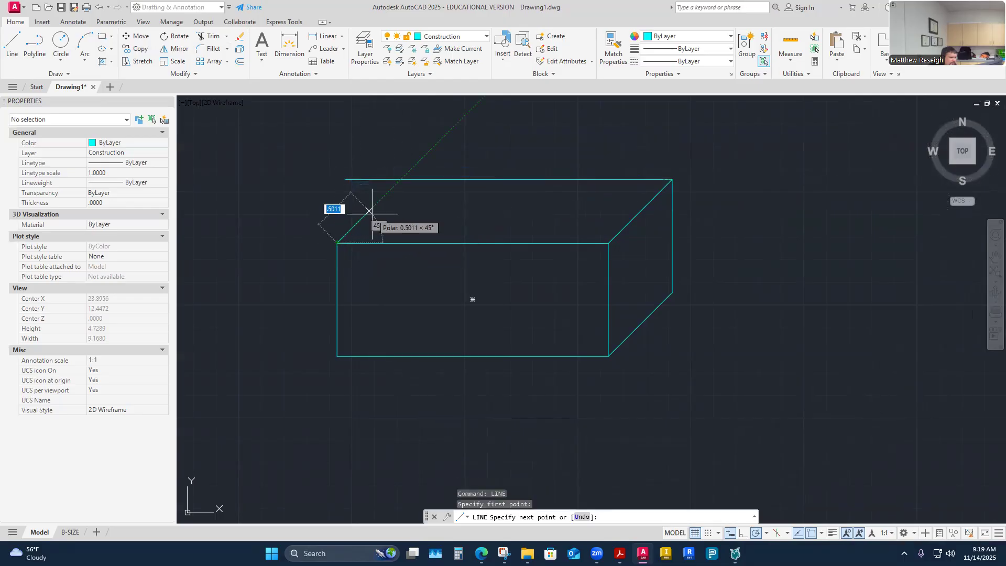
{"action": "left_click", "coordinate": [399, 181]}
{"action": "right_click", "coordinate": [405, 183]}
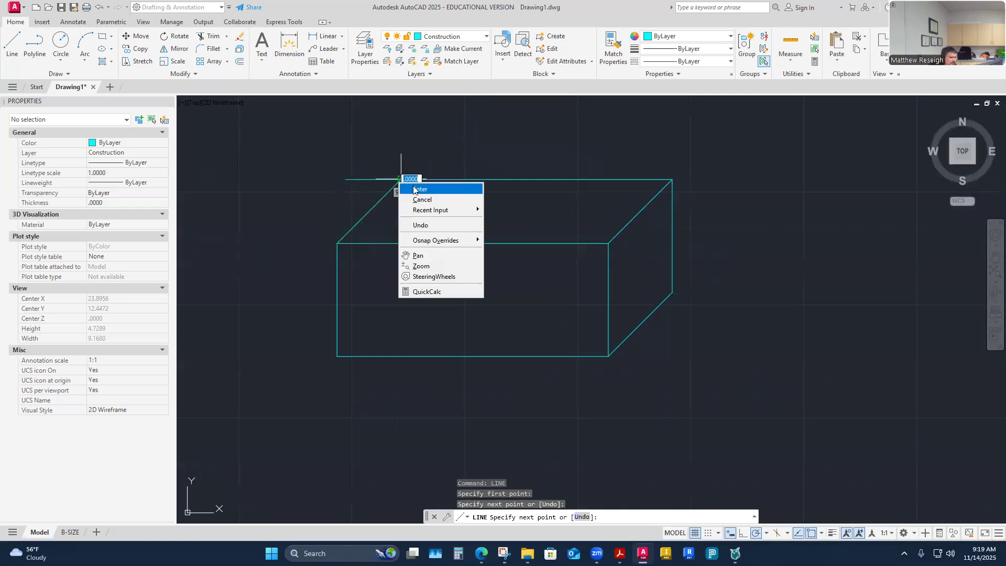
{"action": "left_click", "coordinate": [419, 193]}
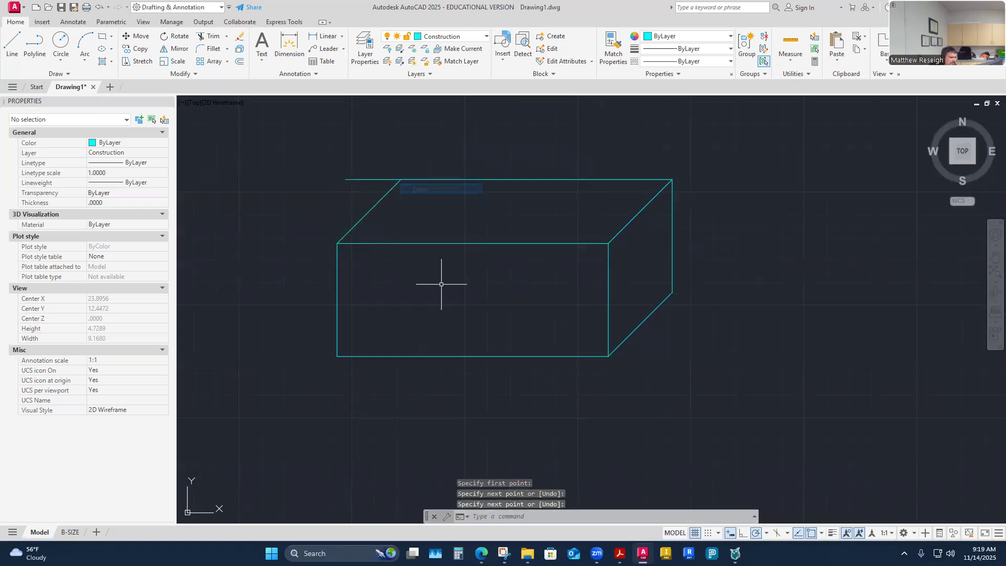
Step: Trim the rear top line's overhang beyond the left 45° edge
{"action": "left_click", "coordinate": [208, 38]}
{"action": "left_click_drag", "start_coordinate": [372, 170], "coordinate": [341, 188]}
{"action": "right_click", "coordinate": [297, 183]}
{"action": "left_click", "coordinate": [332, 188]}
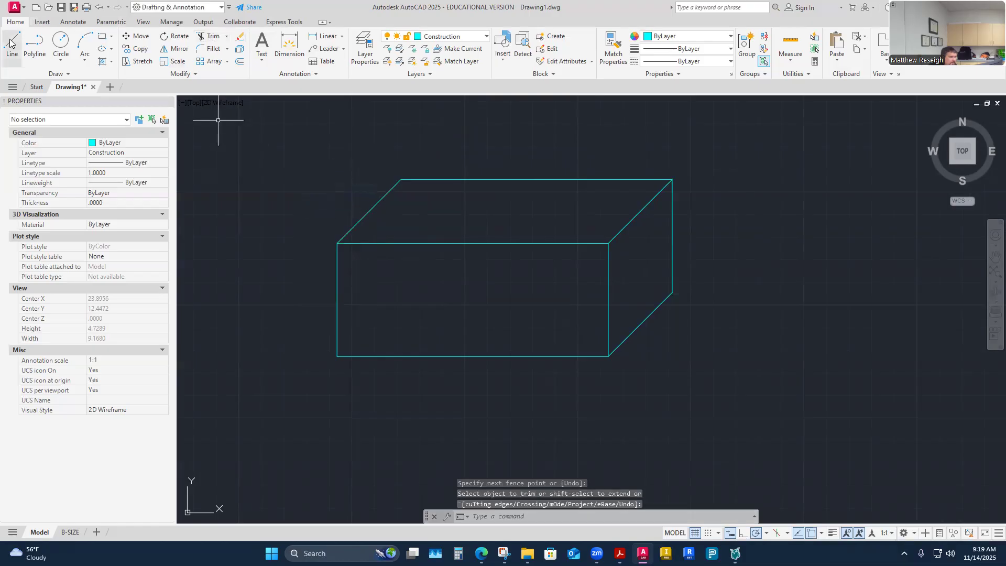
Step: Draw a 45° construction line from the rectangle's lower-left corner into the box, longer than the block's depth
{"action": "key", "text": "l"}
{"action": "key", "text": "Return"}
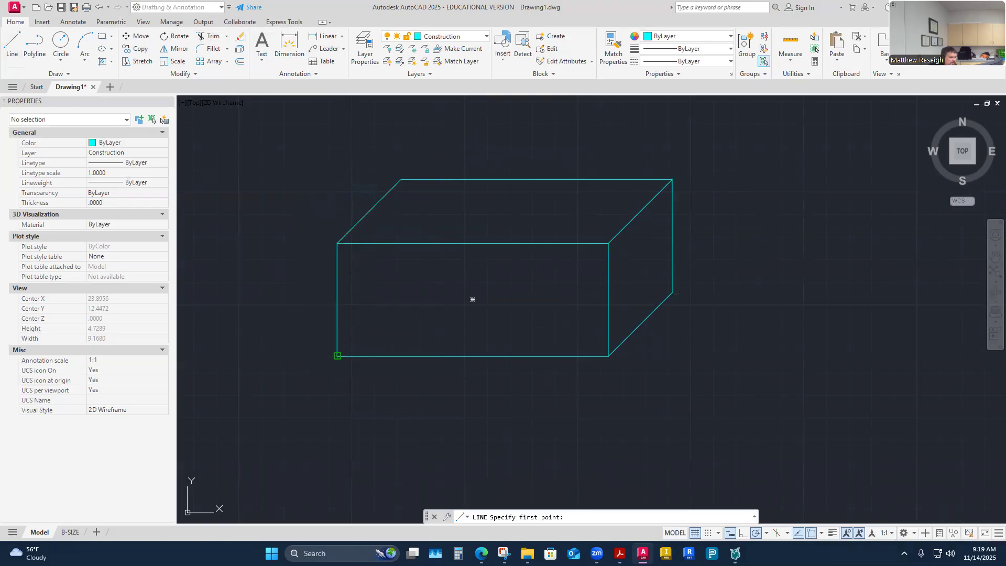
{"action": "left_click", "coordinate": [338, 357]}
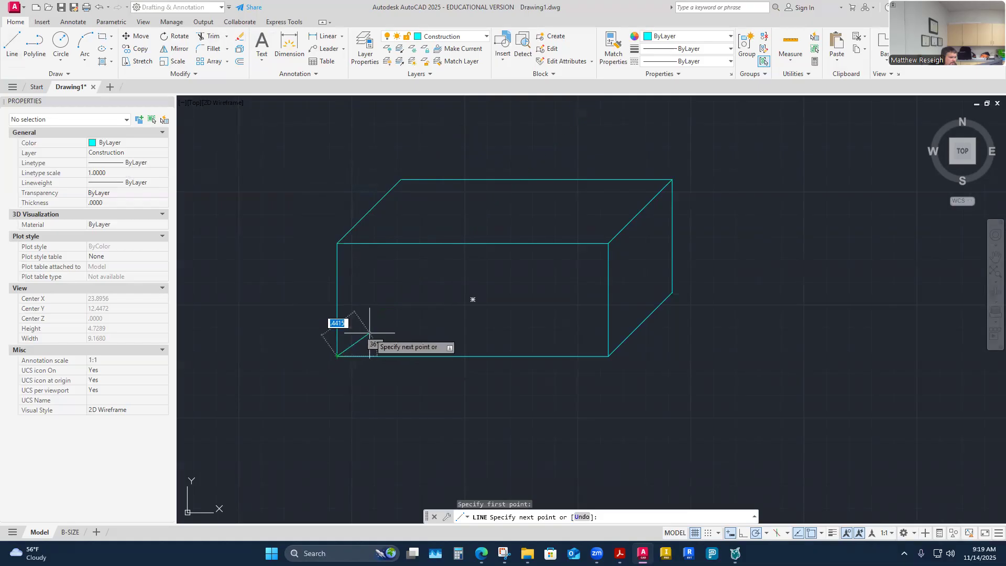
{"action": "left_click", "coordinate": [423, 268]}
{"action": "right_click", "coordinate": [423, 268]}
{"action": "left_click", "coordinate": [445, 276]}
Step: Draw a vertical construction line from the box's upper-left rear corner down to the lower 45° line
{"action": "right_click", "coordinate": [329, 169]}
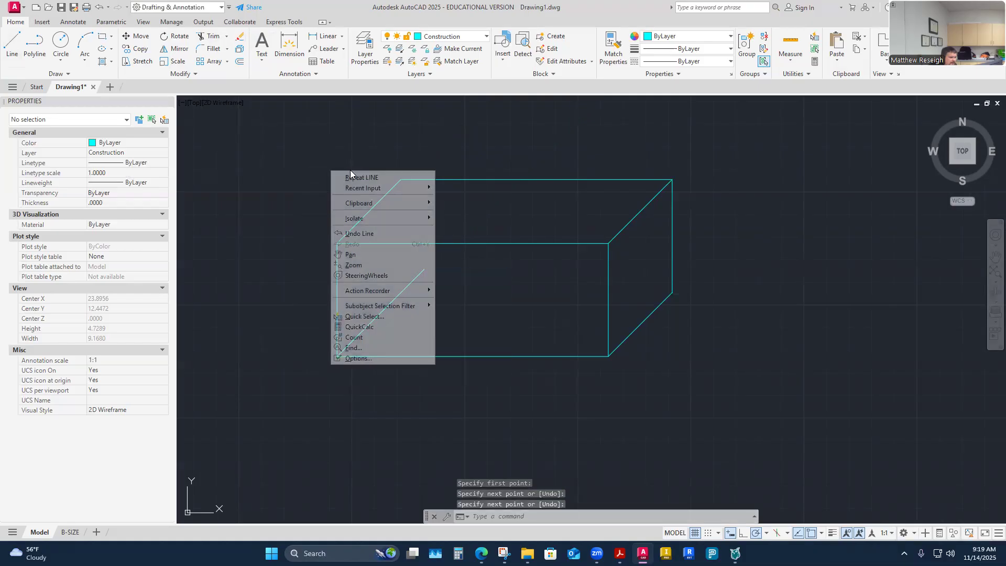
{"action": "left_click", "coordinate": [361, 178]}
{"action": "left_click", "coordinate": [400, 179]}
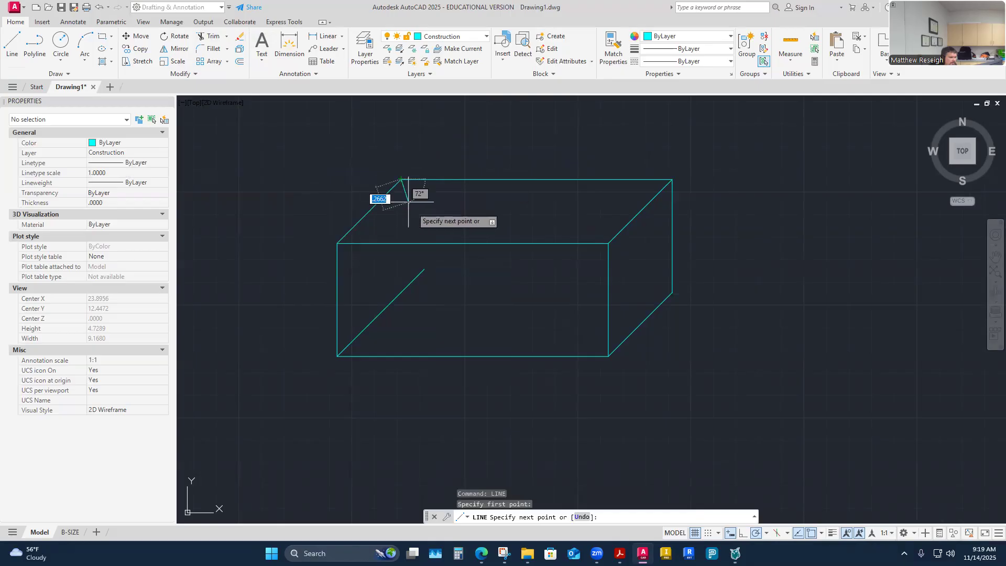
{"action": "left_click", "coordinate": [401, 291]}
{"action": "right_click", "coordinate": [401, 291]}
{"action": "left_click", "coordinate": [417, 297]}
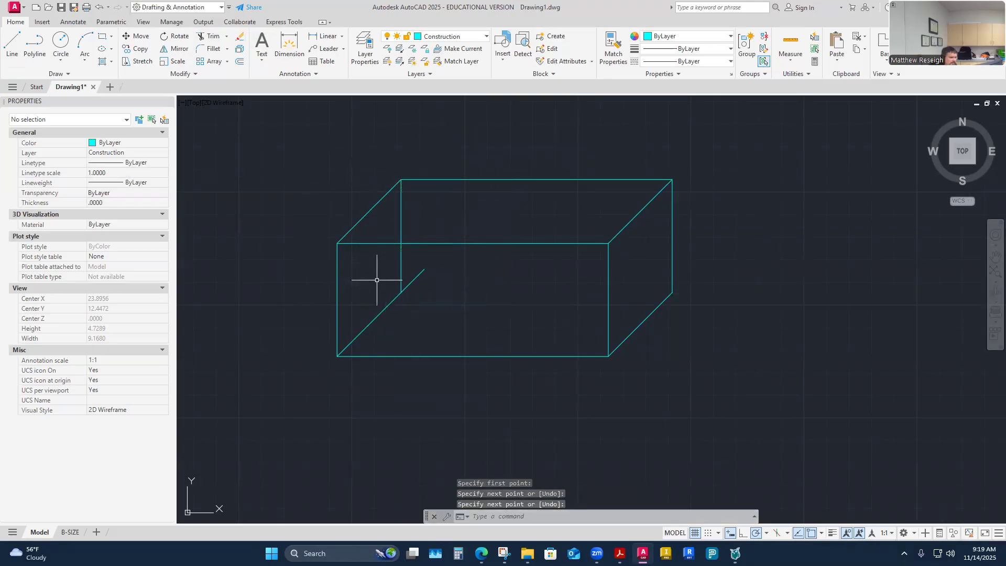
Step: Trim the lower 45° line's overhang beyond the rear left vertical edge
{"action": "left_click", "coordinate": [212, 41]}
{"action": "left_click", "coordinate": [418, 275]}
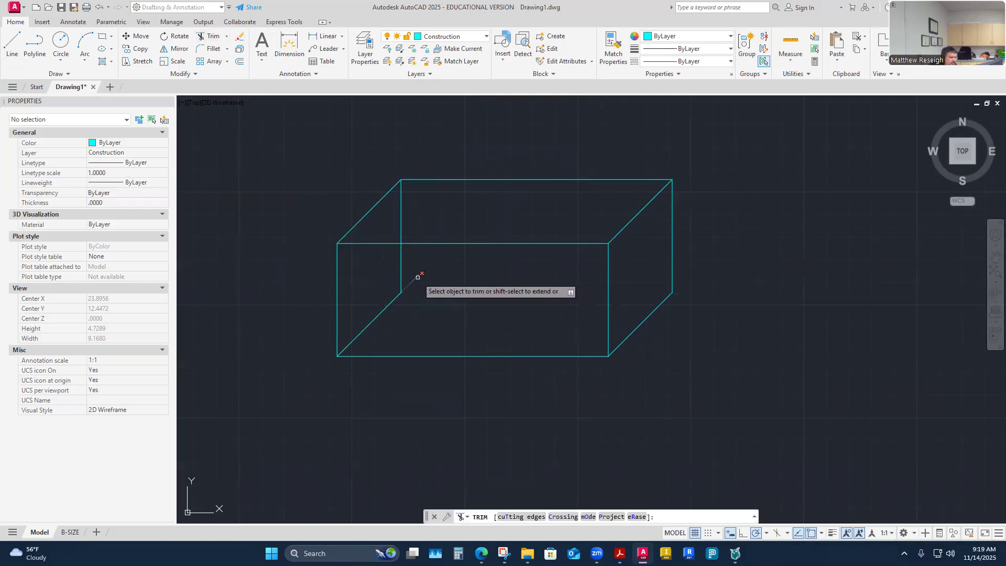
{"action": "right_click", "coordinate": [458, 320]}
{"action": "left_click", "coordinate": [471, 335]}
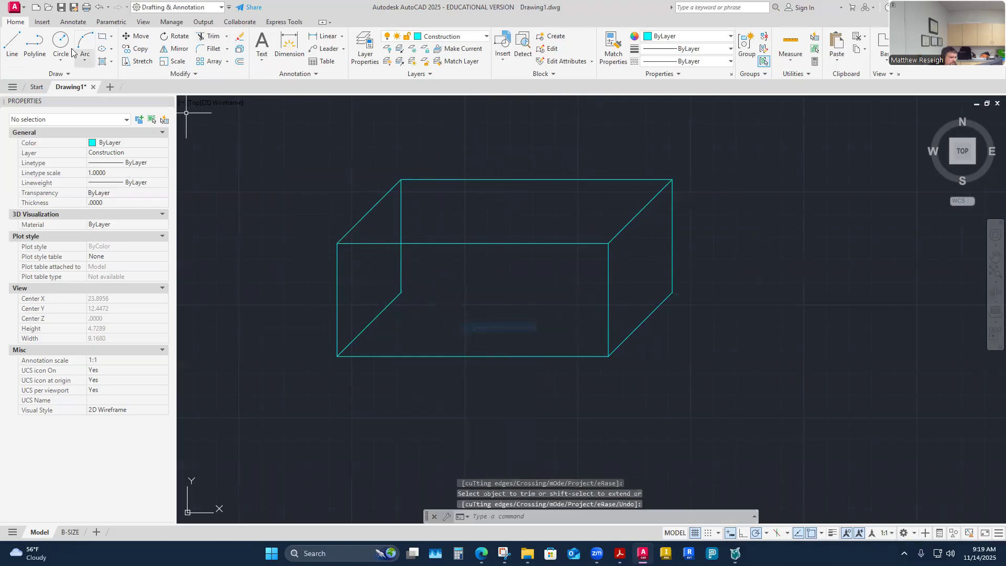
Step: Close the construction box with a horizontal line between its lower-left and lower-right rear corners
{"action": "left_click", "coordinate": [12, 45]}
{"action": "left_click", "coordinate": [401, 292]}
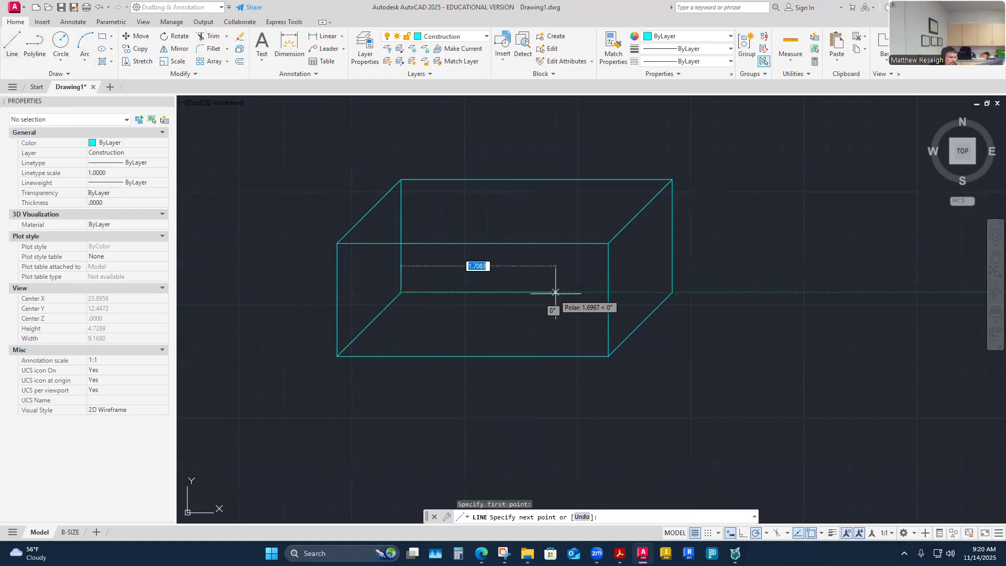
{"action": "left_click", "coordinate": [671, 292]}
{"action": "right_click", "coordinate": [672, 293]}
{"action": "left_click", "coordinate": [697, 300]}
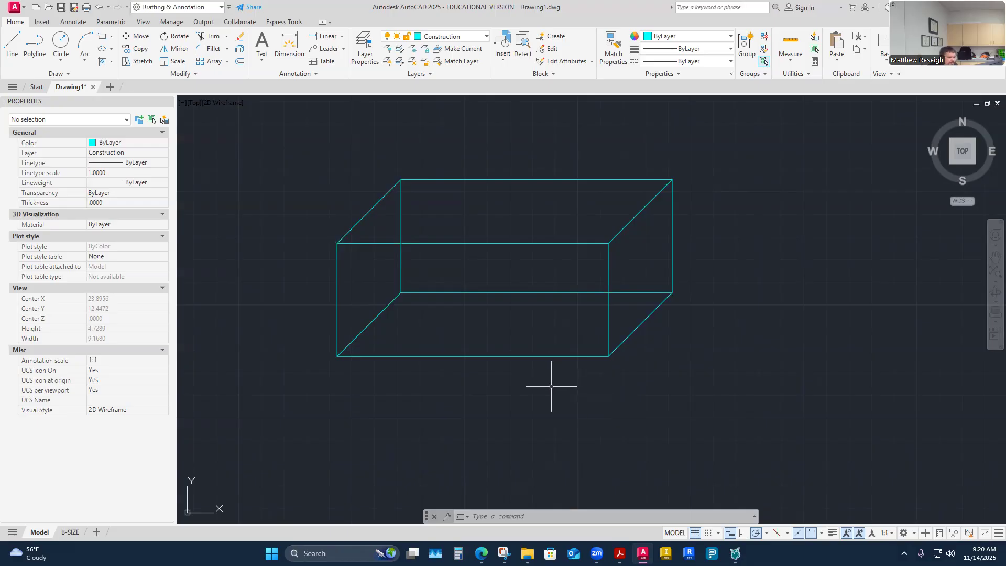
Step: Check the block's dimensions on the CADD 1108 Offset Stop isometric PDF in Acrobat and return to AutoCAD
{"action": "scroll", "coordinate": [535, 362], "scroll_direction": "up", "scroll_amount": 2}
{"action": "scroll", "coordinate": [497, 303], "scroll_direction": "down", "scroll_amount": 2}
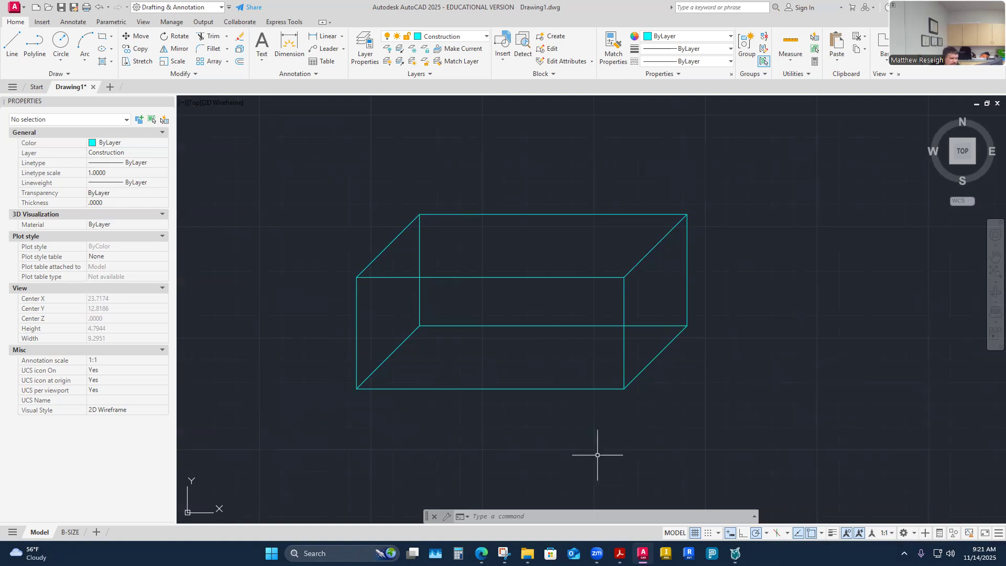
{"action": "left_click", "coordinate": [621, 555]}
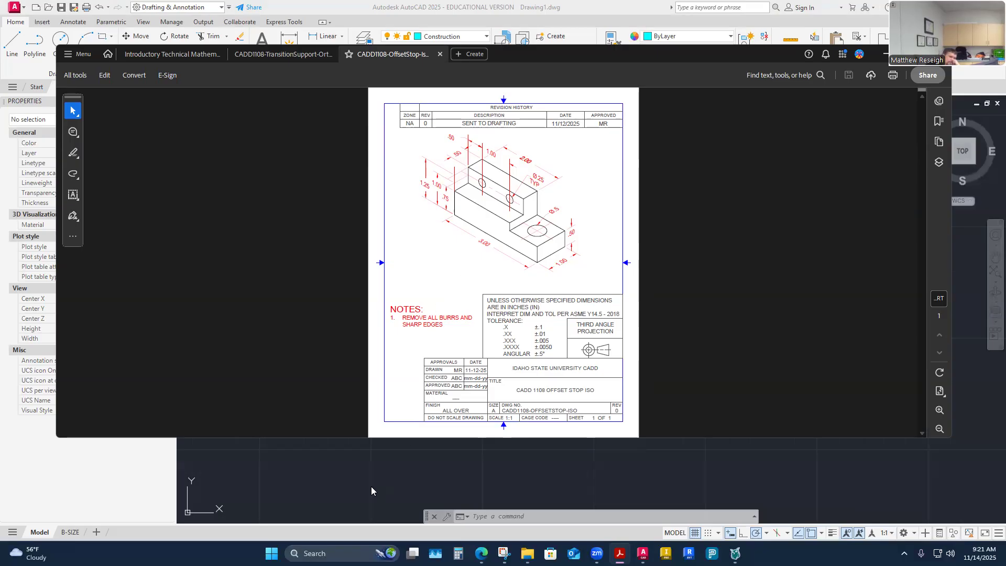
{"action": "left_click", "coordinate": [388, 468]}
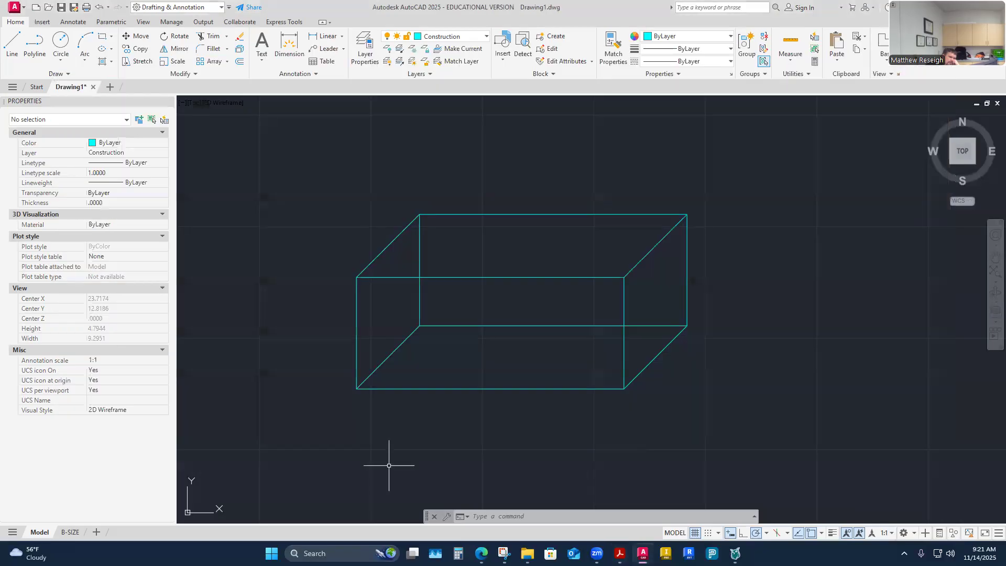
Step: On the Visible-Object layer, draw a .75 vertical line up from the front face's lower-left corner and a 2-unit horizontal line rightward
{"action": "left_click", "coordinate": [486, 40]}
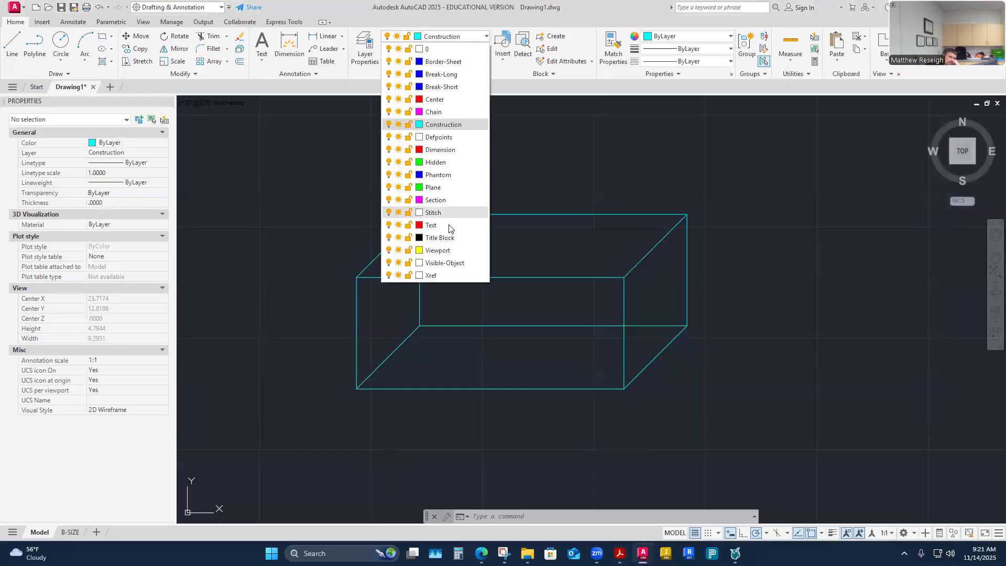
{"action": "left_click", "coordinate": [442, 262]}
{"action": "left_click", "coordinate": [14, 49]}
{"action": "left_click", "coordinate": [356, 388]}
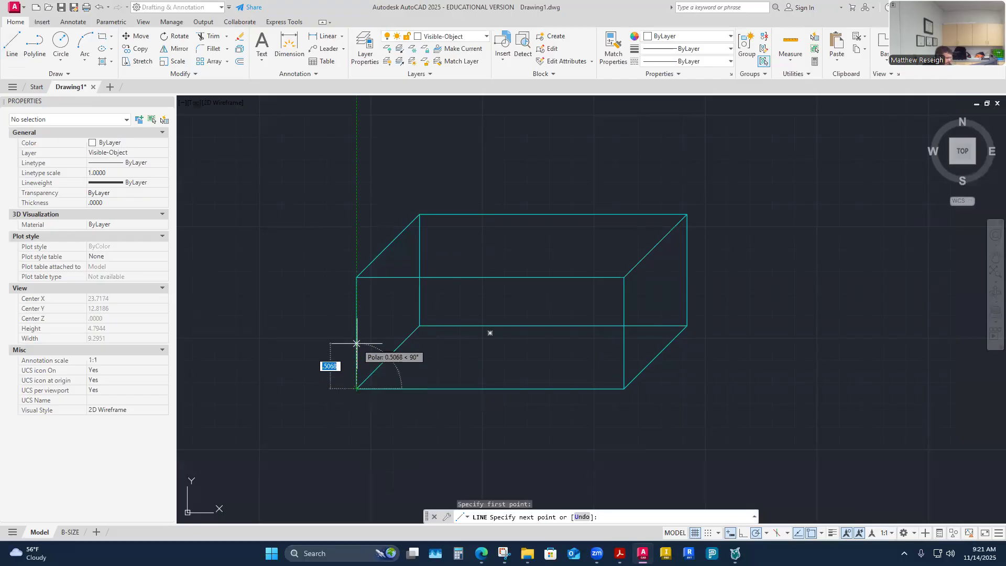
{"action": "type", "text": ".75"}
{"action": "key", "text": "Return"}
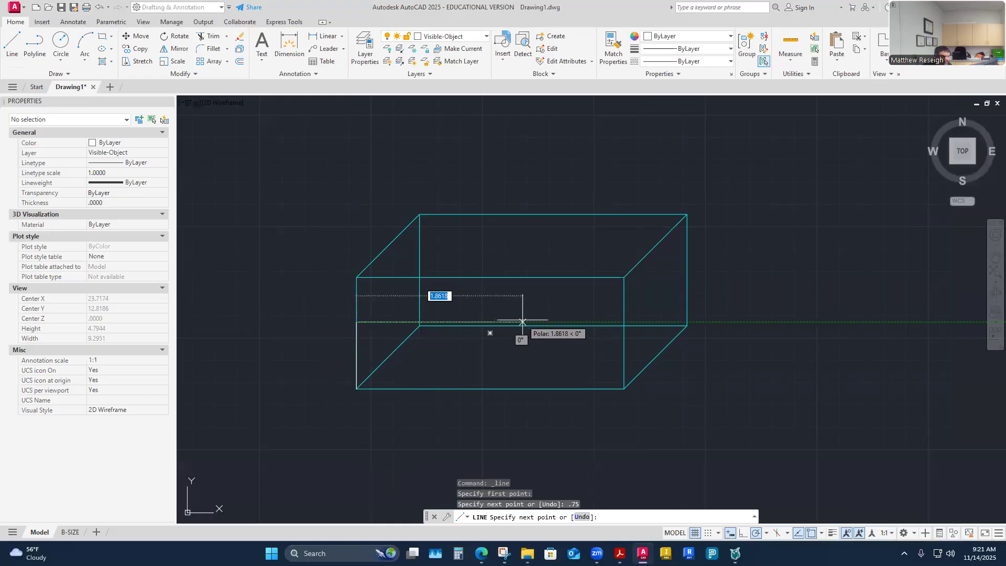
{"action": "type", "text": "2"}
{"action": "key", "text": "Return"}
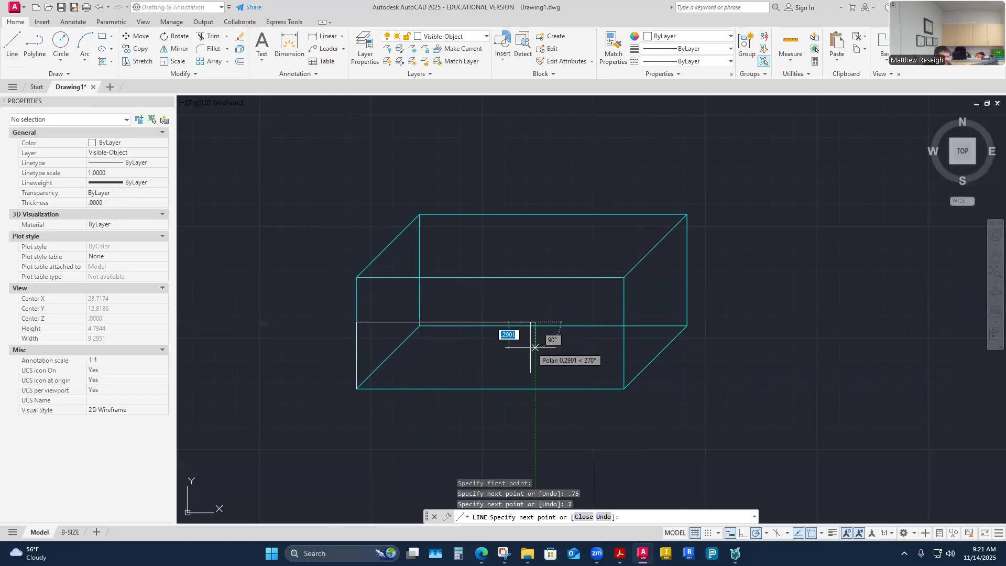
{"action": "key", "text": "Escape"}
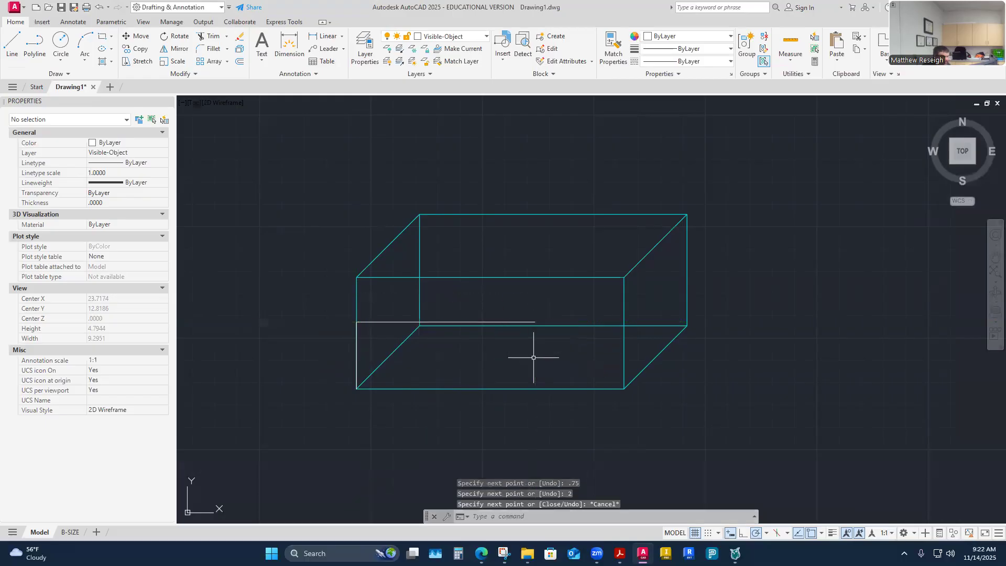
Step: Draw the front face's full bottom edge and a .5 vertical edge up from its lower-right corner
{"action": "right_click", "coordinate": [470, 416]}
{"action": "left_click", "coordinate": [506, 235]}
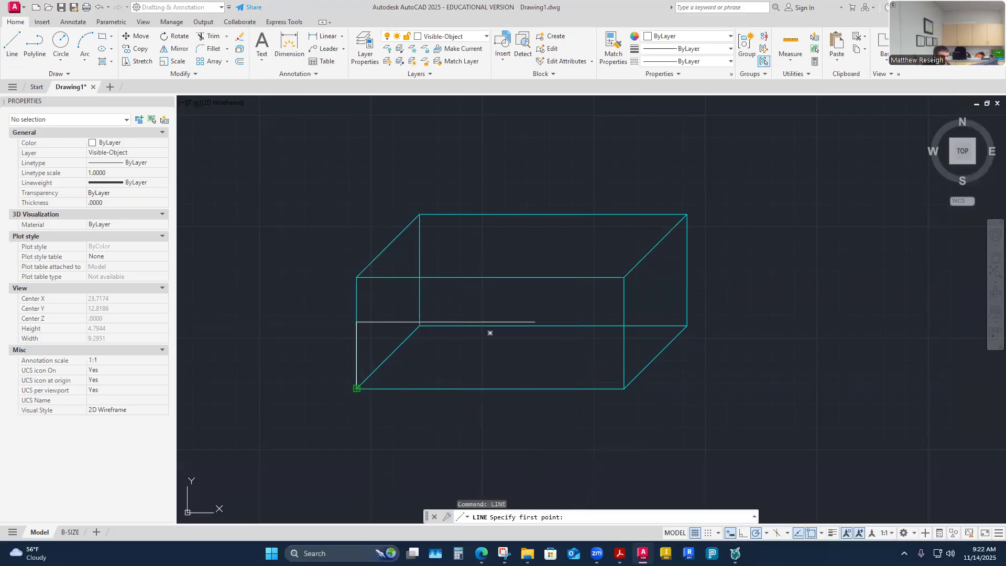
{"action": "left_click", "coordinate": [356, 388]}
{"action": "left_click", "coordinate": [624, 388]}
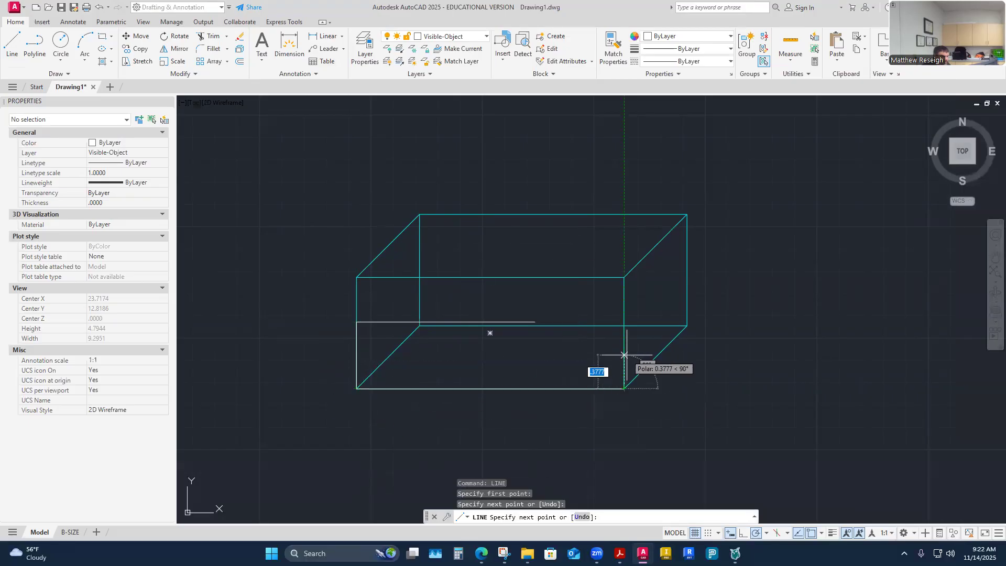
{"action": "type", "text": ".5"}
{"action": "key", "text": "Return"}
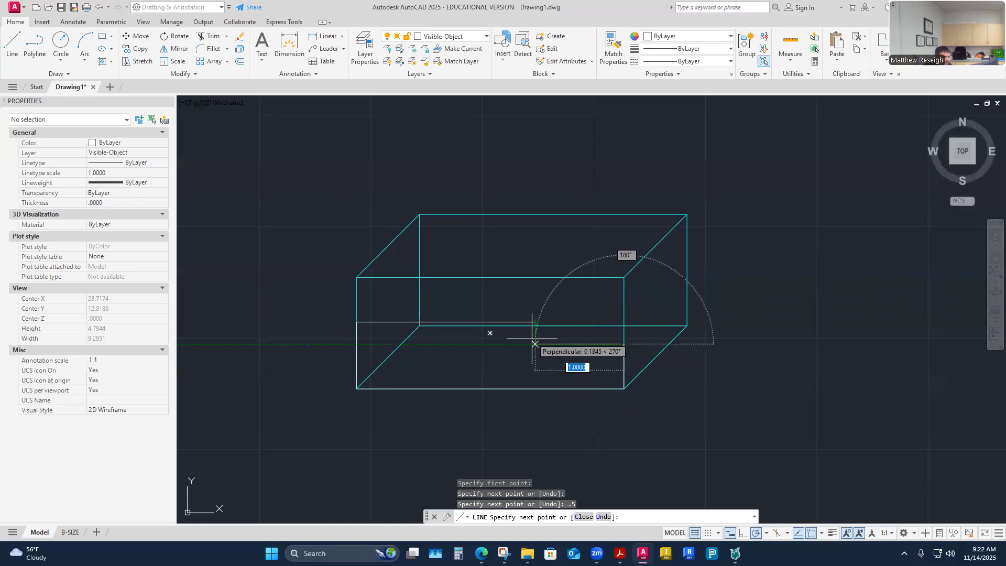
Step: Close the front face outline with a horizontal edge leftward from the .5 edge and a short vertical up to the 2-unit line's end
{"action": "scroll", "coordinate": [534, 344], "scroll_direction": "up", "scroll_amount": 3}
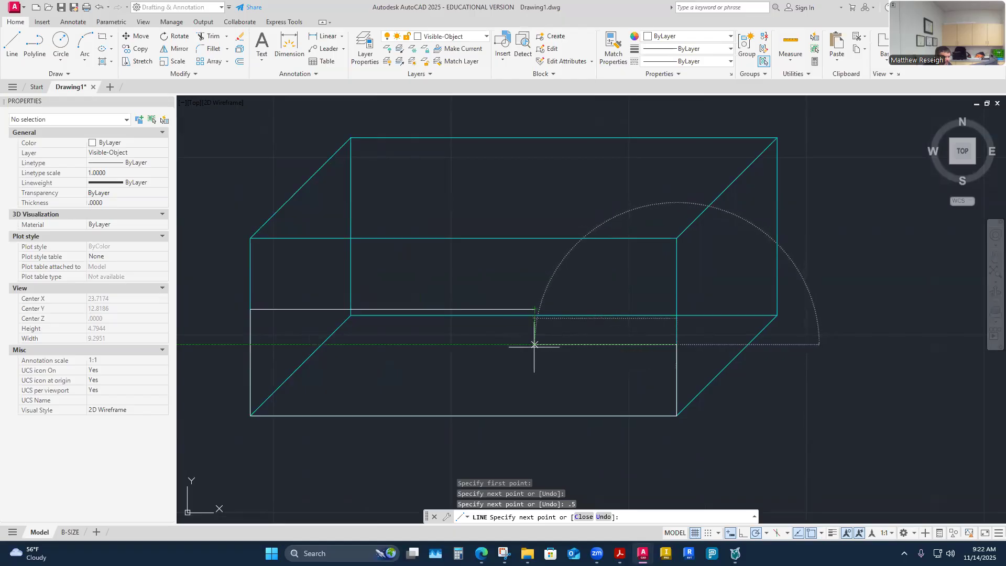
{"action": "left_click", "coordinate": [534, 344]}
{"action": "left_click", "coordinate": [535, 309]}
{"action": "right_click", "coordinate": [540, 310]}
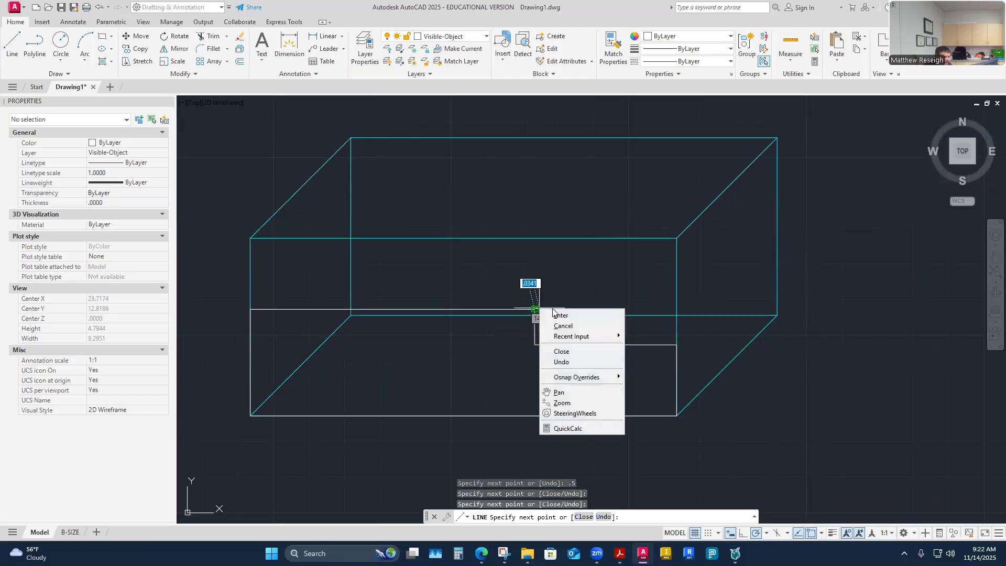
{"action": "left_click", "coordinate": [556, 315]}
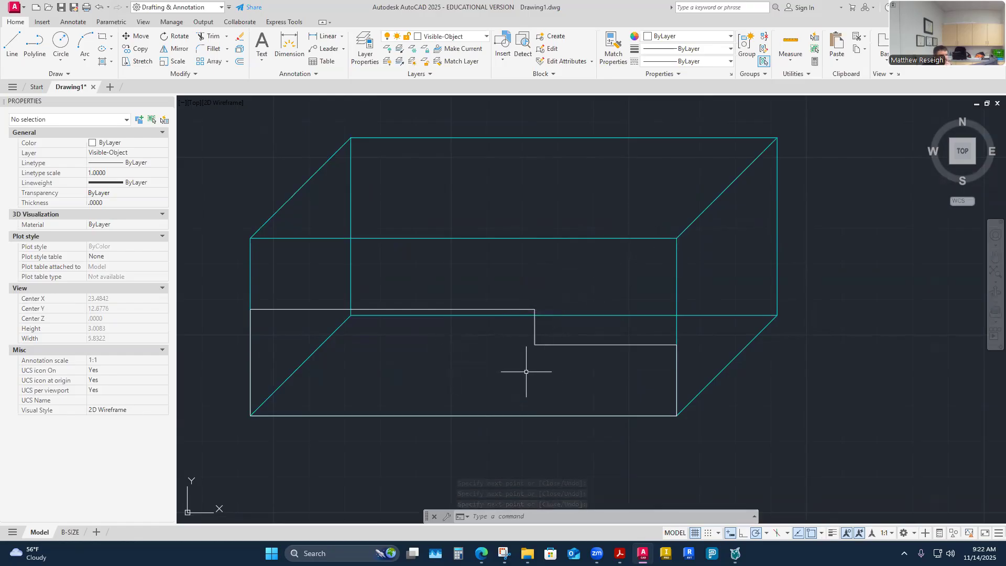
Step: On the Construction layer, draw a 45° line from the front face's upper-left corner back to the rear left vertical edge
{"action": "left_click", "coordinate": [485, 36]}
{"action": "left_click", "coordinate": [440, 122]}
{"action": "left_click", "coordinate": [12, 45]}
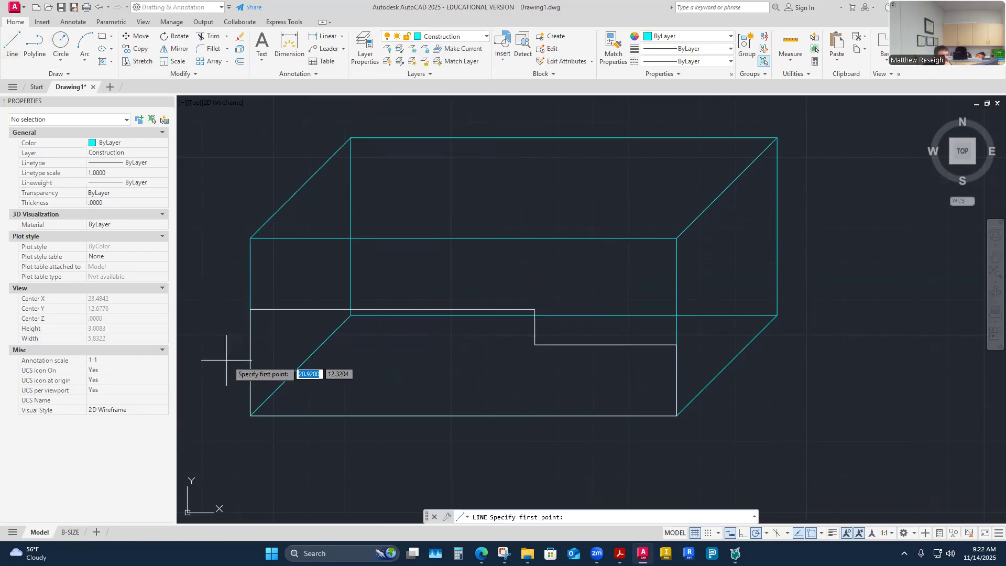
{"action": "left_click", "coordinate": [250, 309]}
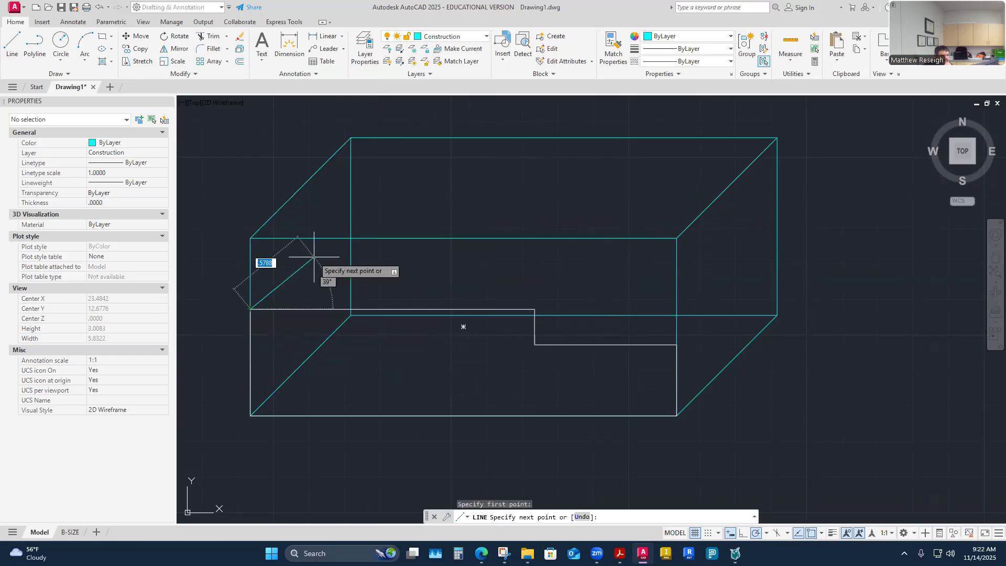
{"action": "left_click", "coordinate": [351, 210]}
{"action": "right_click", "coordinate": [350, 211]}
{"action": "left_click", "coordinate": [372, 218]}
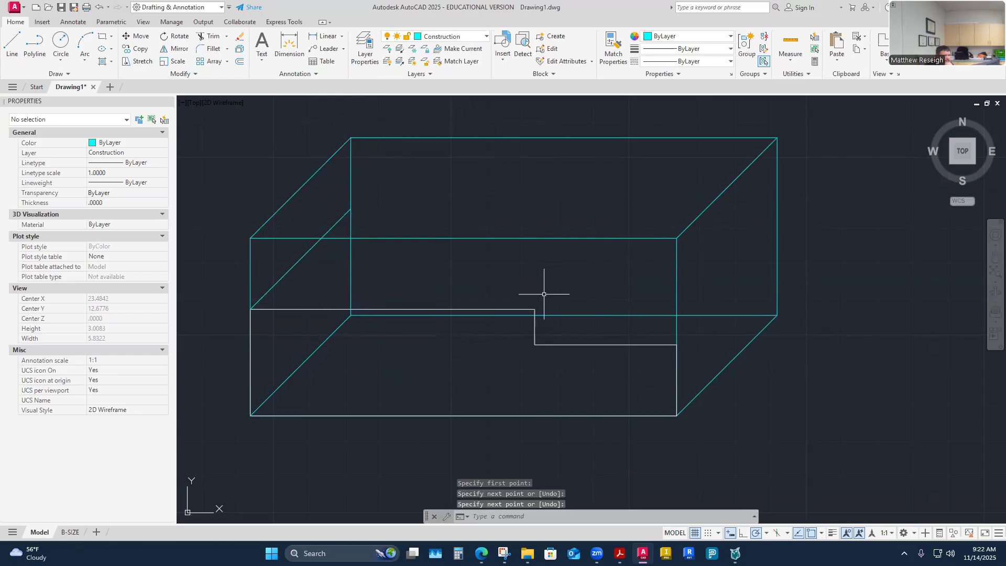
Step: Draw a 45° construction line receding from the upper corner of the front face's step
{"action": "right_click", "coordinate": [491, 287]}
{"action": "left_click", "coordinate": [505, 289]}
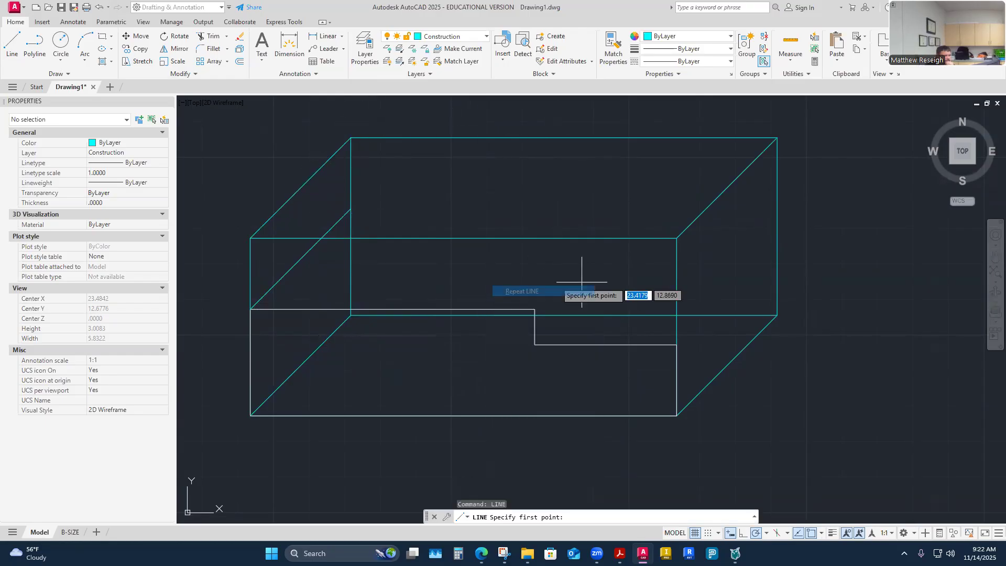
{"action": "left_click", "coordinate": [534, 309]}
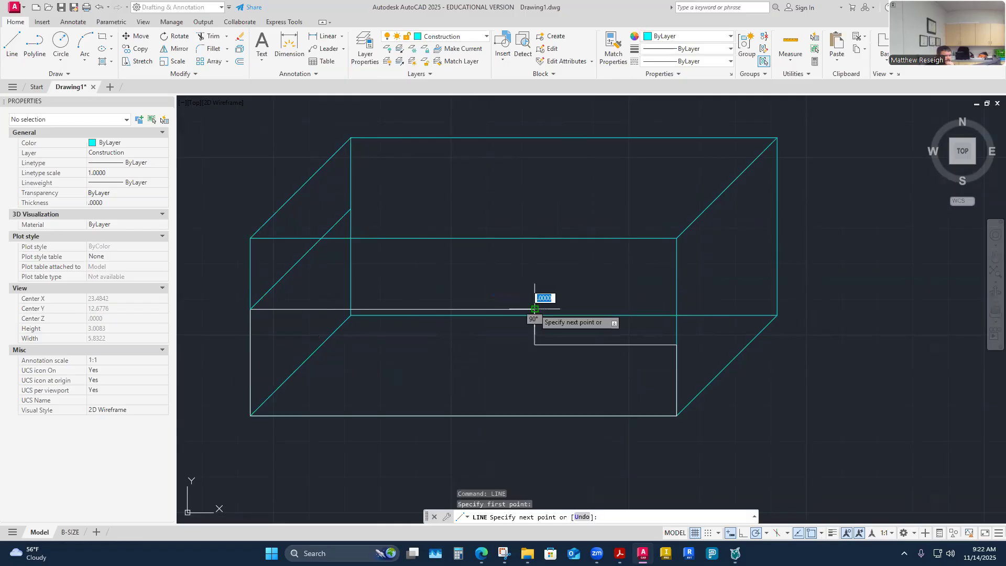
{"action": "left_click", "coordinate": [646, 197]}
{"action": "right_click", "coordinate": [647, 197]}
{"action": "left_click", "coordinate": [669, 207]}
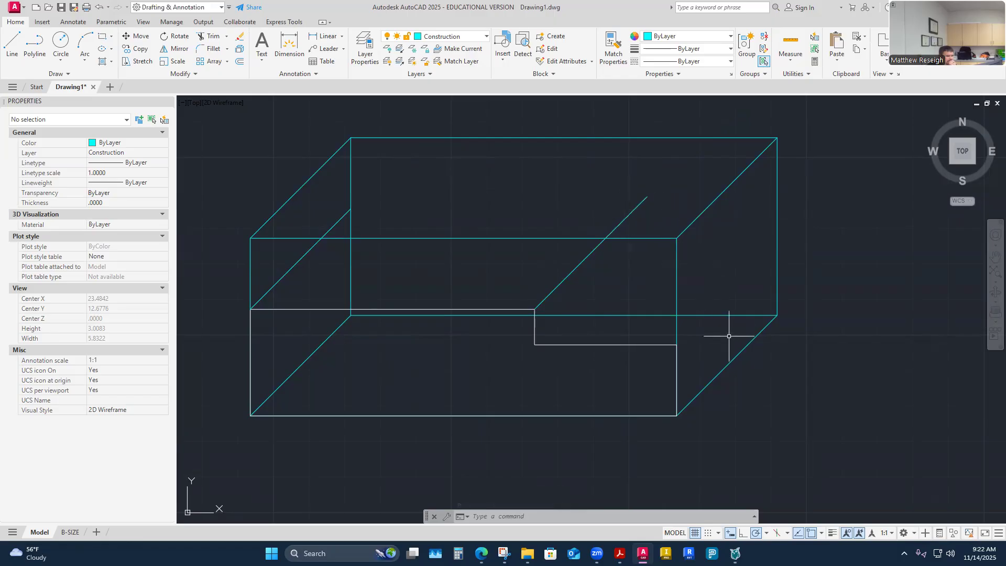
Step: Draw a 45° construction line from the lower ledge's front right corner to the box's rear right vertical edge
{"action": "right_click", "coordinate": [502, 181]}
{"action": "left_click", "coordinate": [543, 181]}
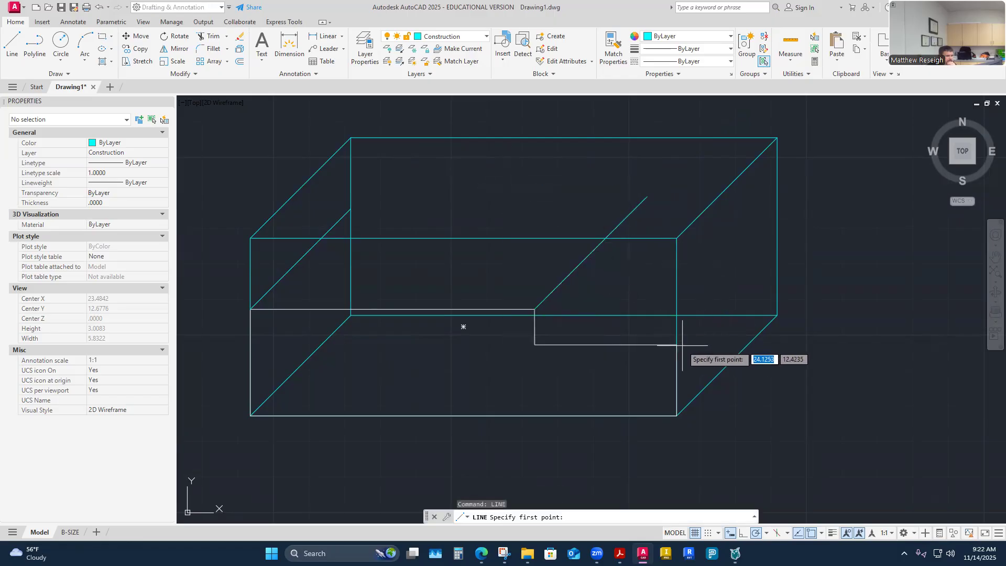
{"action": "left_click", "coordinate": [676, 345]}
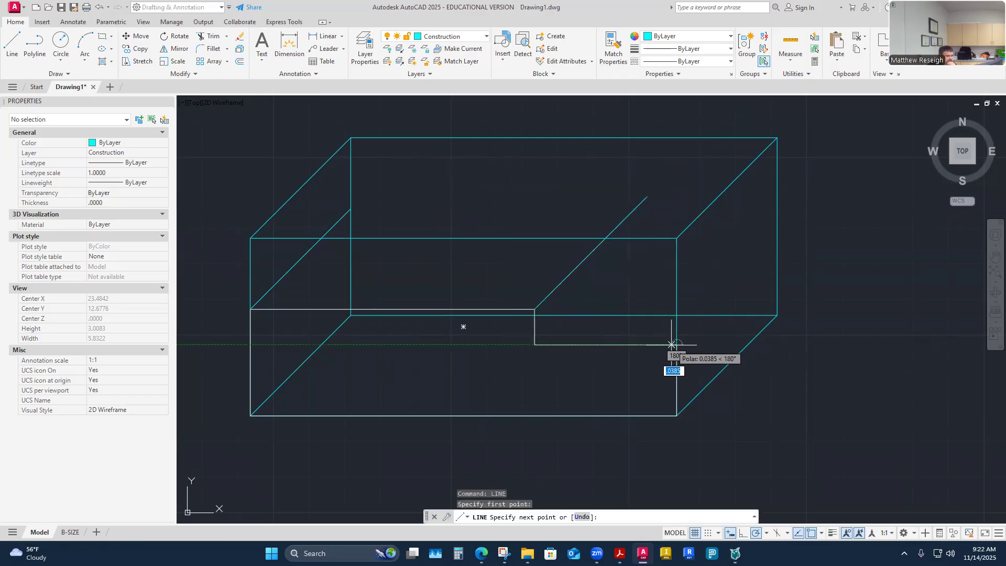
{"action": "left_click", "coordinate": [776, 245]}
{"action": "right_click", "coordinate": [776, 246]}
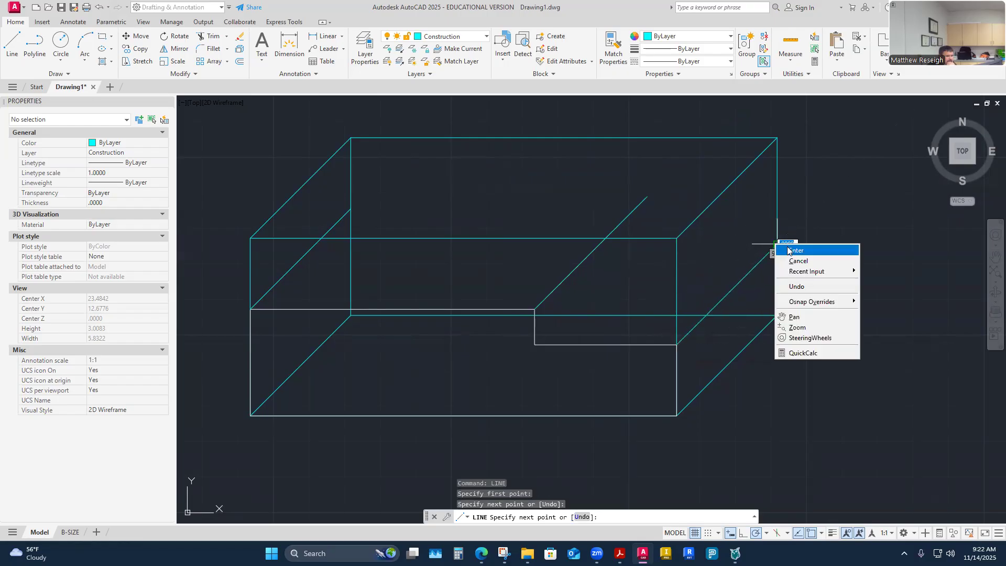
{"action": "left_click", "coordinate": [794, 251]}
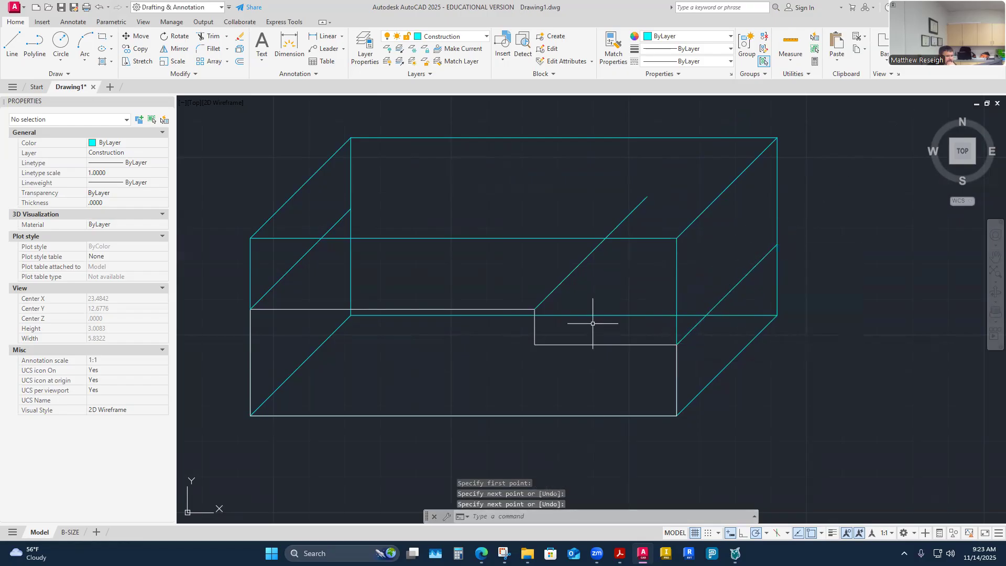
Step: Draw a 45° construction line receding from the inner corner at the base of the front face's step
{"action": "right_click", "coordinate": [604, 288]}
{"action": "left_click", "coordinate": [631, 298]}
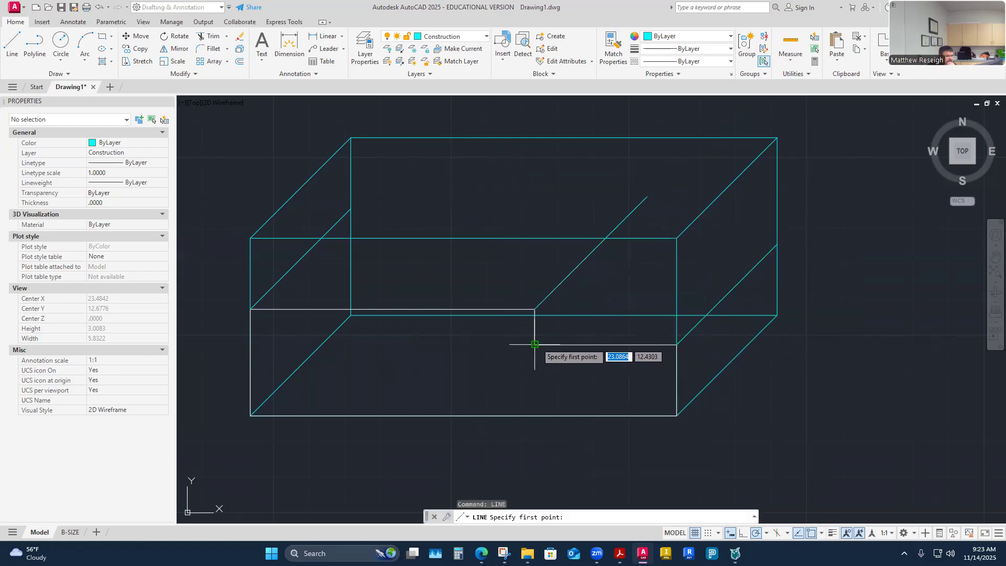
{"action": "left_click", "coordinate": [535, 345]}
{"action": "left_click", "coordinate": [658, 220]}
{"action": "right_click", "coordinate": [659, 220]}
{"action": "left_click", "coordinate": [671, 226]}
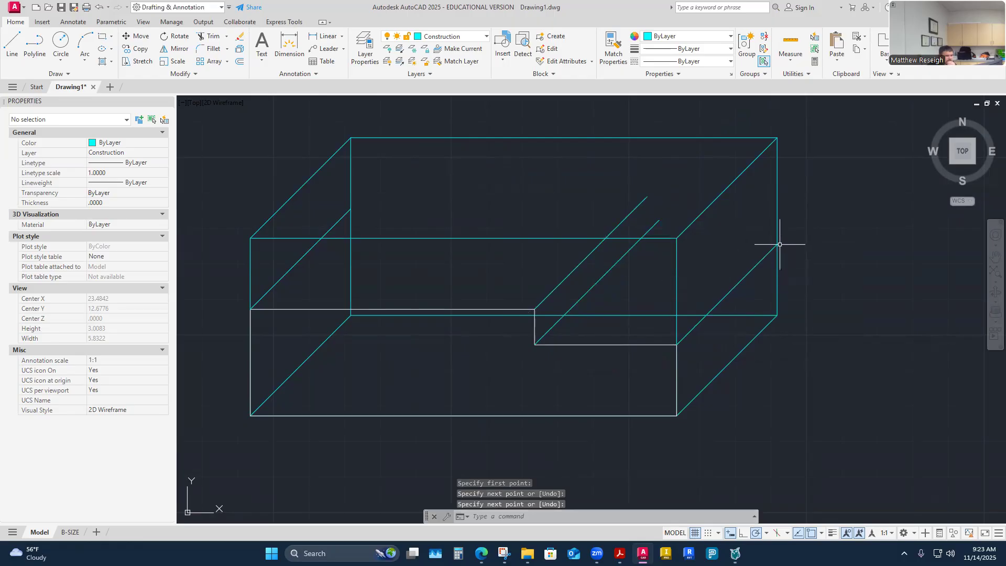
Step: Draw the lower ledge's rear edge horizontally from the rear right vertical edge to the 45° line from the step's inner corner
{"action": "right_click", "coordinate": [653, 165]}
{"action": "left_click", "coordinate": [683, 172]}
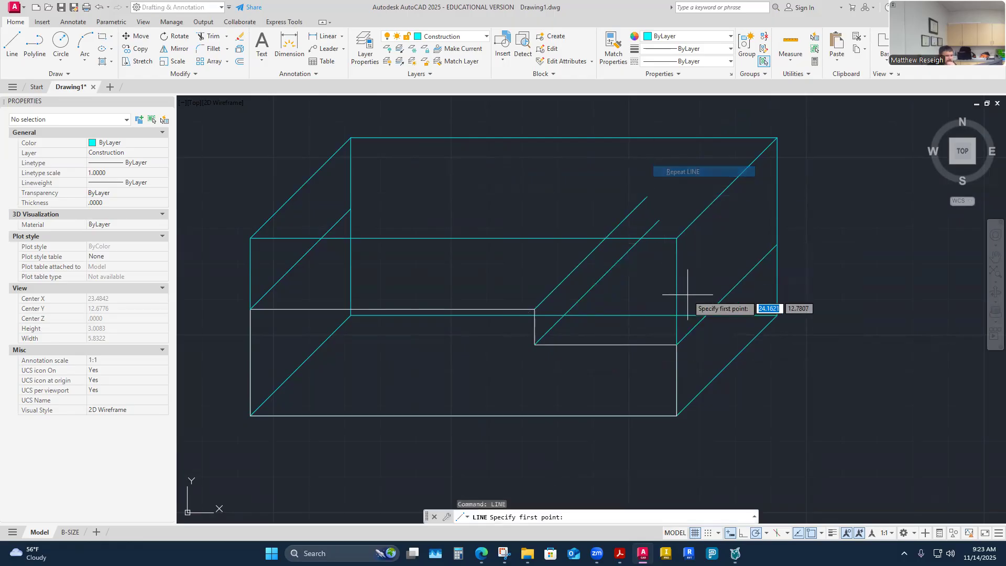
{"action": "left_click", "coordinate": [776, 244]}
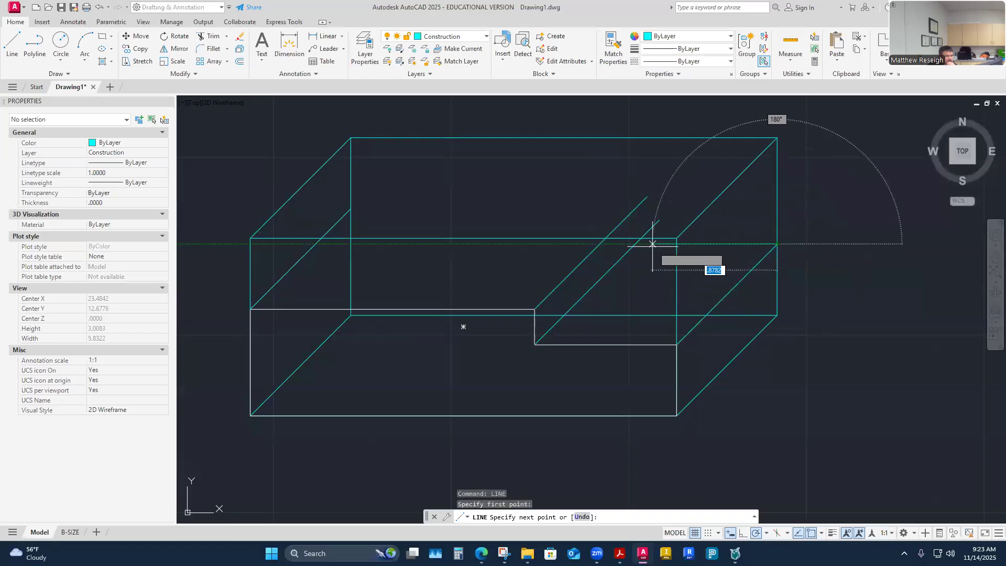
{"action": "scroll", "coordinate": [641, 245], "scroll_direction": "up", "scroll_amount": 2}
{"action": "left_click", "coordinate": [631, 242]}
{"action": "right_click", "coordinate": [632, 245]}
{"action": "left_click", "coordinate": [647, 254]}
Step: Trim the inner corner's 45° line where it extends past the lower ledge's rear edge
{"action": "left_click", "coordinate": [214, 37]}
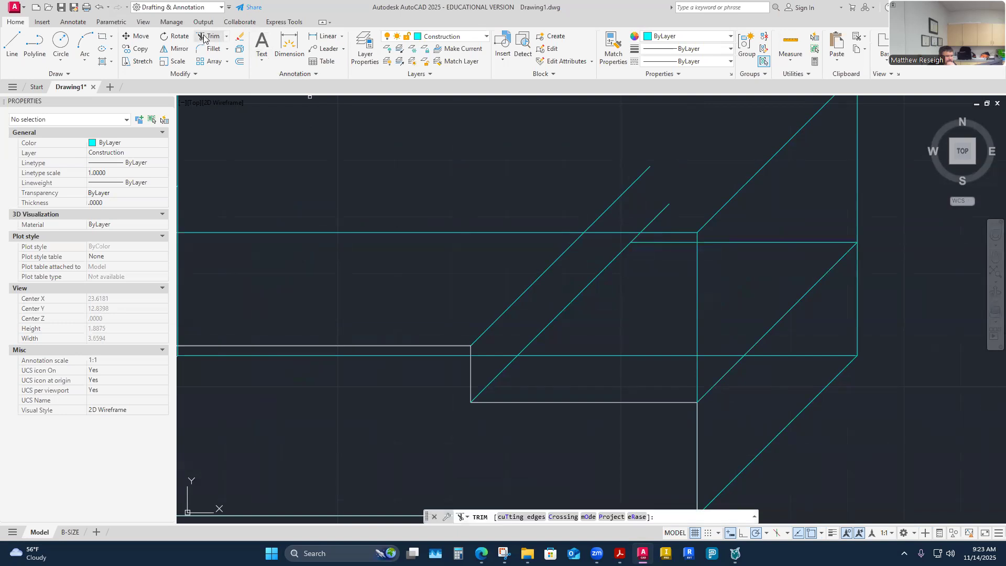
{"action": "left_click", "coordinate": [654, 219]}
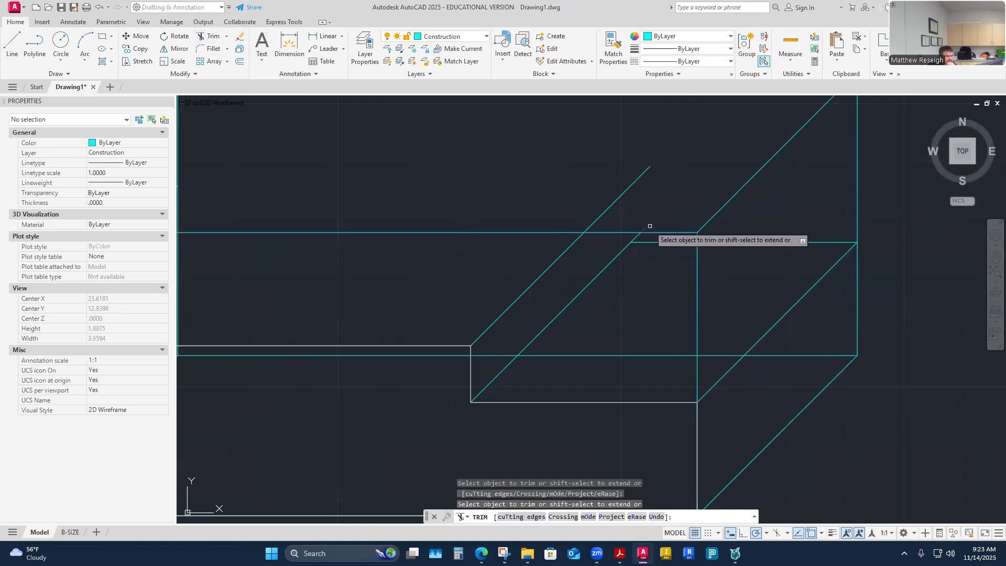
{"action": "scroll", "coordinate": [649, 223], "scroll_direction": "up", "scroll_amount": 2}
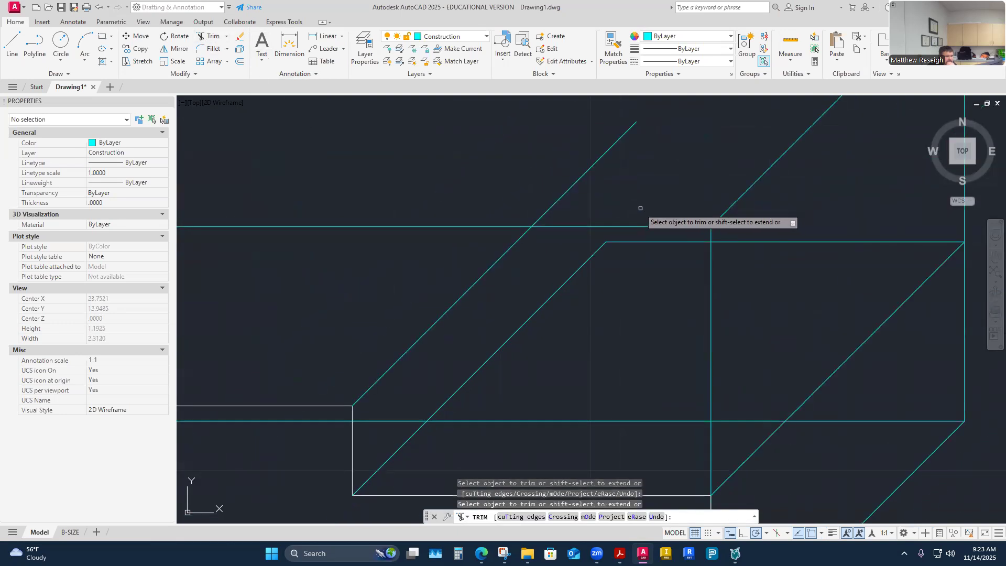
{"action": "scroll", "coordinate": [645, 204], "scroll_direction": "down", "scroll_amount": 5}
{"action": "scroll", "coordinate": [579, 286], "scroll_direction": "up", "scroll_amount": 3}
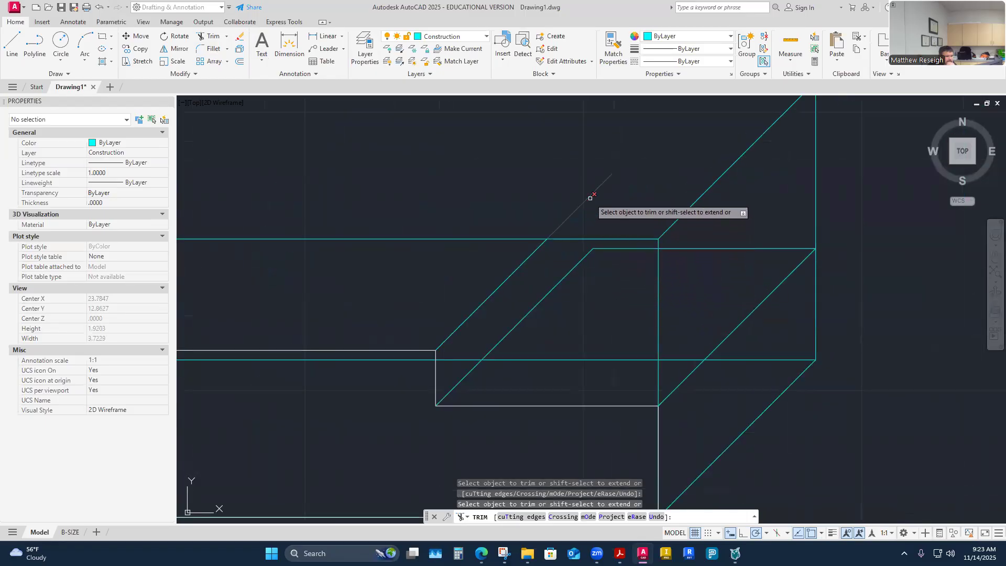
{"action": "scroll", "coordinate": [590, 198], "scroll_direction": "down", "scroll_amount": 2}
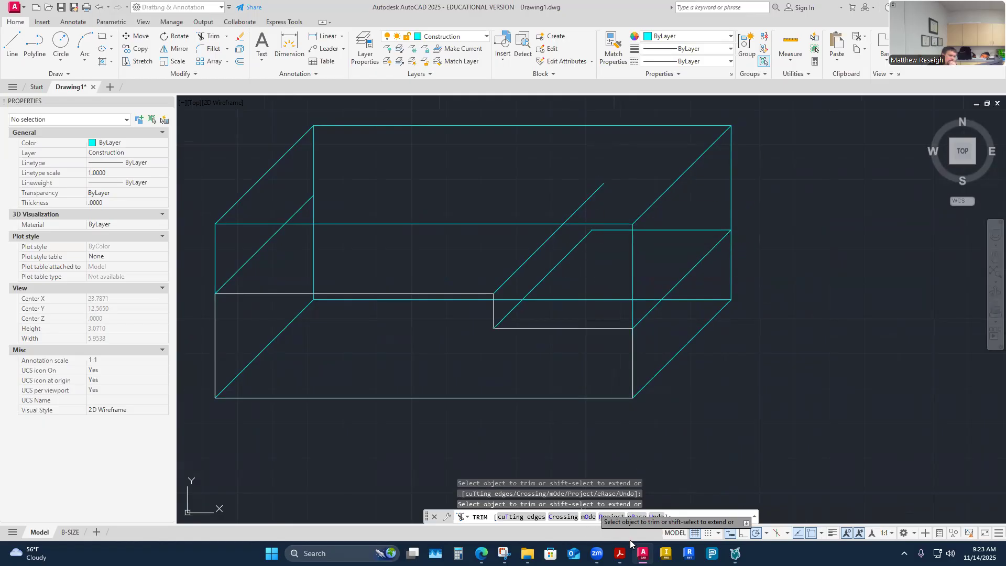
Step: Check the raised rear section's dimensions on the Offset Stop isometric PDF in Acrobat and return to AutoCAD
{"action": "left_click", "coordinate": [619, 553]}
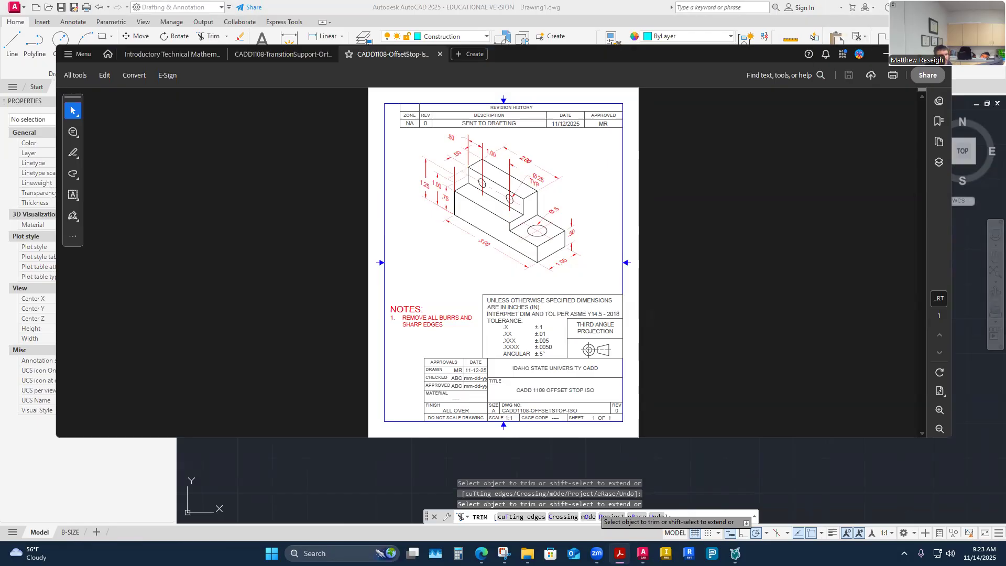
{"action": "left_click", "coordinate": [912, 54]}
{"action": "scroll", "coordinate": [487, 233], "scroll_direction": "up", "scroll_amount": 1, "text": "ctrl"}
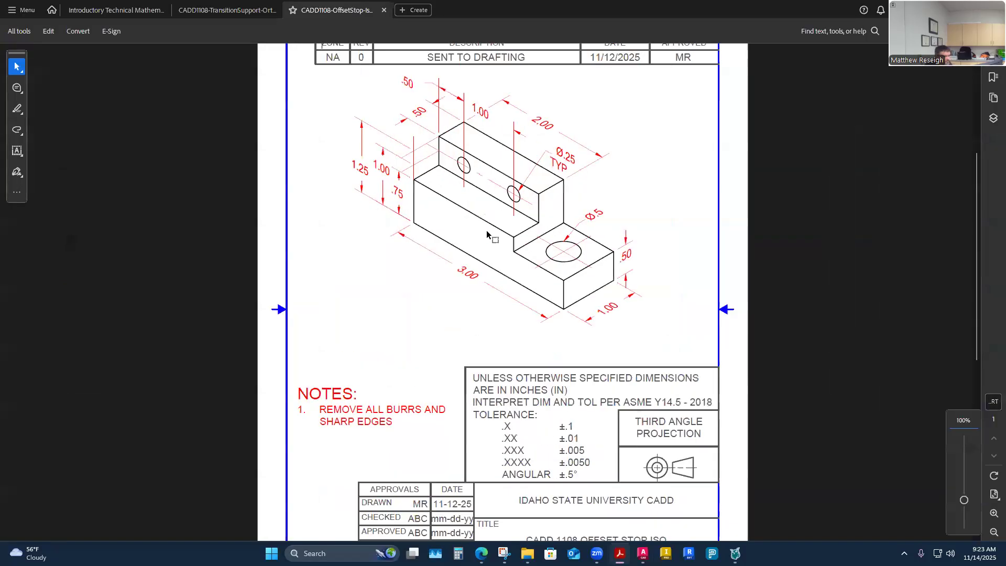
{"action": "scroll", "coordinate": [487, 234], "scroll_direction": "up", "scroll_amount": 1, "text": "ctrl"}
{"action": "scroll", "coordinate": [492, 254], "scroll_direction": "up", "scroll_amount": 2}
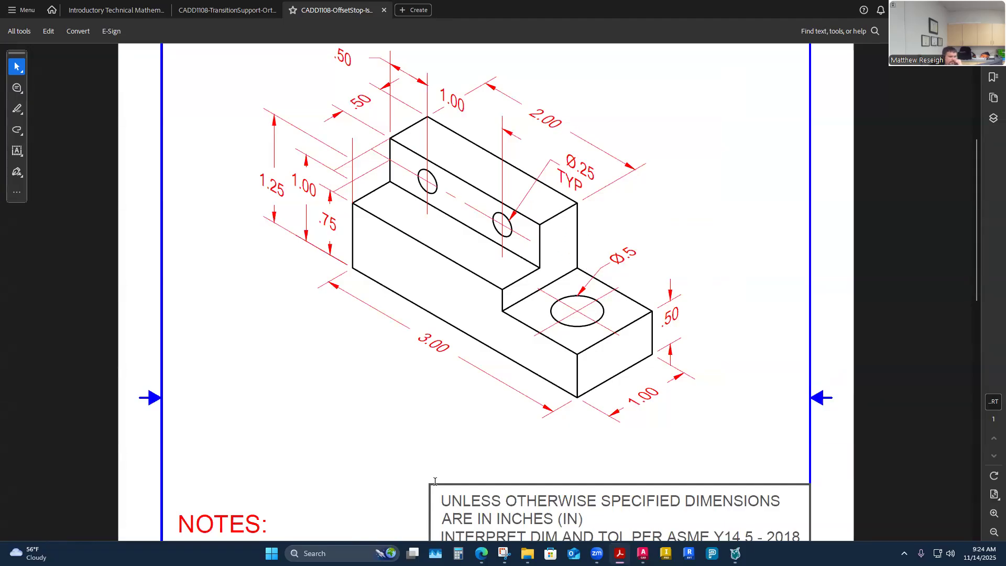
{"action": "left_click", "coordinate": [642, 553]}
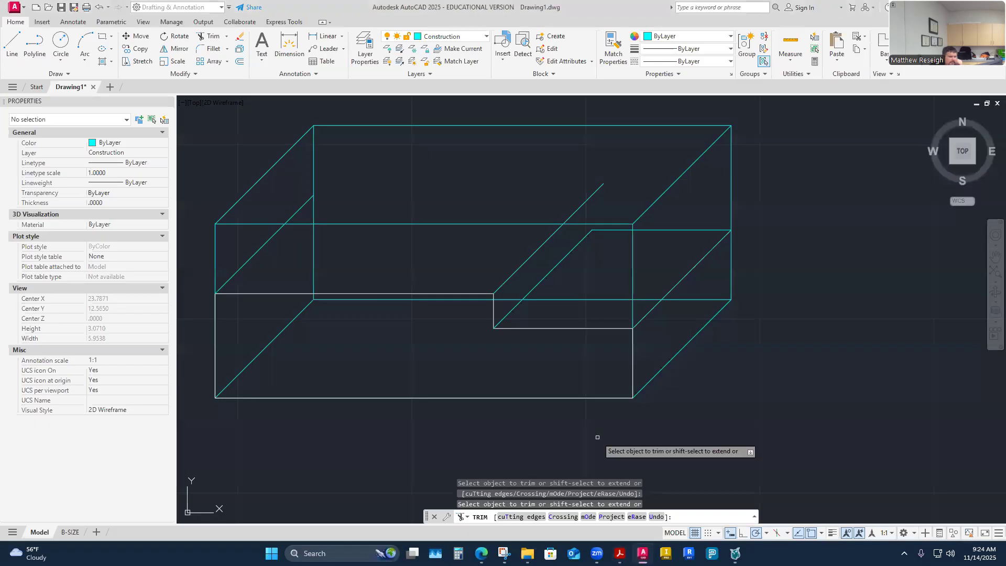
Step: Draw a vertical construction line from the lower ledge's rear inner corner up to the box's top rear edge
{"action": "scroll", "coordinate": [607, 336], "scroll_direction": "down", "scroll_amount": 4}
{"action": "scroll", "coordinate": [558, 295], "scroll_direction": "up", "scroll_amount": 4}
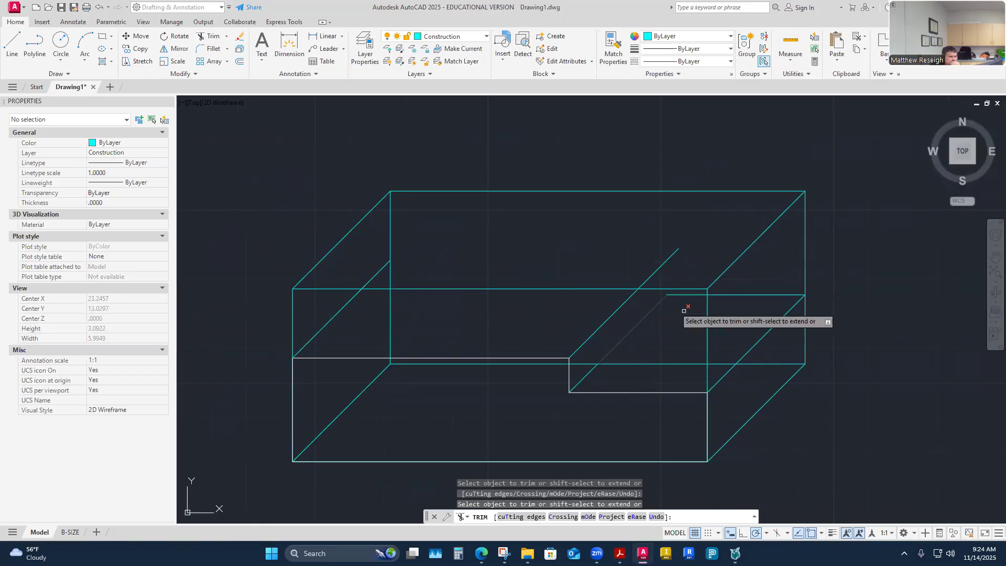
{"action": "scroll", "coordinate": [699, 325], "scroll_direction": "up", "scroll_amount": 2}
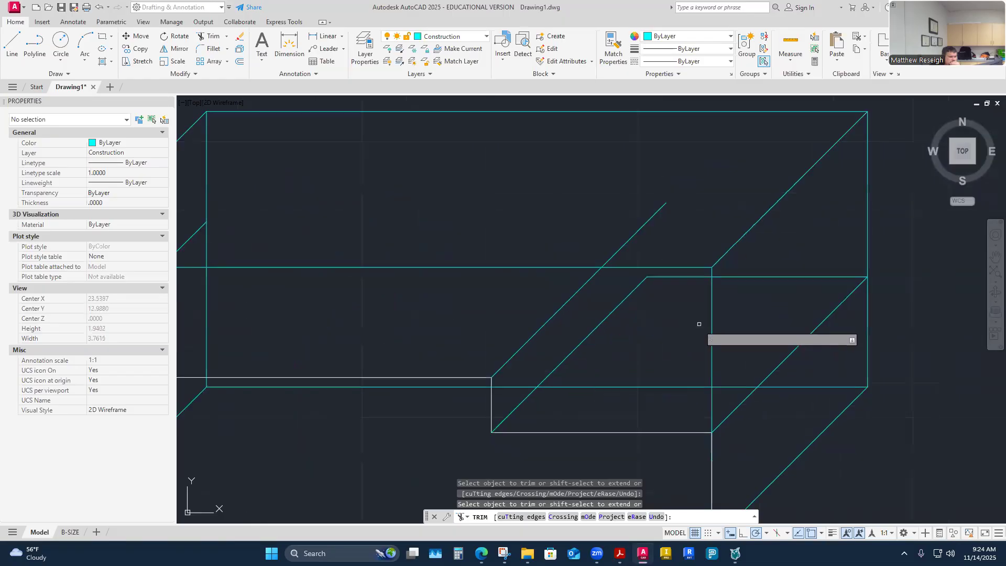
{"action": "left_click", "coordinate": [6, 45]}
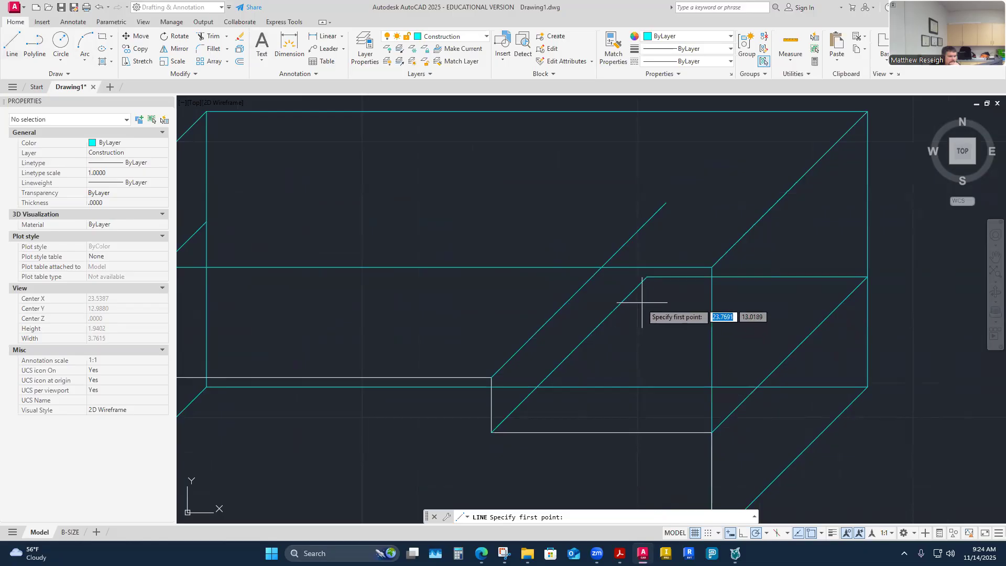
{"action": "left_click", "coordinate": [647, 277]}
{"action": "scroll", "coordinate": [647, 279], "scroll_direction": "down", "scroll_amount": 4}
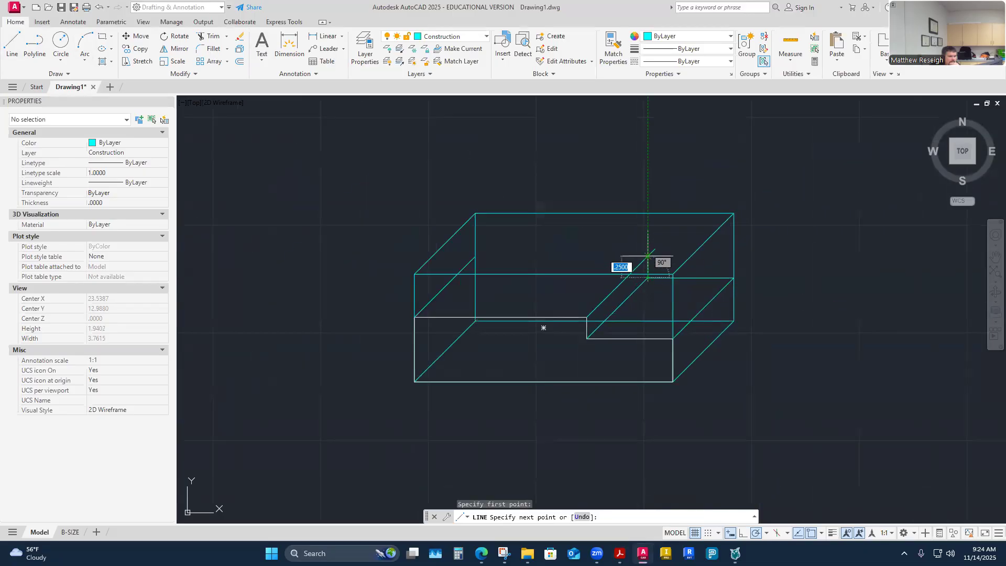
{"action": "scroll", "coordinate": [649, 235], "scroll_direction": "up", "scroll_amount": 3}
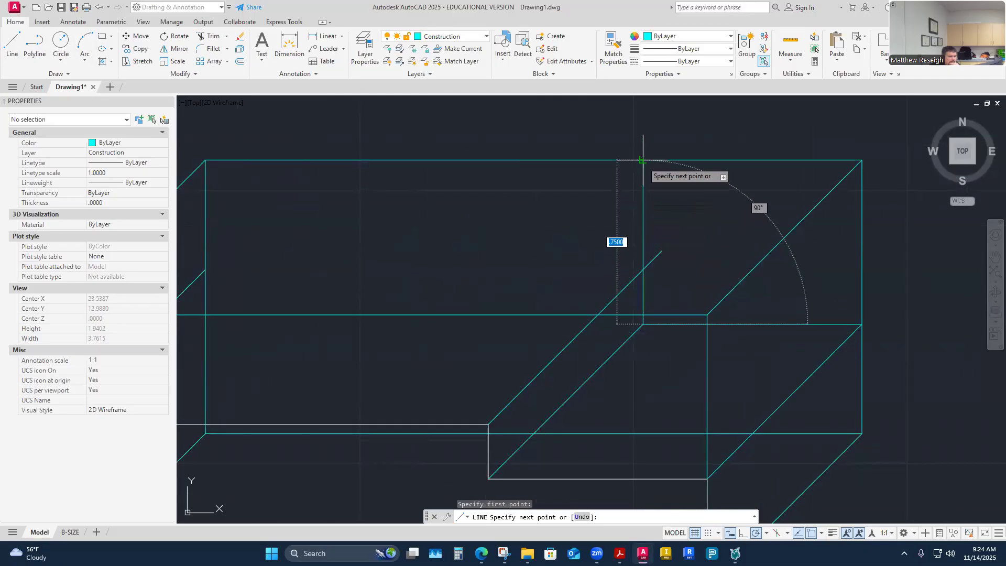
{"action": "left_click", "coordinate": [642, 160]}
{"action": "right_click", "coordinate": [645, 157]}
{"action": "left_click", "coordinate": [661, 167]}
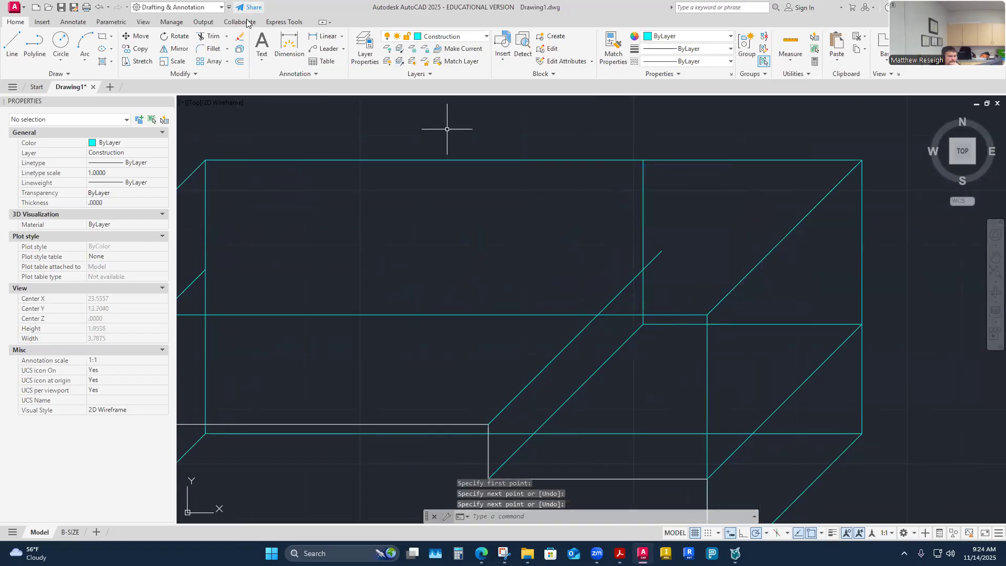
Step: Trim the upper step corner's 45° construction line where it extends past the vertical construction line
{"action": "left_click", "coordinate": [209, 36]}
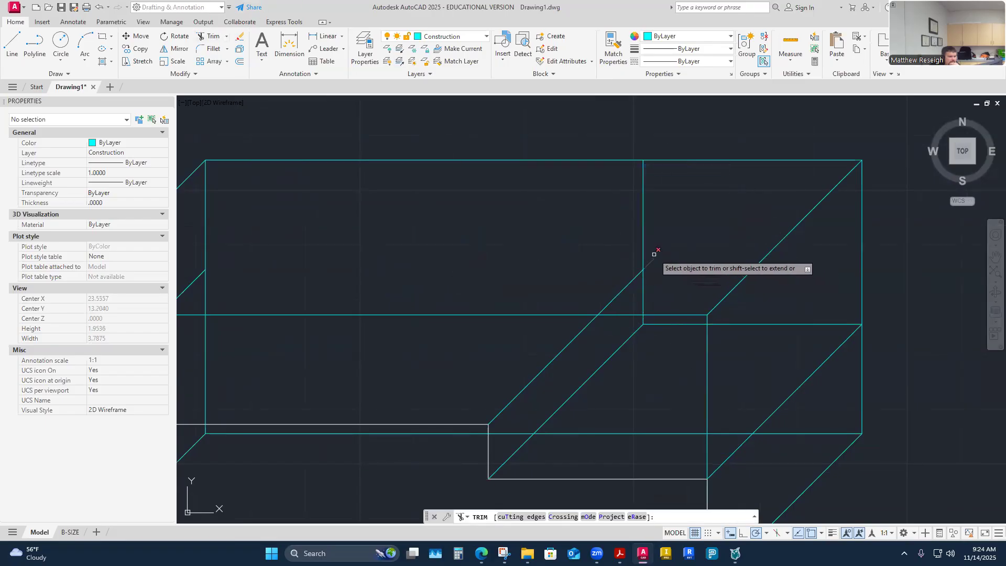
{"action": "left_click", "coordinate": [654, 254]}
{"action": "right_click", "coordinate": [678, 248]}
{"action": "left_click", "coordinate": [692, 255]}
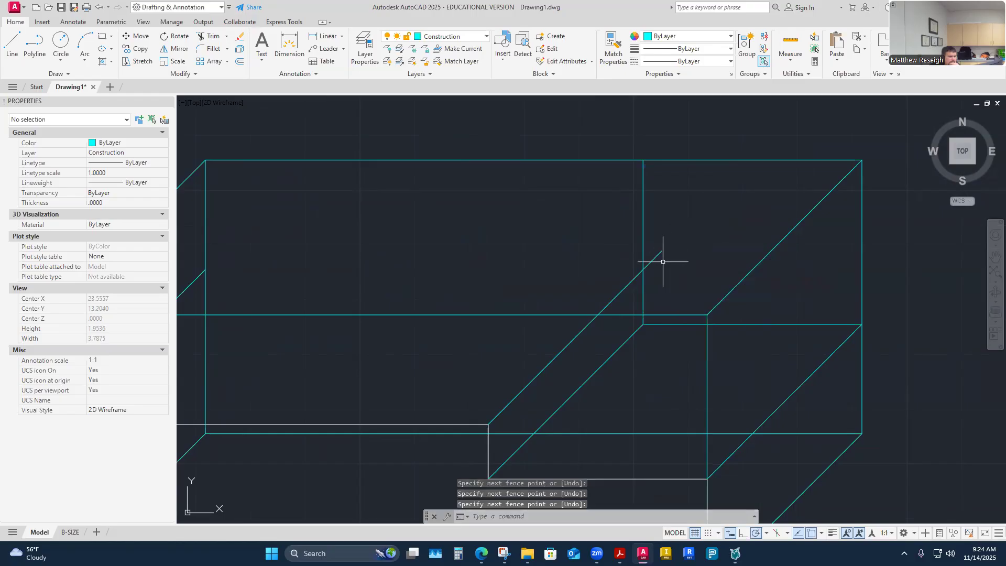
{"action": "left_click", "coordinate": [209, 36]}
{"action": "left_click", "coordinate": [654, 257]}
{"action": "right_click", "coordinate": [708, 246]}
{"action": "left_click", "coordinate": [719, 251]}
{"action": "scroll", "coordinate": [718, 215], "scroll_direction": "down", "scroll_amount": 2}
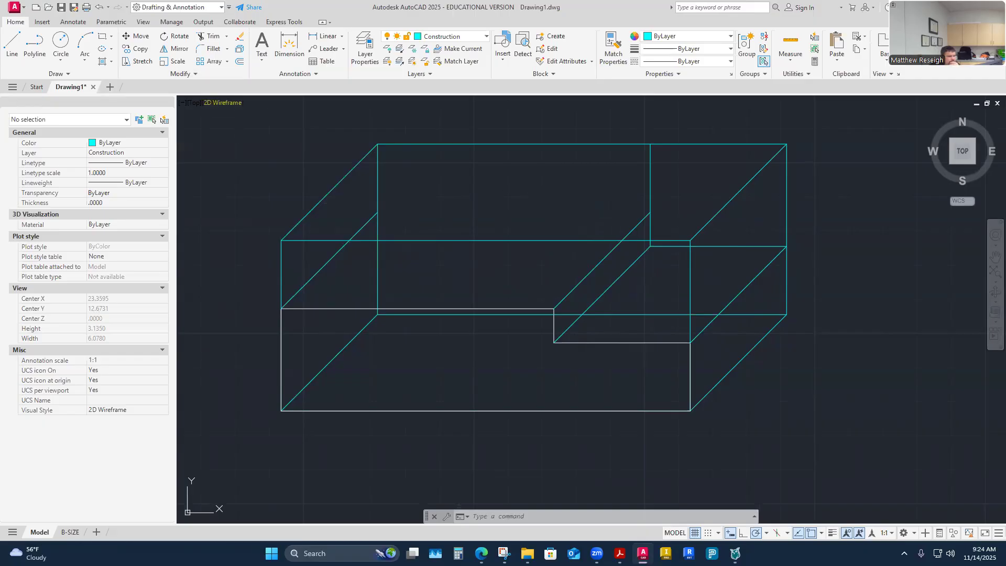
Step: Make Visible-Object the current layer and trace the lower ledge's inner, rear and outer top edges over the construction lines
{"action": "left_click", "coordinate": [454, 36]}
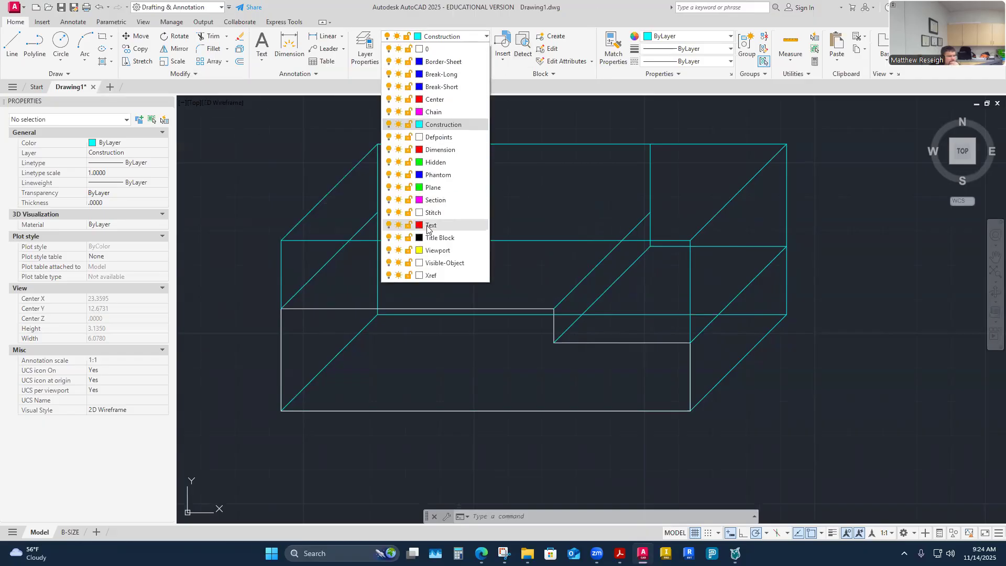
{"action": "left_click", "coordinate": [442, 263]}
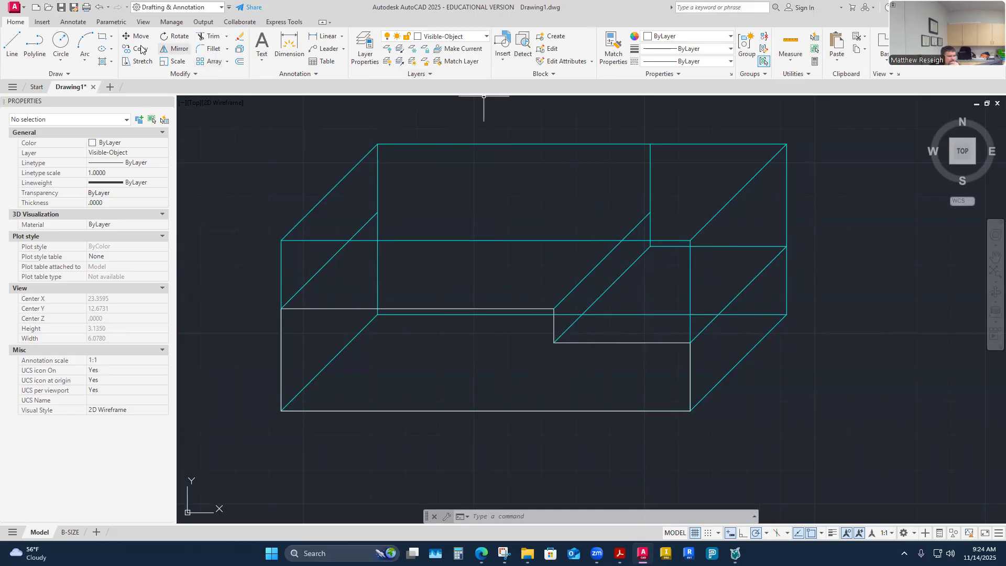
{"action": "left_click", "coordinate": [12, 45]}
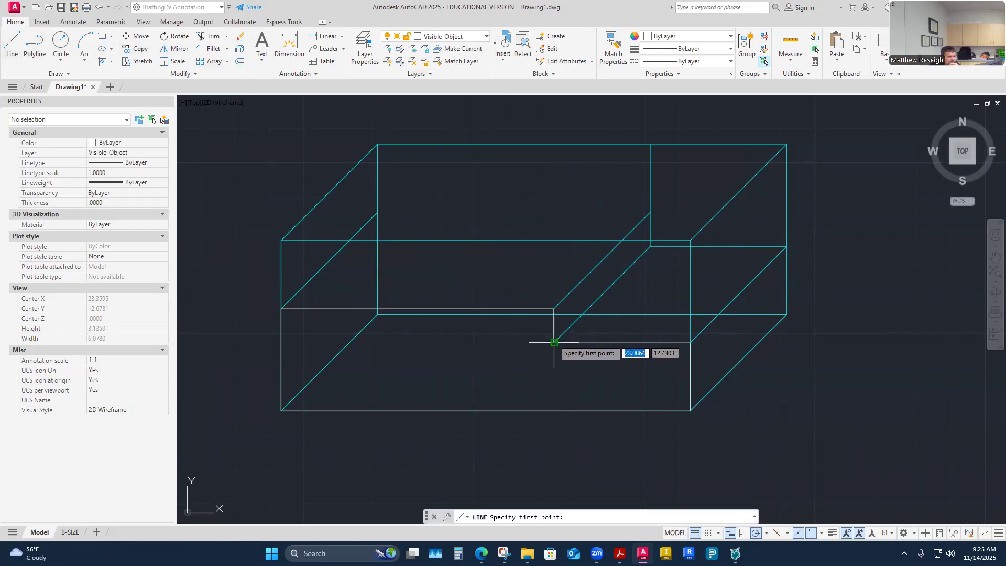
{"action": "left_click", "coordinate": [553, 343]}
{"action": "left_click", "coordinate": [650, 246]}
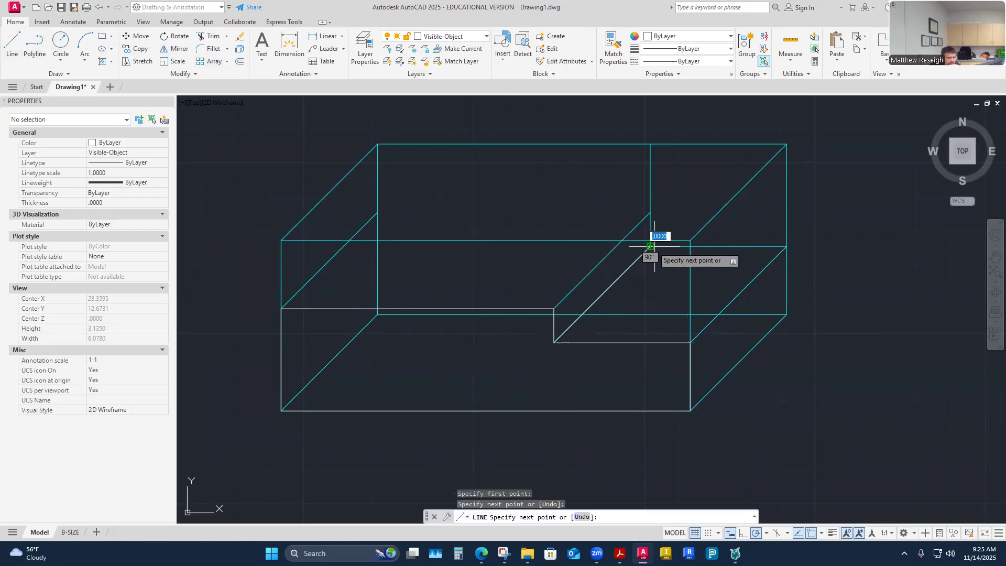
{"action": "left_click", "coordinate": [786, 246]}
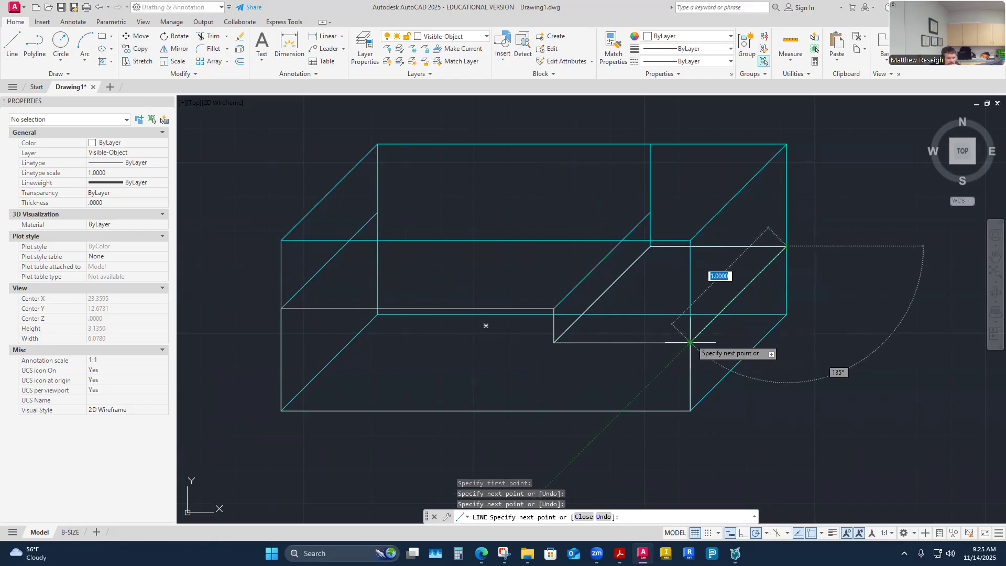
{"action": "left_click", "coordinate": [690, 343]}
{"action": "key", "text": "Return"}
Step: Draw the lower ledge's rear vertical edge and the 45° bottom edge back to the front face's lower corner
{"action": "right_click", "coordinate": [813, 287]}
{"action": "left_click", "coordinate": [833, 294]}
{"action": "left_click", "coordinate": [785, 246]}
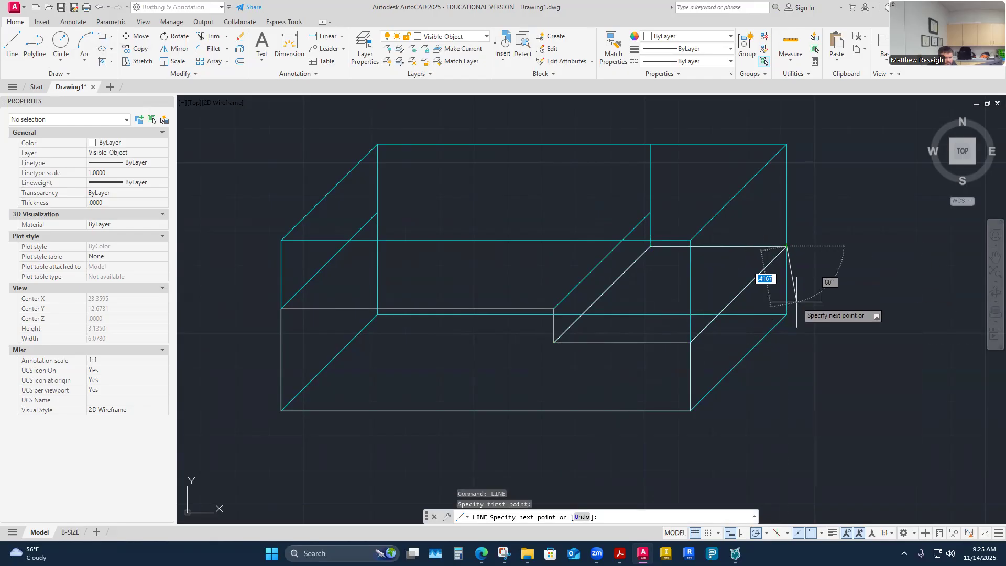
{"action": "left_click", "coordinate": [786, 314]}
{"action": "left_click", "coordinate": [690, 410]}
{"action": "key", "text": "Escape"}
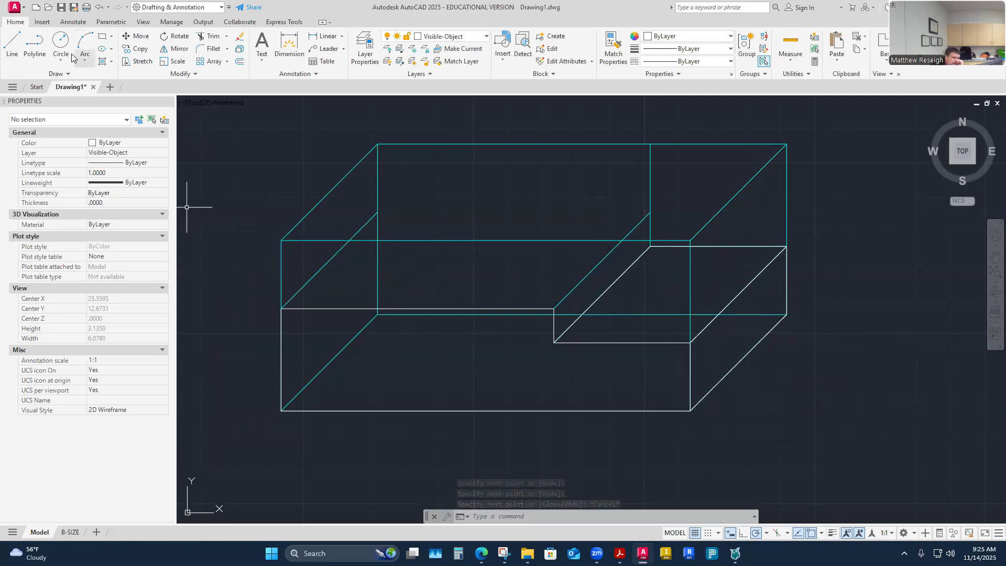
Step: Draw a .5 line at 45° from the front face's upper outer corner, followed by a vertical line up to the box's top edge
{"action": "left_click", "coordinate": [11, 42]}
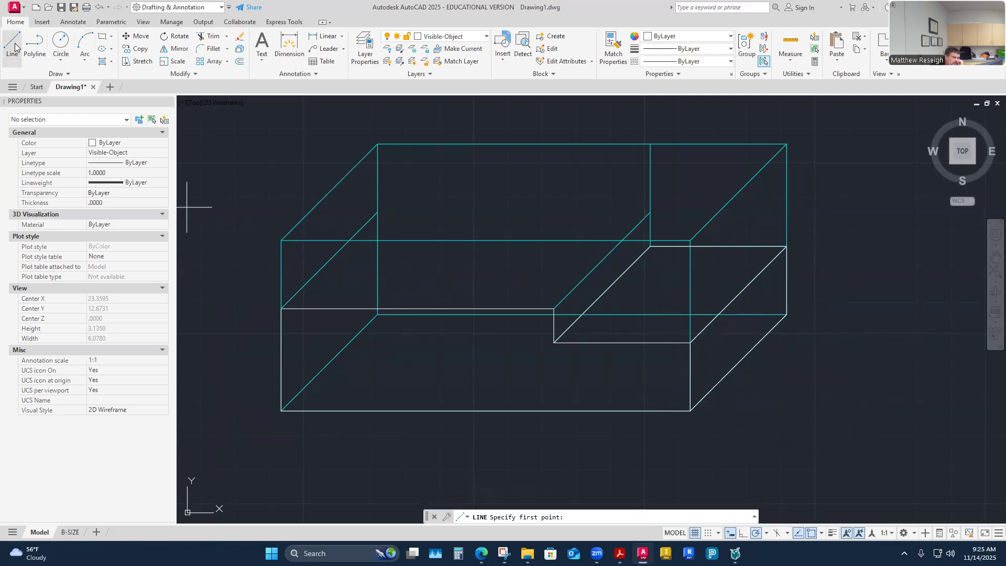
{"action": "left_click", "coordinate": [282, 308]}
{"action": "type", "text": "."}
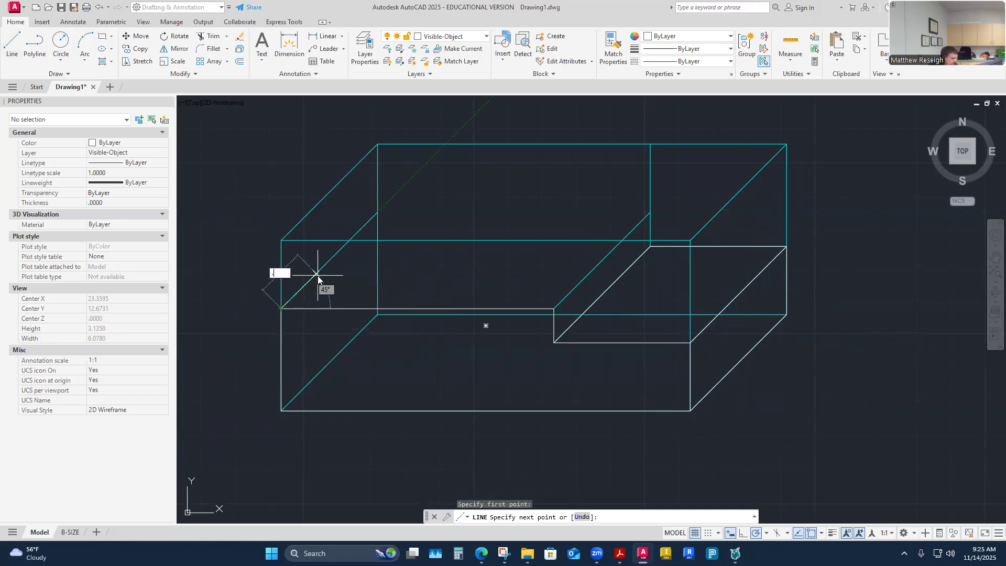
{"action": "type", "text": "5"}
{"action": "key", "text": "Return"}
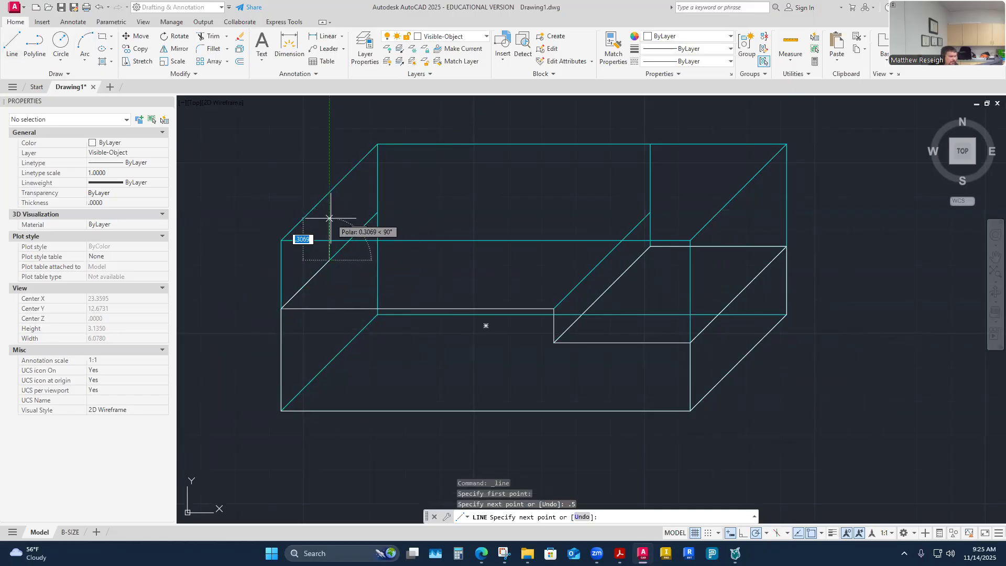
{"action": "left_click", "coordinate": [329, 192]}
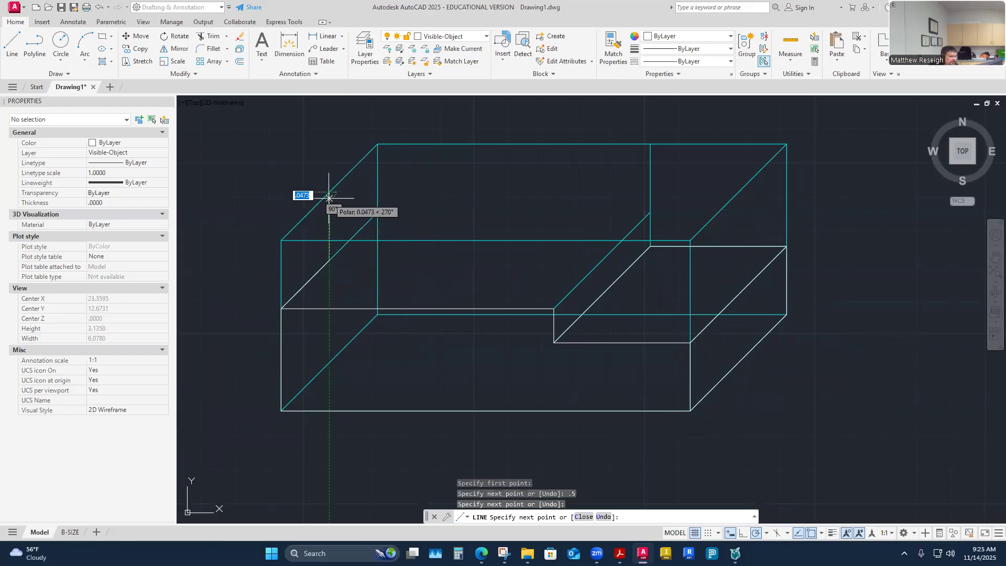
Step: Continue the outline to the box's top rear corner, along the rear edge to the vertical construction line, and down to the ledge's inner corner
{"action": "left_click", "coordinate": [377, 144]}
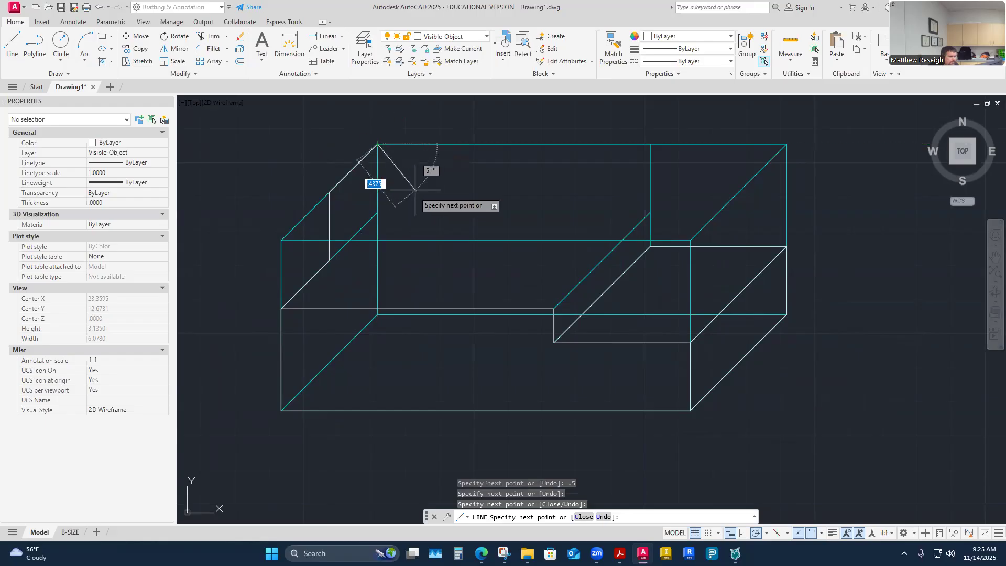
{"action": "left_click", "coordinate": [649, 143]}
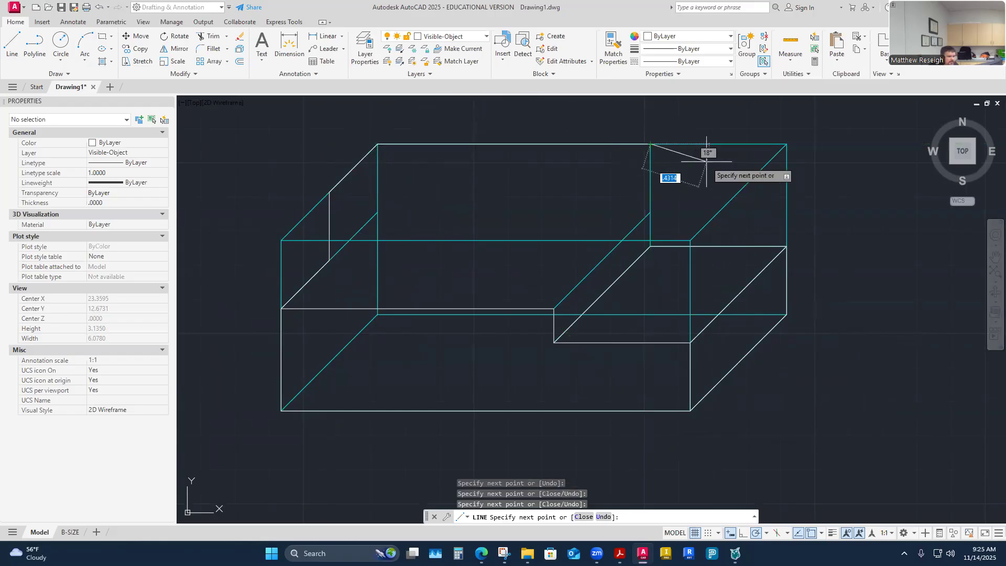
{"action": "left_click", "coordinate": [650, 246]}
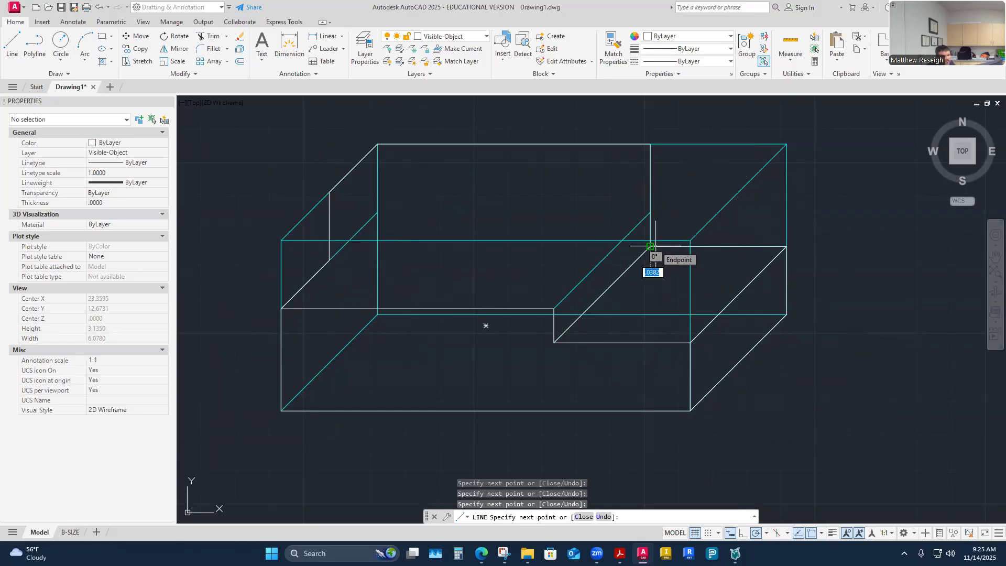
{"action": "key", "text": "Escape"}
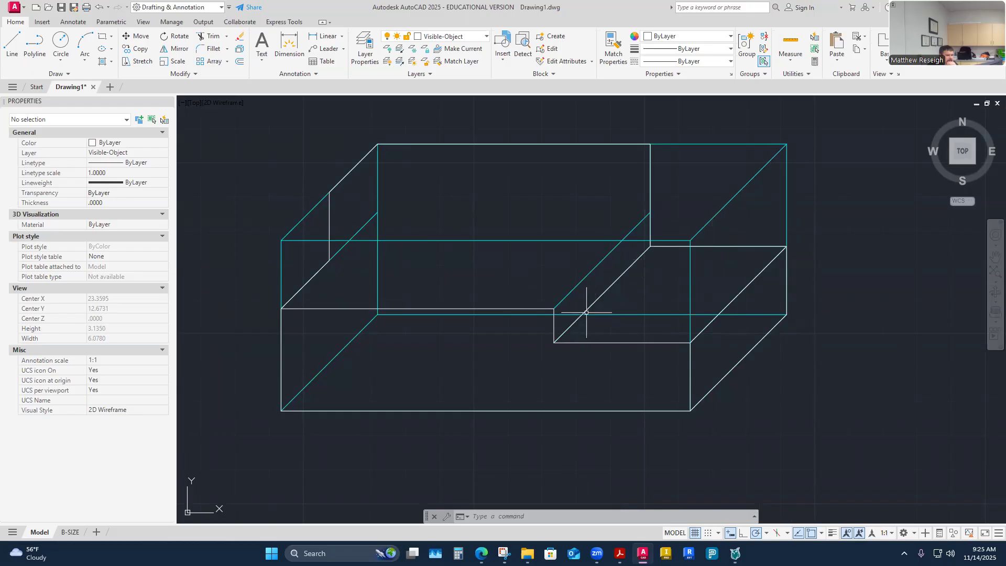
{"action": "left_click", "coordinate": [638, 224]}
{"action": "left_click", "coordinate": [645, 252]}
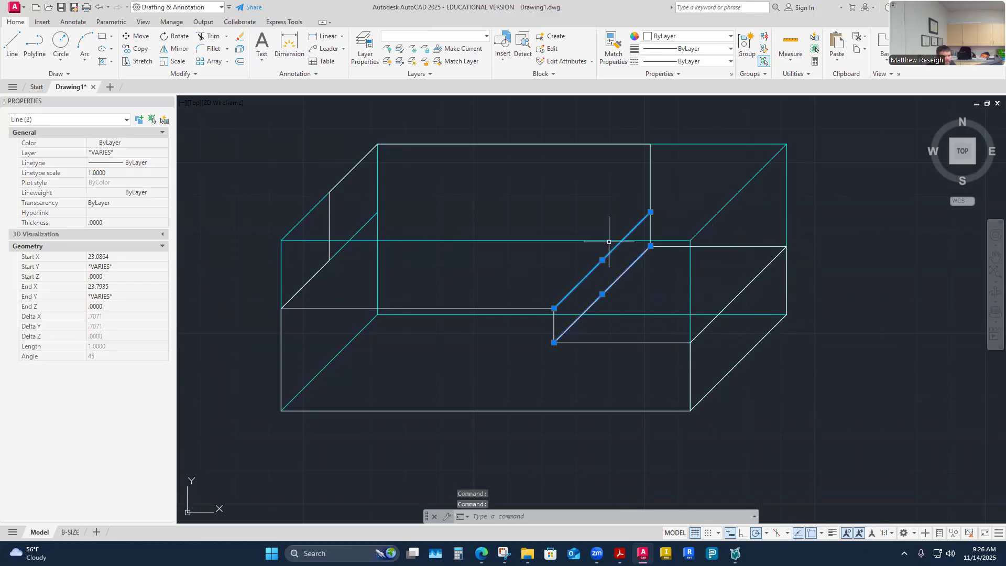
{"action": "key", "text": "Escape"}
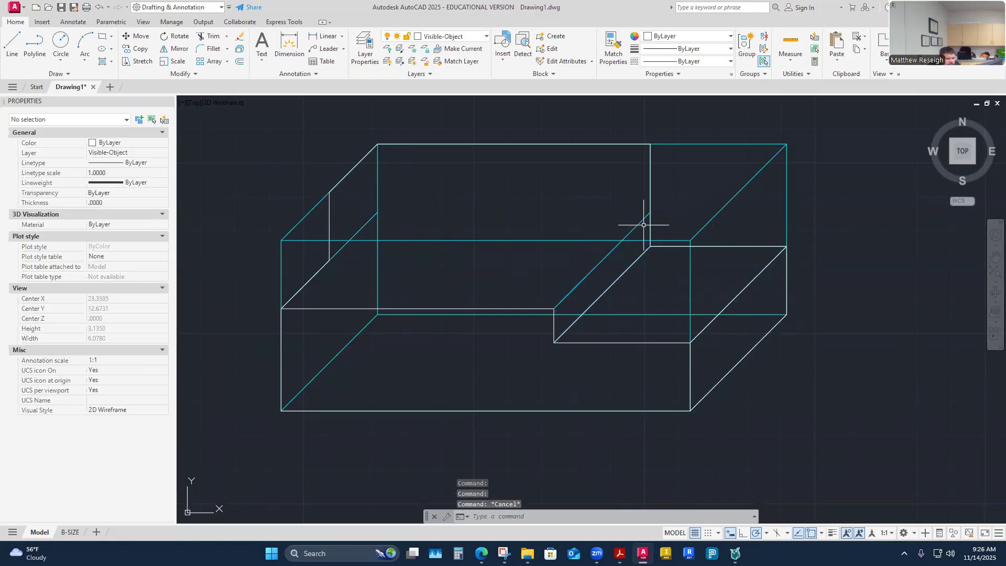
{"action": "left_click", "coordinate": [639, 225]}
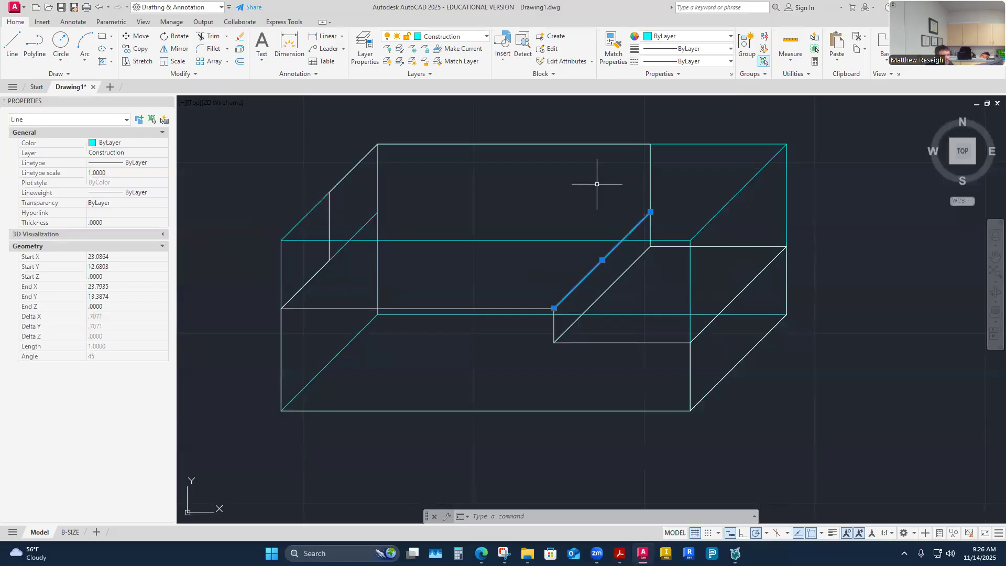
{"action": "key", "text": "Escape"}
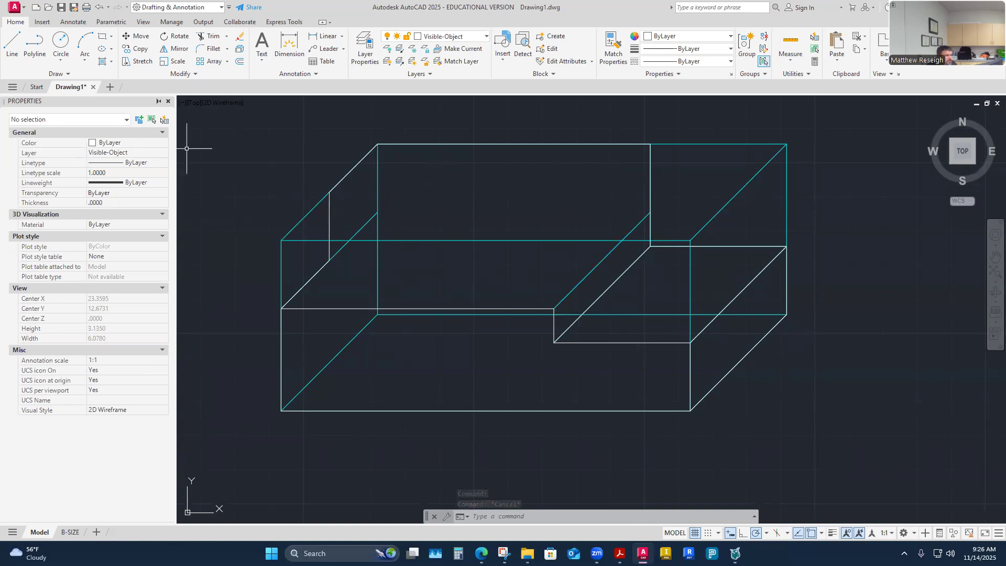
Step: Draw the raised section's front bottom edge horizontally to the 45° construction line and follow that line down to the step's upper front corner
{"action": "left_click", "coordinate": [16, 47]}
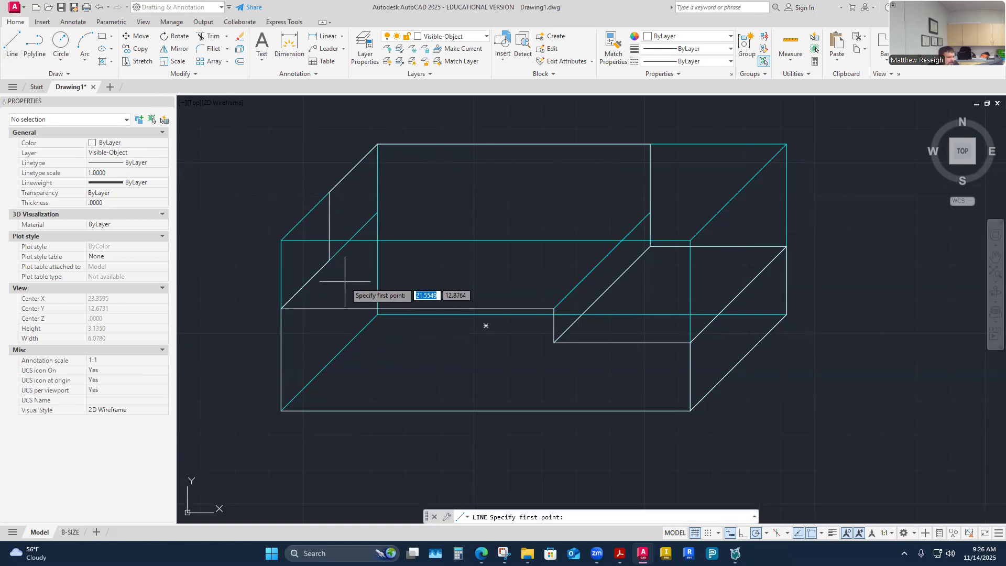
{"action": "left_click", "coordinate": [328, 260]}
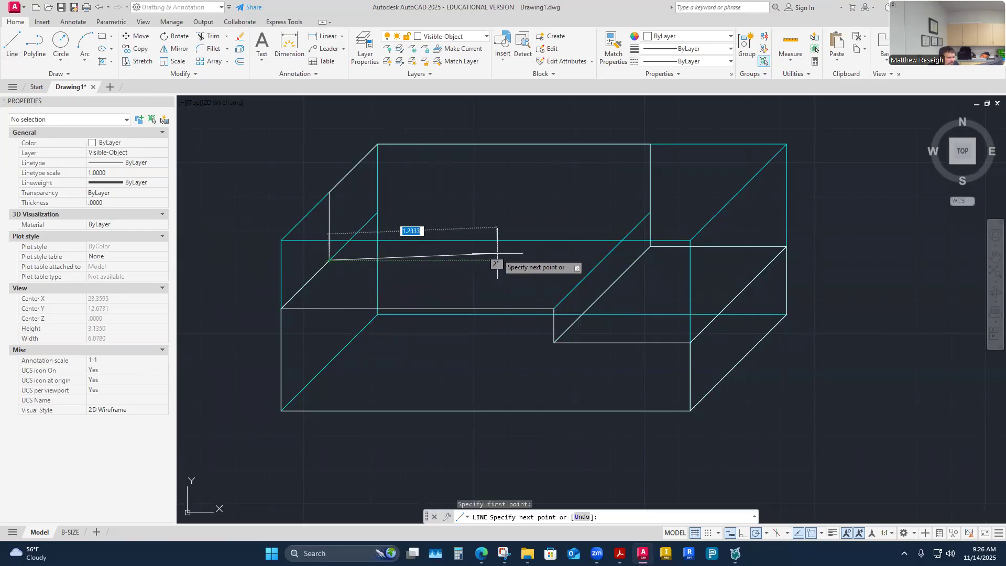
{"action": "left_click", "coordinate": [601, 260]}
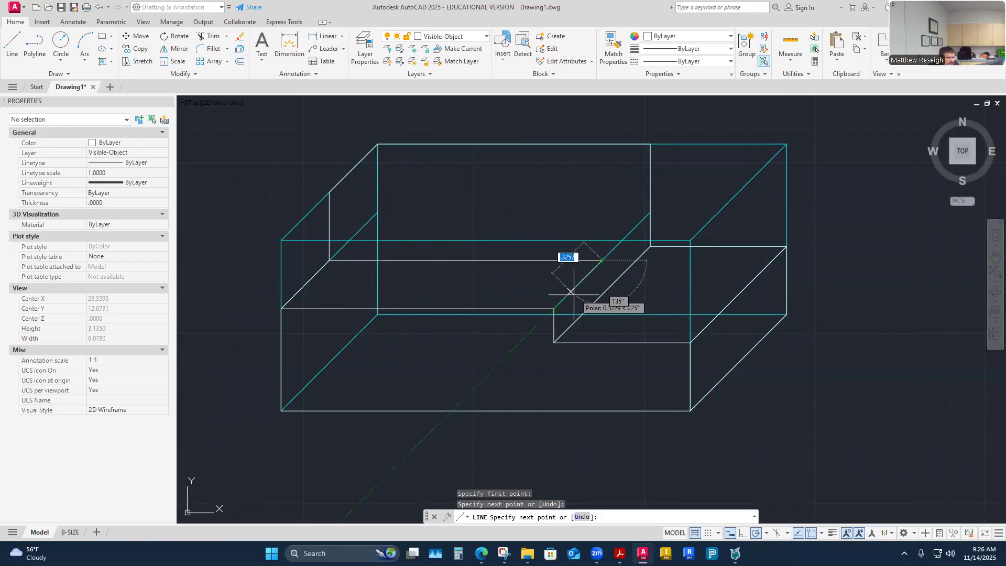
{"action": "key", "text": "Return"}
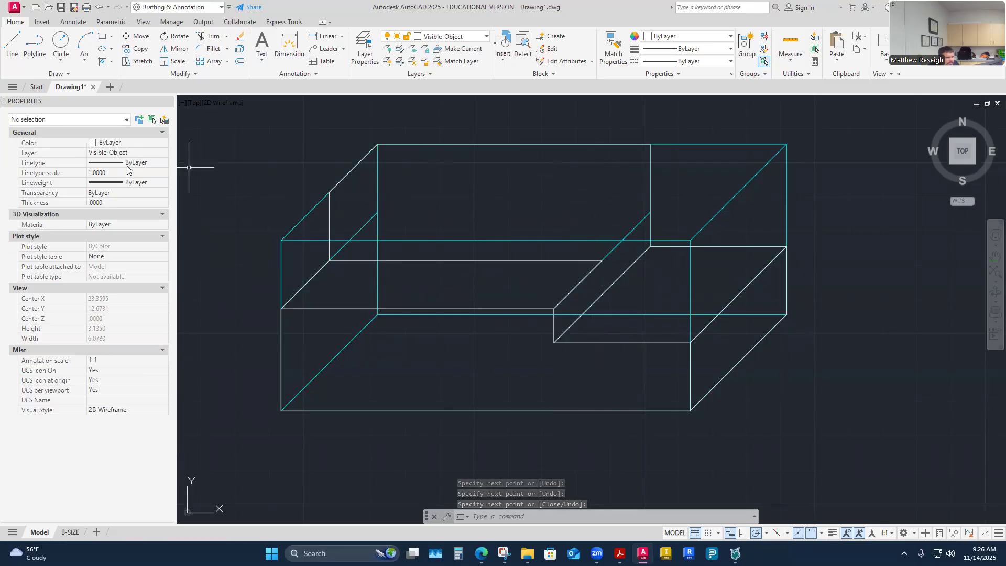
Step: Draw the raised section's front top edge horizontally and close its front face with a vertical line down to the bottom edge
{"action": "left_click", "coordinate": [11, 44]}
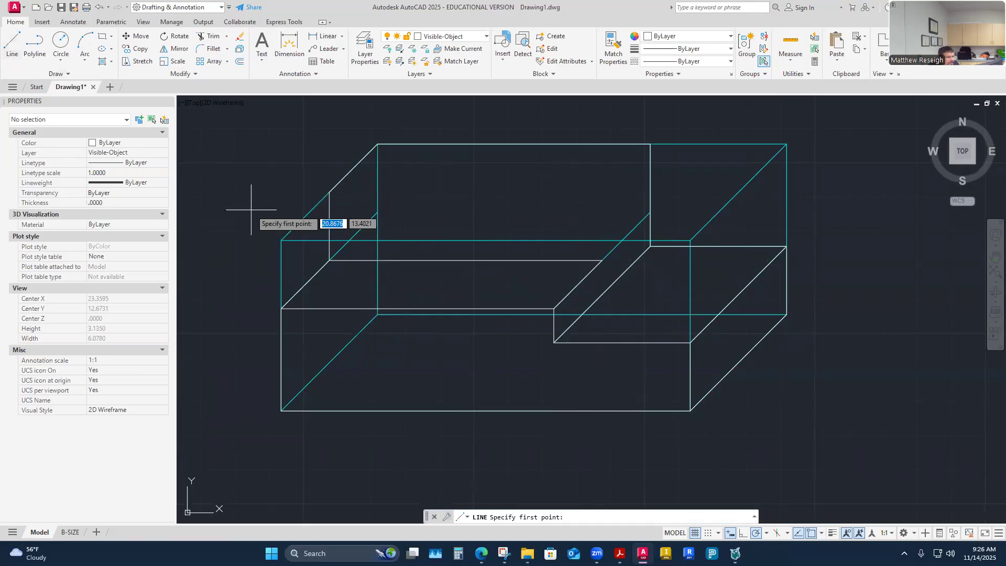
{"action": "left_click", "coordinate": [331, 191]}
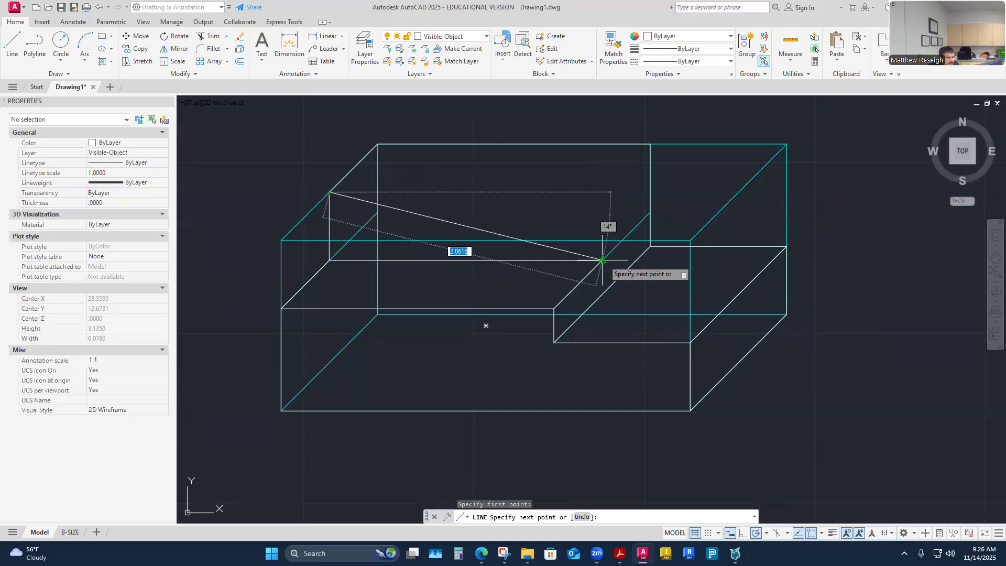
{"action": "left_click", "coordinate": [602, 193]}
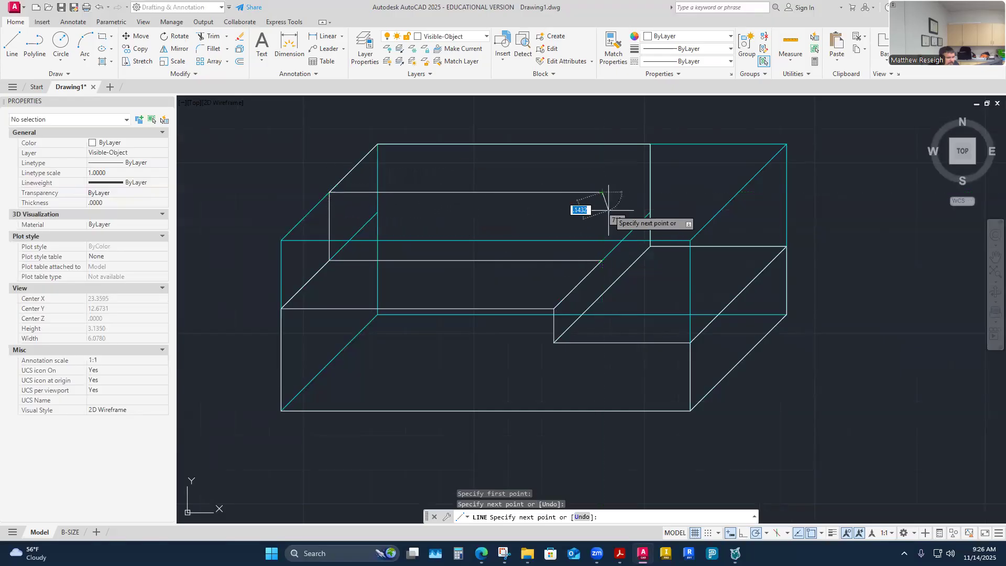
{"action": "left_click", "coordinate": [601, 260]}
{"action": "right_click", "coordinate": [602, 259]}
{"action": "left_click", "coordinate": [621, 269]}
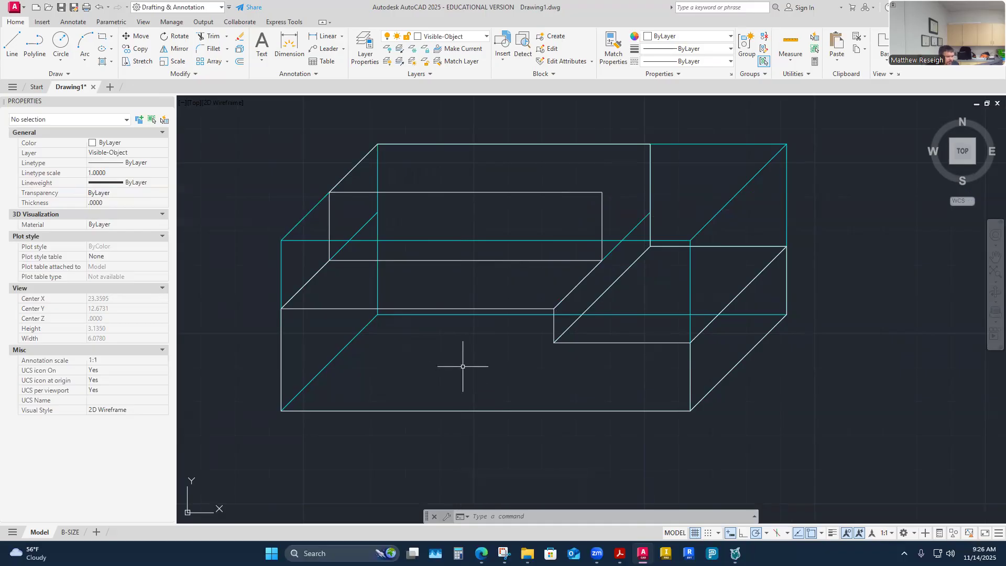
{"action": "left_click", "coordinate": [455, 207]}
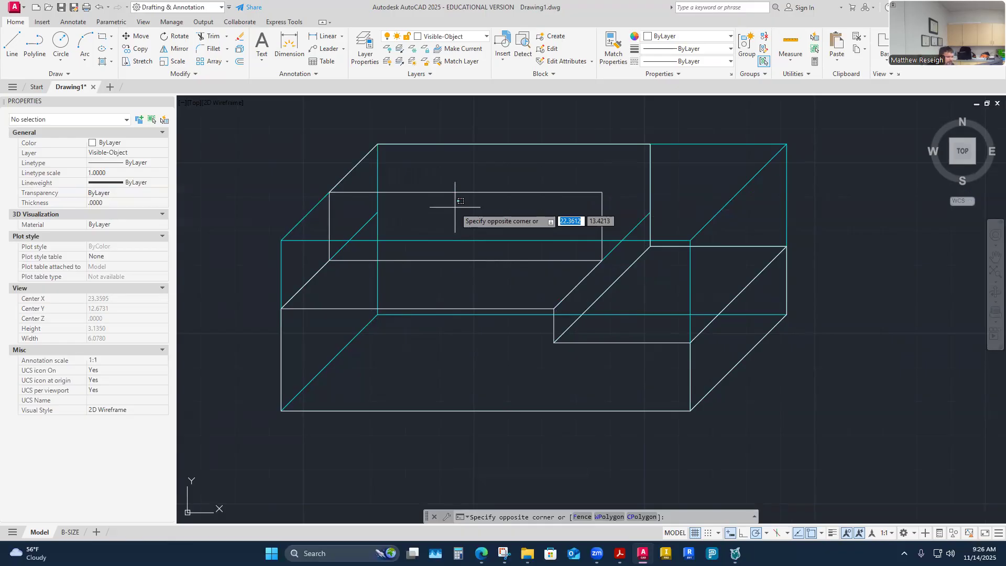
{"action": "key", "text": "Escape"}
{"action": "key", "text": "Escape"}
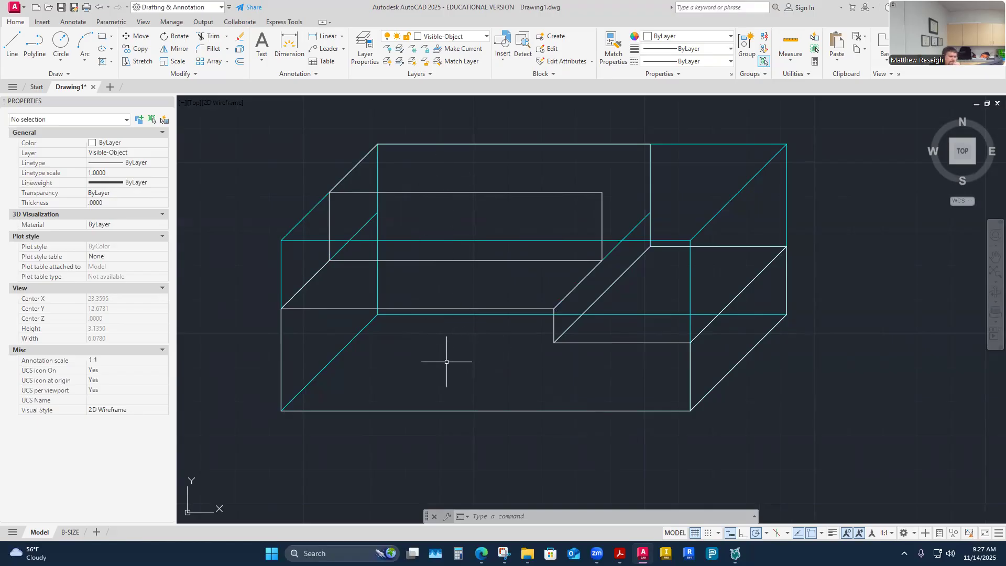
Step: Draw the raised section's 45° top edge from its front face's upper corner beside the lower ledge to the rear top corner
{"action": "left_click", "coordinate": [12, 45]}
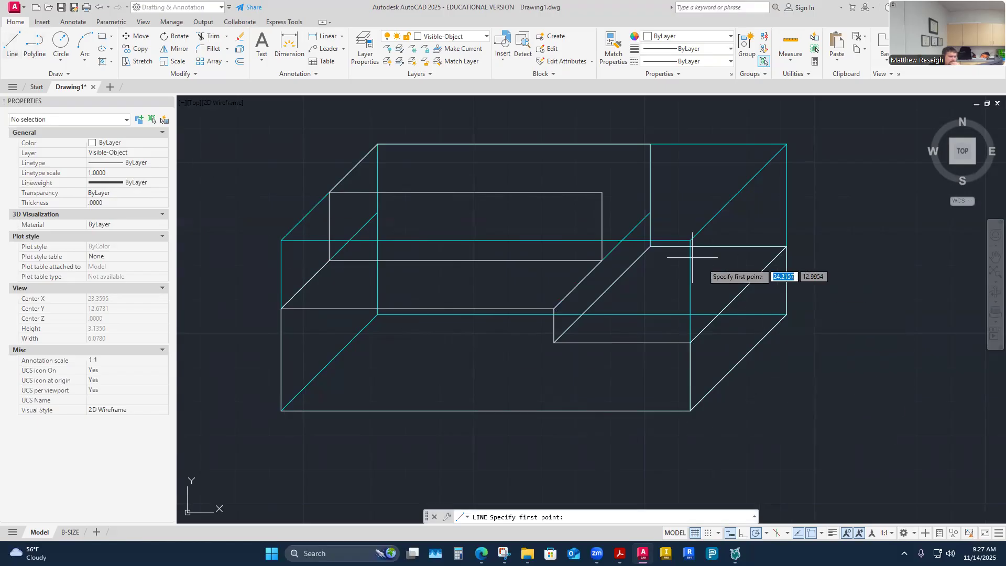
{"action": "left_click", "coordinate": [602, 192]}
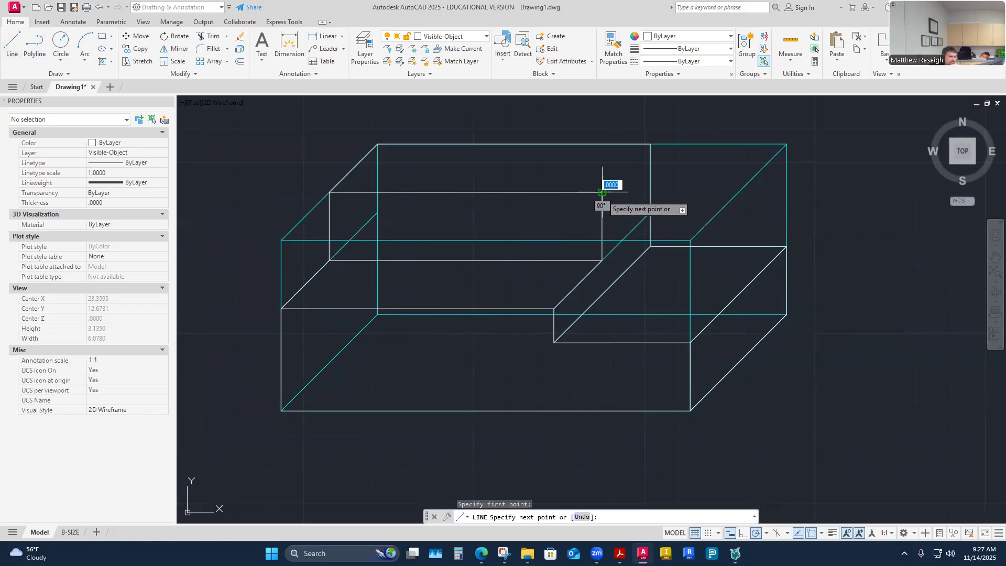
{"action": "left_click", "coordinate": [650, 143]}
{"action": "right_click", "coordinate": [686, 187]}
{"action": "left_click", "coordinate": [699, 193]}
{"action": "key", "text": "XF86AudioRaiseVolume"}
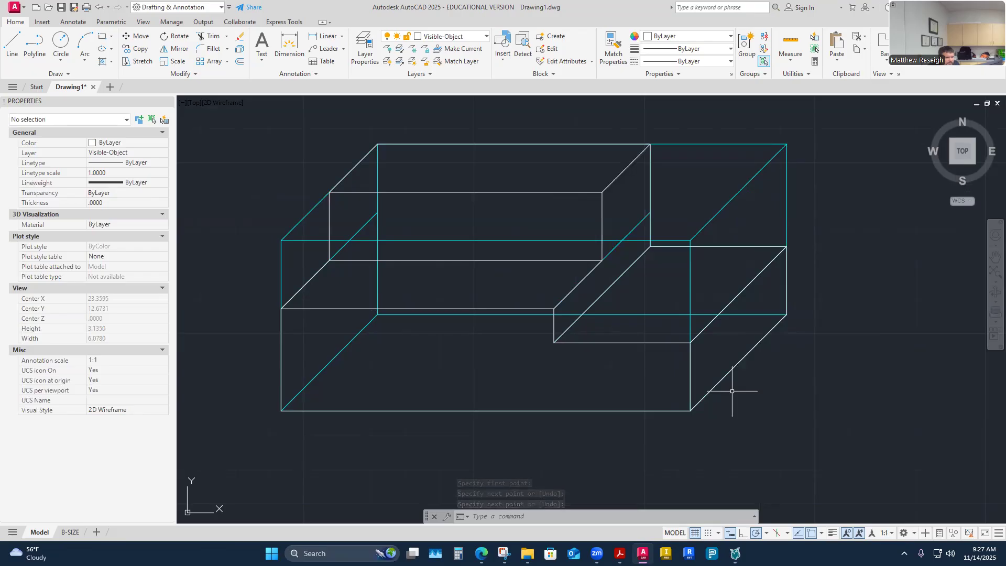
Step: Turn the Construction layer off to check the oblique's visible edges on their own, and turn it back on
{"action": "left_click", "coordinate": [615, 250]}
{"action": "key", "text": "Escape"}
{"action": "key", "text": "Escape"}
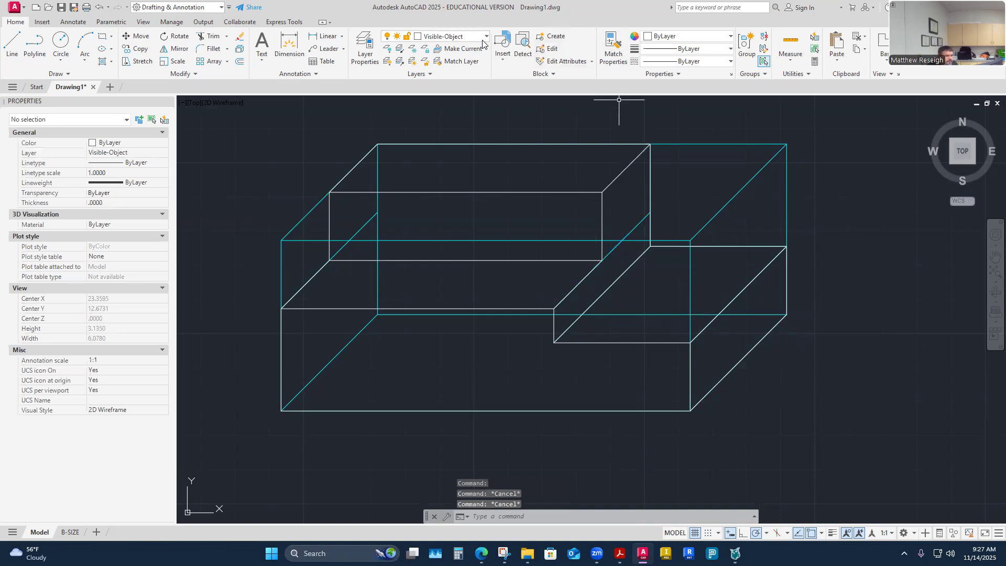
{"action": "left_click", "coordinate": [453, 36]}
{"action": "left_click", "coordinate": [388, 123]}
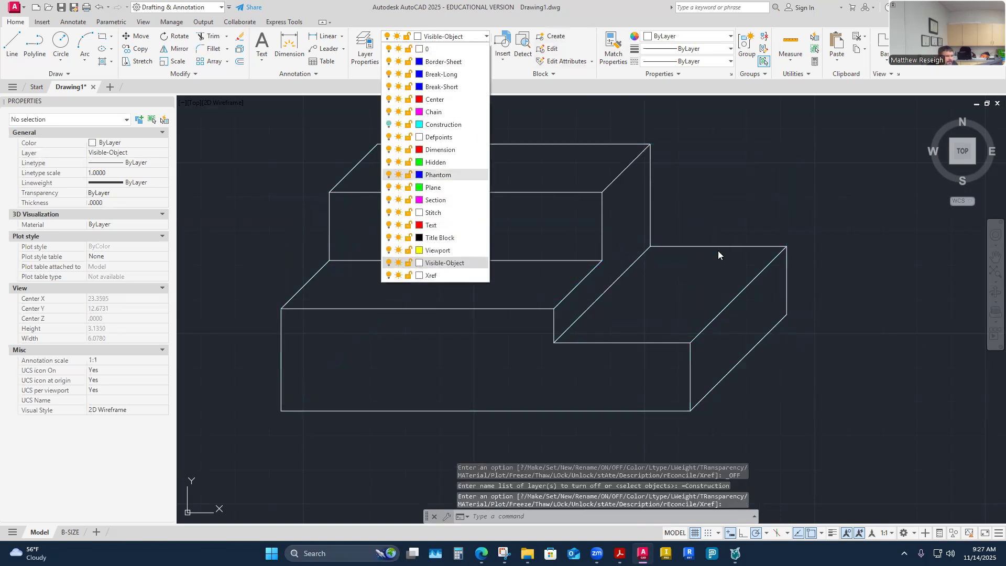
{"action": "left_click", "coordinate": [747, 209]}
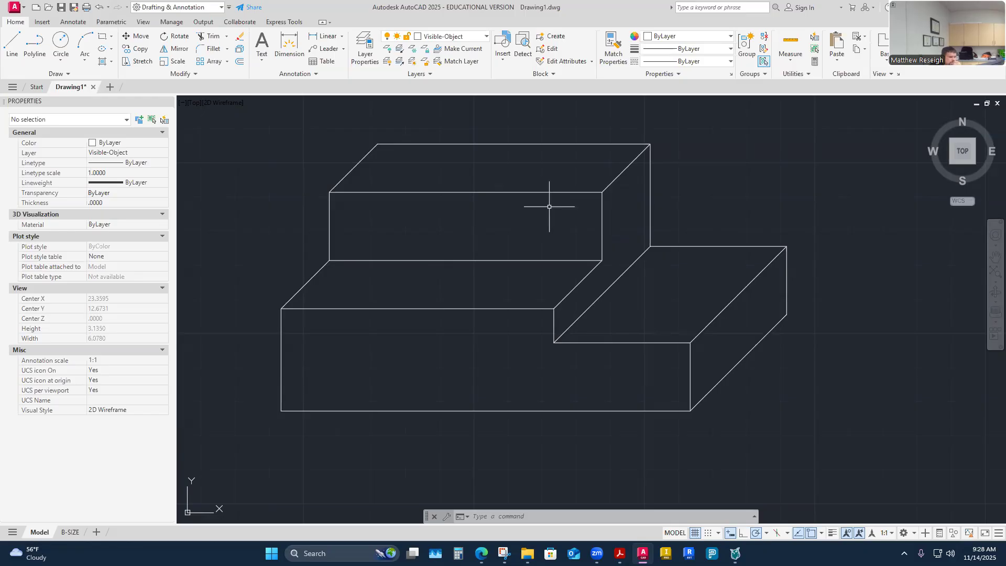
{"action": "left_click", "coordinate": [461, 37]}
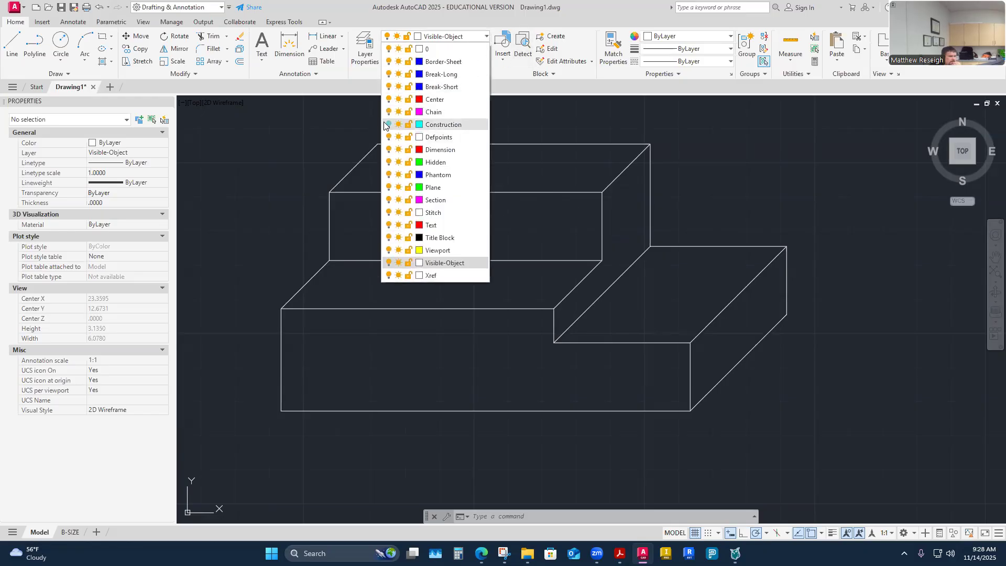
{"action": "left_click", "coordinate": [389, 124]}
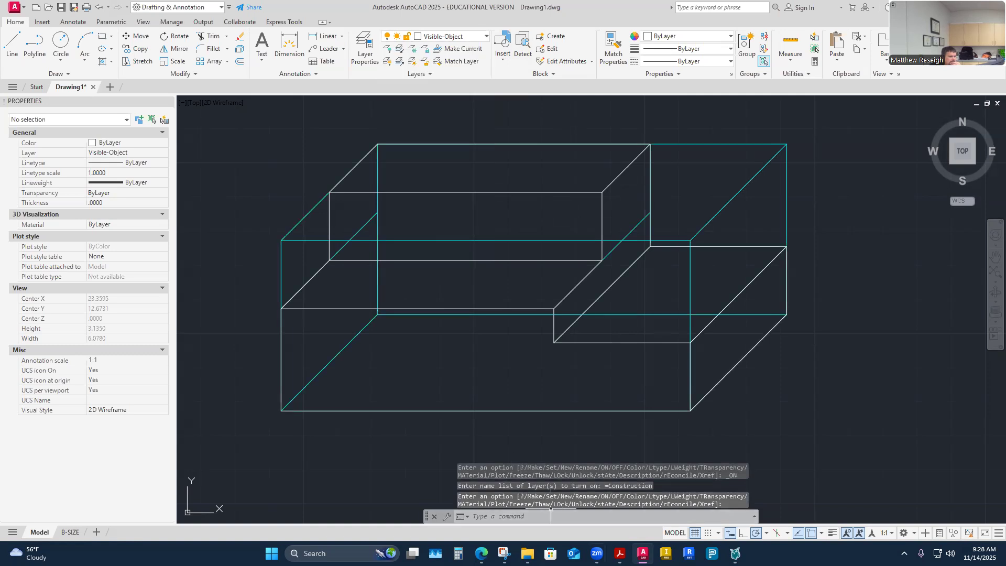
Step: Switch to the Offset Stop PDF in Acrobat to check the hole locations and diameters, and return to the AutoCAD drawing
{"action": "mouse_move", "coordinate": [619, 553]}
{"action": "left_click", "coordinate": [731, 500]}
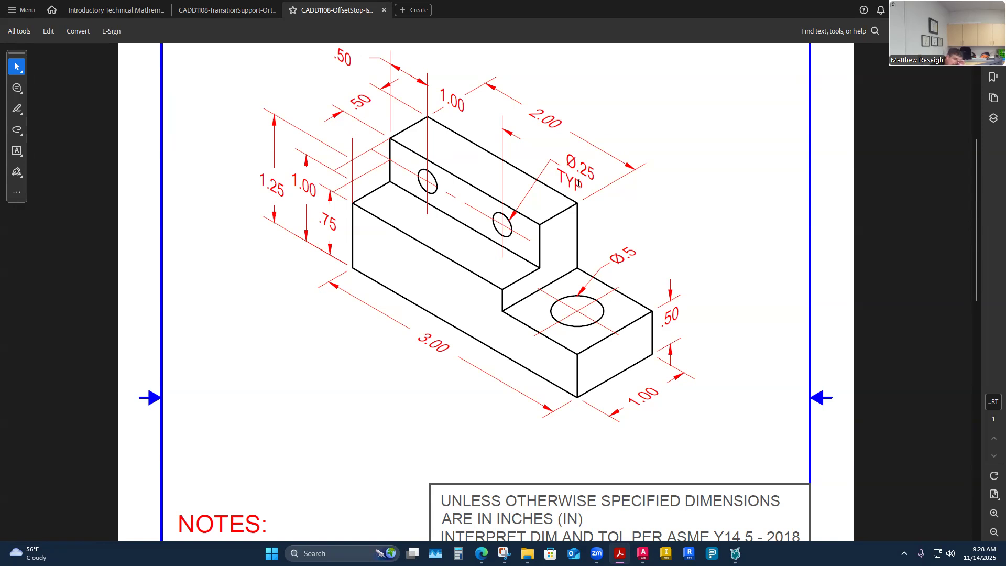
{"action": "mouse_move", "coordinate": [596, 553]}
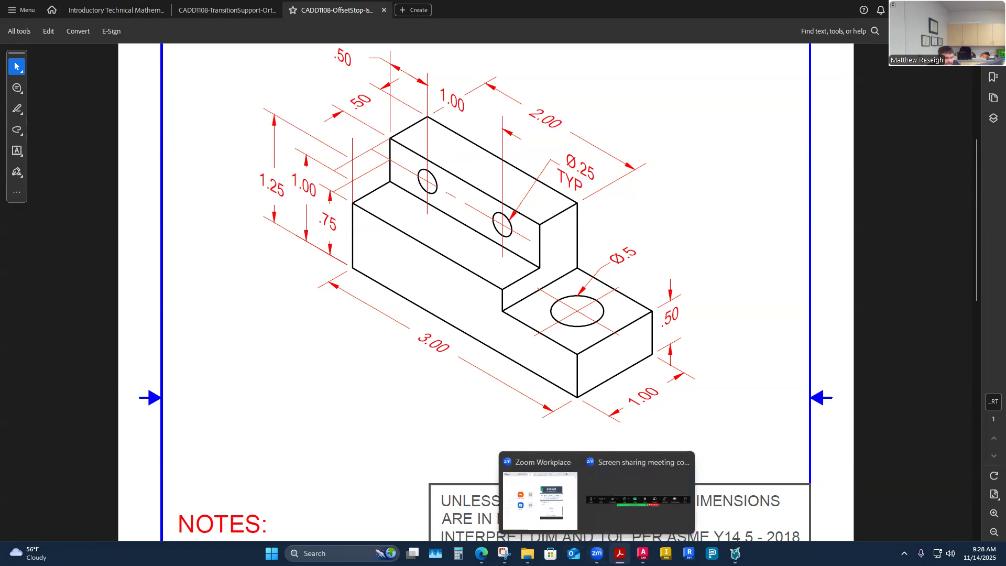
{"action": "left_click", "coordinate": [643, 553]}
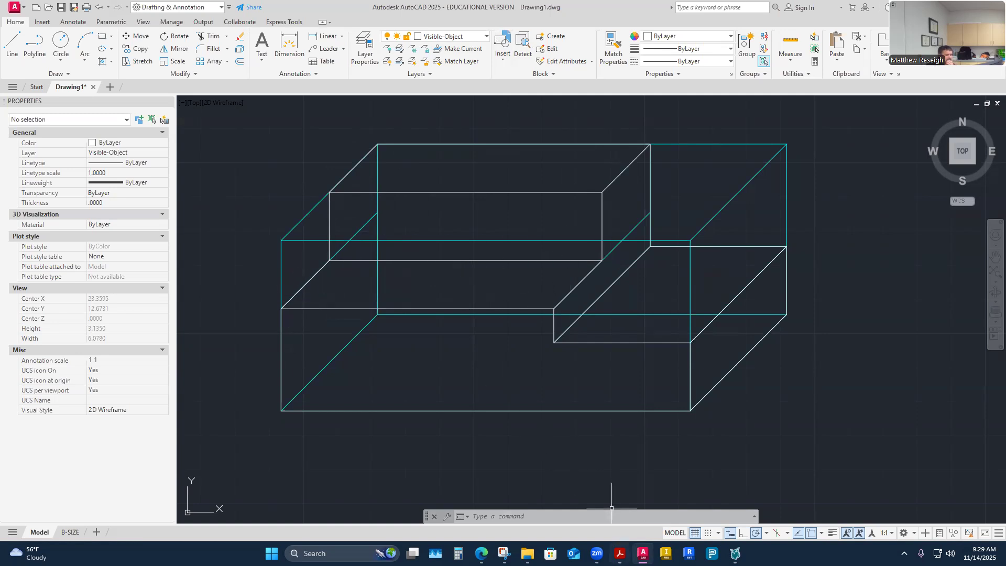
{"action": "left_click", "coordinate": [619, 553]}
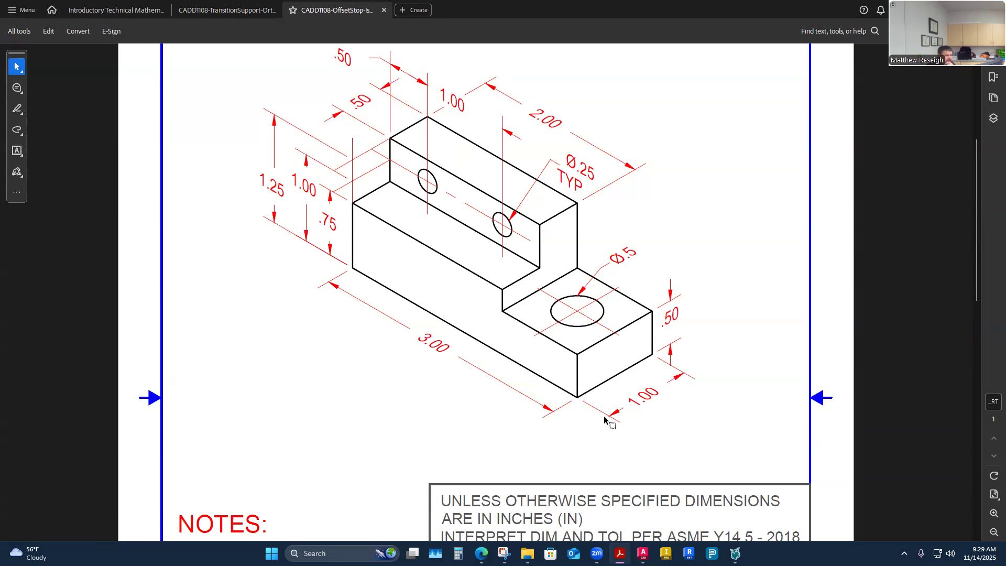
{"action": "key", "text": "alt+Tab"}
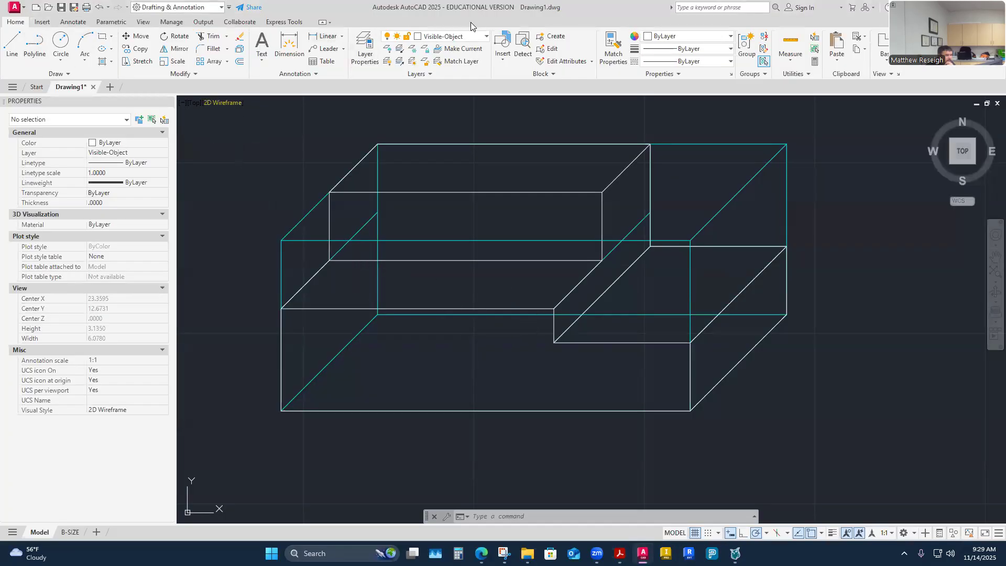
Step: On the Construction layer, draw a horizontal line across the raised section's front face, .25 above its bottom edge
{"action": "left_click", "coordinate": [484, 37]}
{"action": "left_click", "coordinate": [471, 129]}
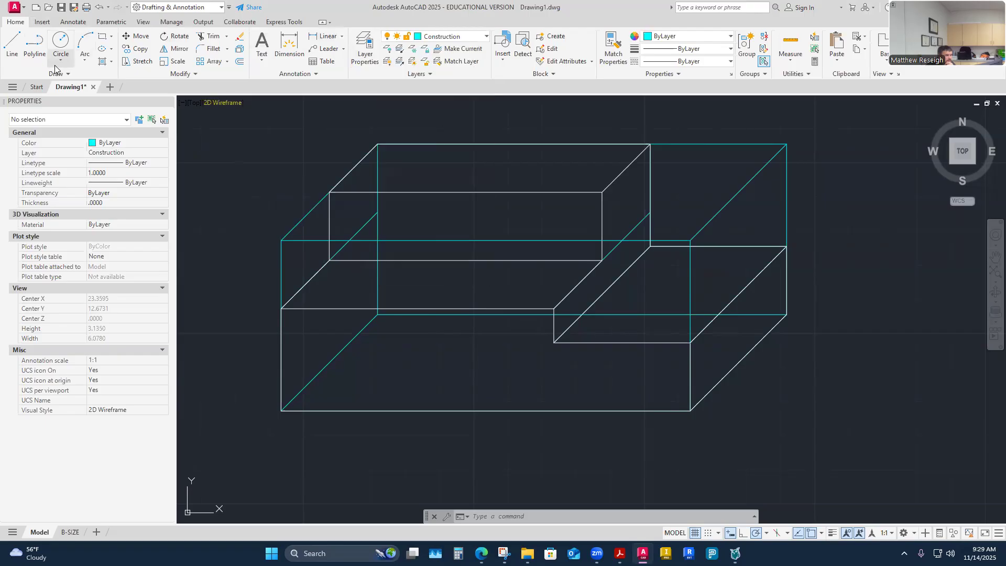
{"action": "left_click", "coordinate": [14, 50]}
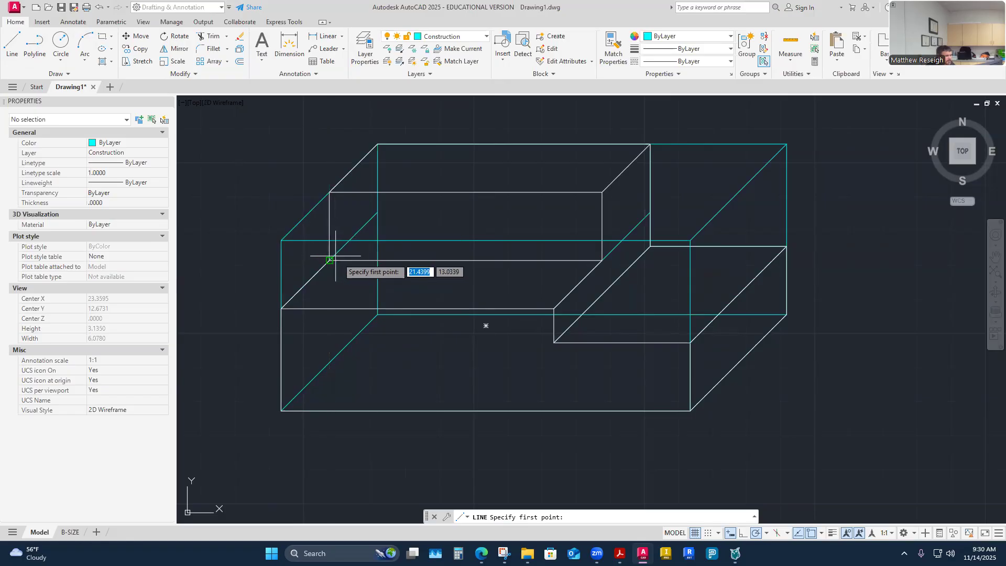
{"action": "scroll", "coordinate": [329, 246], "scroll_direction": "up", "scroll_amount": 5}
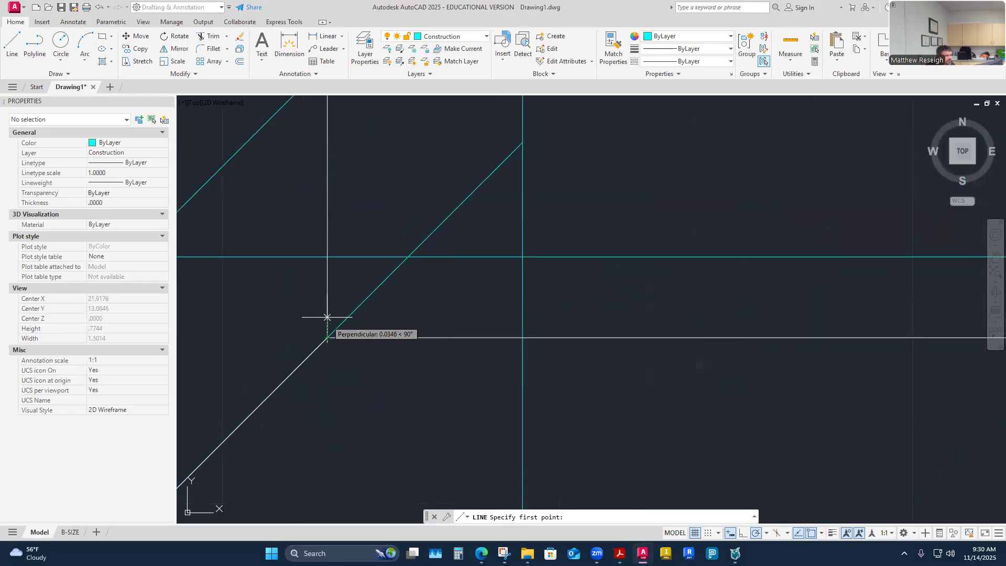
{"action": "type", "text": ".2"}
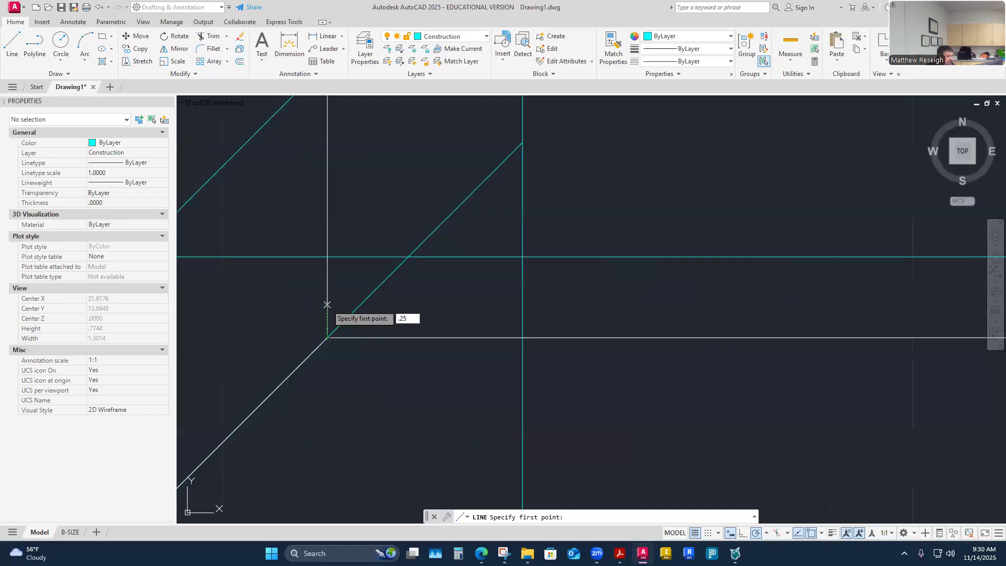
{"action": "type", "text": "5"}
{"action": "key", "text": "Return"}
{"action": "scroll", "coordinate": [330, 287], "scroll_direction": "down", "scroll_amount": 4}
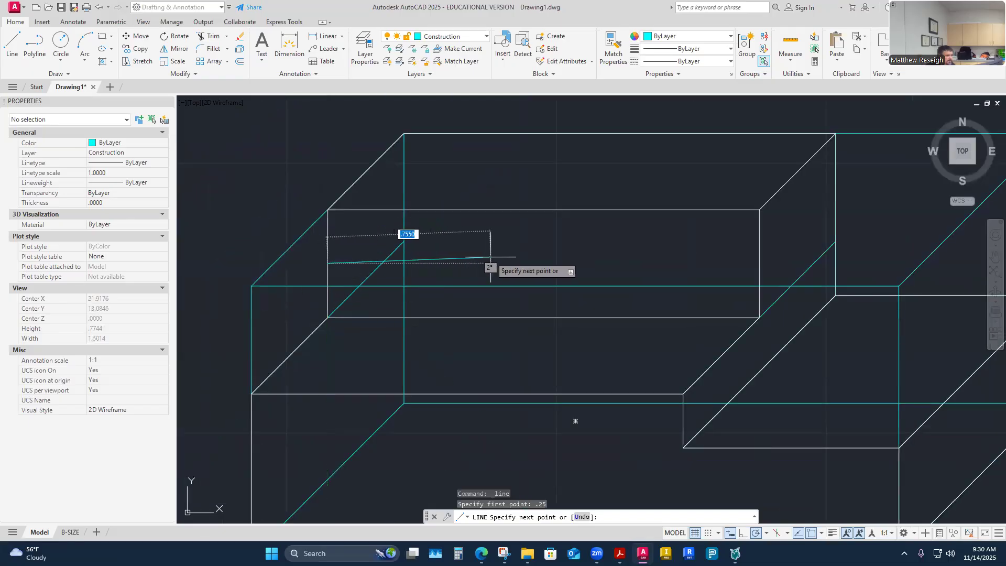
{"action": "left_click", "coordinate": [759, 263]}
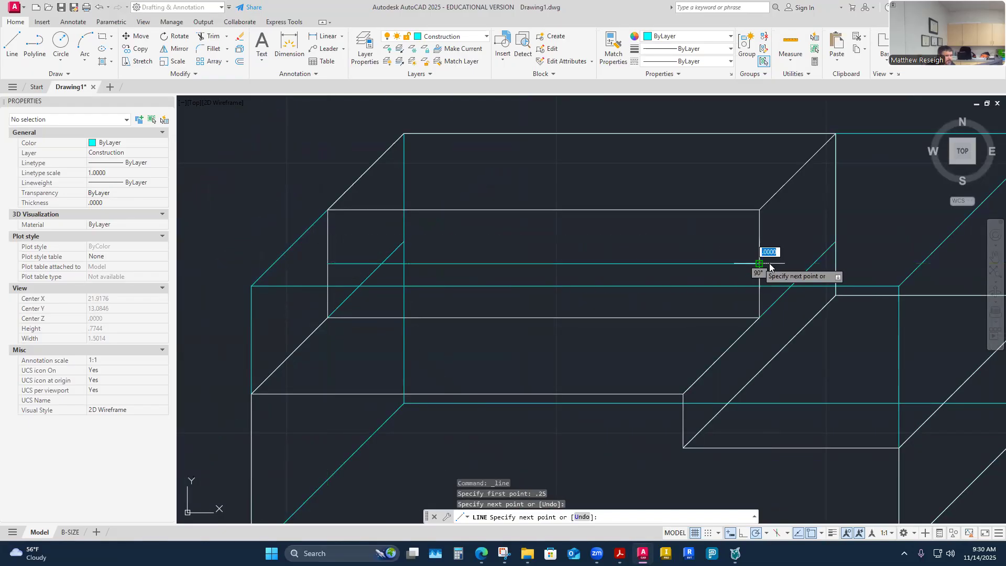
{"action": "key", "text": "Return"}
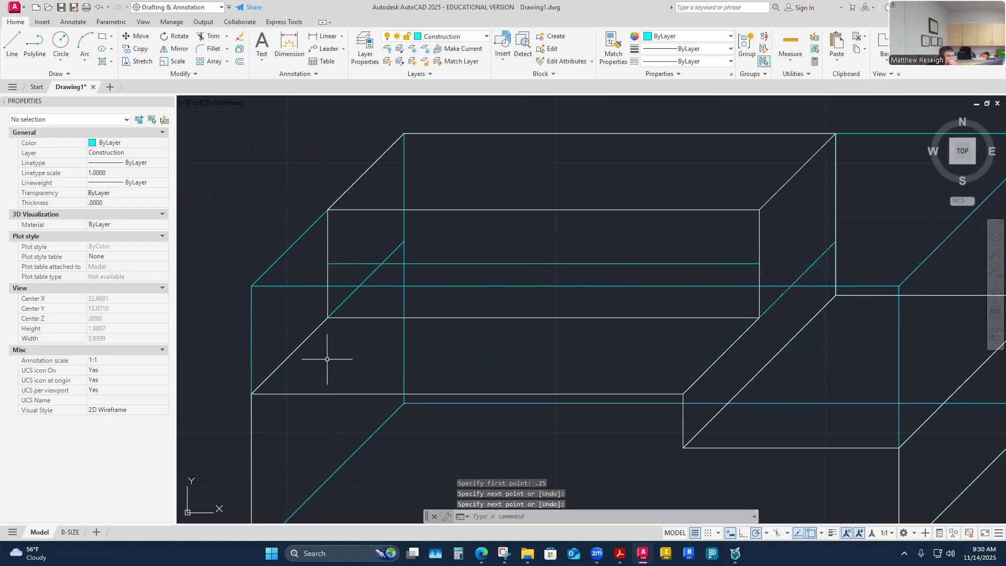
Step: Measure the vertical distance from the new horizontal line's left end down to the box's 45° bottom edge
{"action": "scroll", "coordinate": [339, 288], "scroll_direction": "down", "scroll_amount": 2}
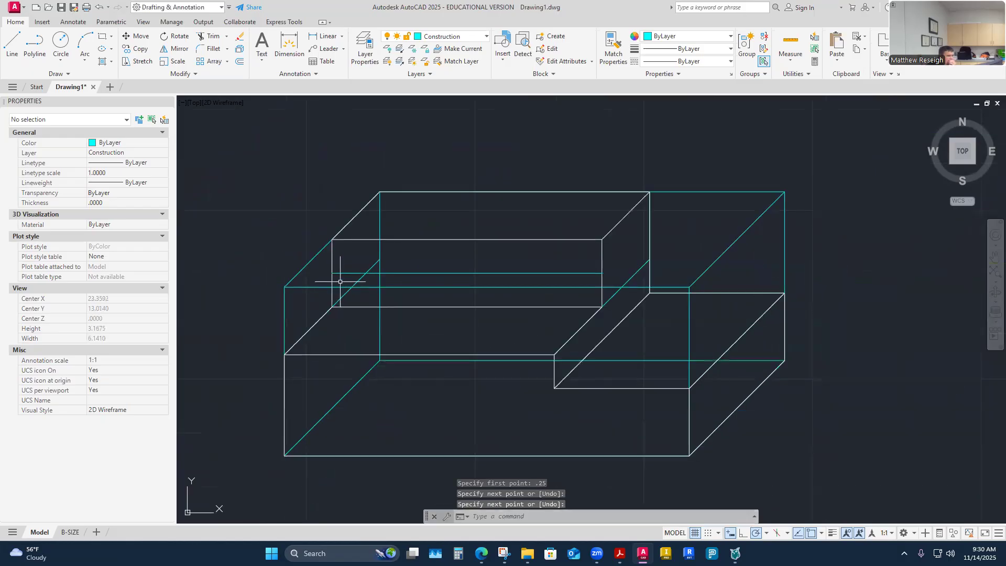
{"action": "left_click", "coordinate": [789, 57]}
{"action": "left_click", "coordinate": [793, 100]}
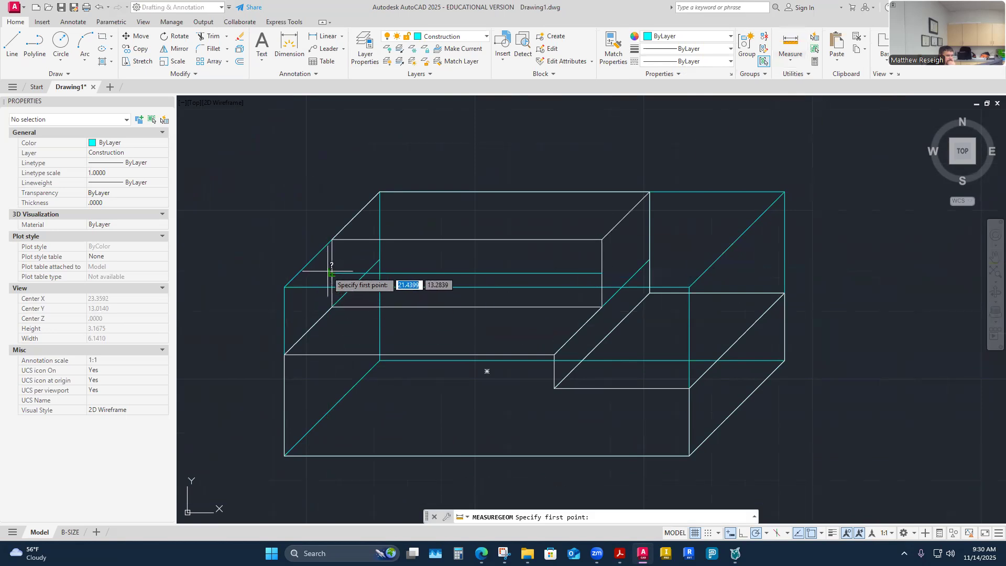
{"action": "left_click", "coordinate": [333, 273]}
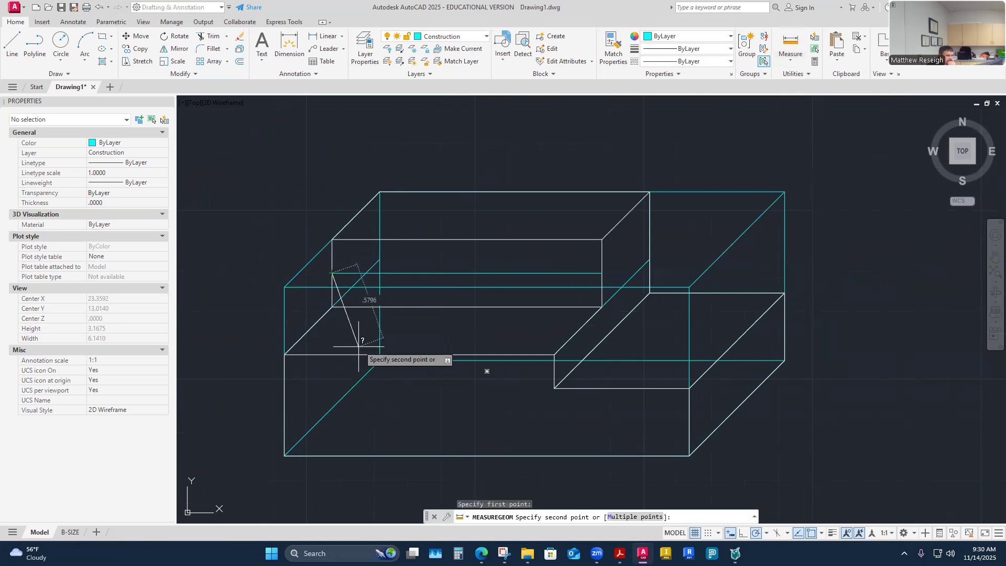
{"action": "left_click", "coordinate": [332, 408]}
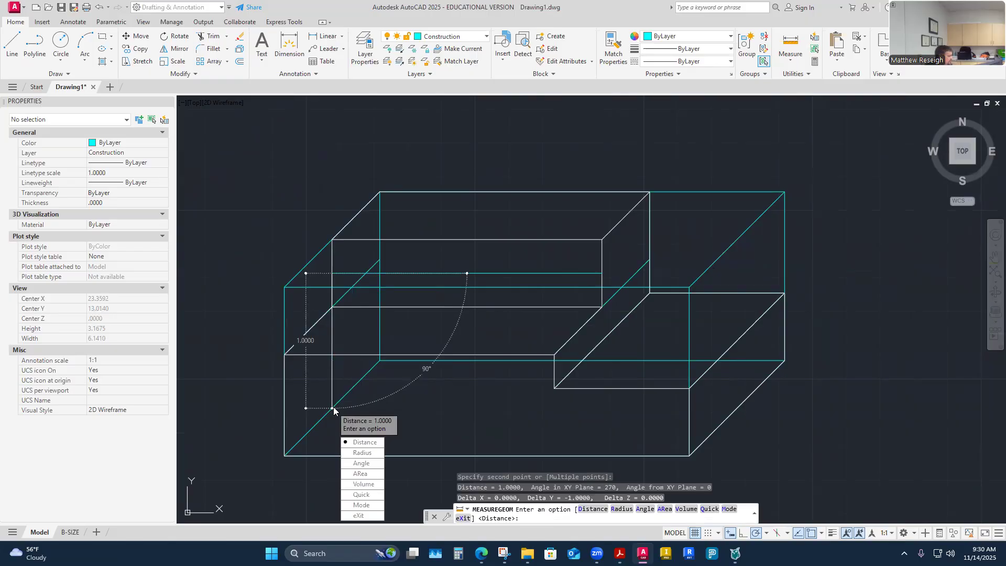
{"action": "key", "text": "Escape"}
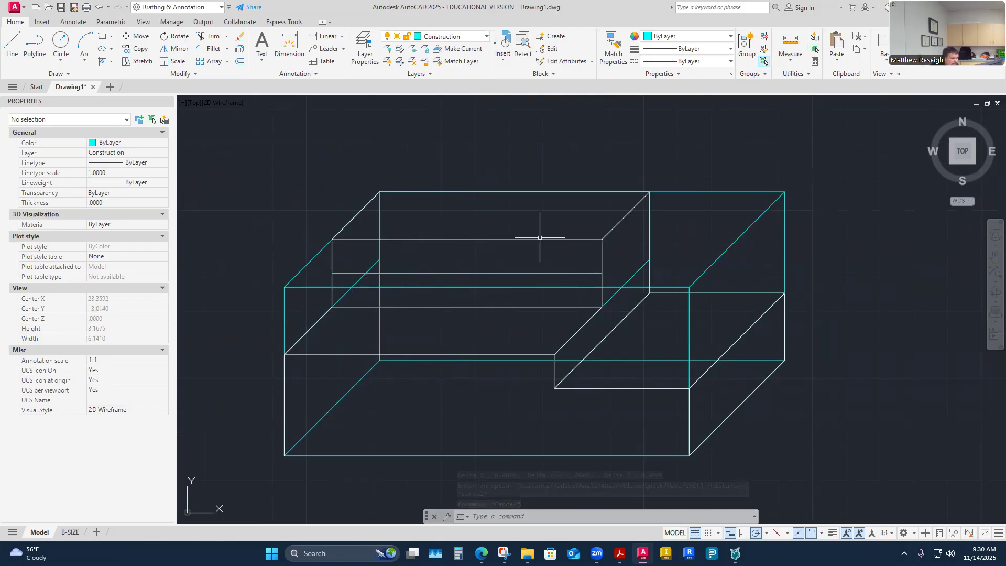
Step: Draw a vertical construction line from the front face's top edge to its bottom edge, .5 from the face's upper left corner
{"action": "left_click", "coordinate": [11, 42]}
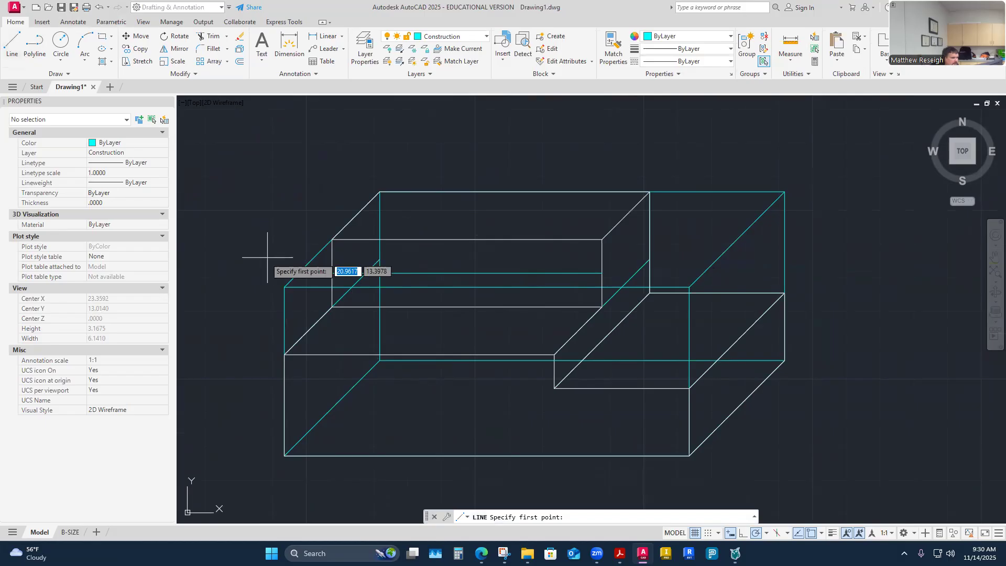
{"action": "type", "text": ".5"}
{"action": "key", "text": "Return"}
{"action": "scroll", "coordinate": [419, 262], "scroll_direction": "up", "scroll_amount": 4}
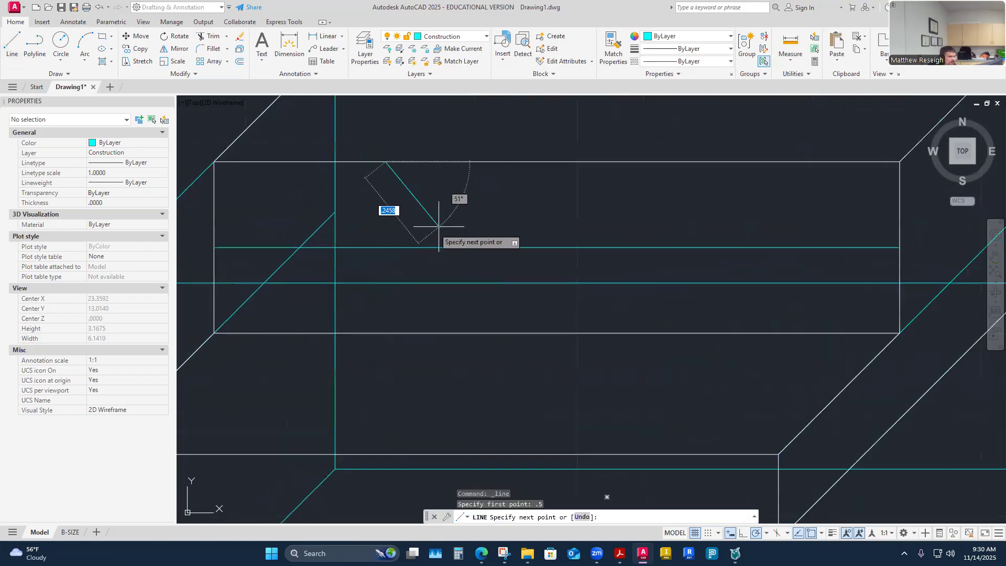
{"action": "left_click", "coordinate": [385, 332]}
{"action": "right_click", "coordinate": [385, 332]}
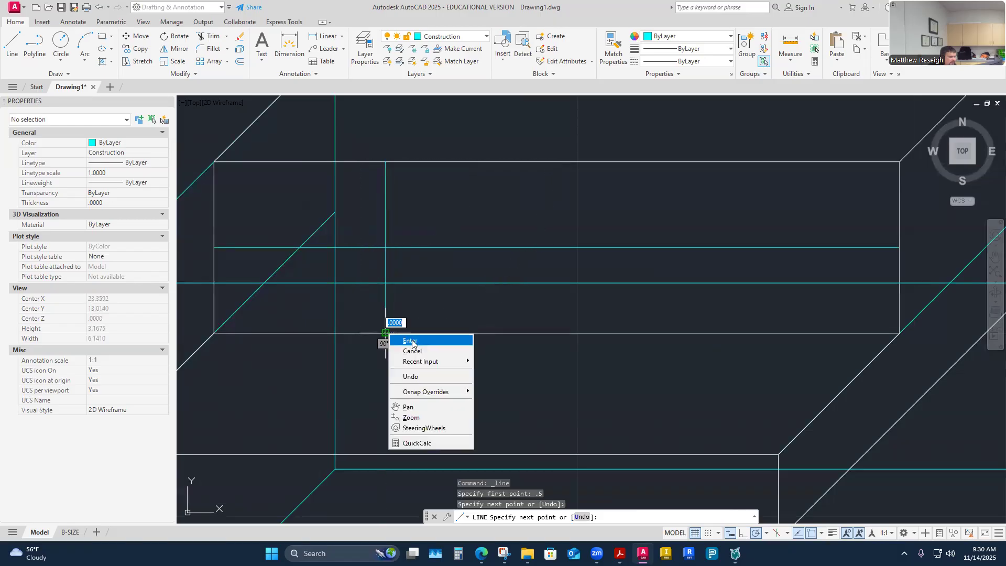
{"action": "left_click", "coordinate": [417, 343]}
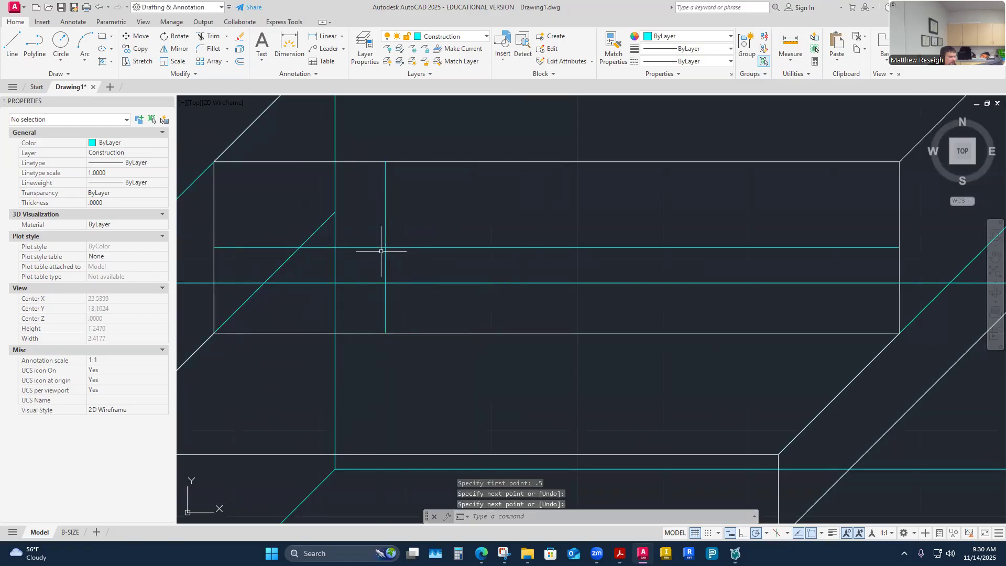
Step: Draw a second vertical construction line down the raised front face, 1 to the right of the first one
{"action": "right_click", "coordinate": [436, 217]}
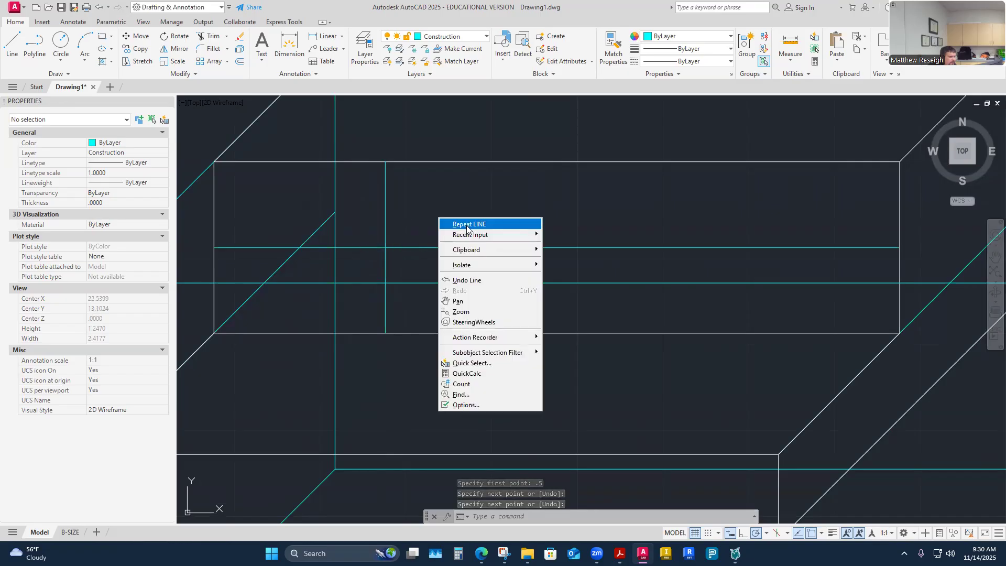
{"action": "left_click", "coordinate": [461, 222]}
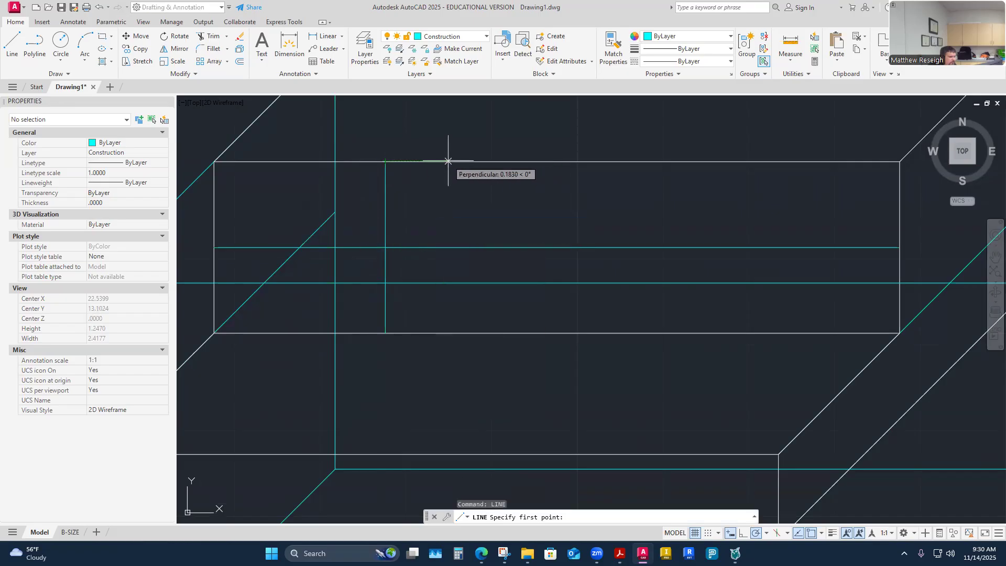
{"action": "type", "text": "1"}
{"action": "key", "text": "Return"}
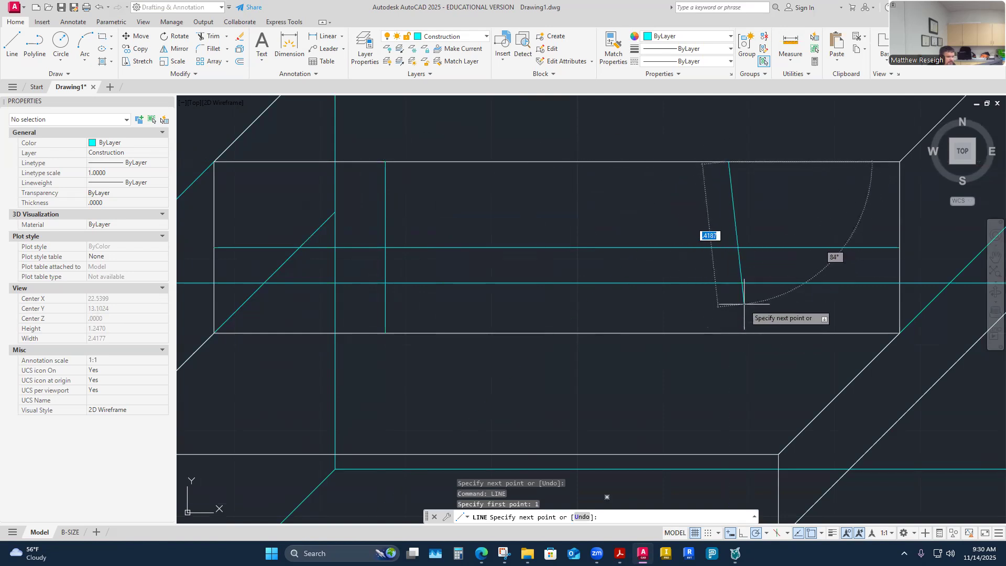
{"action": "left_click", "coordinate": [729, 333]}
{"action": "right_click", "coordinate": [732, 333]}
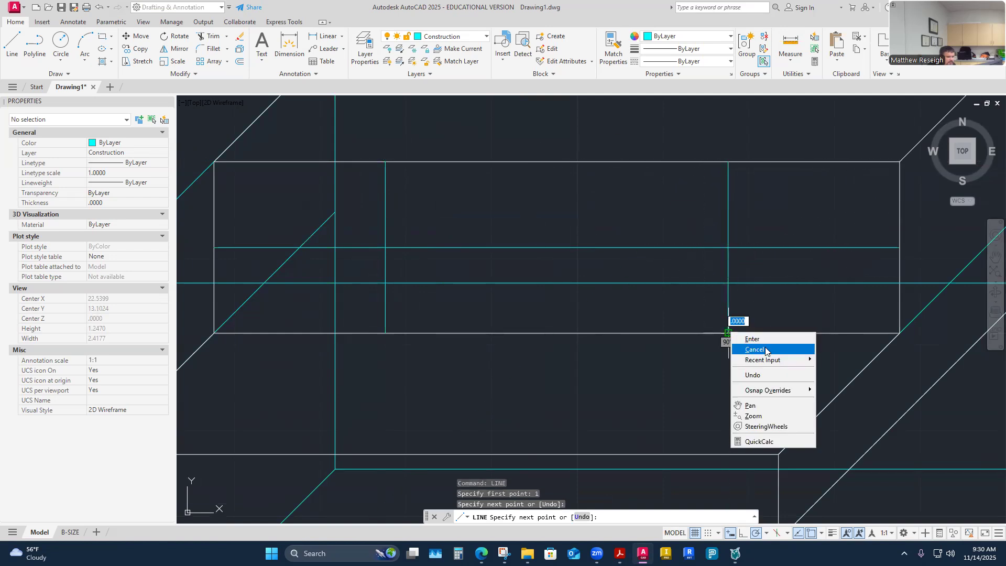
{"action": "left_click", "coordinate": [753, 339]}
Step: Measure the distance along the top edge from the front face's upper right corner to the second vertical construction line
{"action": "scroll", "coordinate": [544, 223], "scroll_direction": "down", "scroll_amount": 2}
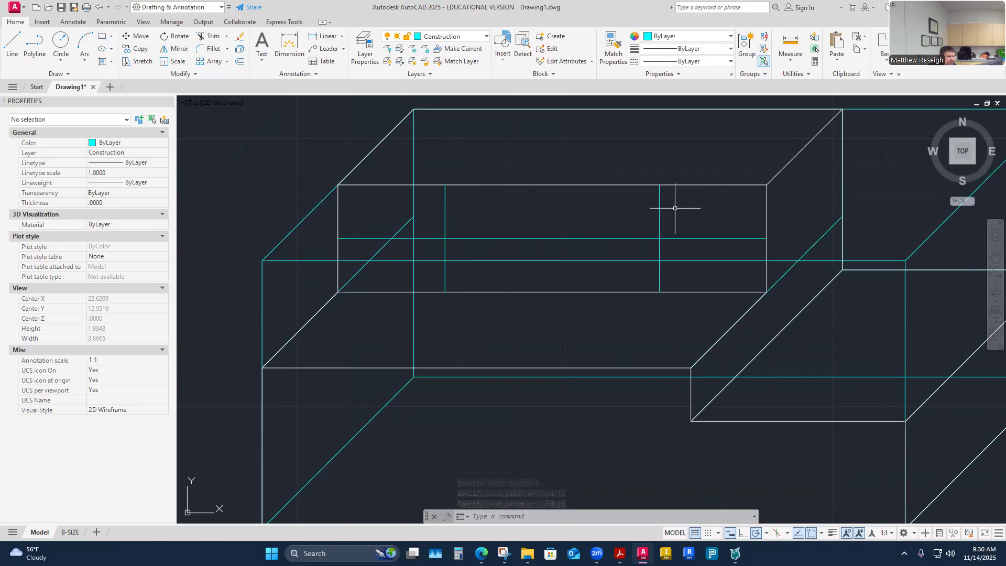
{"action": "left_click", "coordinate": [790, 59]}
{"action": "left_click", "coordinate": [804, 107]}
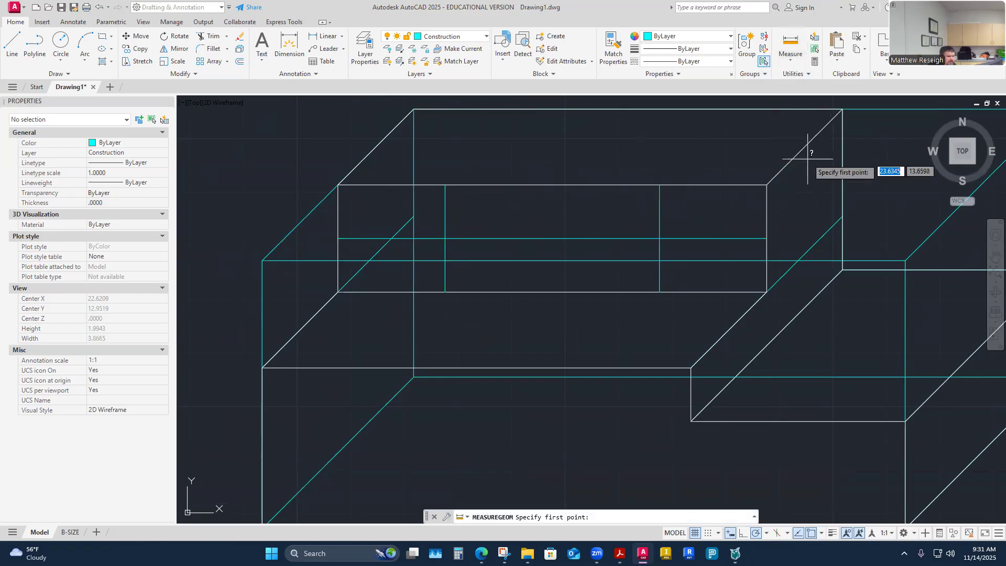
{"action": "left_click", "coordinate": [767, 184]}
{"action": "left_click", "coordinate": [659, 183]}
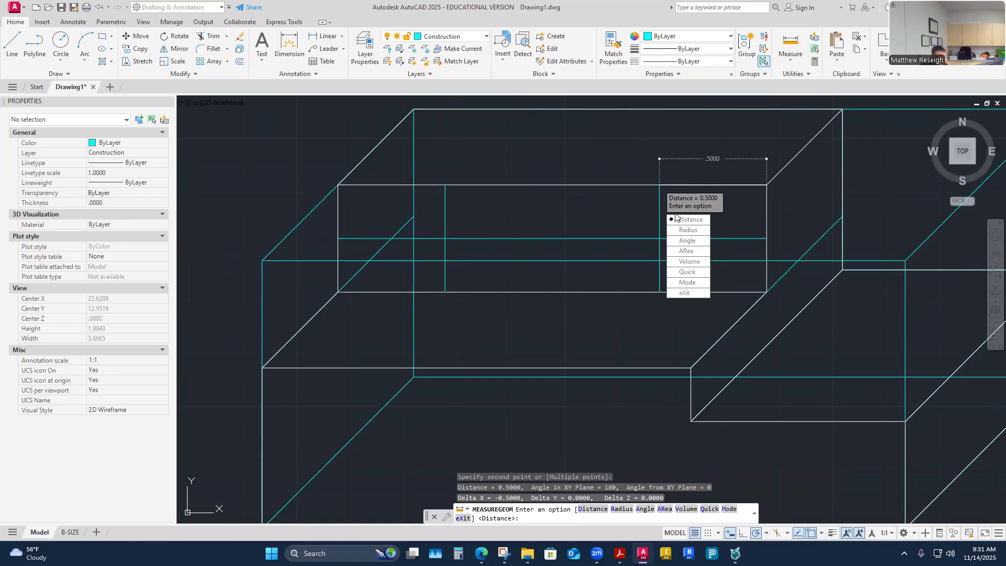
{"action": "key", "text": "Escape"}
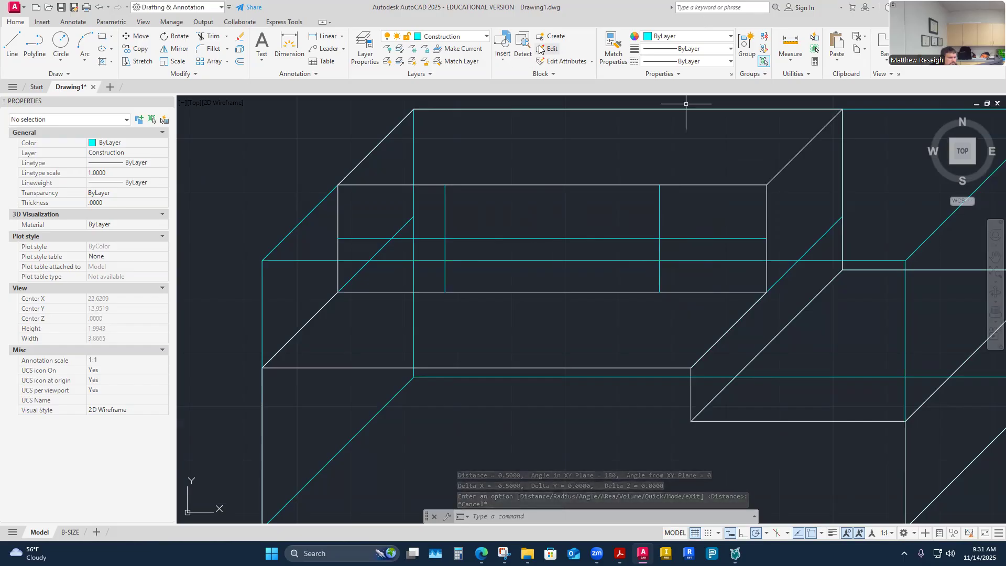
Step: On the Visible-Object layer, draw a .25 diameter circle centered where the first vertical and the horizontal construction lines cross on the raised front face
{"action": "left_click", "coordinate": [451, 36]}
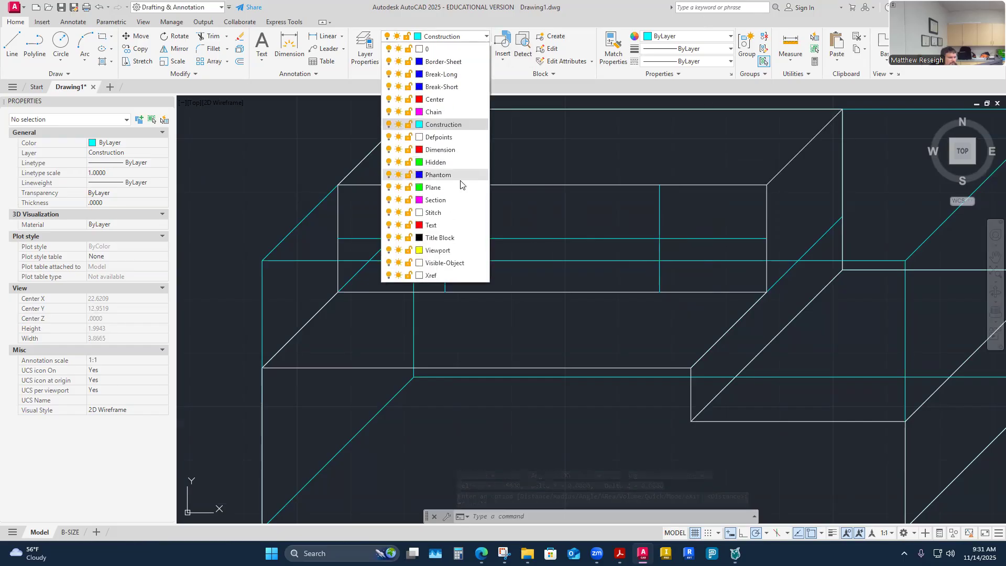
{"action": "left_click", "coordinate": [441, 264]}
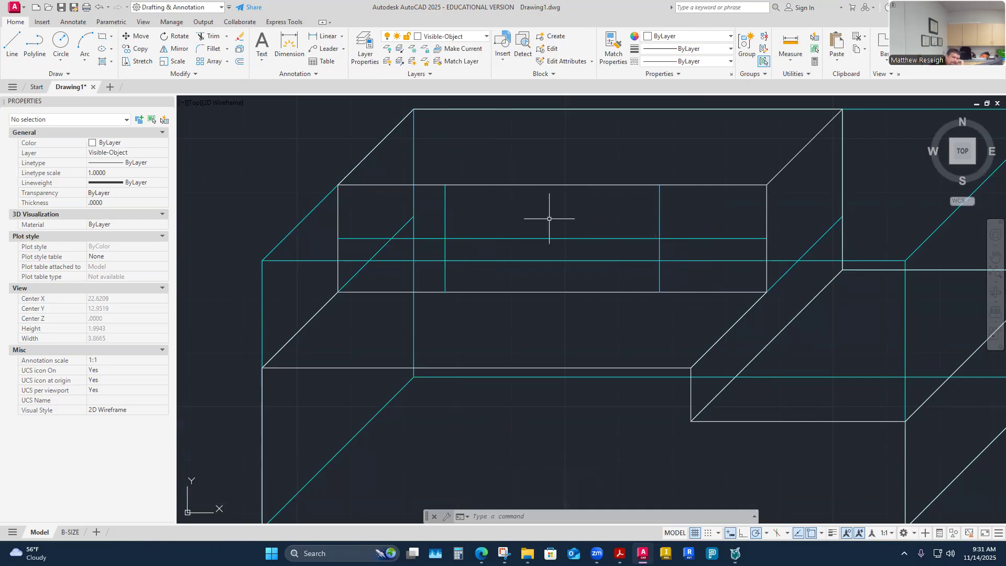
{"action": "left_click", "coordinate": [62, 44]}
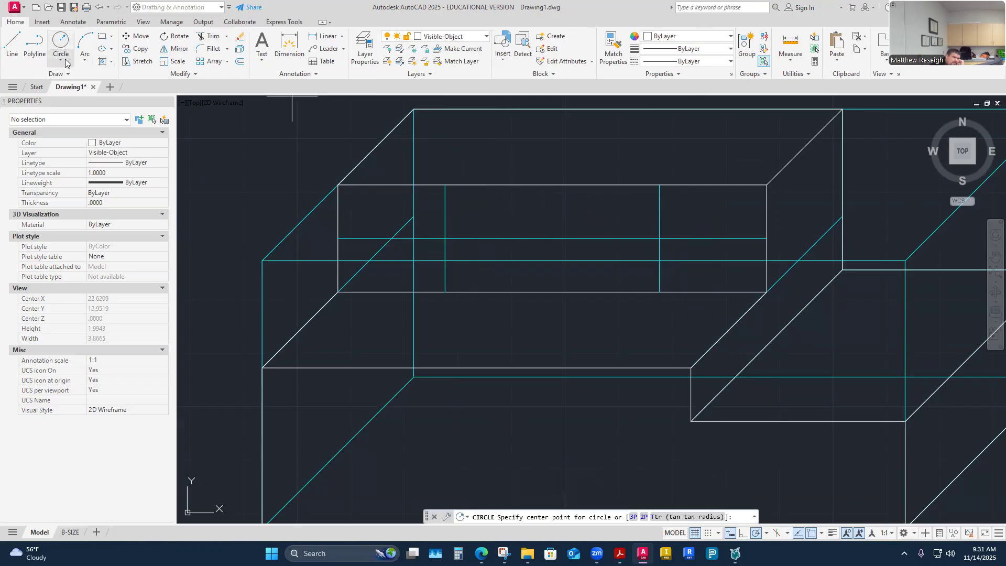
{"action": "left_click", "coordinate": [60, 59]}
{"action": "left_click", "coordinate": [90, 100]}
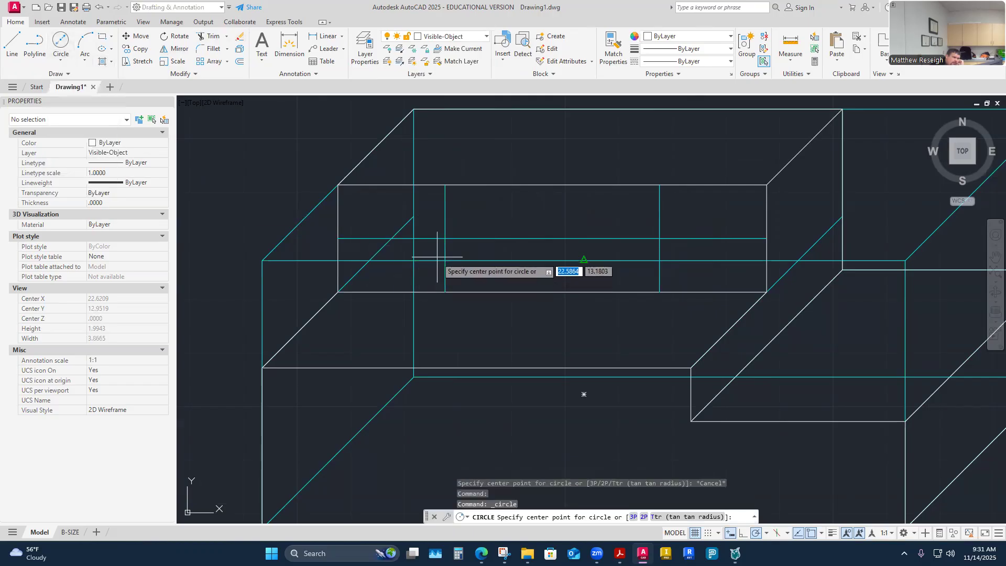
{"action": "left_click", "coordinate": [445, 239]}
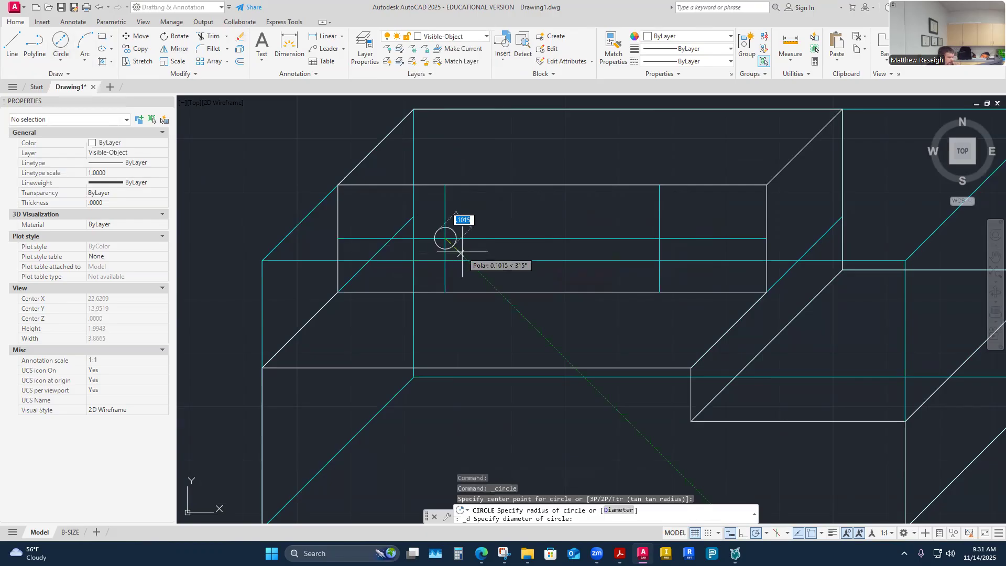
{"action": "type", "text": ".25"}
{"action": "key", "text": "Return"}
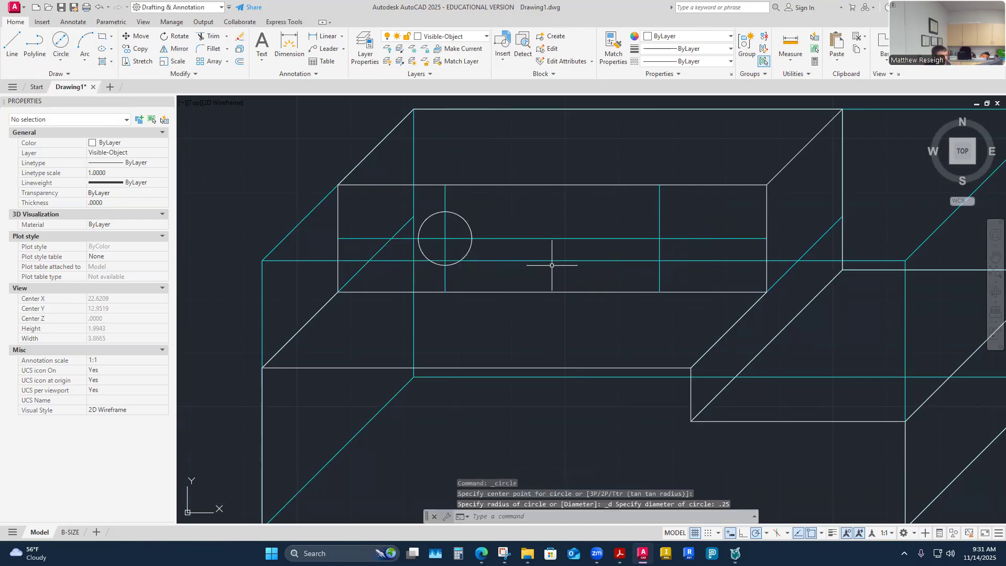
Step: Copy the circle from its center to the intersection of the second vertical and the horizontal construction lines
{"action": "left_click", "coordinate": [136, 49]}
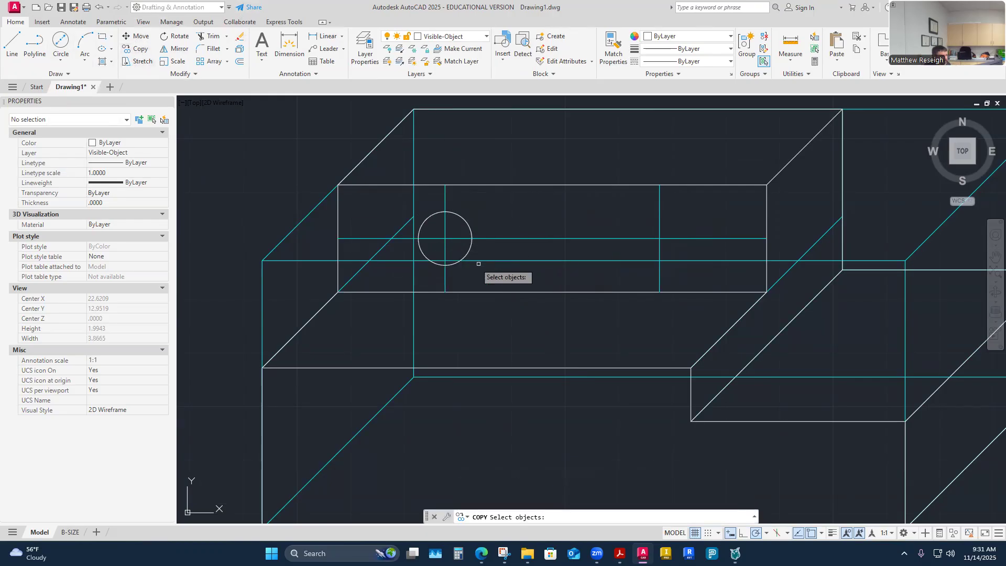
{"action": "left_click", "coordinate": [458, 221]}
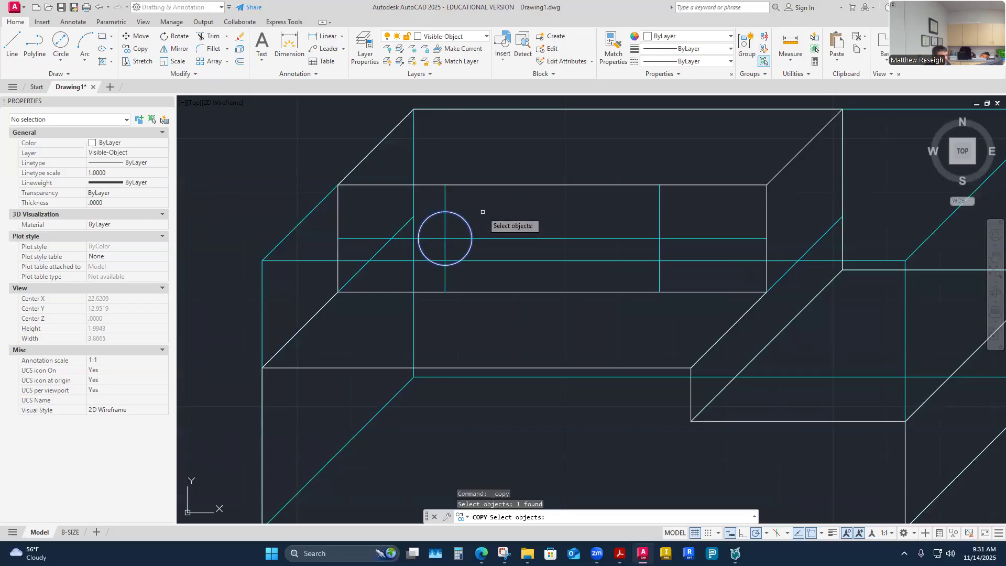
{"action": "key", "text": "Return"}
{"action": "left_click", "coordinate": [445, 238]}
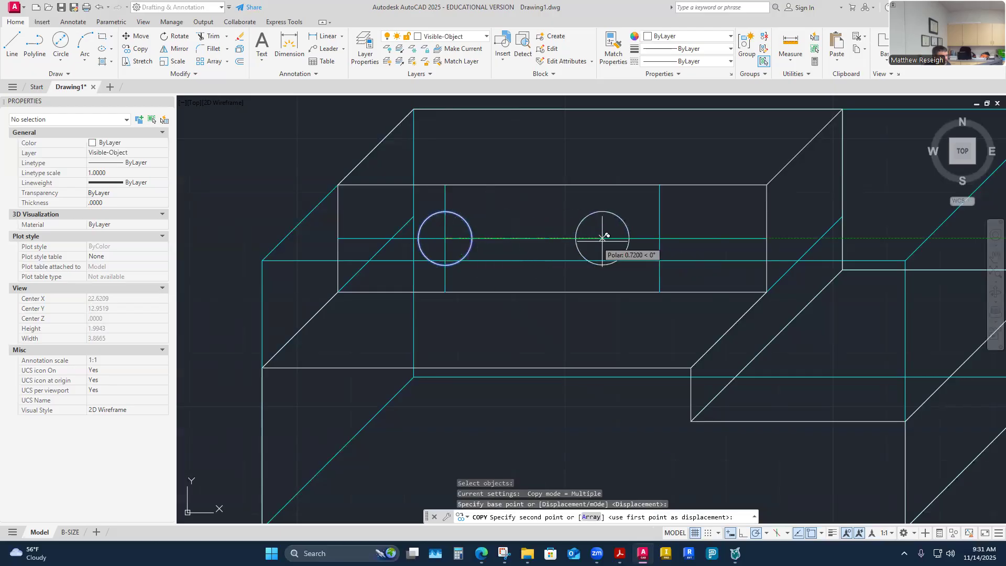
{"action": "left_click", "coordinate": [659, 238]}
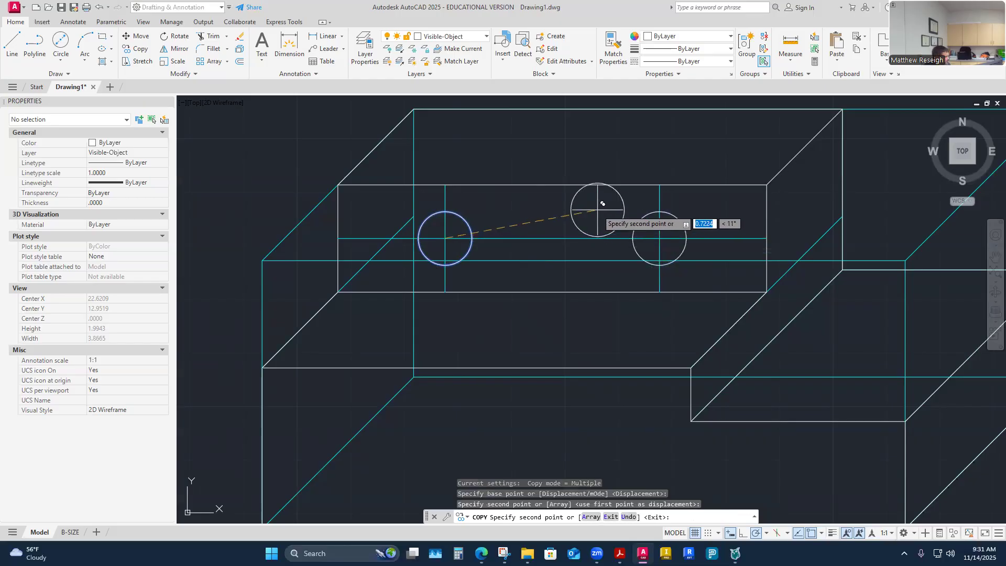
{"action": "key", "text": "Escape"}
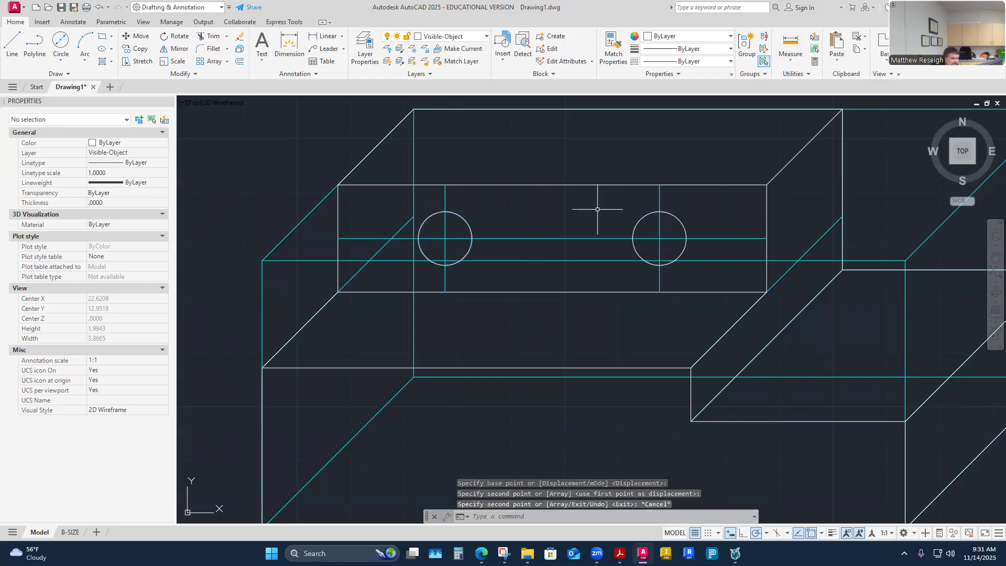
Step: On the Construction layer, draw a 45° line from the hole centerline's right end to the back vertical edge, continuing horizontally left past the second hole
{"action": "scroll", "coordinate": [597, 209], "scroll_direction": "down", "scroll_amount": 6}
{"action": "scroll", "coordinate": [592, 215], "scroll_direction": "up", "scroll_amount": 6}
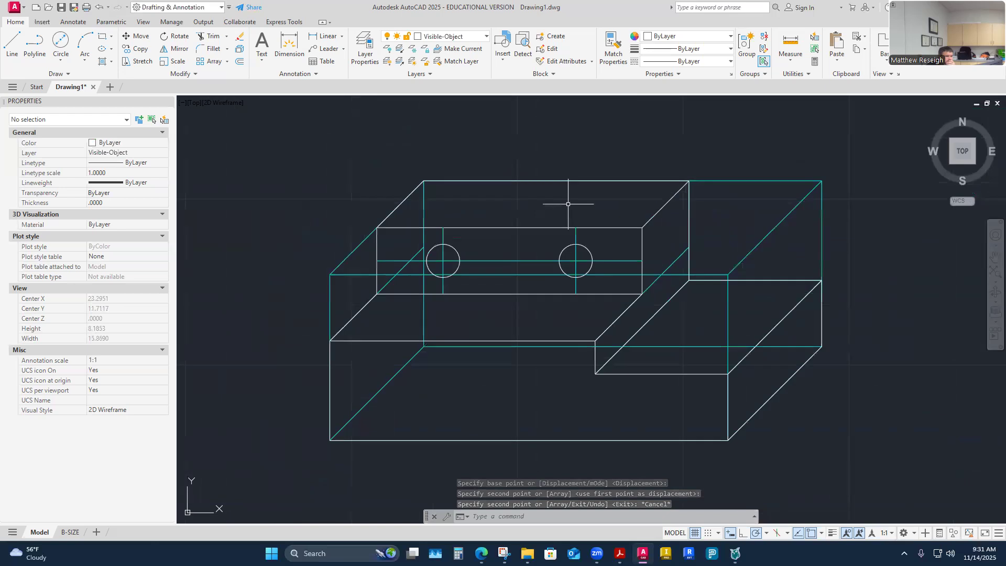
{"action": "scroll", "coordinate": [607, 219], "scroll_direction": "up", "scroll_amount": 2}
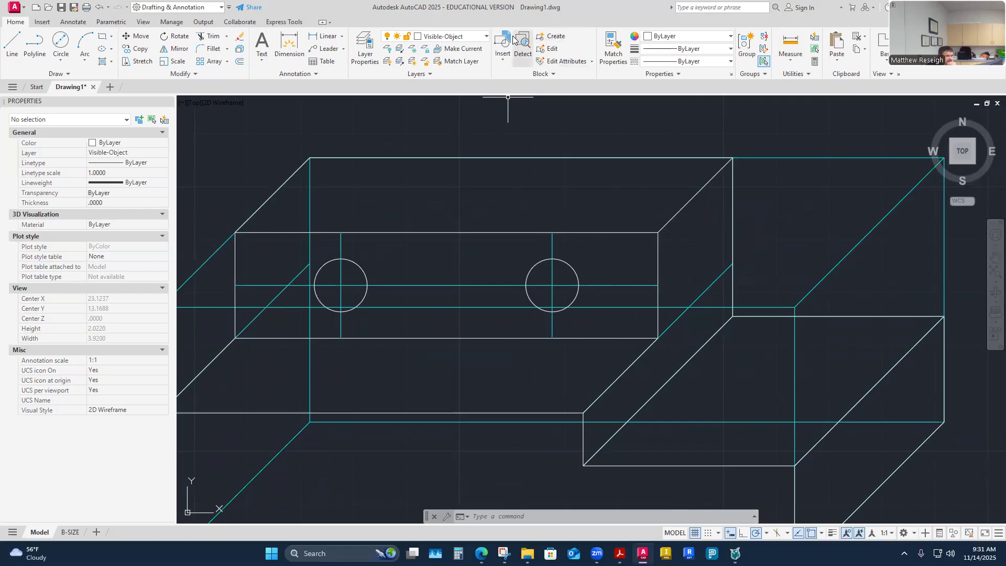
{"action": "left_click", "coordinate": [486, 36]}
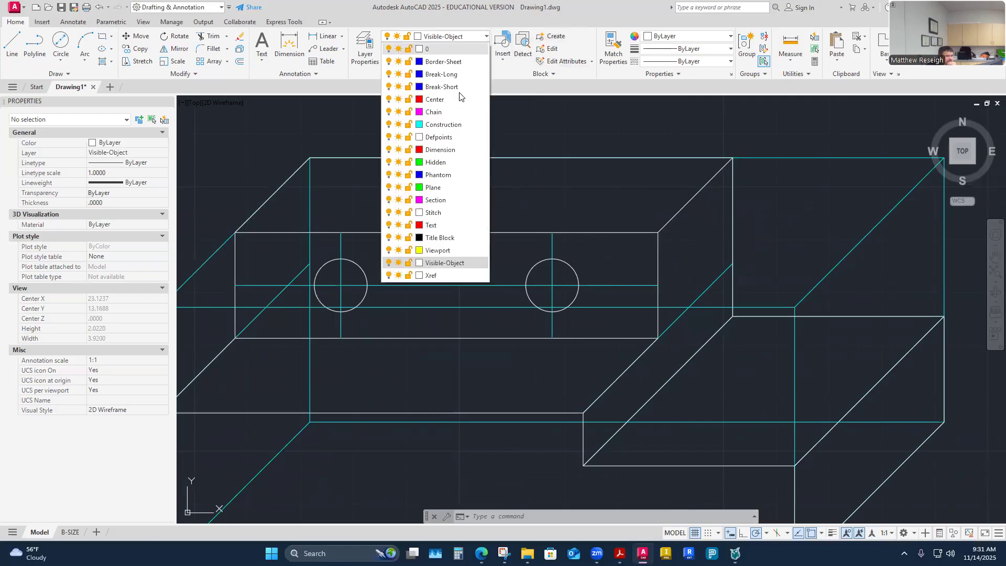
{"action": "left_click", "coordinate": [445, 126]}
{"action": "left_click", "coordinate": [11, 43]}
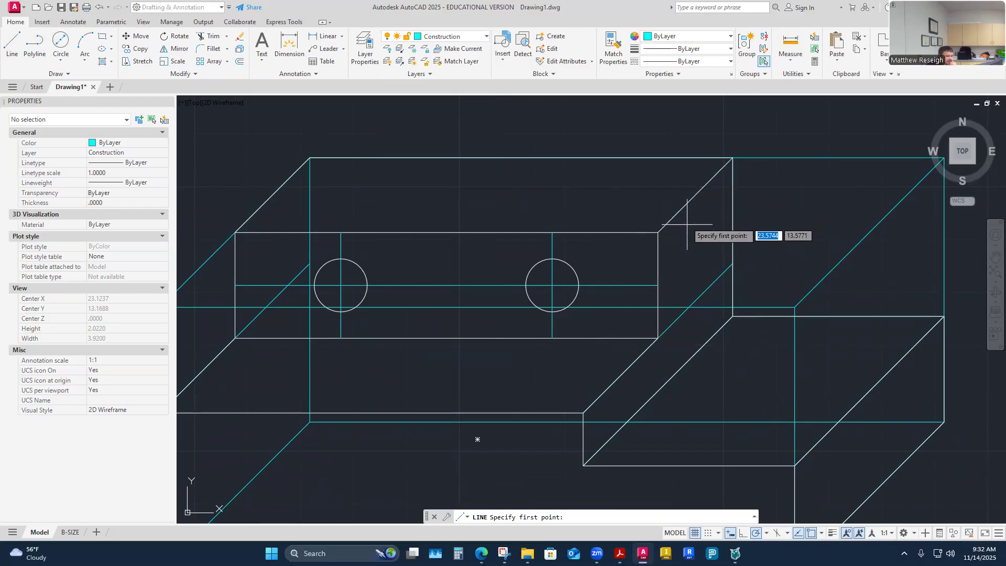
{"action": "left_click", "coordinate": [658, 285]}
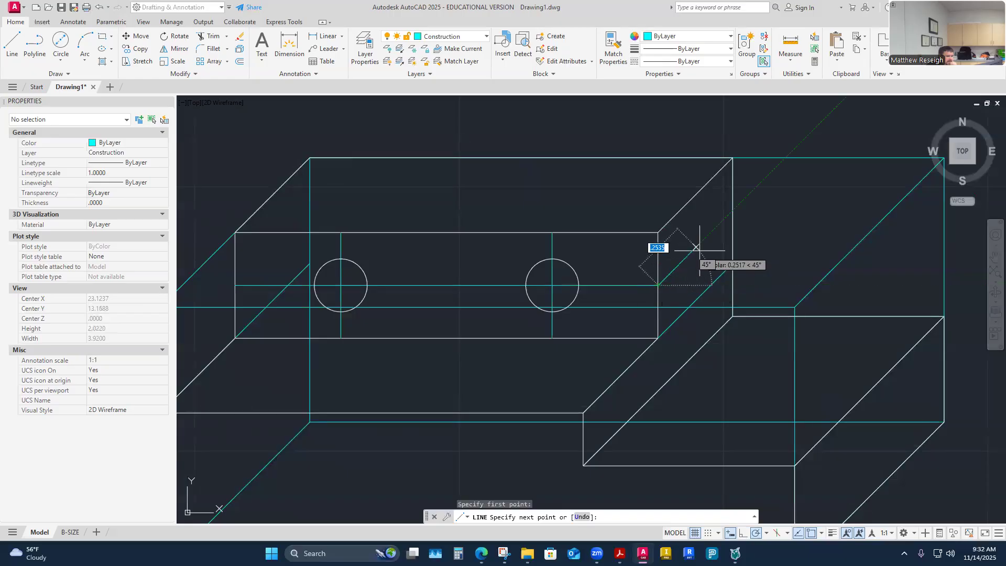
{"action": "left_click", "coordinate": [732, 210]}
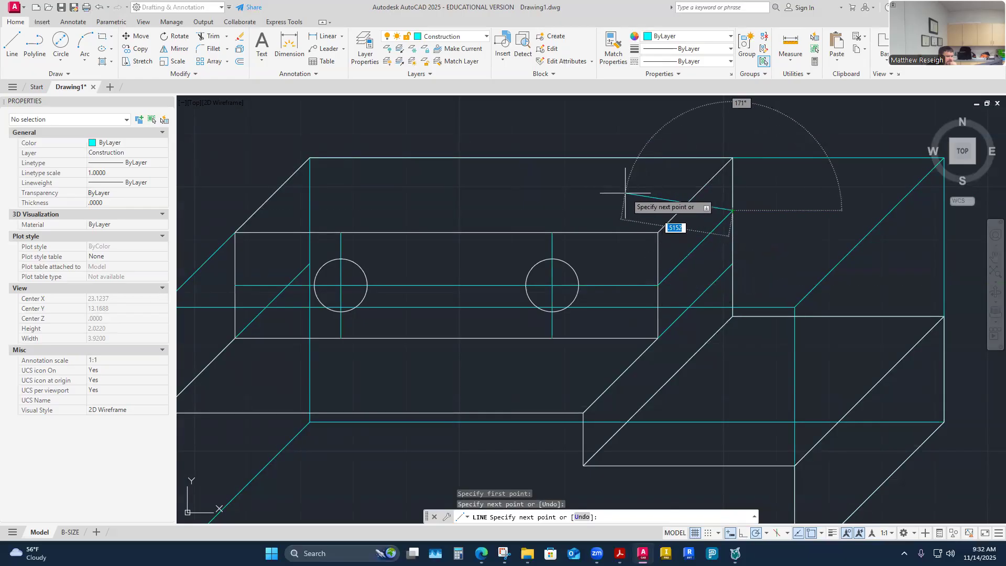
{"action": "left_click", "coordinate": [520, 210]}
{"action": "right_click", "coordinate": [520, 213]}
{"action": "left_click", "coordinate": [540, 219]}
Step: Draw a 45° construction line from the top end of the second hole's vertical centerline to just beyond the back top edge
{"action": "right_click", "coordinate": [560, 193]}
{"action": "left_click", "coordinate": [580, 198]}
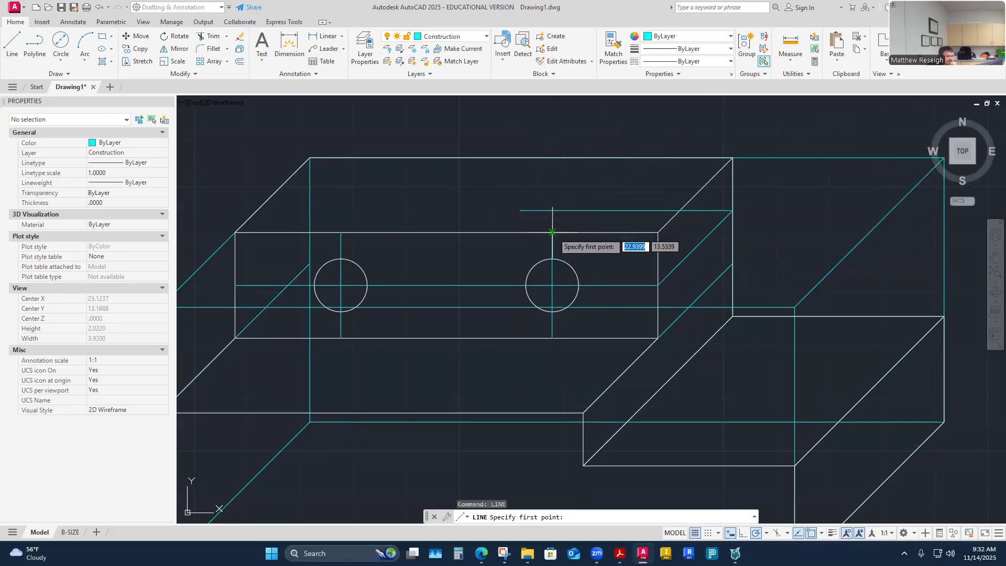
{"action": "left_click", "coordinate": [552, 232]}
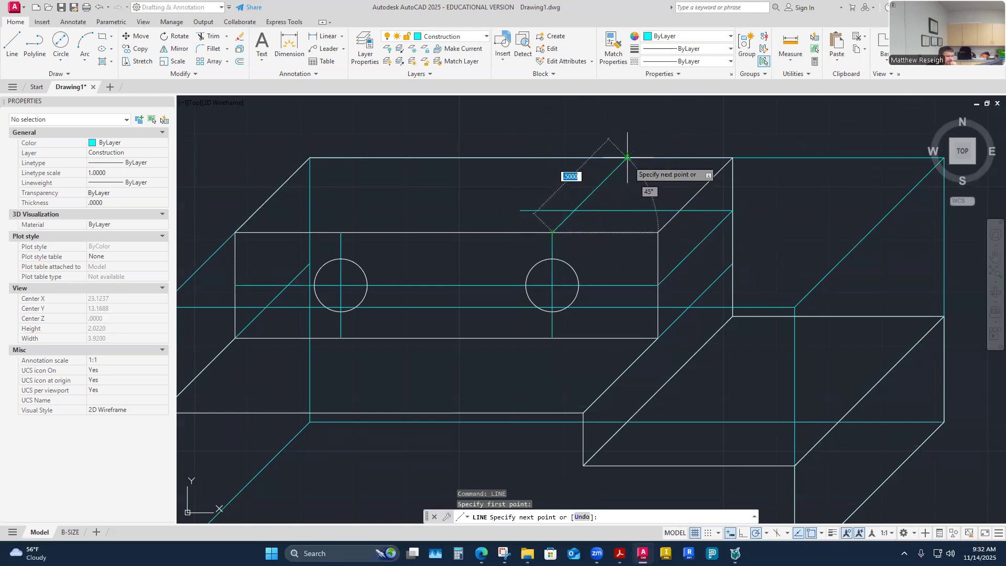
{"action": "scroll", "coordinate": [639, 151], "scroll_direction": "up", "scroll_amount": 2}
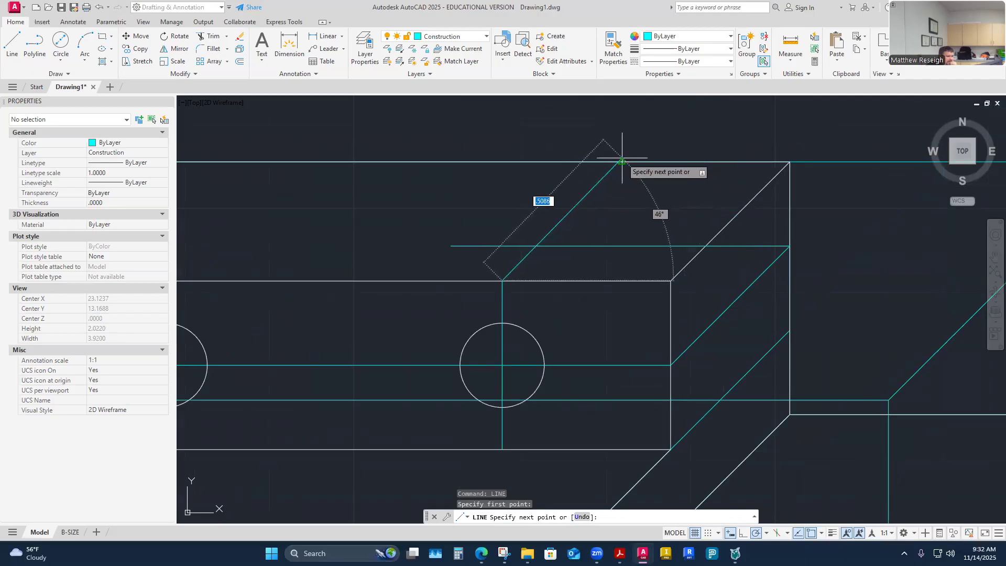
{"action": "left_click", "coordinate": [642, 141]}
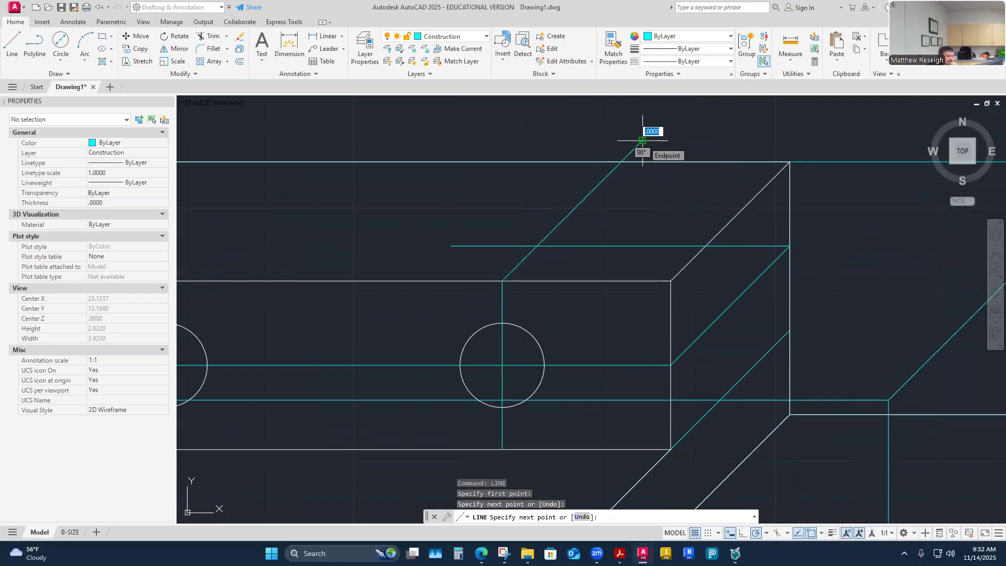
{"action": "key", "text": "Escape"}
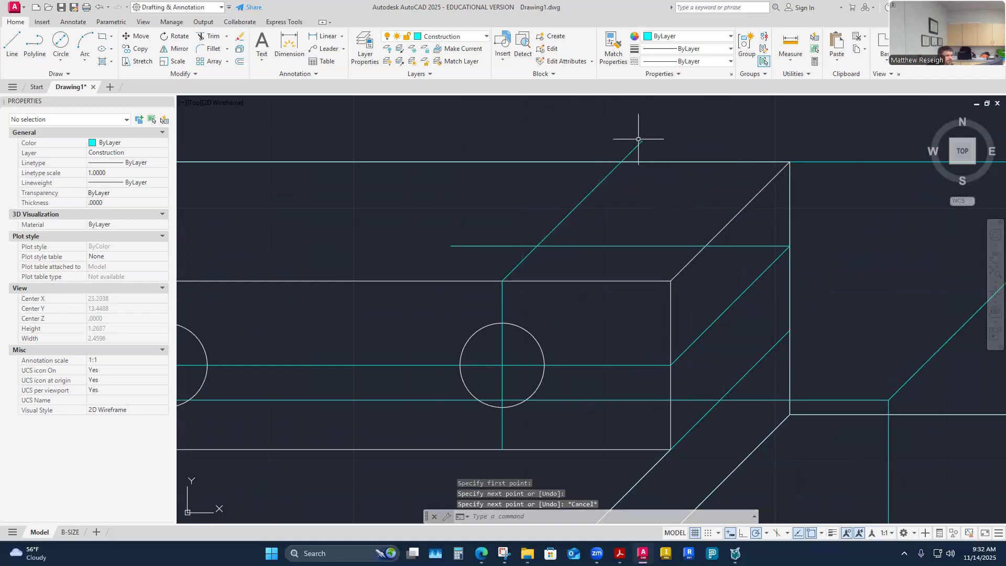
Step: Draw a vertical construction line from where the 45° line crosses the back top edge down to the box's horizontal construction line
{"action": "right_click", "coordinate": [610, 131]}
{"action": "left_click", "coordinate": [625, 134]}
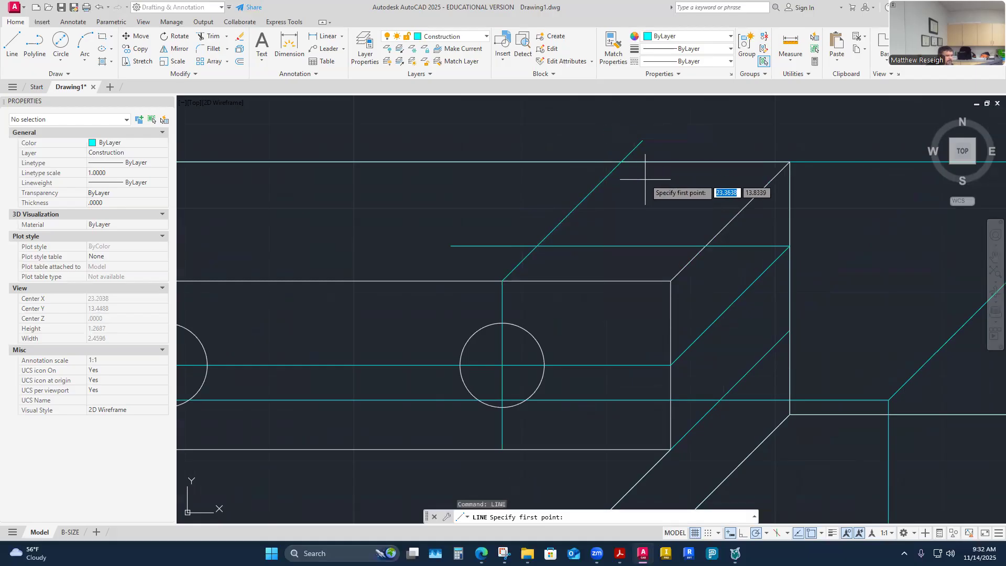
{"action": "left_click", "coordinate": [621, 162]}
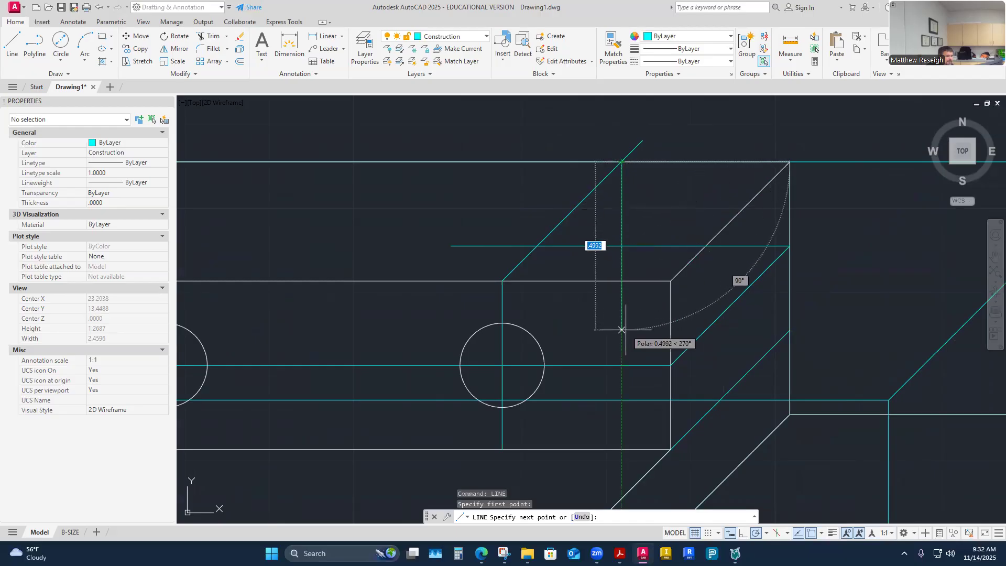
{"action": "left_click", "coordinate": [621, 401]}
{"action": "key", "text": "Escape"}
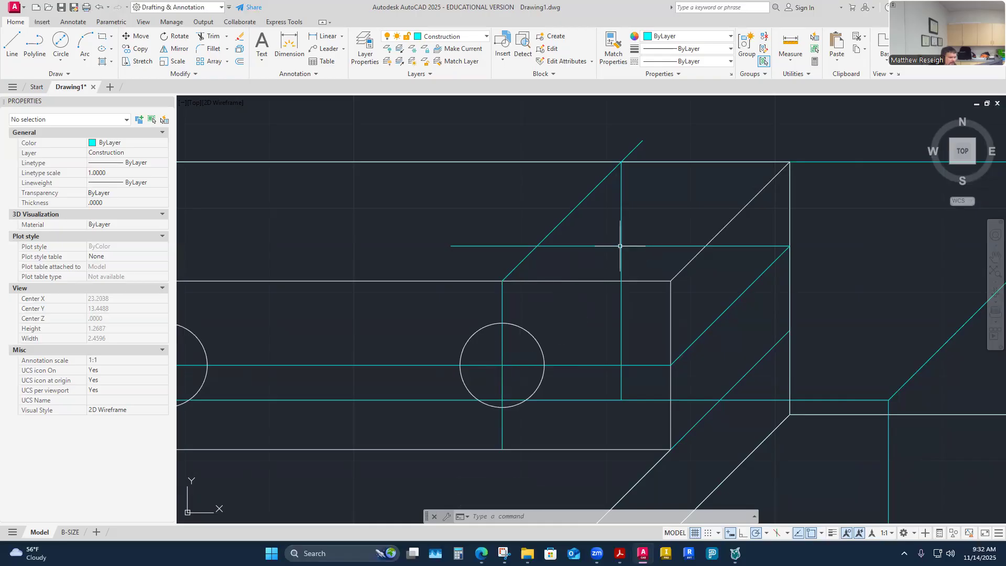
Step: Trim the 45° line's overhang above the back top edge and the rear horizontal centerline's excess left of the 45° line
{"action": "left_click", "coordinate": [619, 146]}
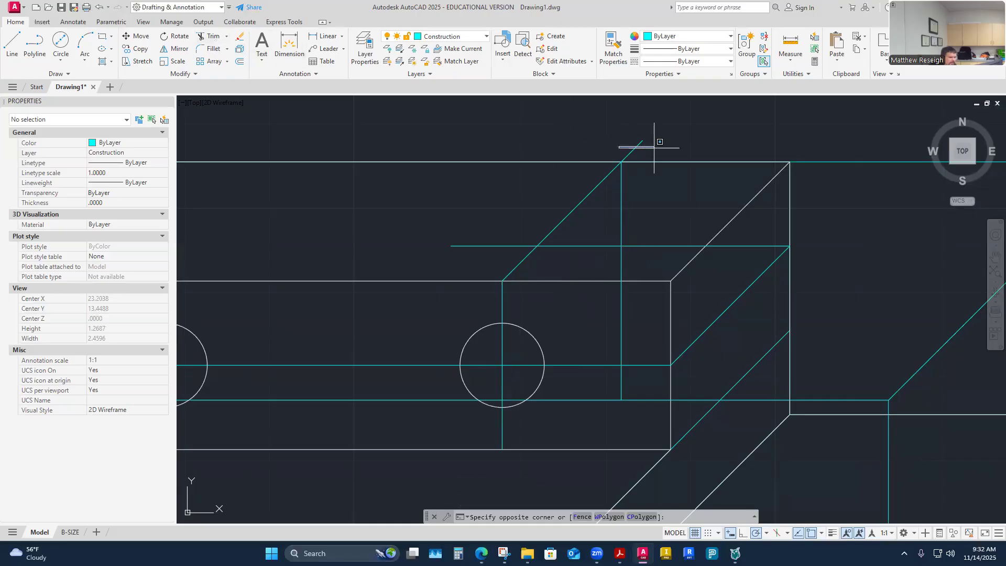
{"action": "left_click", "coordinate": [216, 36]}
{"action": "left_click", "coordinate": [602, 140]}
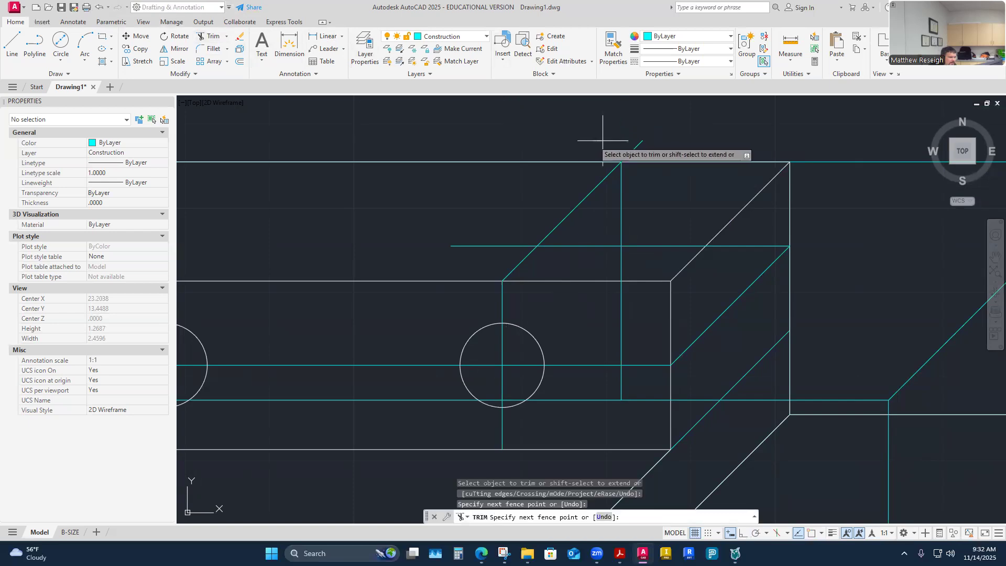
{"action": "left_click", "coordinate": [651, 146]}
{"action": "left_click", "coordinate": [514, 246]}
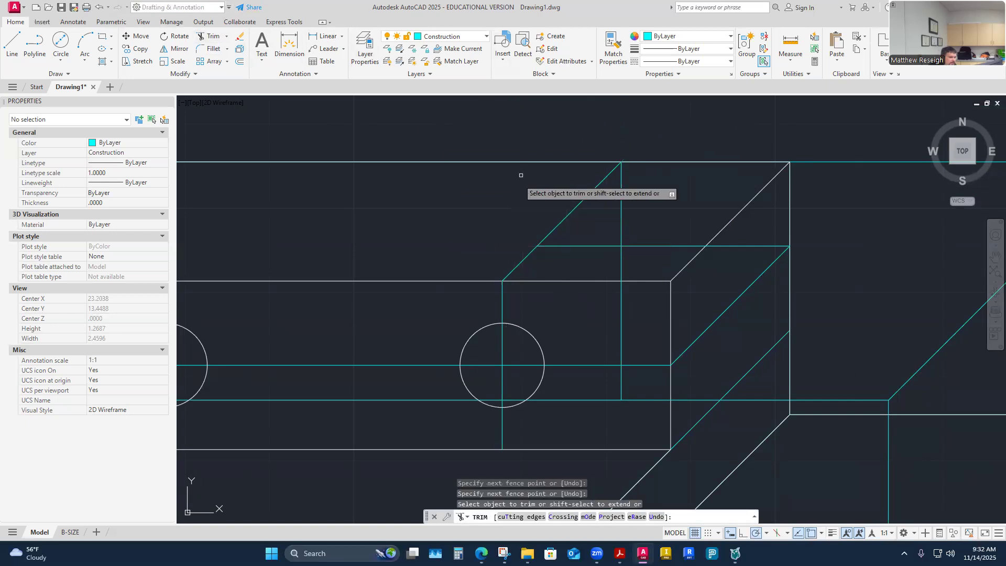
{"action": "key", "text": "Escape"}
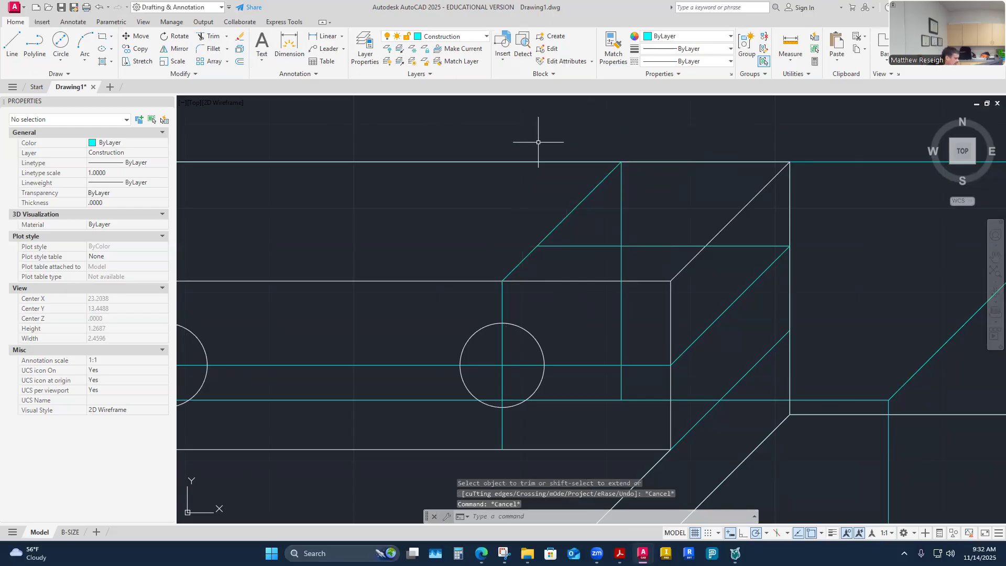
{"action": "scroll", "coordinate": [552, 225], "scroll_direction": "down", "scroll_amount": 4}
{"action": "scroll", "coordinate": [552, 225], "scroll_direction": "up", "scroll_amount": 2}
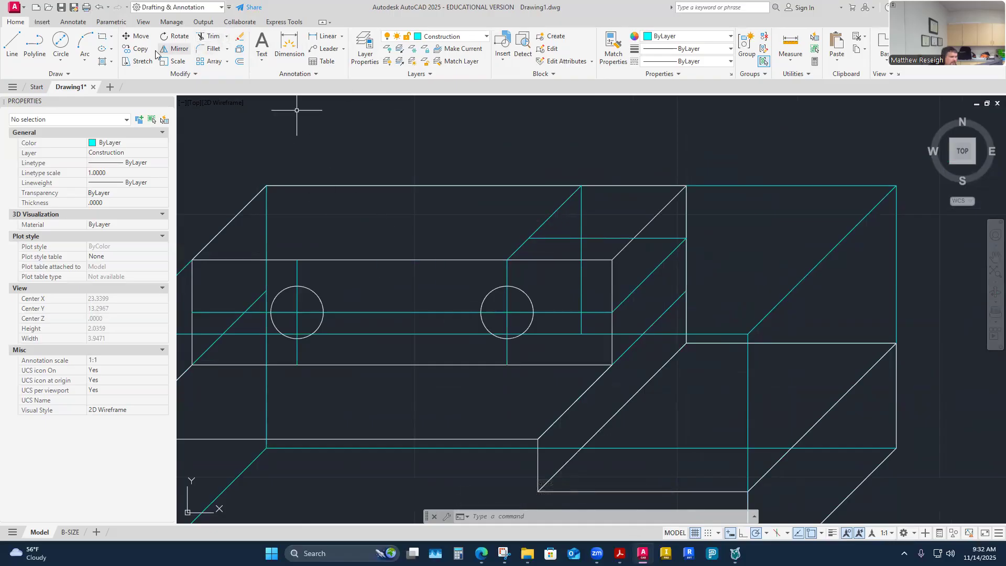
{"action": "left_click", "coordinate": [137, 48]}
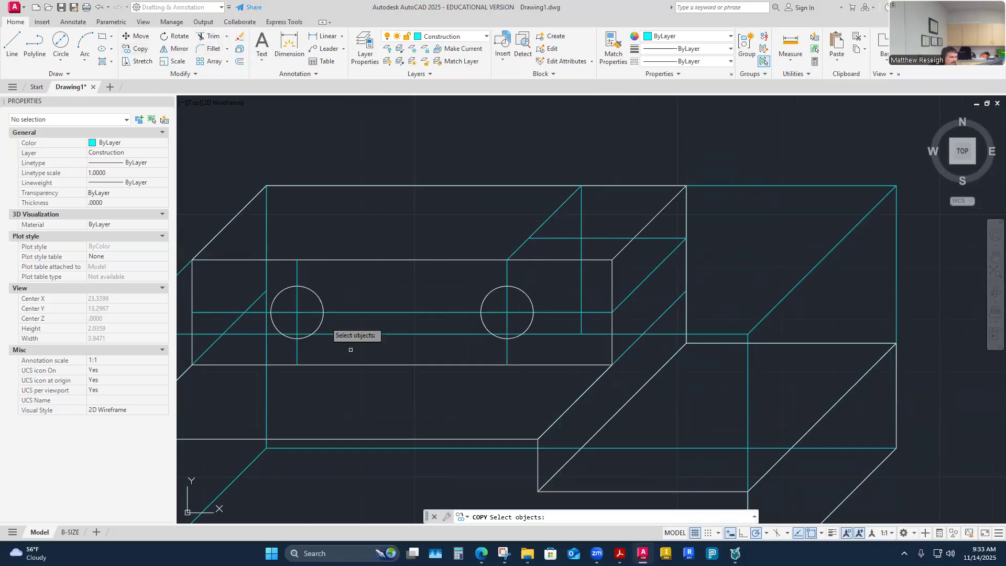
{"action": "left_click", "coordinate": [524, 292]}
{"action": "key", "text": "Return"}
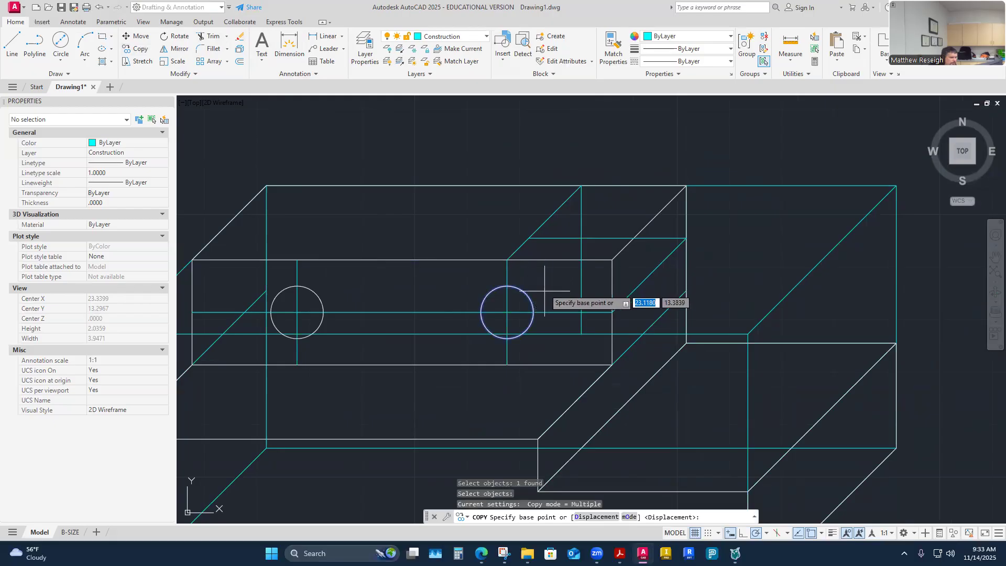
{"action": "left_click", "coordinate": [507, 312]}
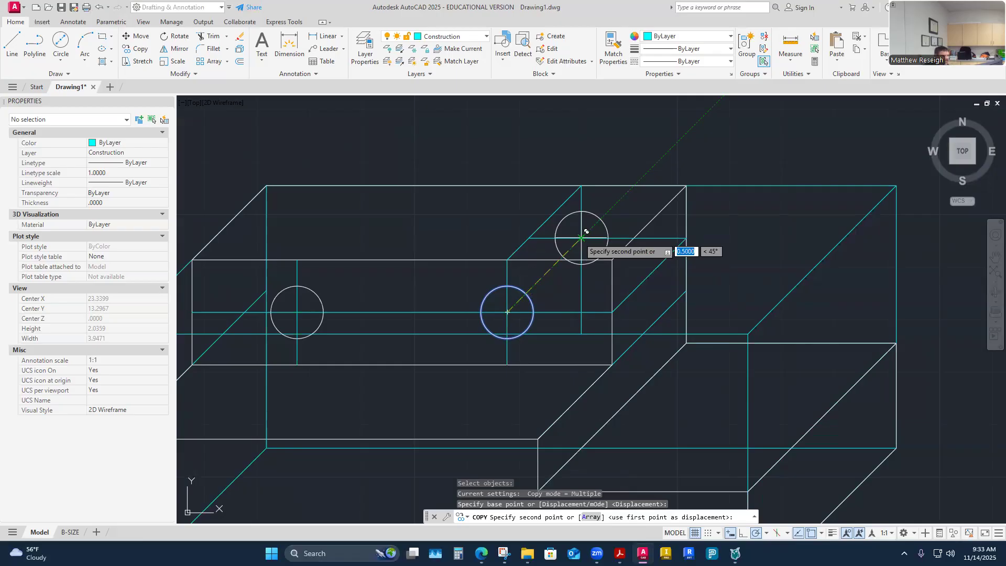
{"action": "key", "text": "Escape"}
{"action": "scroll", "coordinate": [555, 262], "scroll_direction": "down", "scroll_amount": 4}
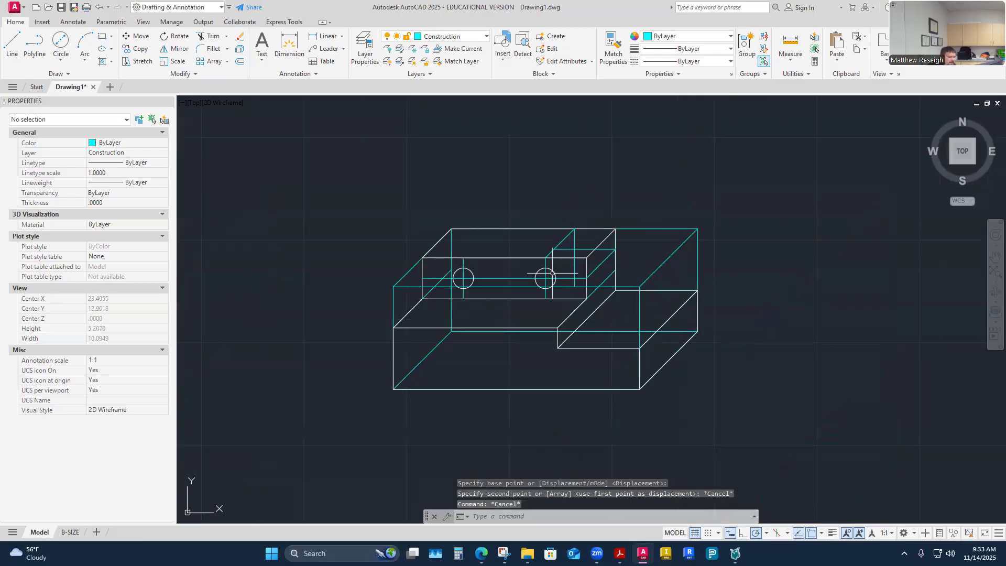
{"action": "scroll", "coordinate": [554, 275], "scroll_direction": "up", "scroll_amount": 4}
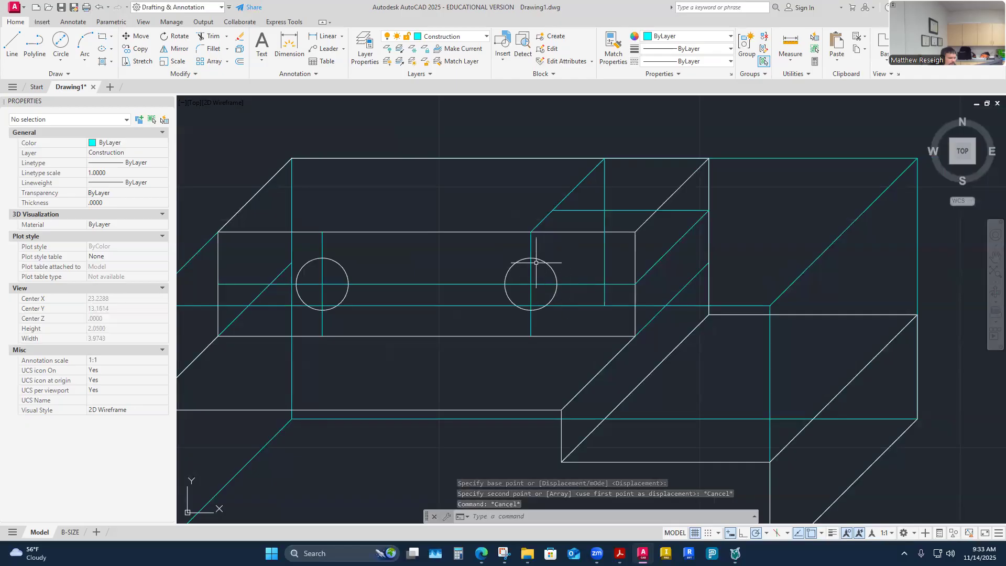
{"action": "scroll", "coordinate": [618, 285], "scroll_direction": "down", "scroll_amount": 6}
{"action": "scroll", "coordinate": [678, 336], "scroll_direction": "up", "scroll_amount": 4}
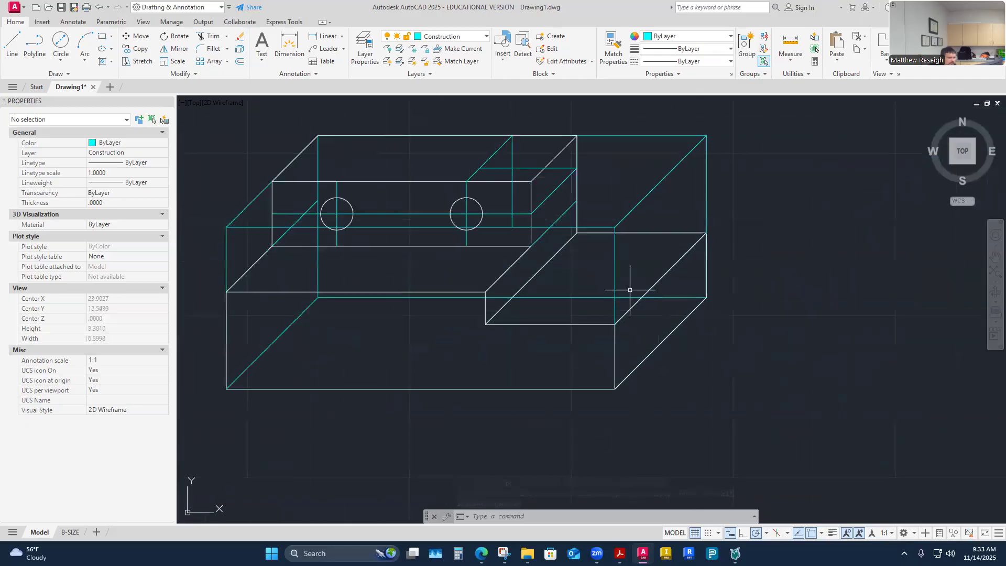
{"action": "left_click", "coordinate": [12, 45]}
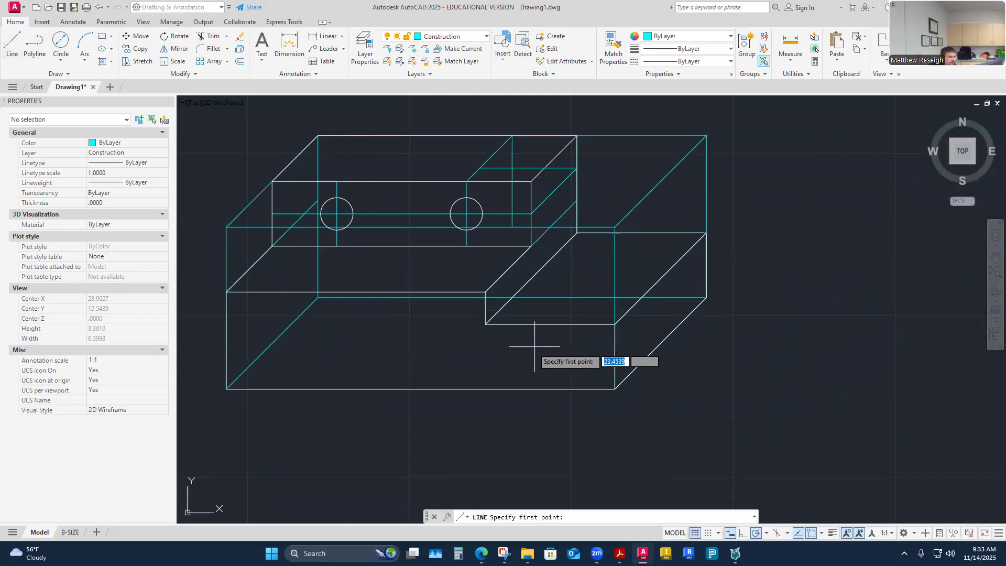
{"action": "left_click", "coordinate": [550, 324]}
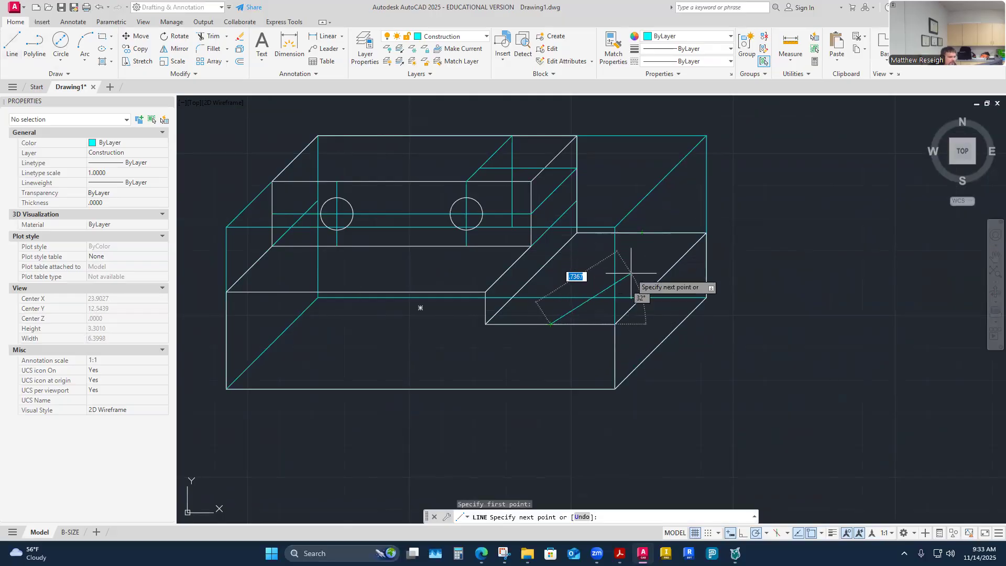
{"action": "key", "text": "Escape"}
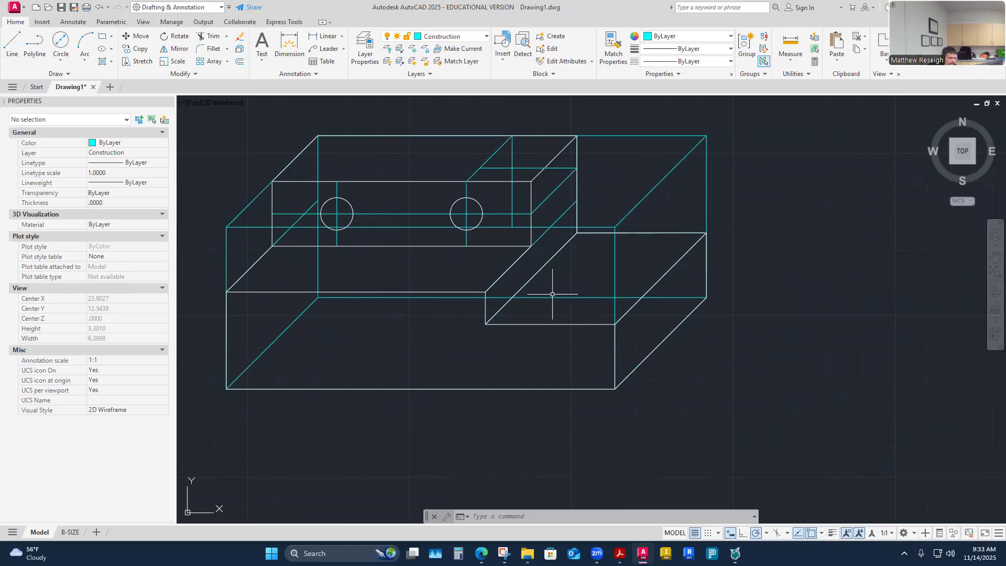
Step: Check the Offset Stop PDF, then draw a construction line across the low step's top face from the back edge's midpoint to the front edge's midpoint
{"action": "left_click", "coordinate": [619, 553]}
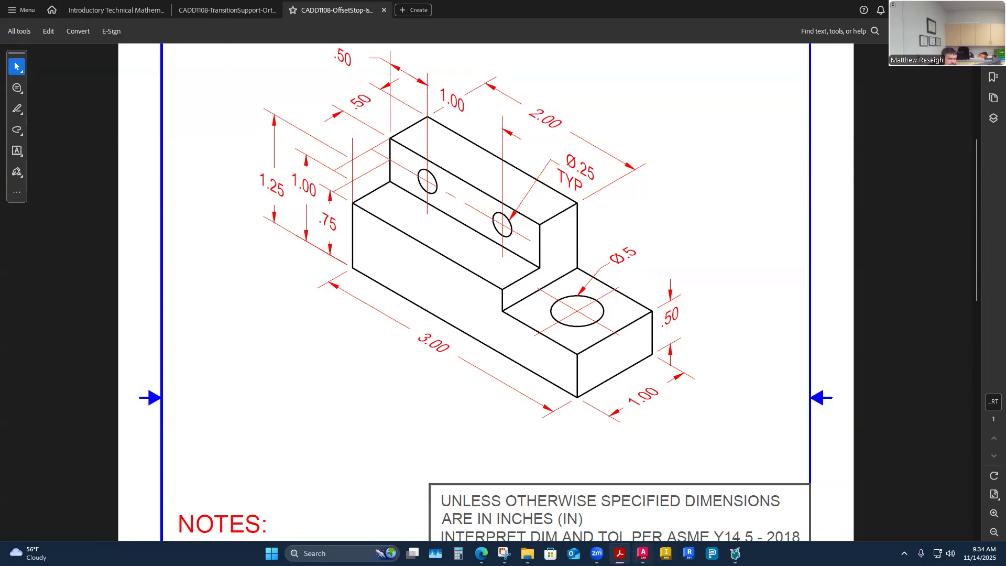
{"action": "left_click", "coordinate": [642, 553]}
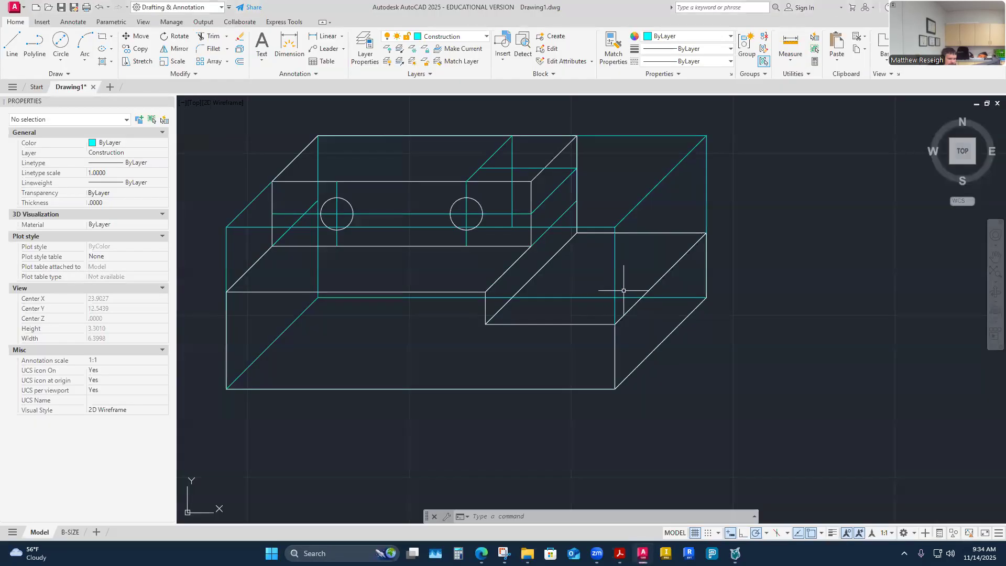
{"action": "left_click", "coordinate": [14, 42]}
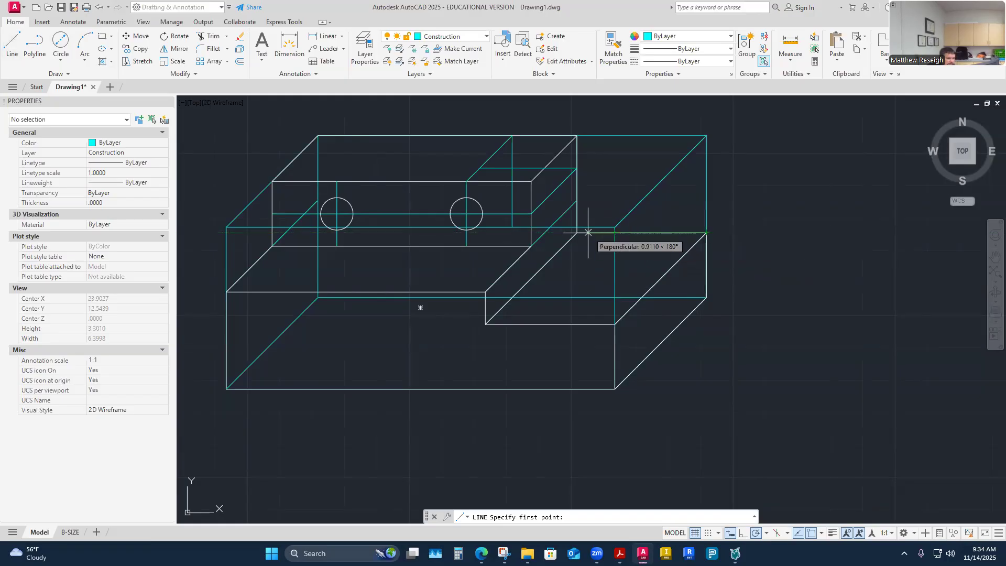
{"action": "left_click", "coordinate": [641, 232]}
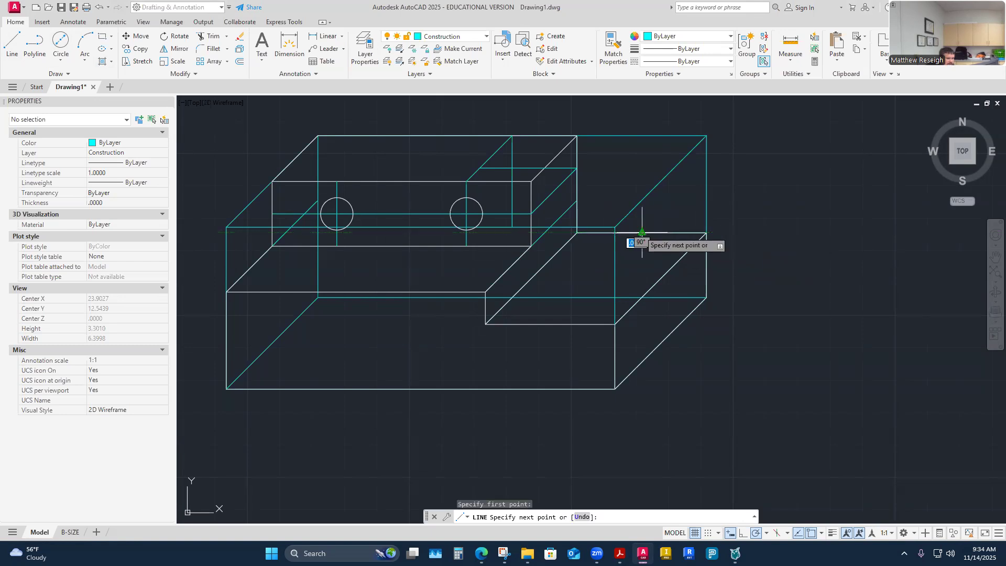
{"action": "left_click", "coordinate": [550, 323]}
{"action": "right_click", "coordinate": [550, 324]}
{"action": "left_click", "coordinate": [571, 330]}
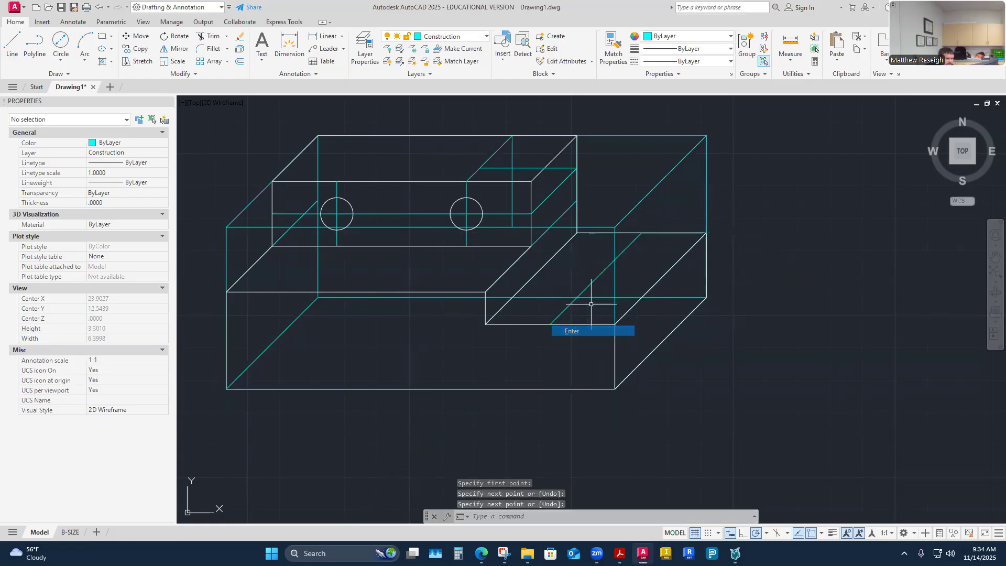
Step: Draw a horizontal construction line across the low step's top face between the midpoints of its two slanted edges
{"action": "right_click", "coordinate": [644, 266]}
{"action": "left_click", "coordinate": [674, 273]}
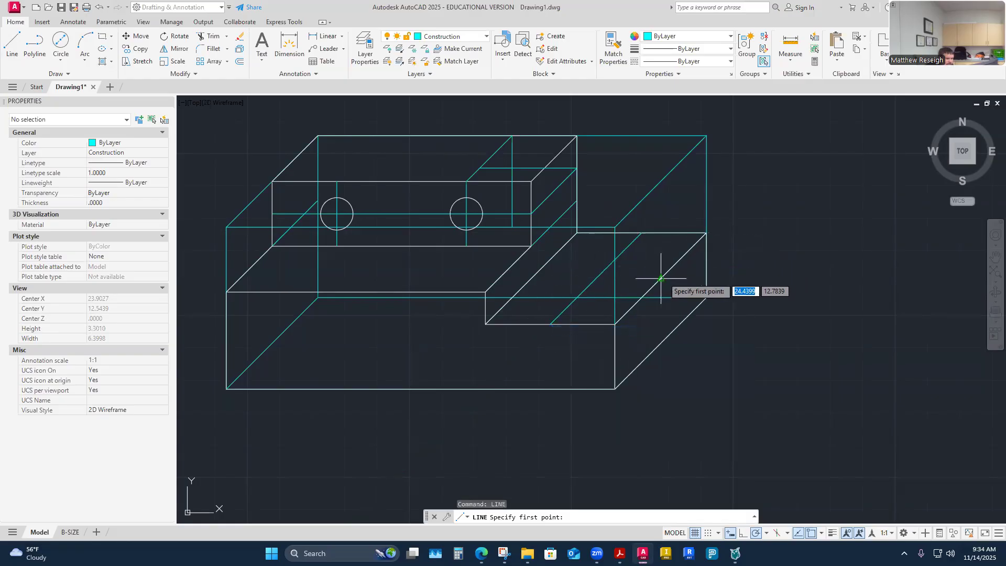
{"action": "left_click", "coordinate": [660, 278]}
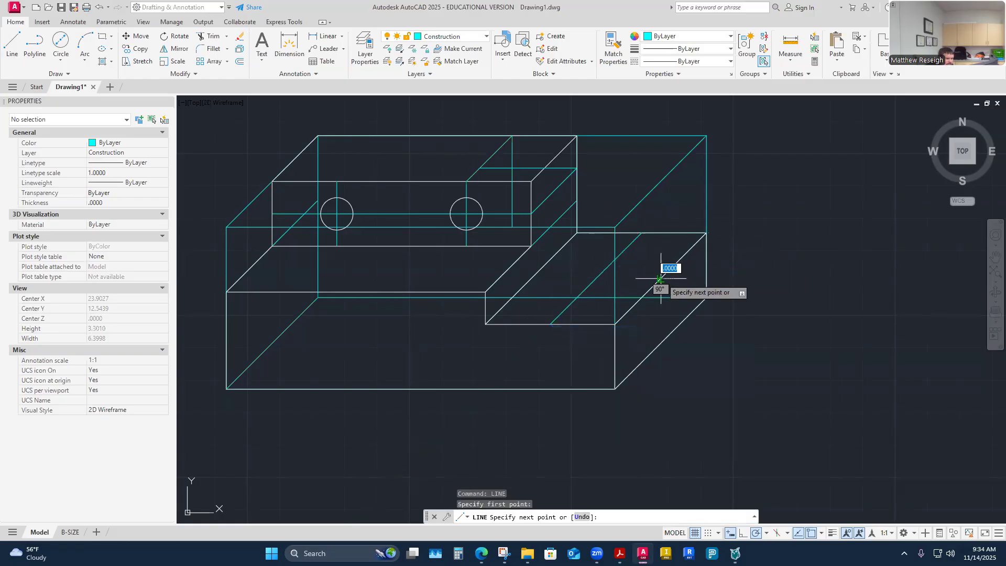
{"action": "left_click", "coordinate": [532, 278]}
{"action": "right_click", "coordinate": [539, 283]}
{"action": "left_click", "coordinate": [558, 289]}
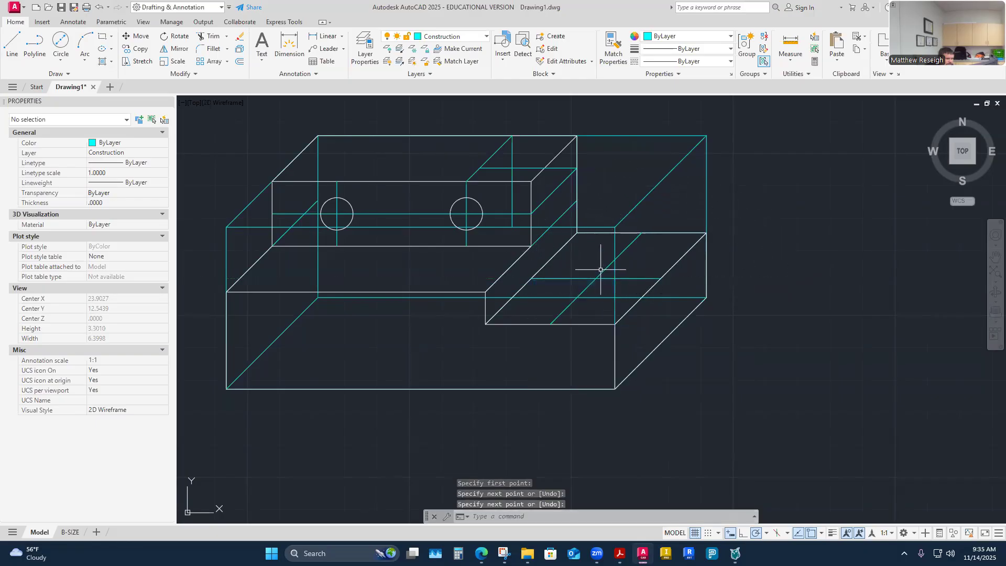
{"action": "scroll", "coordinate": [594, 282], "scroll_direction": "up", "scroll_amount": 4}
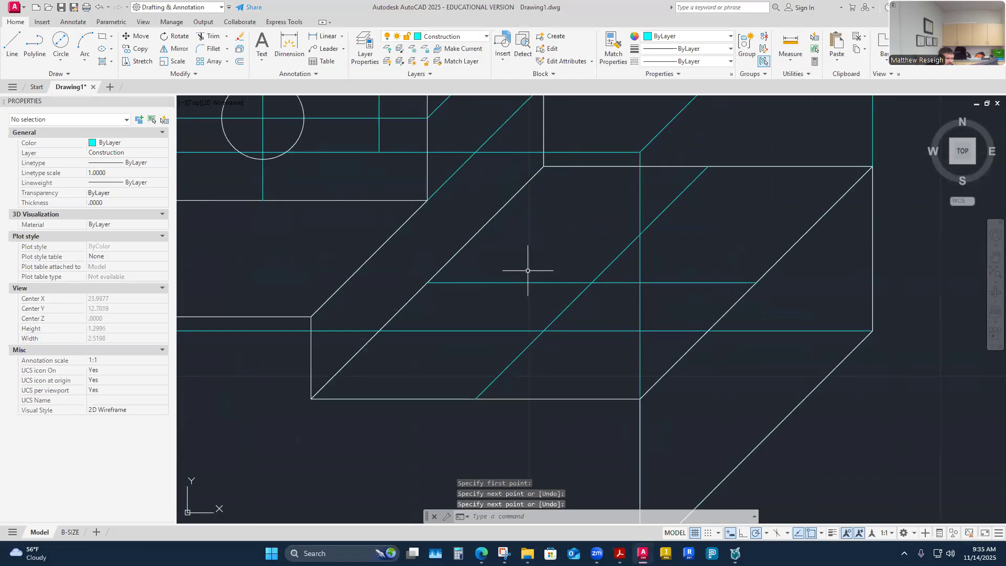
{"action": "left_click", "coordinate": [111, 49]}
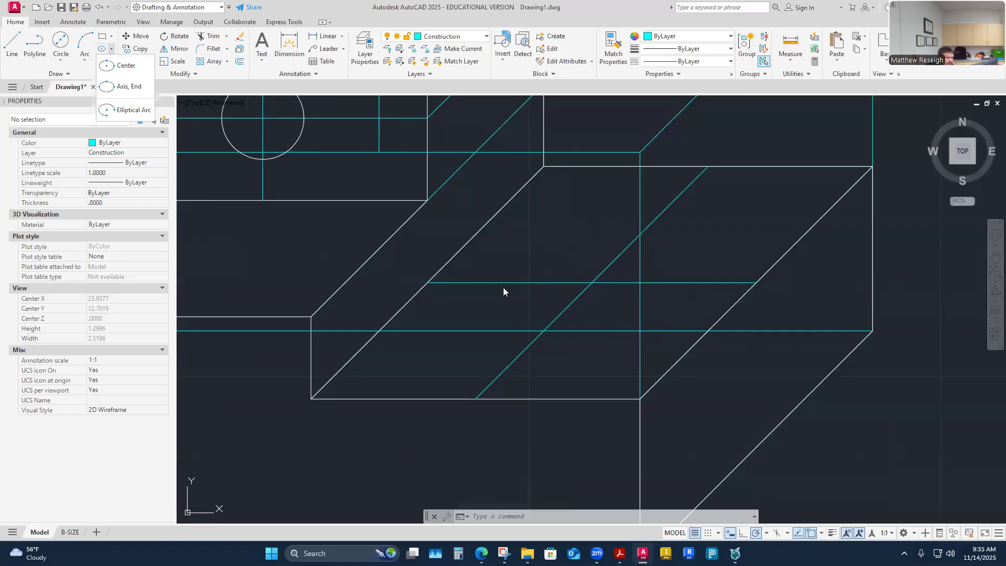
{"action": "key", "text": "Escape"}
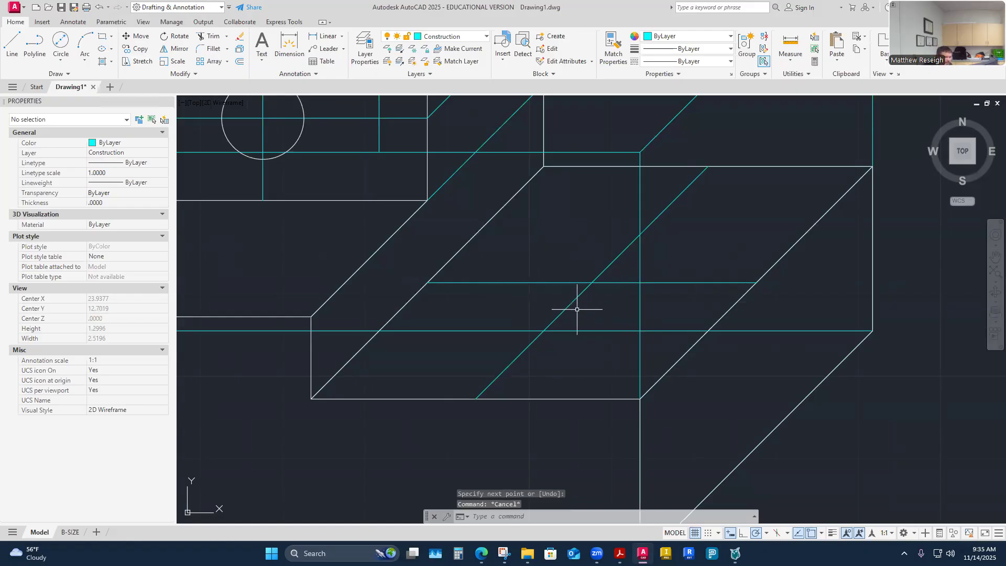
{"action": "scroll", "coordinate": [578, 317], "scroll_direction": "down", "scroll_amount": 3}
{"action": "scroll", "coordinate": [578, 324], "scroll_direction": "up", "scroll_amount": 3}
{"action": "scroll", "coordinate": [578, 333], "scroll_direction": "down", "scroll_amount": 1}
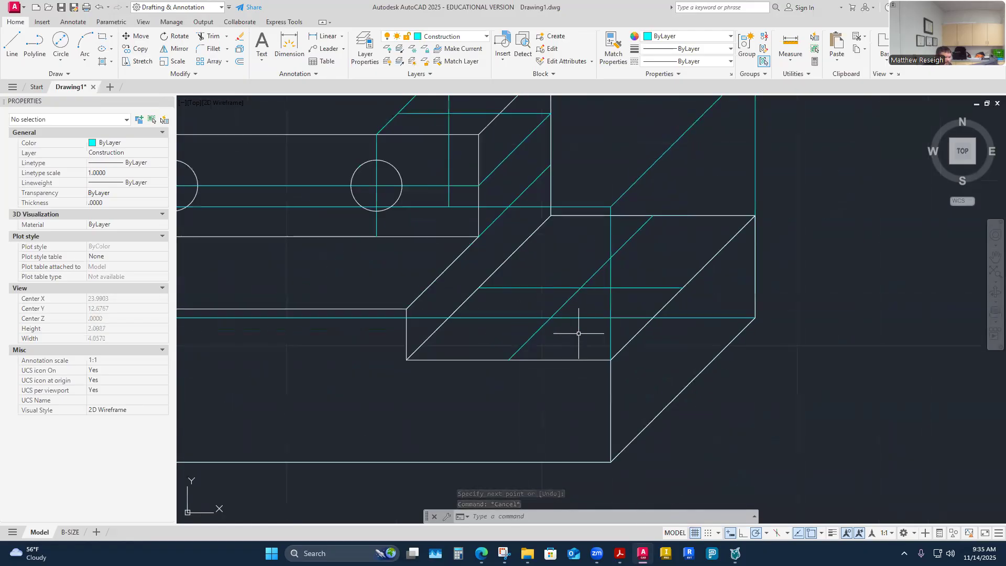
{"action": "scroll", "coordinate": [578, 333], "scroll_direction": "down", "scroll_amount": 2}
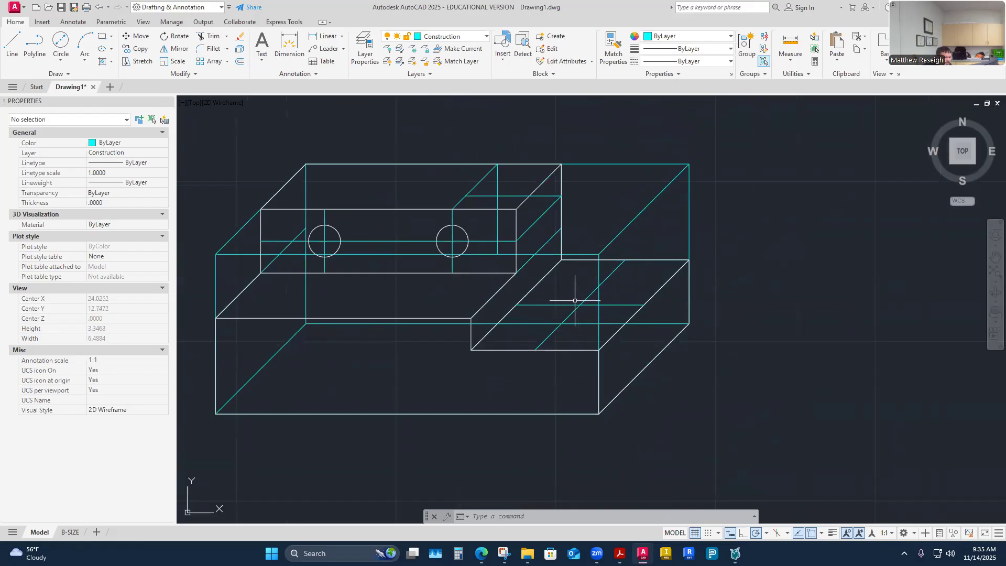
Step: Create a new layer named Construction2 based on the Construction layer's properties
{"action": "left_click", "coordinate": [480, 36]}
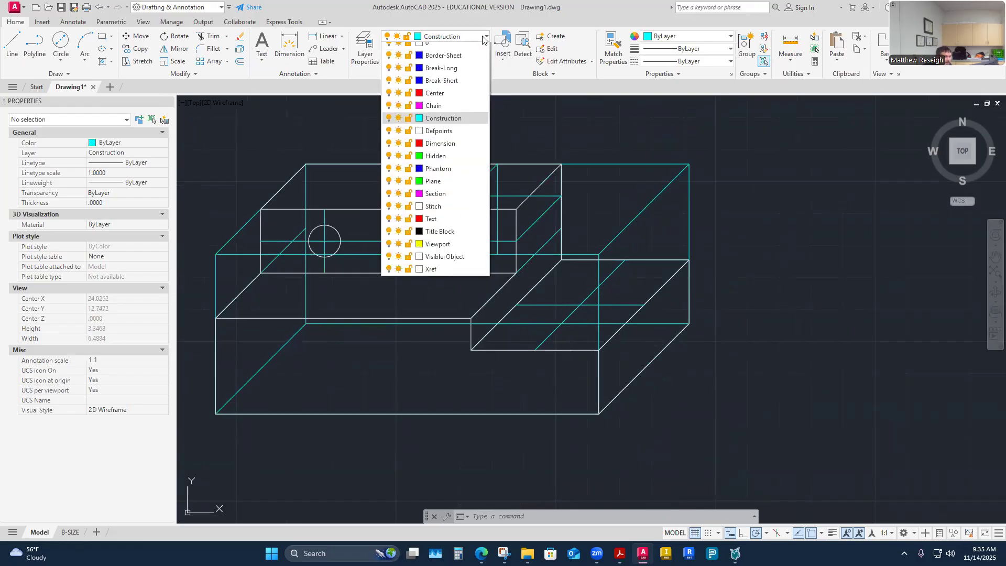
{"action": "left_click", "coordinate": [363, 57]}
{"action": "left_click", "coordinate": [268, 227]}
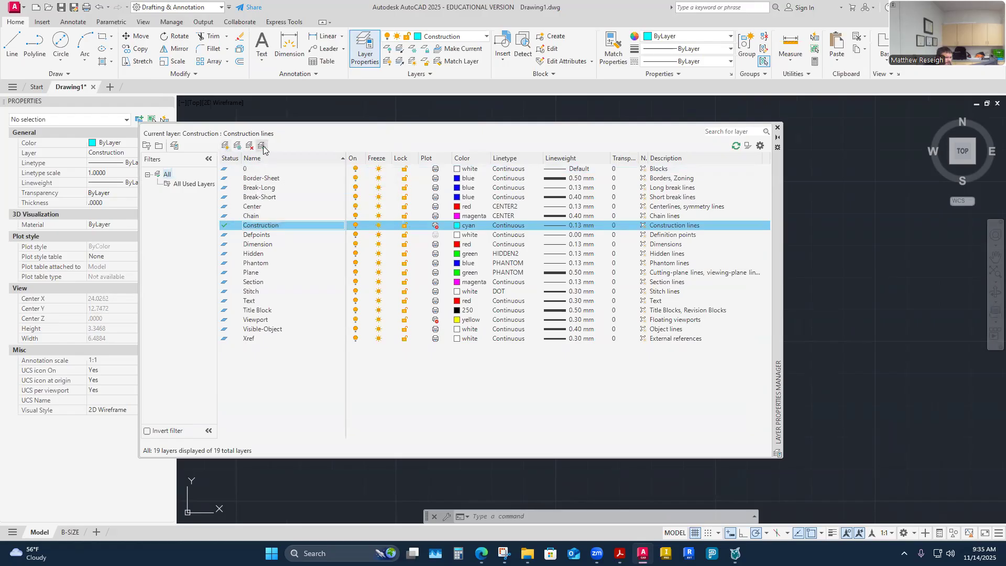
{"action": "left_click", "coordinate": [279, 224]}
{"action": "key", "text": "ctrl+c"}
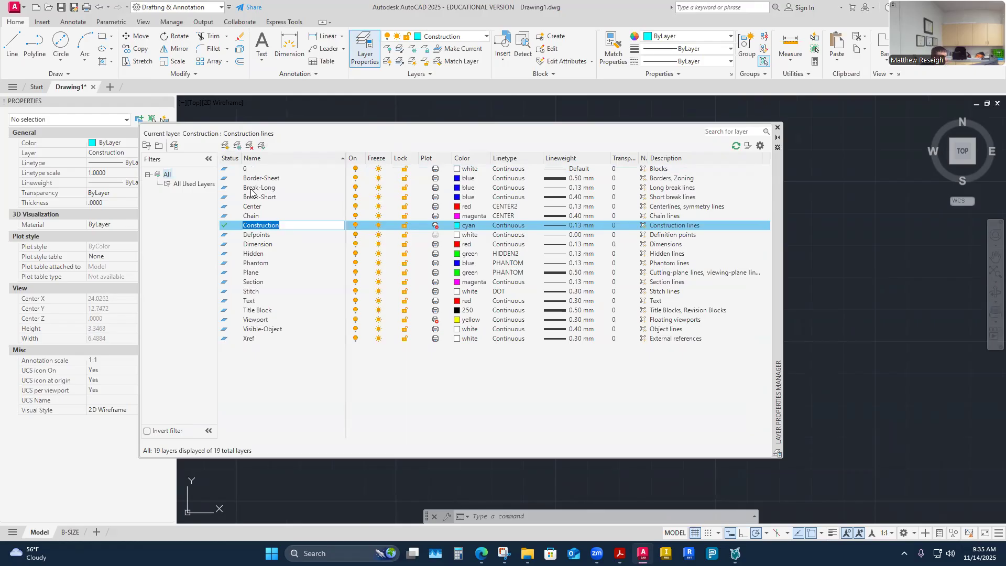
{"action": "left_click", "coordinate": [263, 148]}
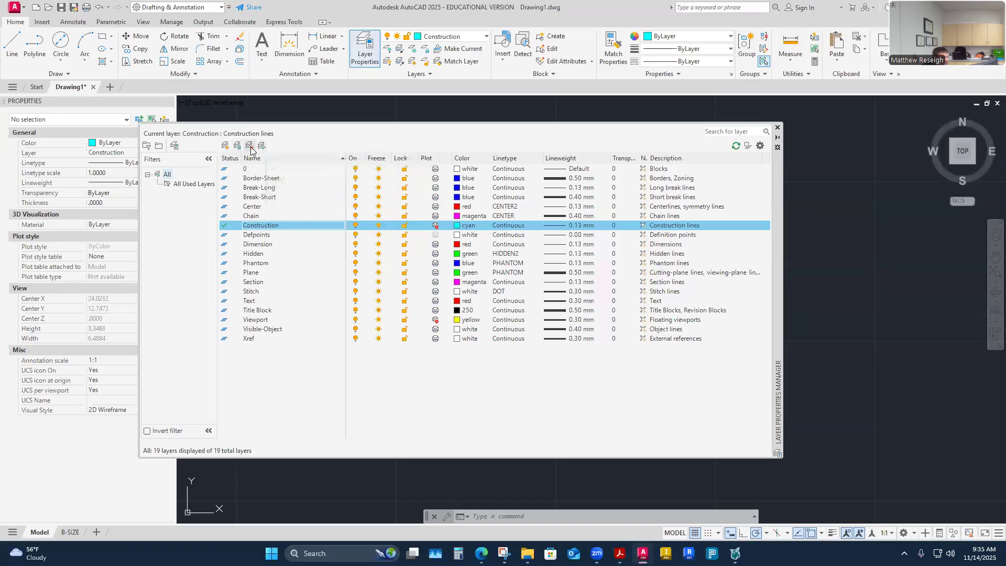
{"action": "left_click", "coordinate": [225, 146]}
{"action": "key", "text": "ctrl+v"}
{"action": "type", "text": "2"}
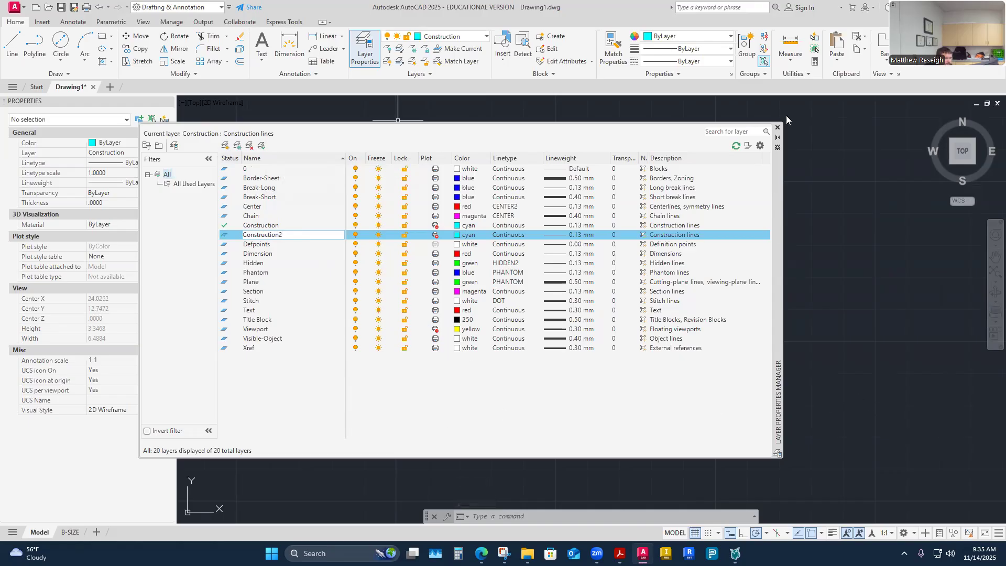
{"action": "left_click", "coordinate": [777, 128]}
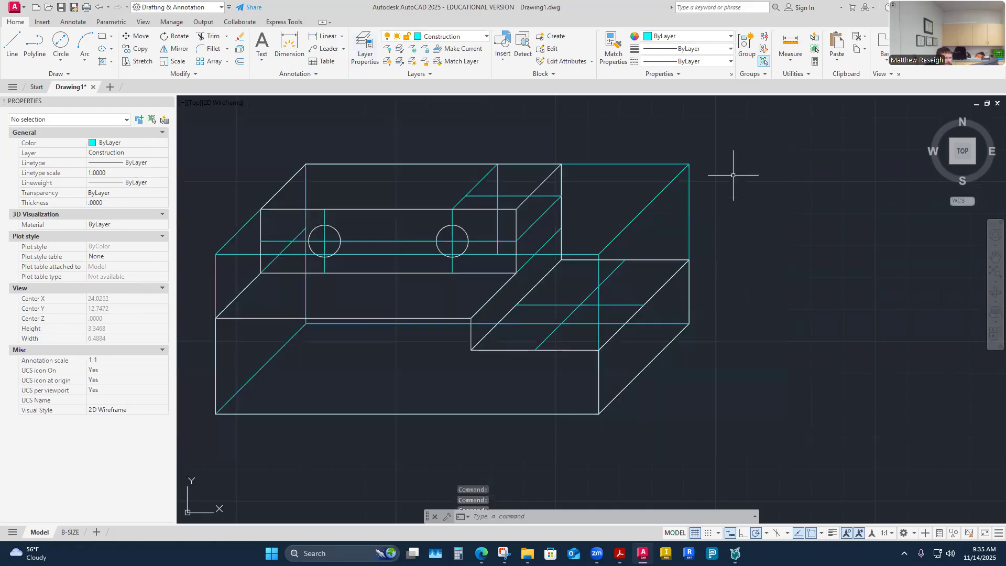
Step: Move the two crossing centerlines on the low step's top face to the Construction2 layer and clear the selection
{"action": "left_click", "coordinate": [580, 304]}
{"action": "left_click", "coordinate": [588, 296]}
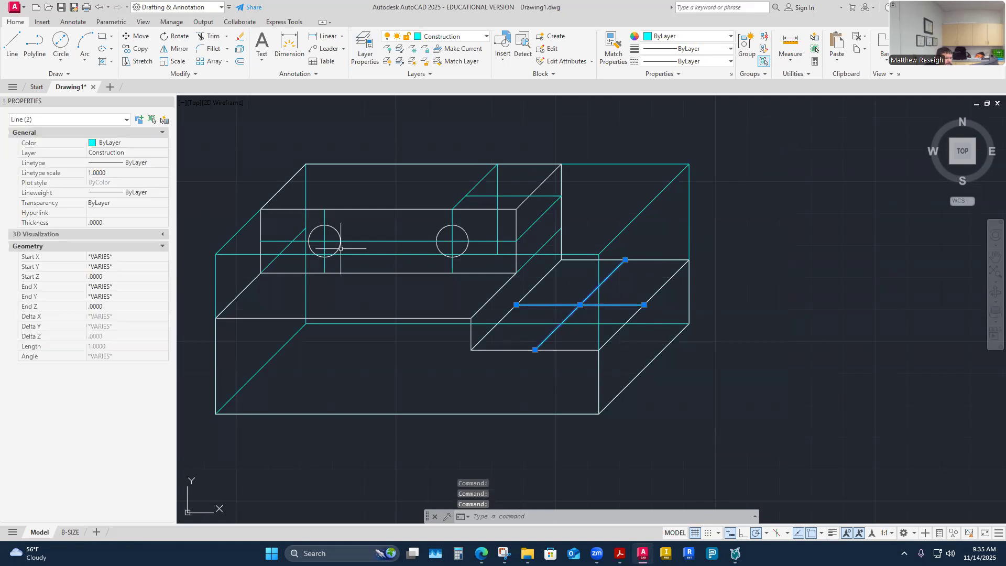
{"action": "left_click", "coordinate": [164, 153]}
{"action": "left_click", "coordinate": [113, 182]}
{"action": "left_click", "coordinate": [278, 168]}
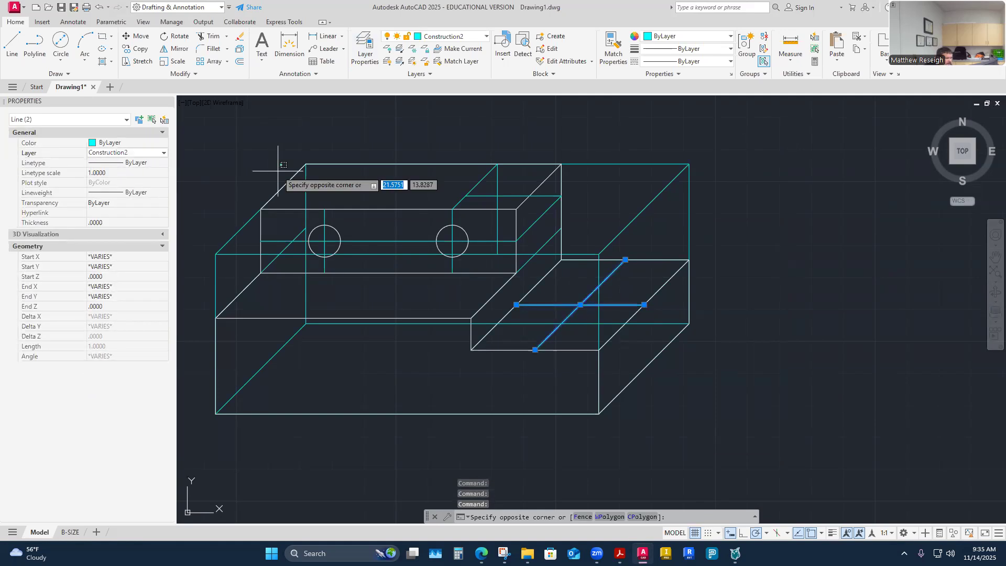
{"action": "key", "text": "Escape"}
{"action": "key", "text": "Escape"}
{"action": "key", "text": "Escape"}
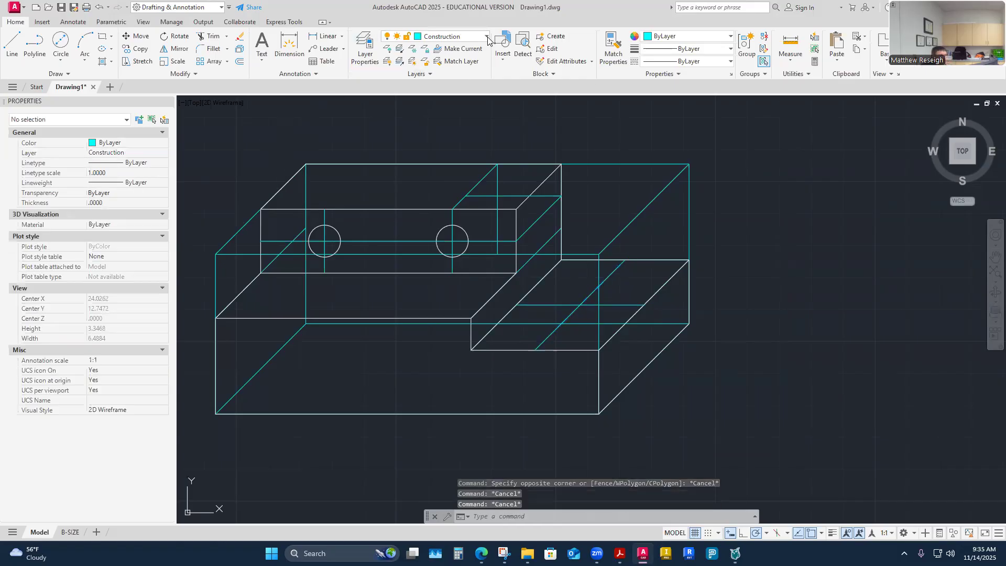
Step: Turn off the current Construction layer, keeping it off when asked, and make Construction2 the current layer
{"action": "left_click", "coordinate": [486, 36]}
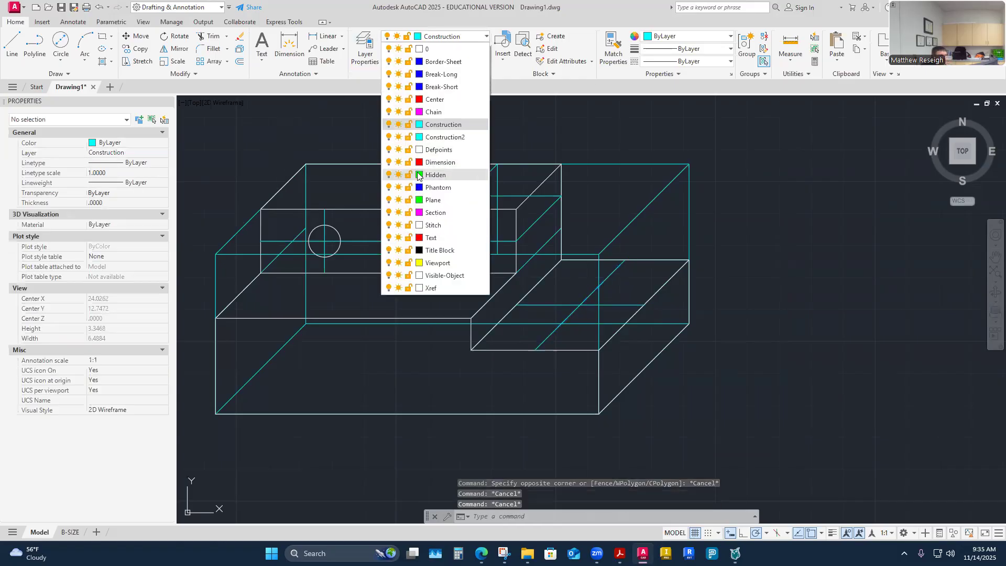
{"action": "left_click", "coordinate": [388, 125]}
{"action": "left_click", "coordinate": [438, 256]}
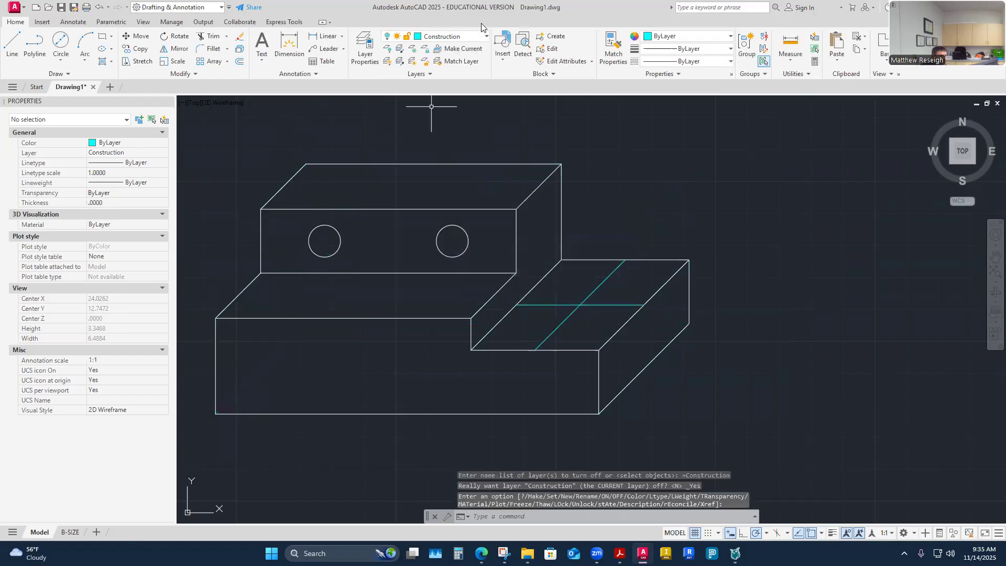
{"action": "left_click", "coordinate": [486, 36]}
{"action": "left_click", "coordinate": [443, 139]}
{"action": "key", "text": "Escape"}
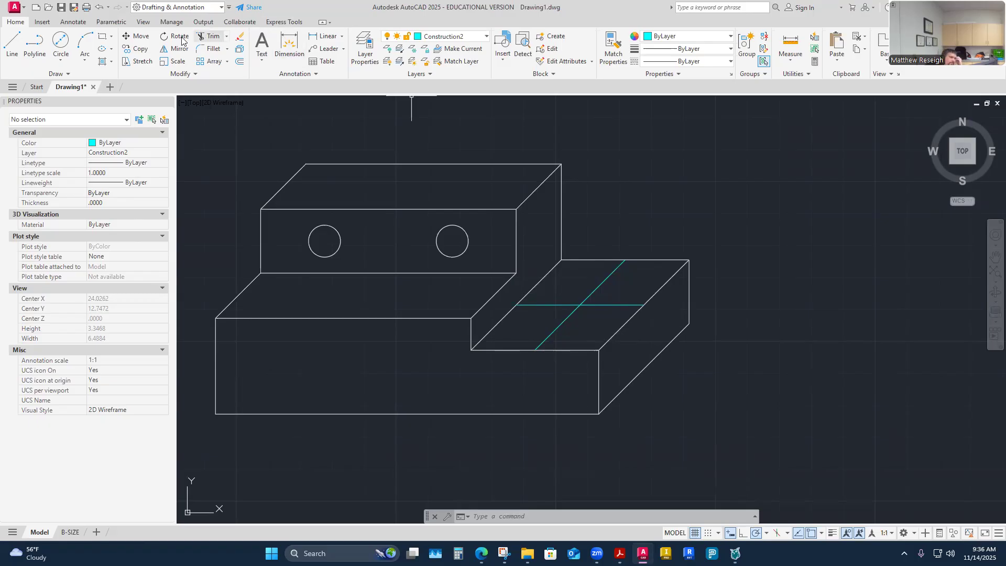
Step: Draw a line 0.25 toward the front from the midpoint of the lower step face's right edge, continuing horizontally to the face's opposite edge
{"action": "left_click", "coordinate": [12, 45]}
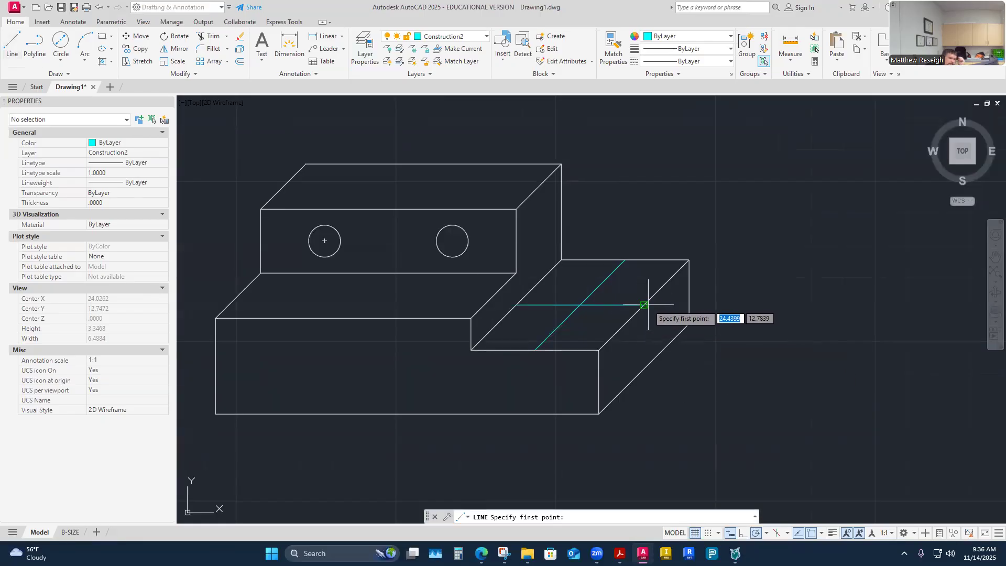
{"action": "scroll", "coordinate": [650, 297], "scroll_direction": "up", "scroll_amount": 2}
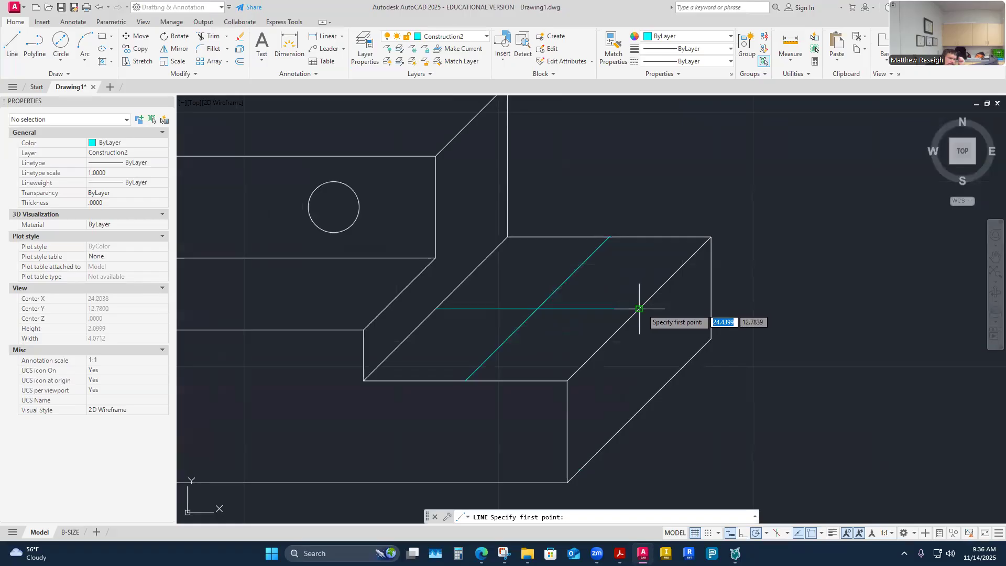
{"action": "scroll", "coordinate": [652, 292], "scroll_direction": "up", "scroll_amount": 1}
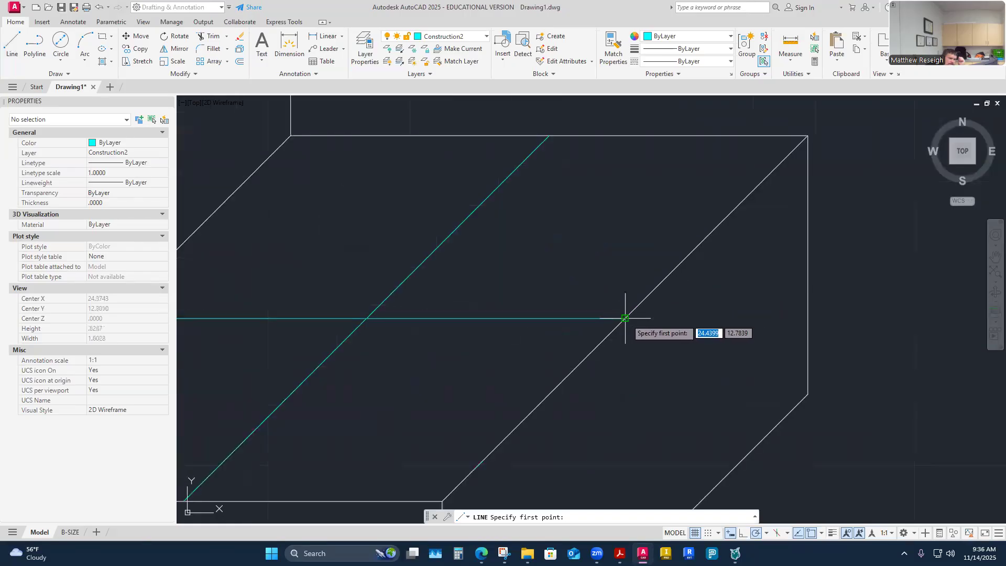
{"action": "scroll", "coordinate": [650, 296], "scroll_direction": "down", "scroll_amount": 3}
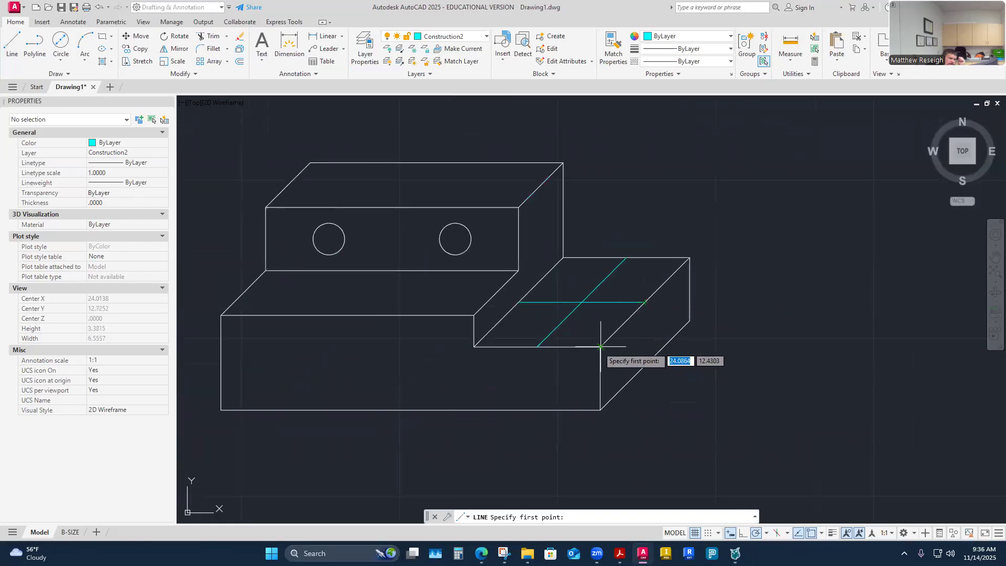
{"action": "left_click", "coordinate": [11, 46]}
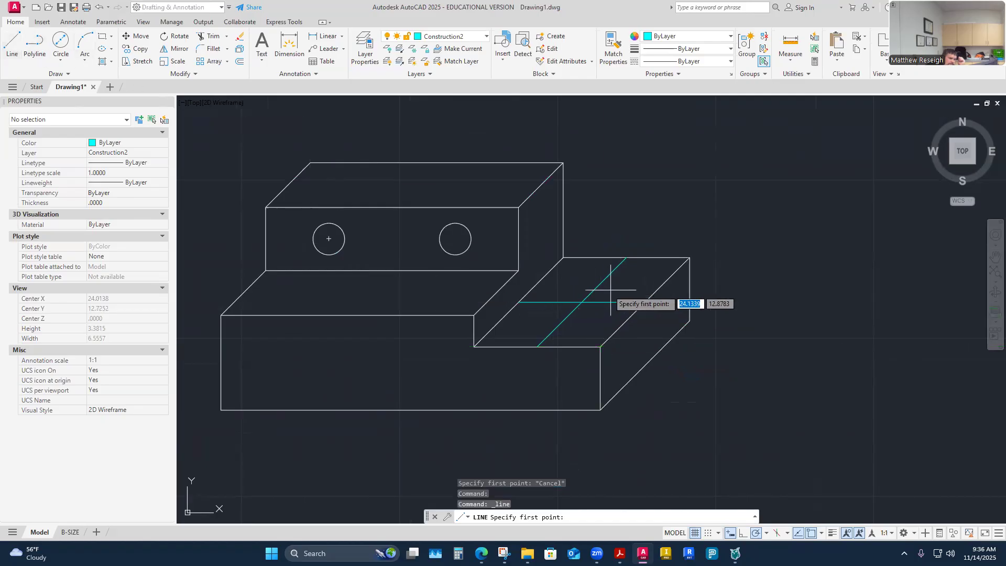
{"action": "scroll", "coordinate": [641, 317], "scroll_direction": "up", "scroll_amount": 4}
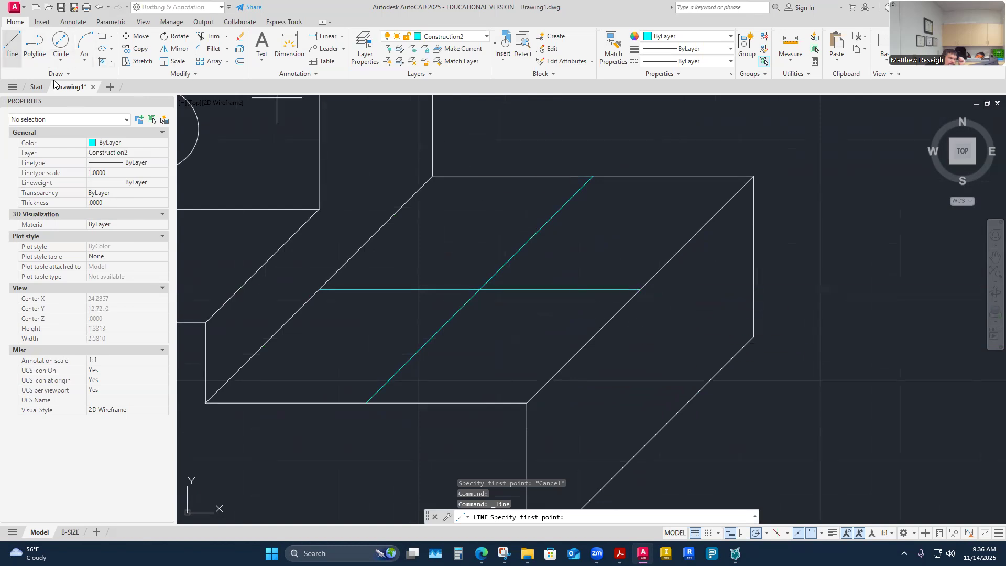
{"action": "left_click", "coordinate": [640, 289]}
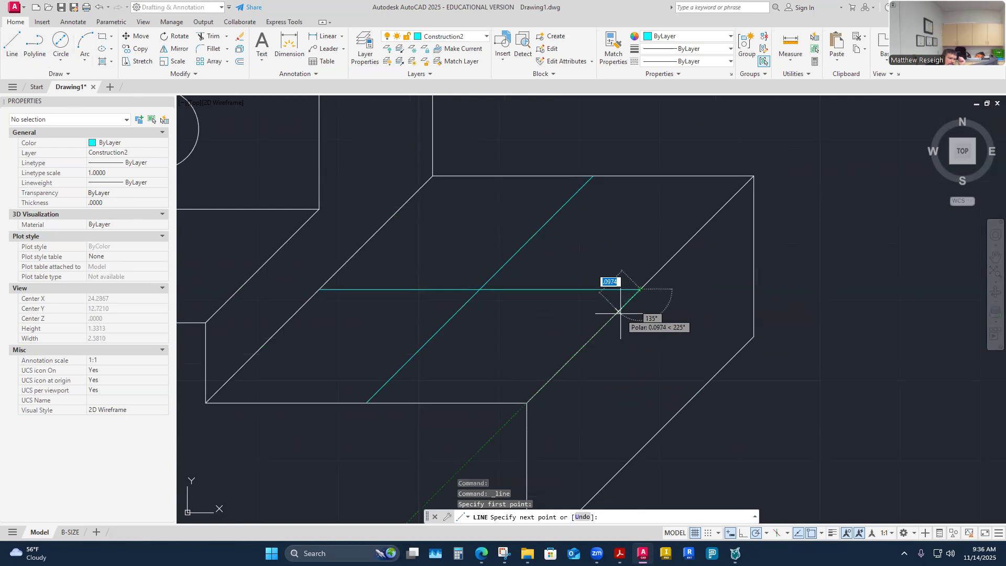
{"action": "type", "text": ".25"}
{"action": "key", "text": "Return"}
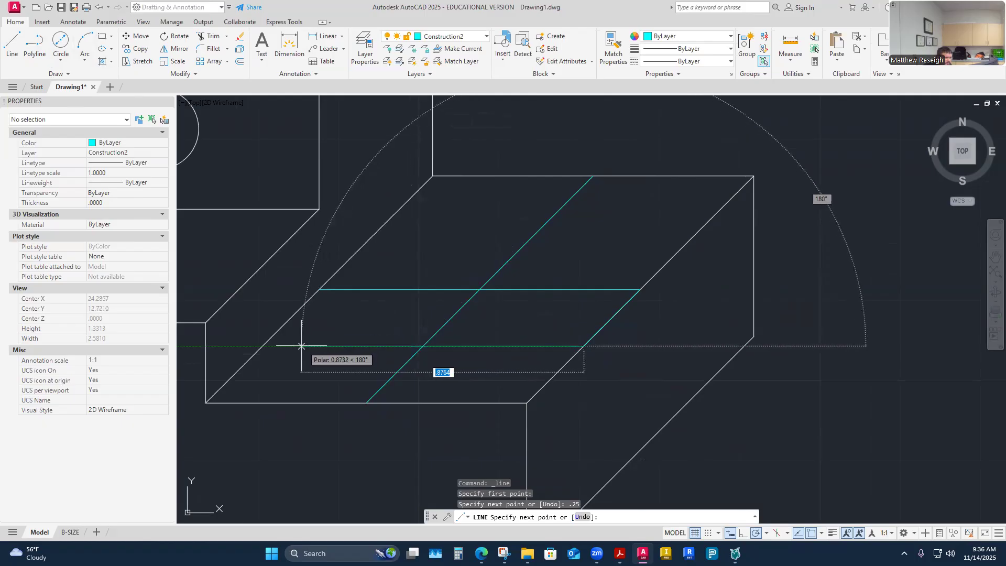
{"action": "left_click", "coordinate": [262, 345]}
{"action": "right_click", "coordinate": [263, 346]}
{"action": "left_click", "coordinate": [275, 351]}
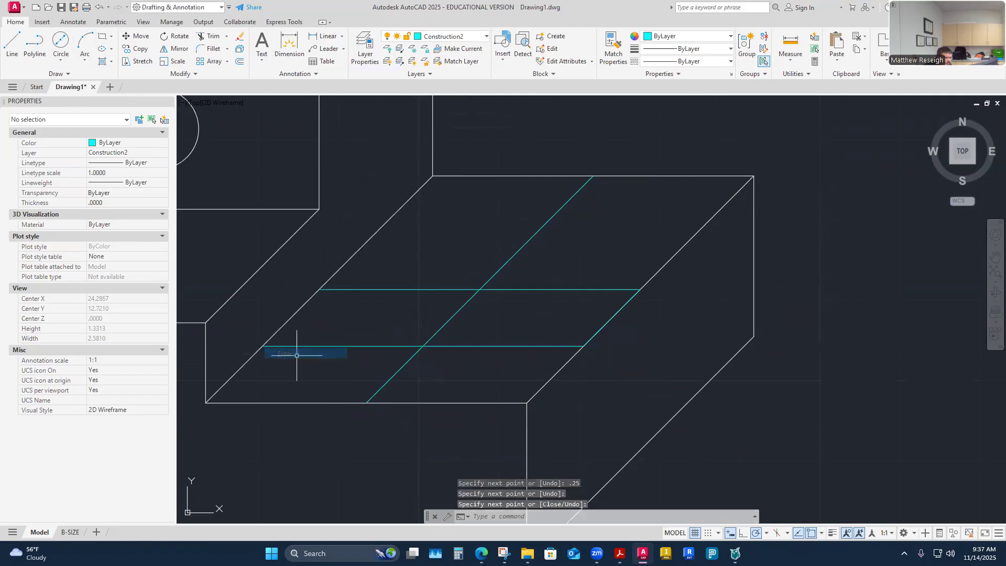
Step: Draw a line 0.25 toward the back from the same right-edge midpoint, continuing horizontally to the opposite slanted edge
{"action": "right_click", "coordinate": [601, 246]}
{"action": "left_click", "coordinate": [637, 252]}
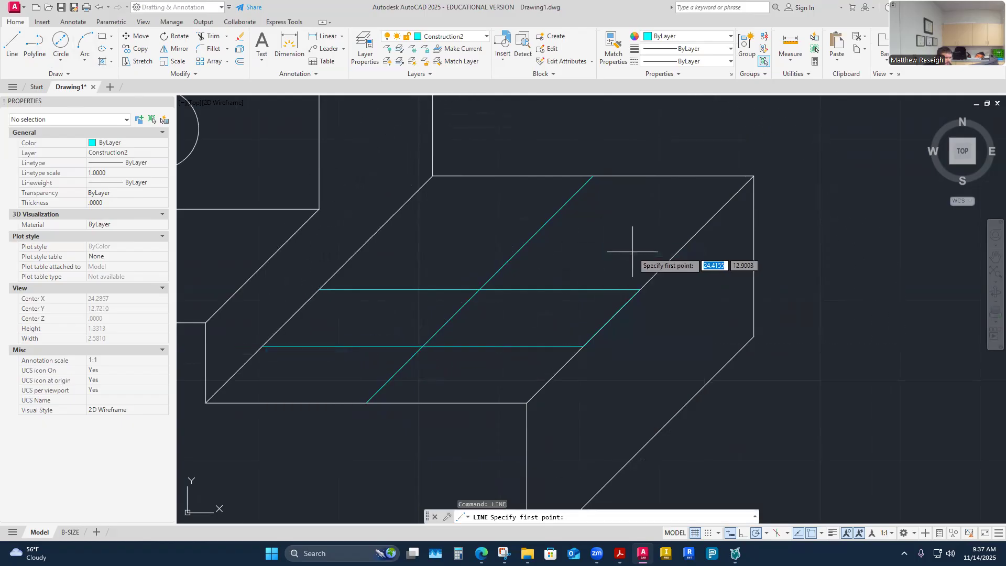
{"action": "left_click", "coordinate": [642, 281]}
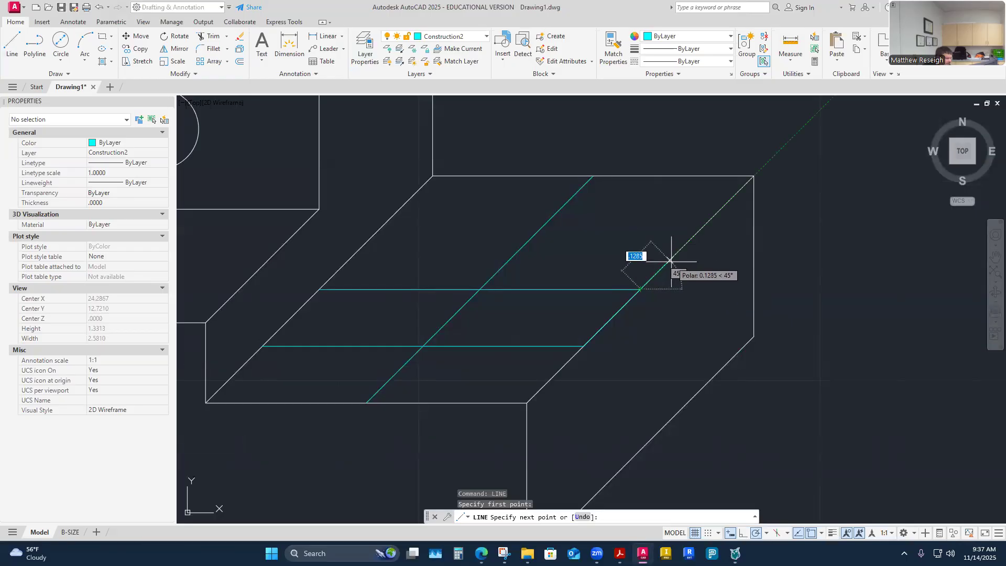
{"action": "type", "text": ".2"}
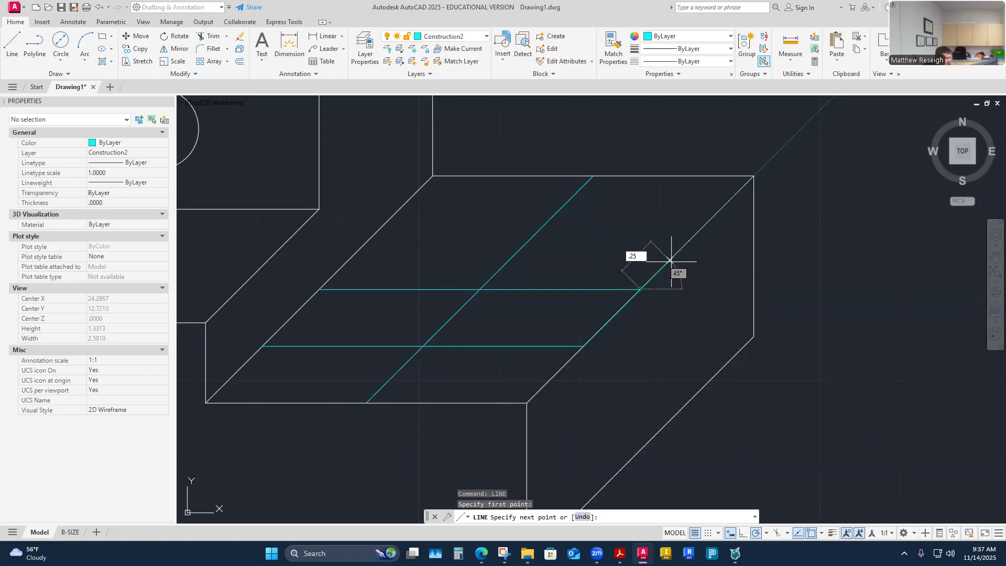
{"action": "type", "text": "5"}
{"action": "key", "text": "Return"}
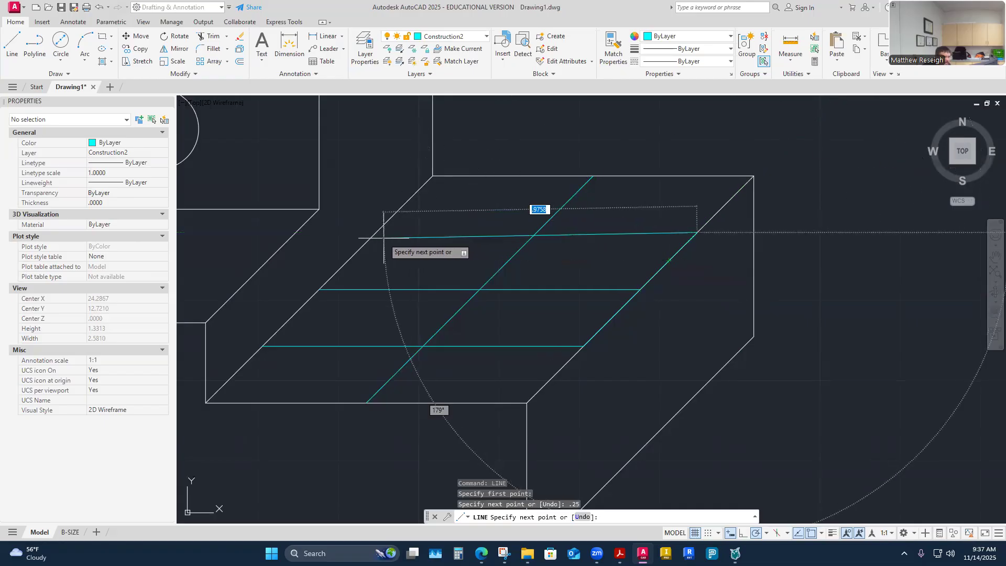
{"action": "left_click", "coordinate": [377, 232]}
{"action": "right_click", "coordinate": [375, 234]}
{"action": "left_click", "coordinate": [406, 240]}
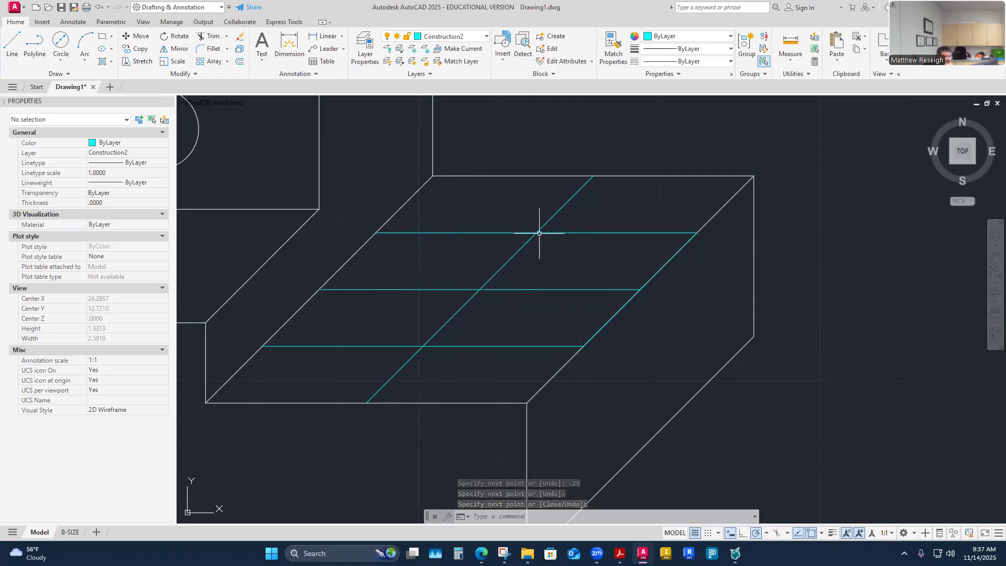
Step: Draw a line 0.25 to the right from the front edge's midpoint, continuing at 45° to the face's back edge
{"action": "right_click", "coordinate": [418, 357]}
{"action": "left_click", "coordinate": [448, 167]}
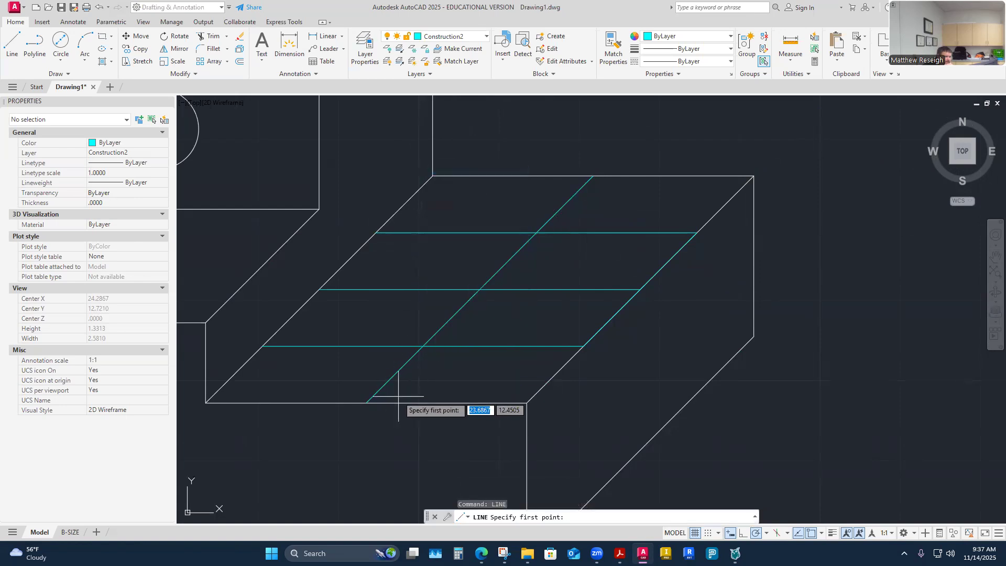
{"action": "left_click", "coordinate": [366, 402]}
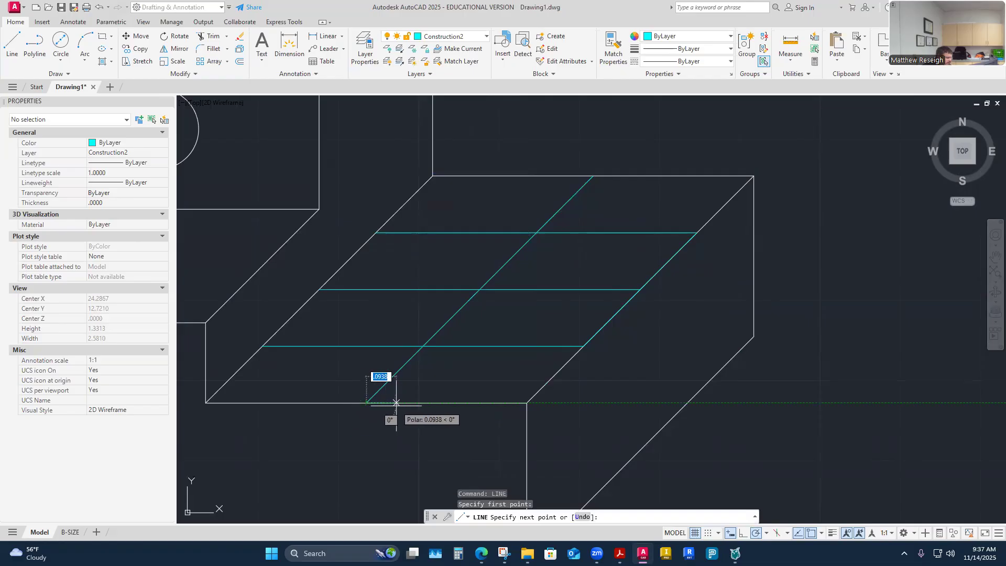
{"action": "type", "text": ".25"}
{"action": "key", "text": "Return"}
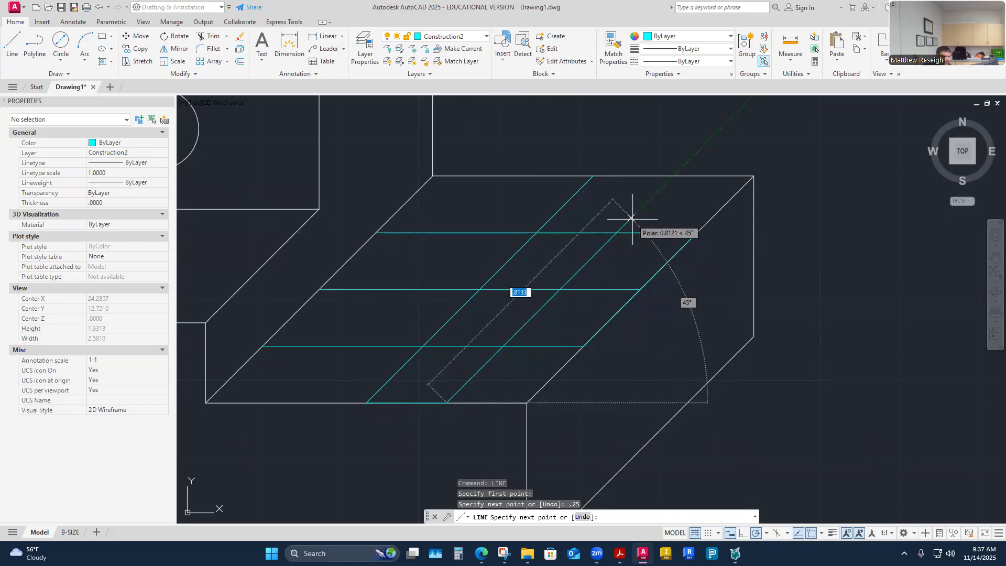
{"action": "left_click", "coordinate": [675, 175]}
{"action": "right_click", "coordinate": [675, 178]}
{"action": "left_click", "coordinate": [691, 186]}
Step: Draw a line 0.25 to the left from the front edge's midpoint, continuing at 45° to the back edge
{"action": "right_click", "coordinate": [459, 214]}
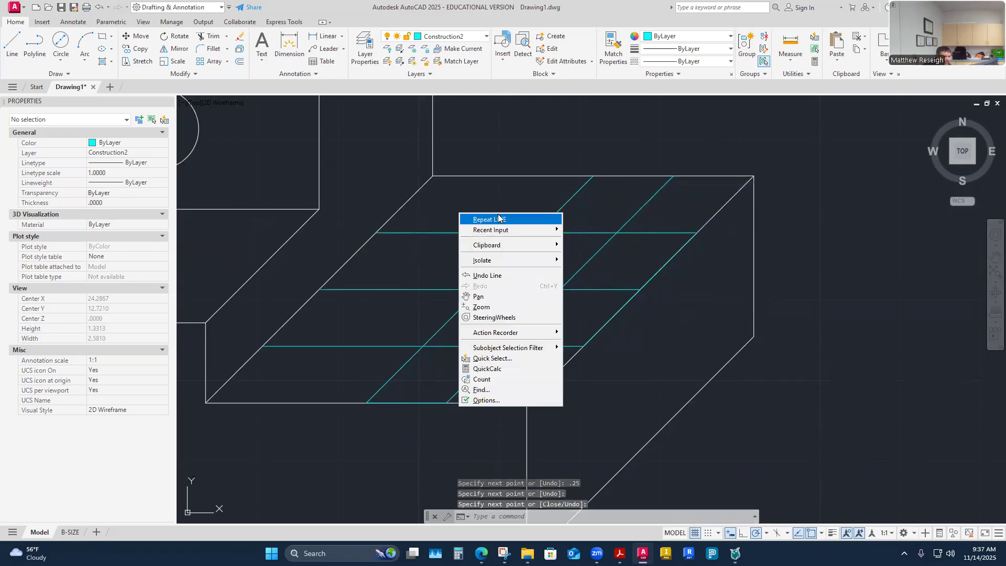
{"action": "left_click", "coordinate": [498, 219]}
{"action": "left_click", "coordinate": [362, 404]}
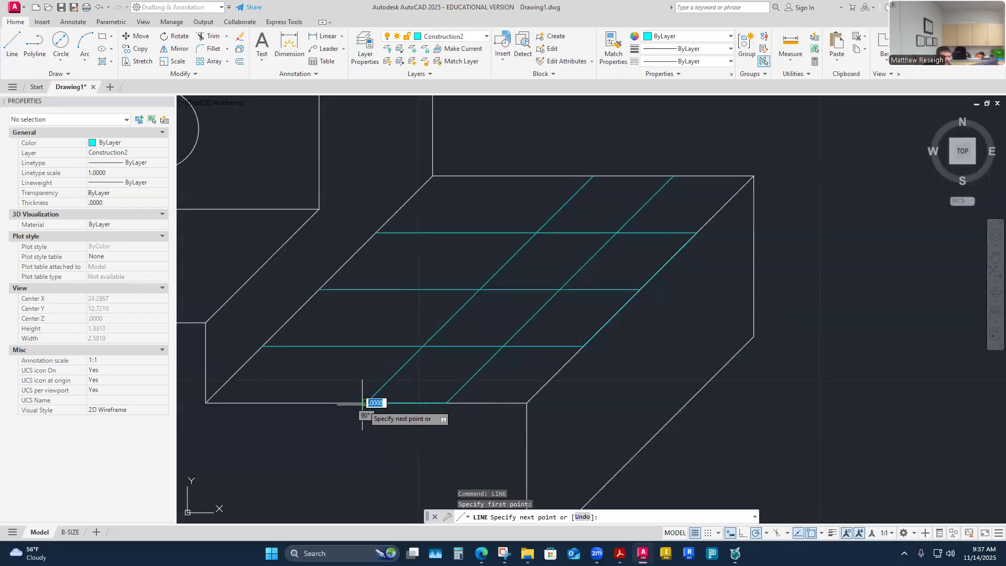
{"action": "type", "text": ".25"}
{"action": "key", "text": "Return"}
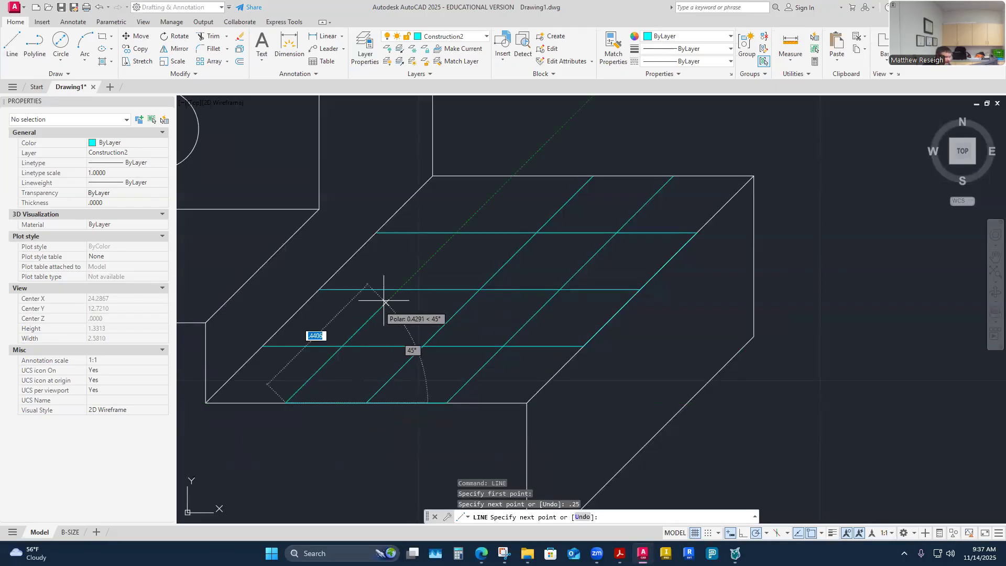
{"action": "left_click", "coordinate": [512, 179]}
{"action": "right_click", "coordinate": [511, 179]}
{"action": "left_click", "coordinate": [528, 186]}
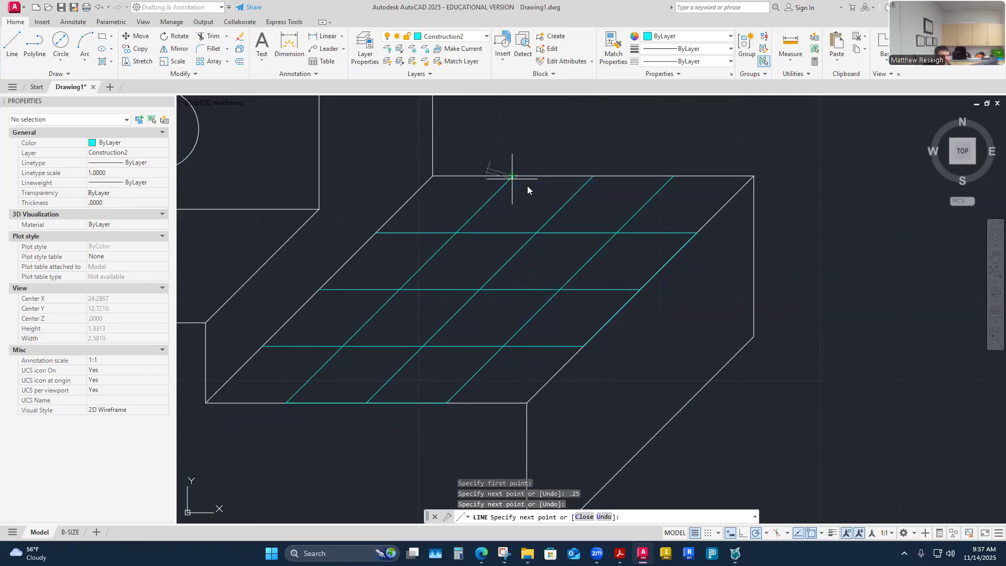
Step: Trim the outer ends of the four offset lines to leave a closed parallelogram around the crossing centre lines
{"action": "left_click", "coordinate": [212, 39]}
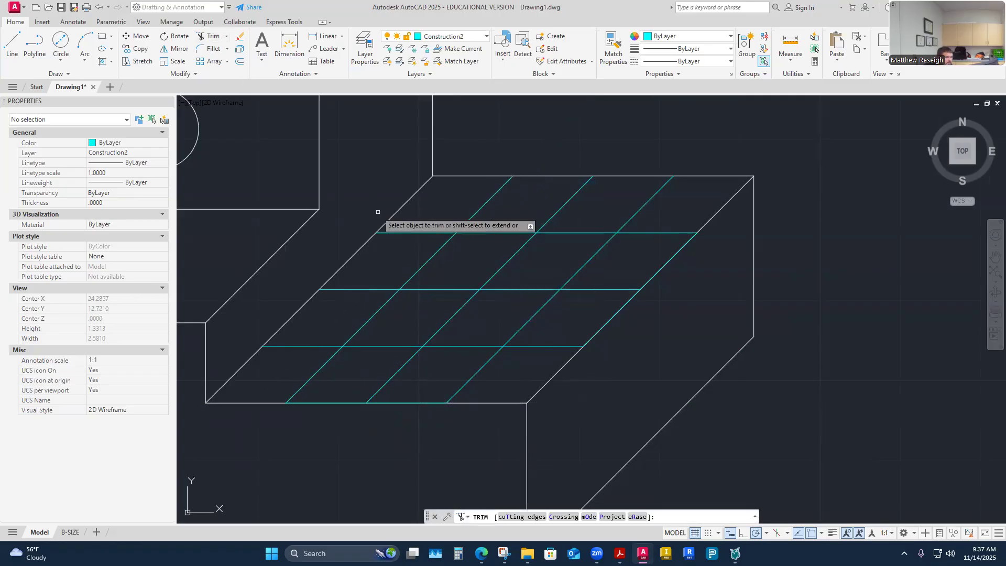
{"action": "left_click", "coordinate": [657, 221]}
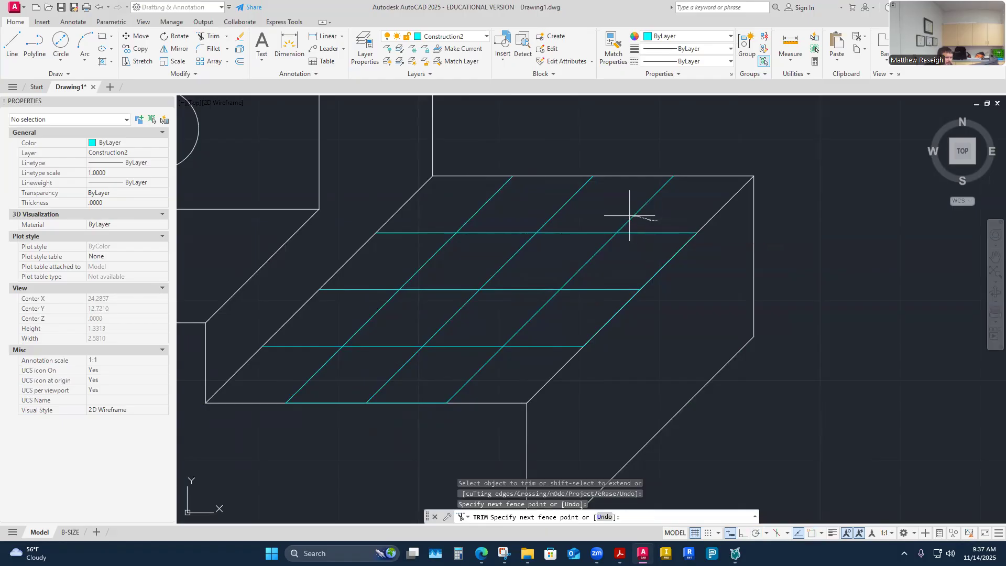
{"action": "left_click_drag", "start_coordinate": [652, 246], "coordinate": [643, 252]}
{"action": "left_click_drag", "start_coordinate": [551, 333], "coordinate": [522, 365]}
{"action": "left_click_drag", "start_coordinate": [447, 369], "coordinate": [479, 373]}
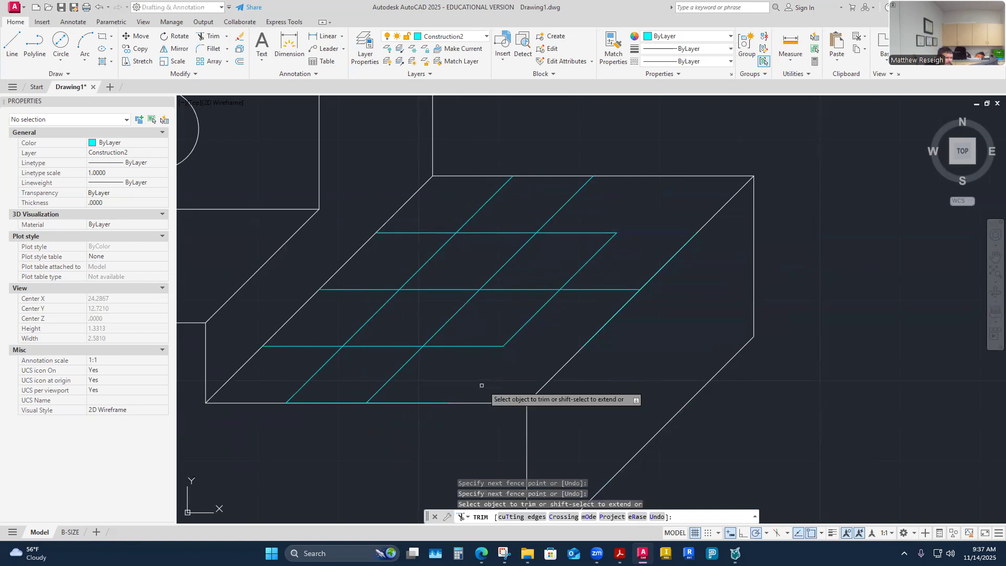
{"action": "left_click_drag", "start_coordinate": [291, 367], "coordinate": [335, 366]}
{"action": "left_click", "coordinate": [309, 345]}
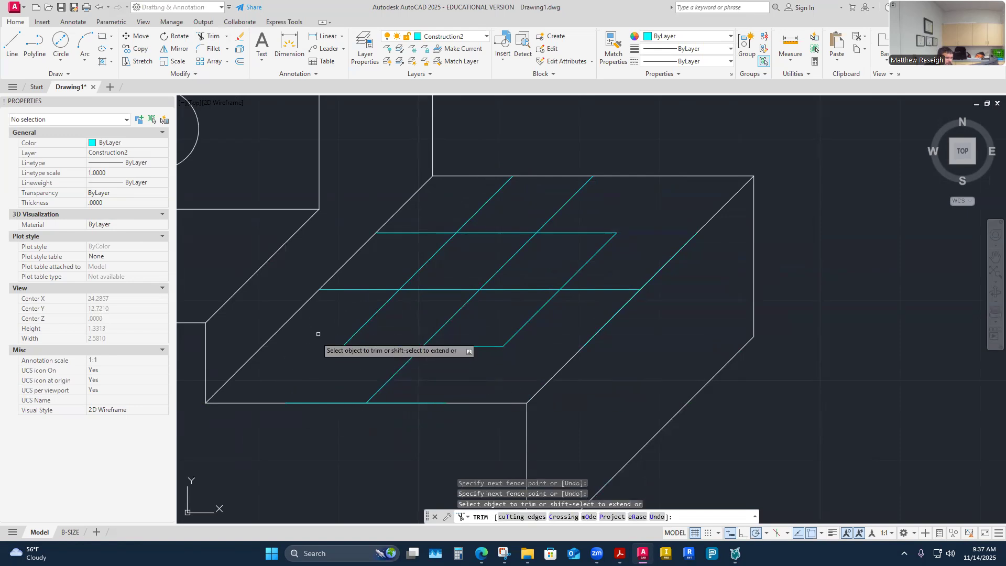
{"action": "left_click", "coordinate": [414, 232]}
{"action": "left_click", "coordinate": [482, 207]}
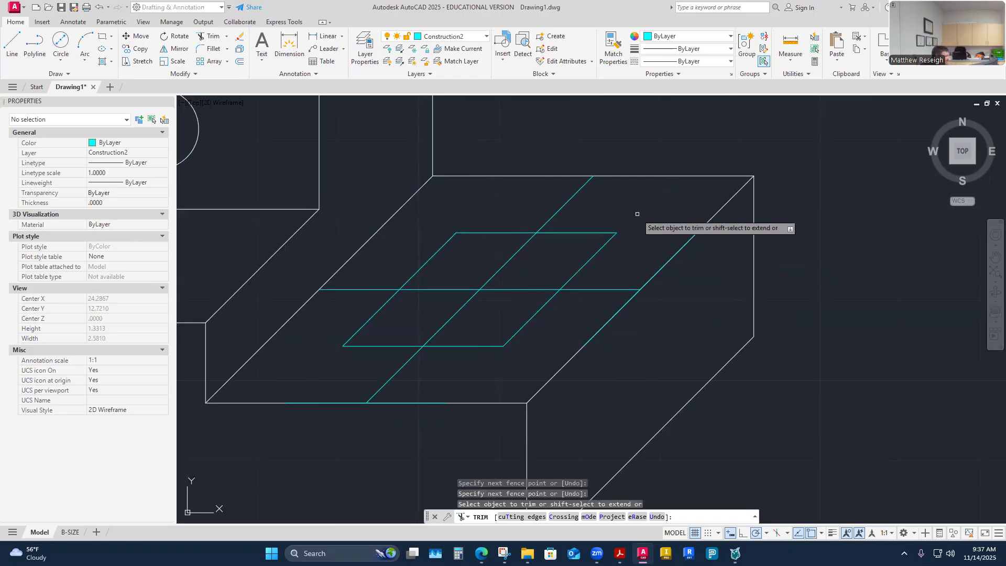
{"action": "key", "text": "Escape"}
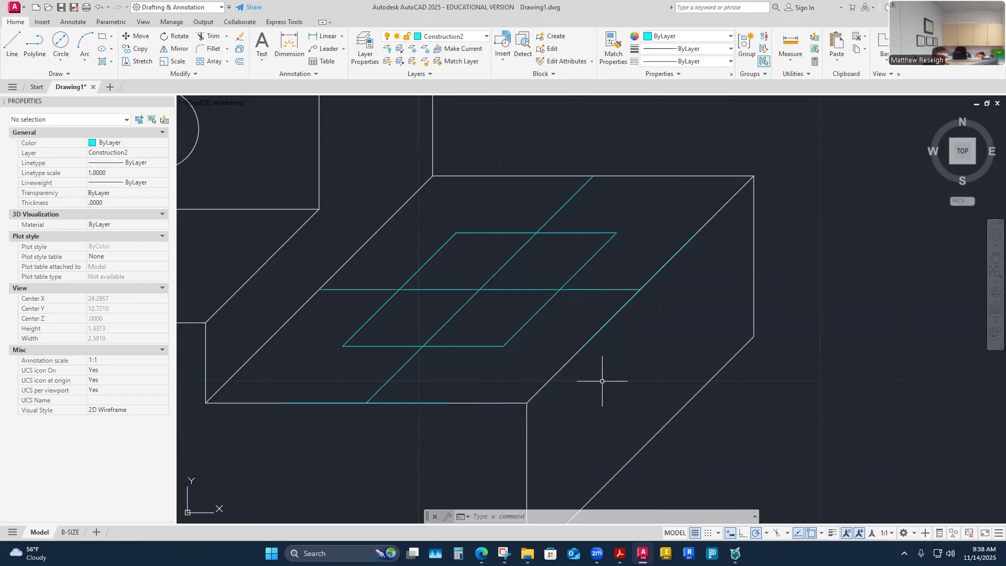
Step: Highlight the four short 0.25 construction segments on the step face's right and front edges, and clear the selection
{"action": "left_click", "coordinate": [610, 320]}
{"action": "left_click", "coordinate": [664, 266]}
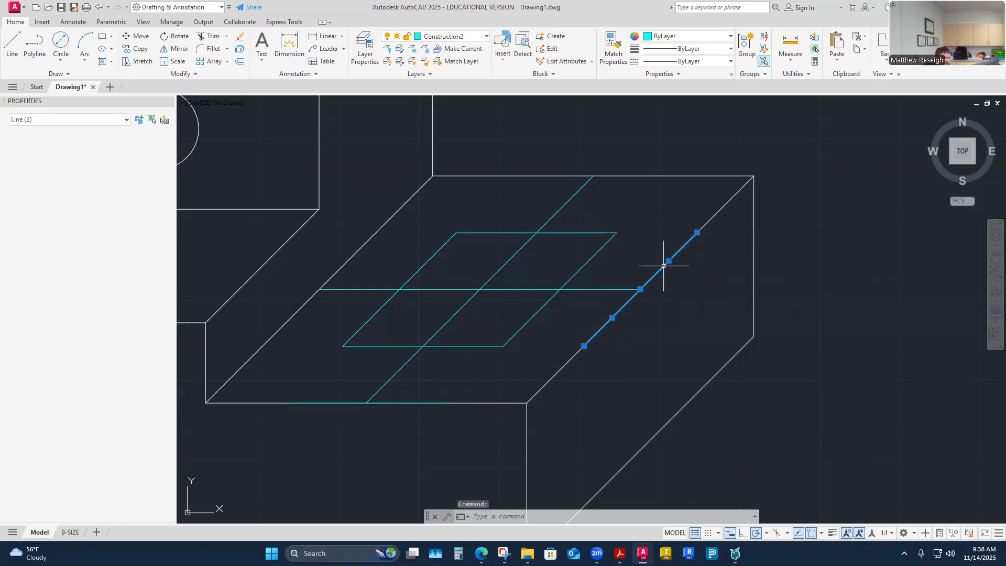
{"action": "left_click", "coordinate": [403, 403]}
{"action": "left_click", "coordinate": [336, 402]}
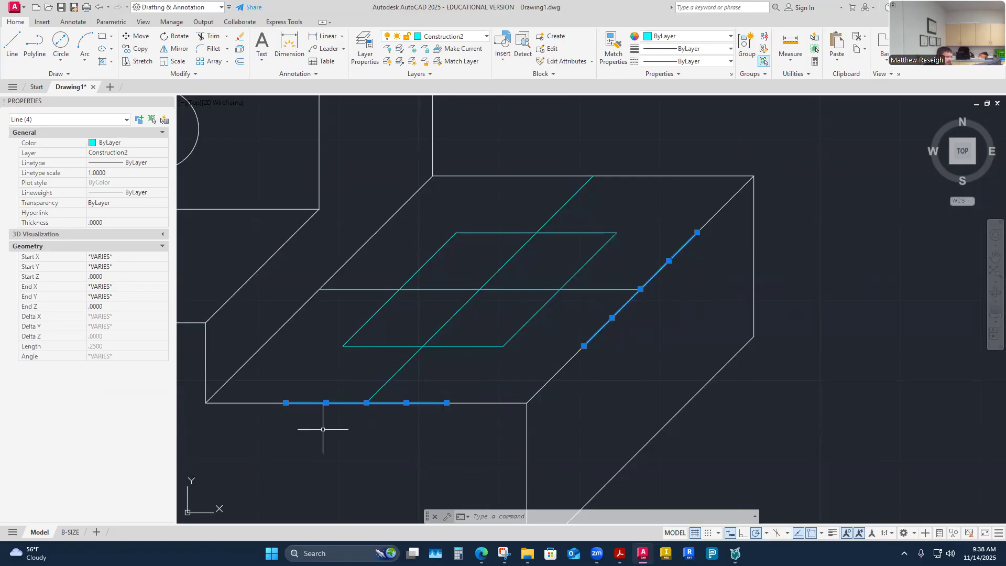
{"action": "key", "text": "Escape"}
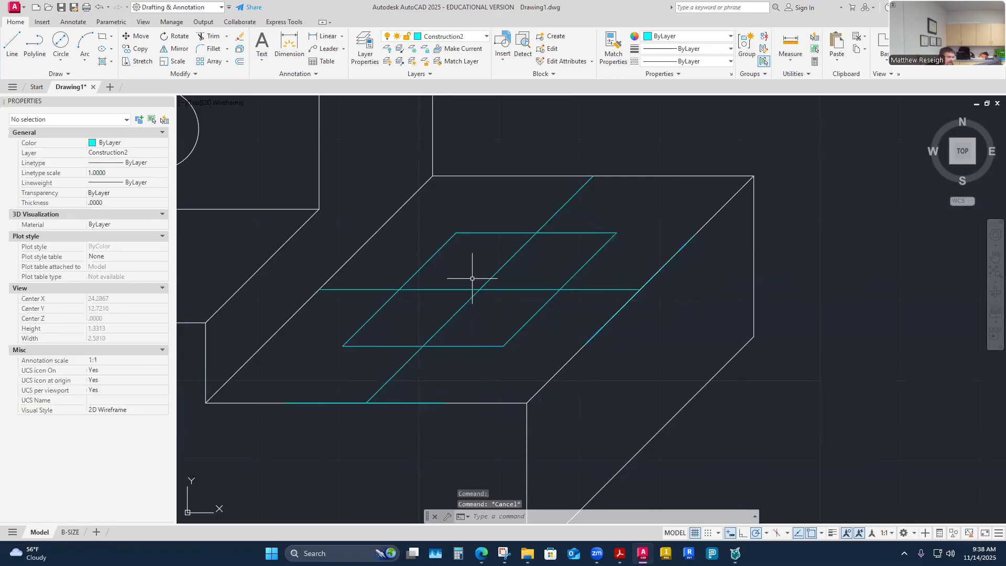
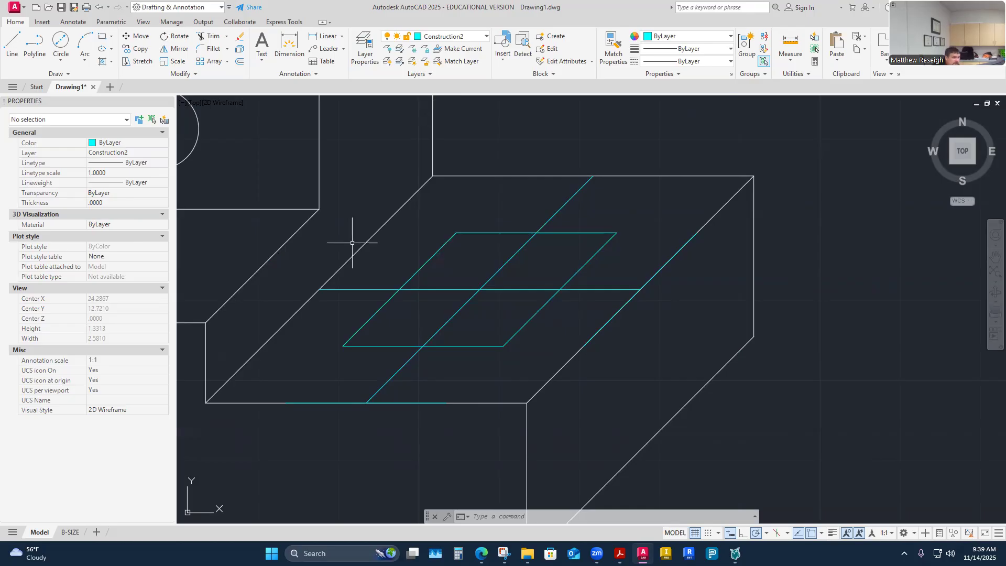
{"action": "left_click", "coordinate": [84, 61]}
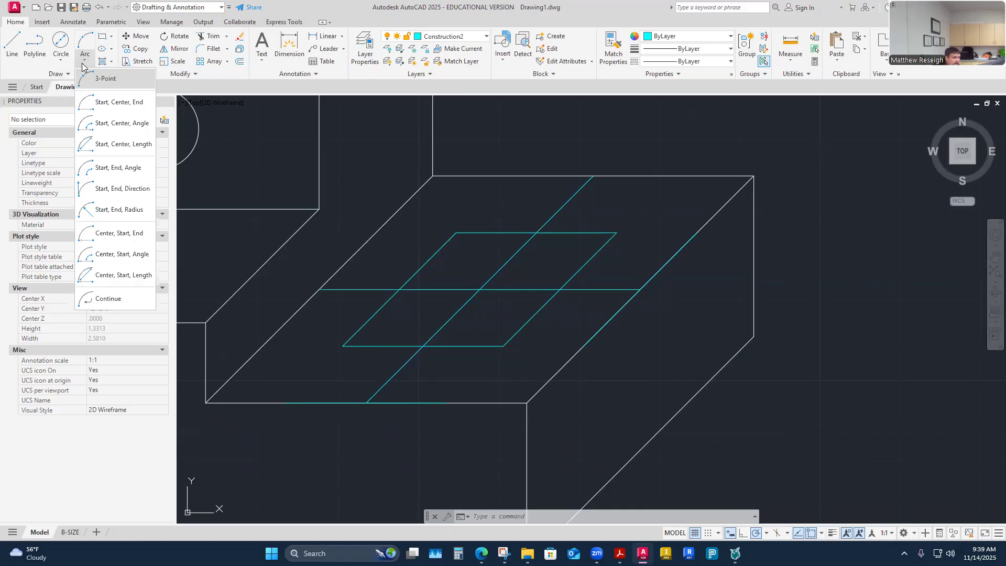
{"action": "left_click", "coordinate": [129, 173]}
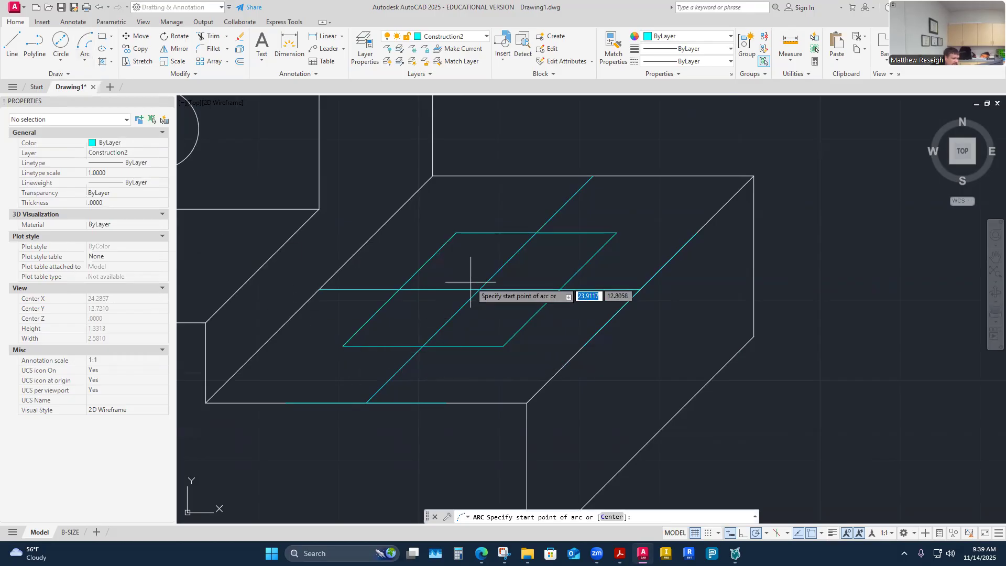
{"action": "left_click", "coordinate": [399, 288]}
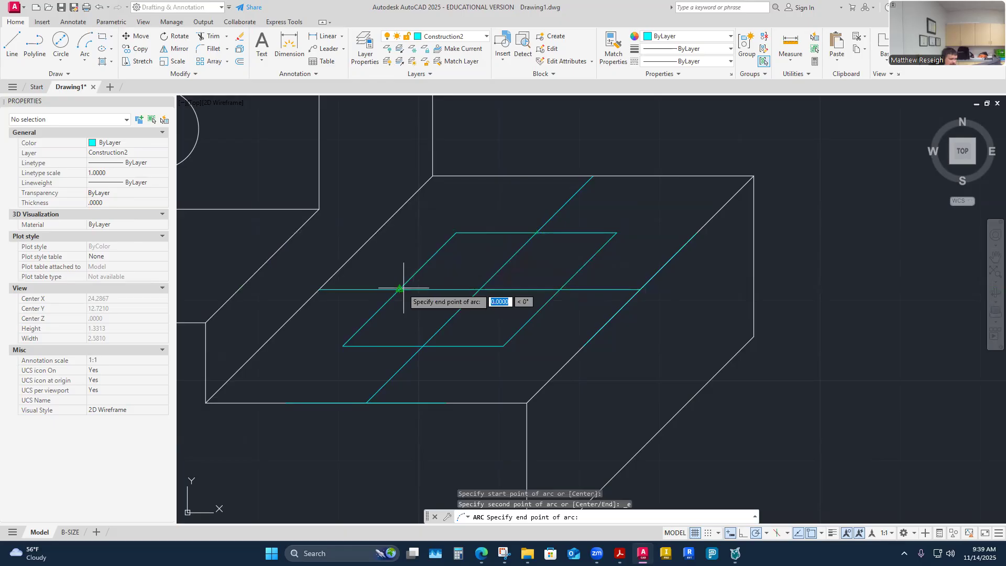
{"action": "left_click", "coordinate": [536, 232]}
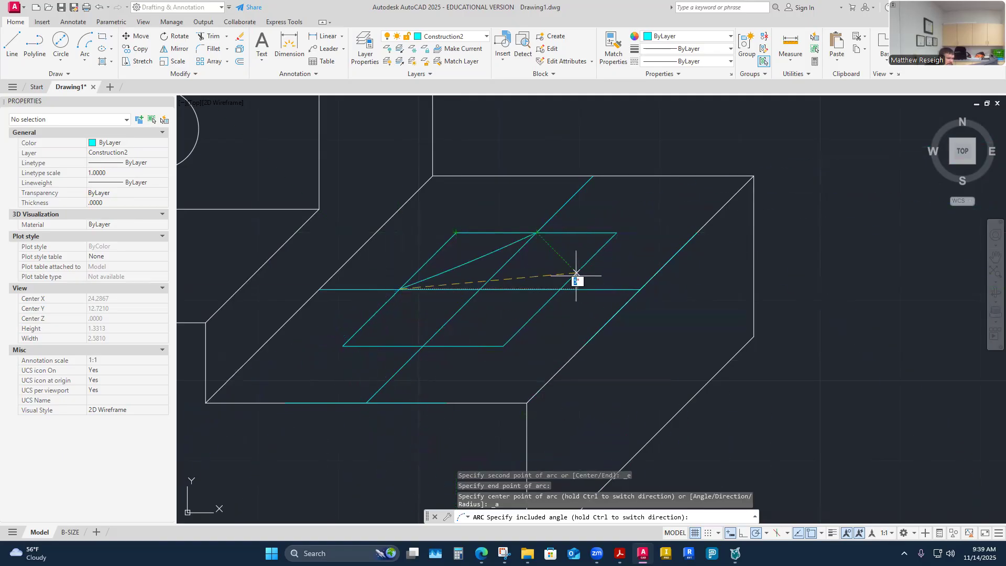
{"action": "key", "text": "Escape"}
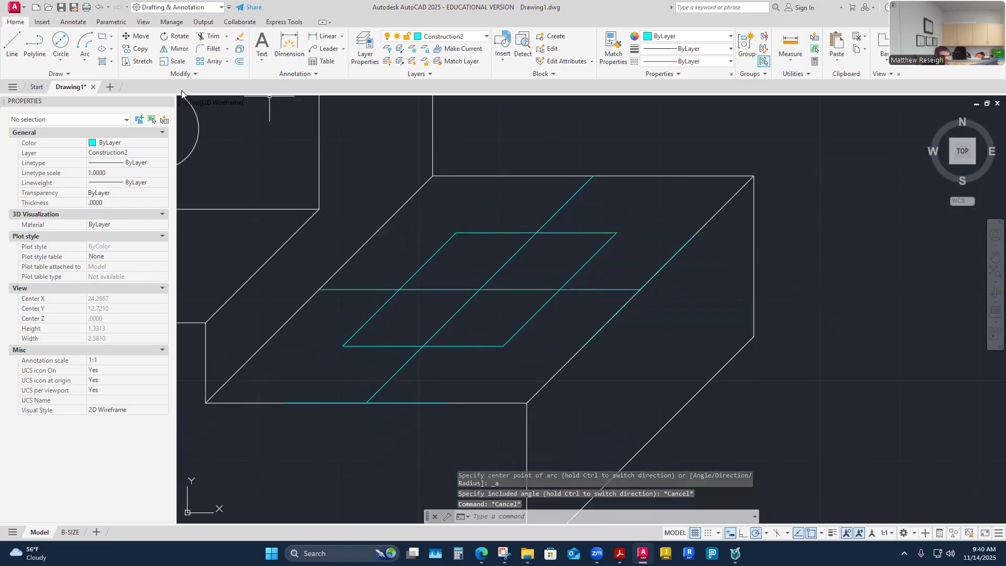
Step: Draw a Start, End, Angle arc from the parallelogram's back-side midpoint to its left-side midpoint with a 45° included angle
{"action": "left_click", "coordinate": [87, 44]}
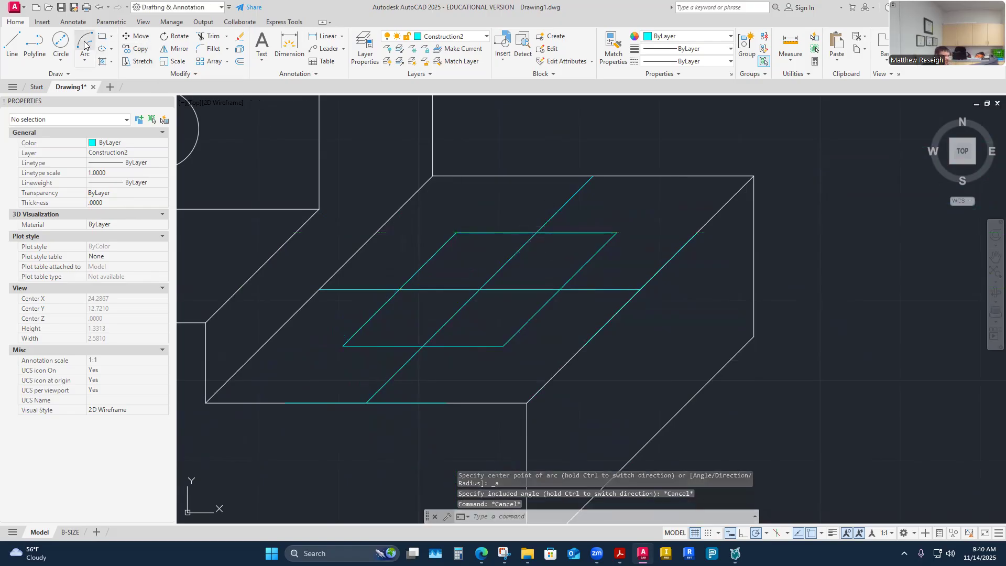
{"action": "left_click", "coordinate": [536, 232]}
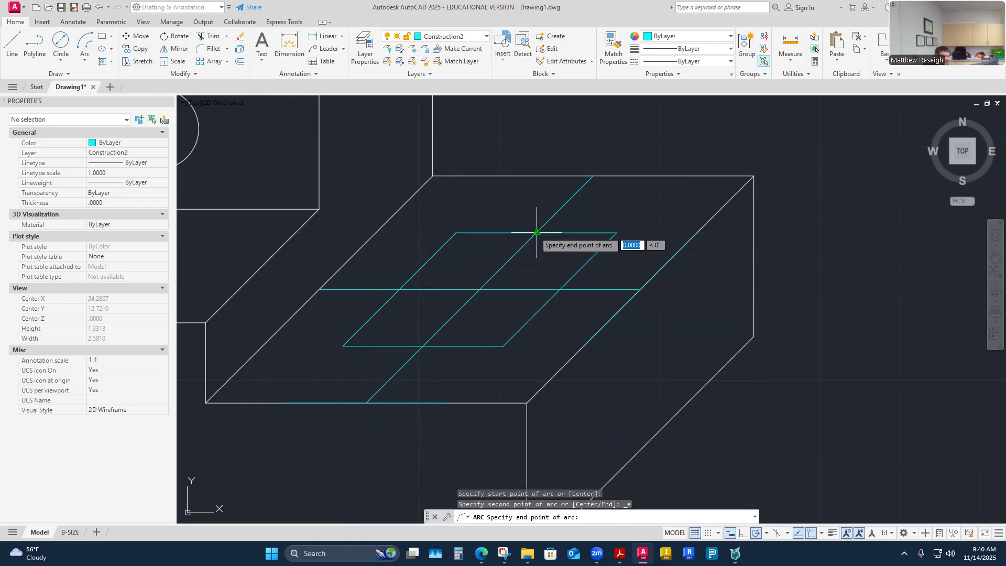
{"action": "left_click", "coordinate": [399, 289]}
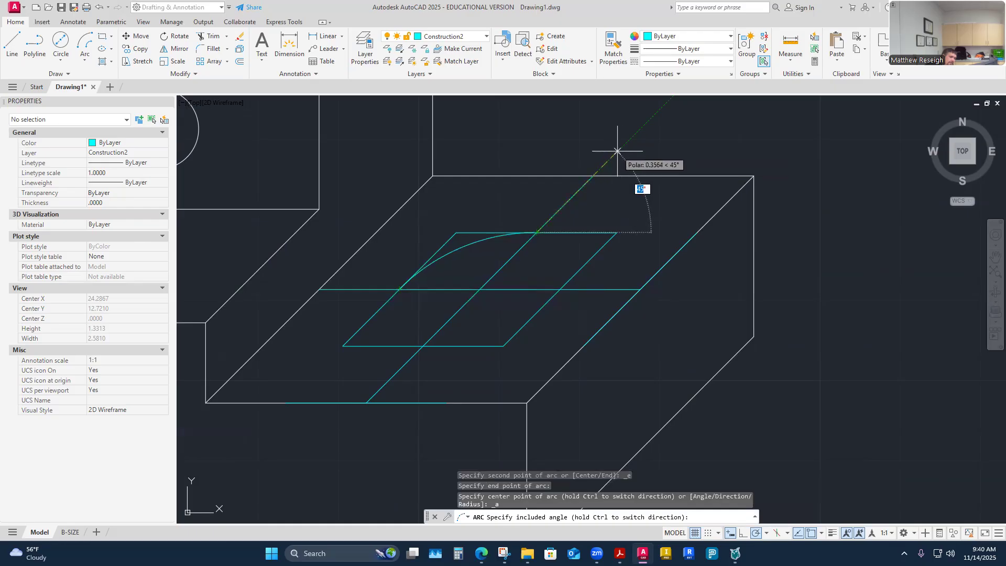
{"action": "left_click", "coordinate": [617, 151]}
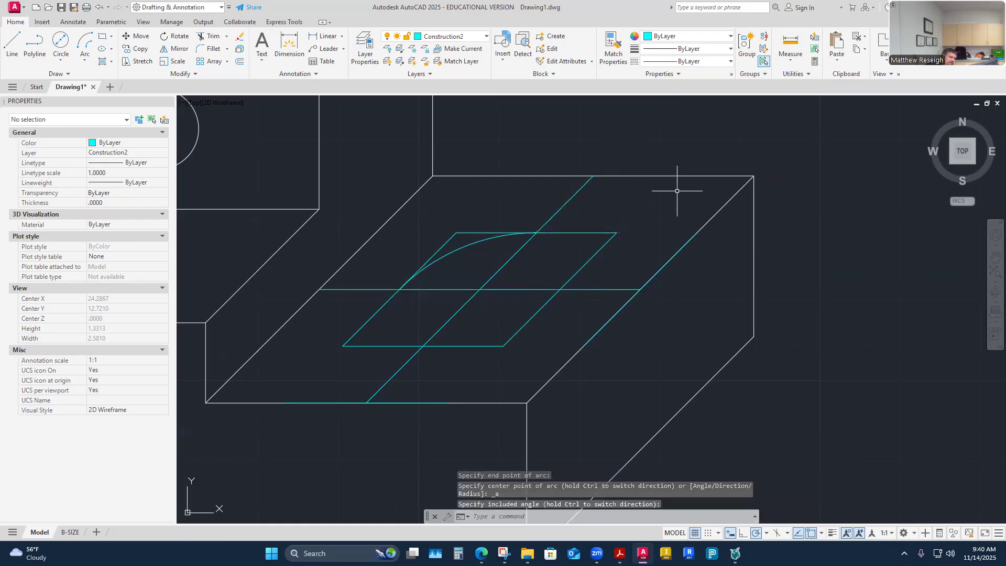
Step: Highlight the arc in the parallelogram's back-left corner to examine it, and erase it
{"action": "left_click", "coordinate": [463, 247]}
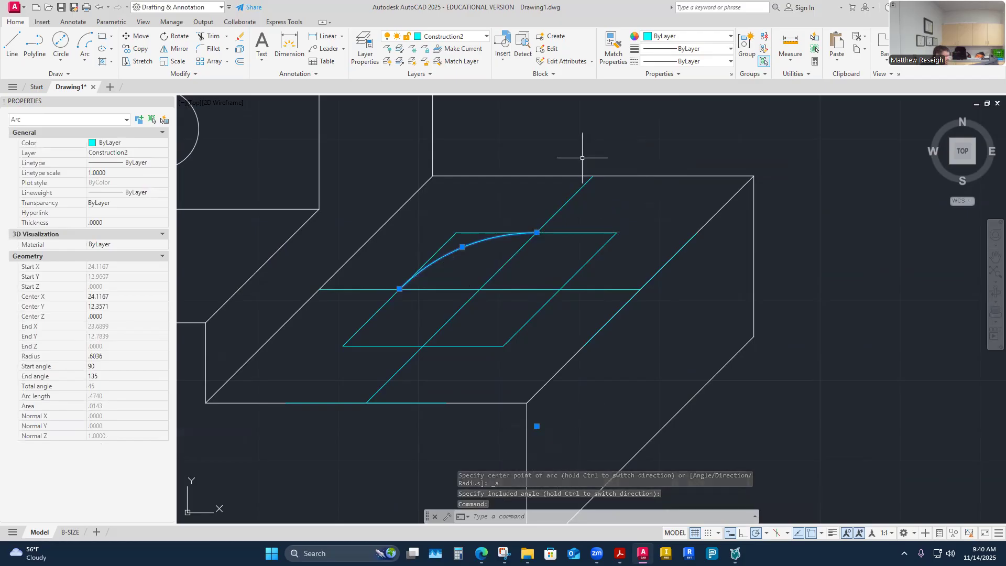
{"action": "key", "text": "Escape"}
{"action": "key", "text": "Escape"}
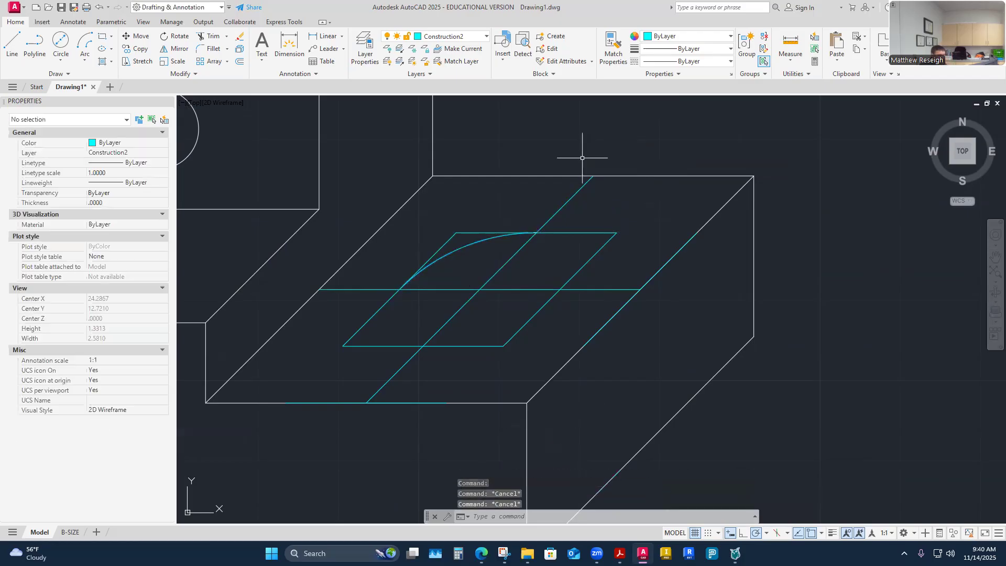
{"action": "left_click", "coordinate": [475, 243]}
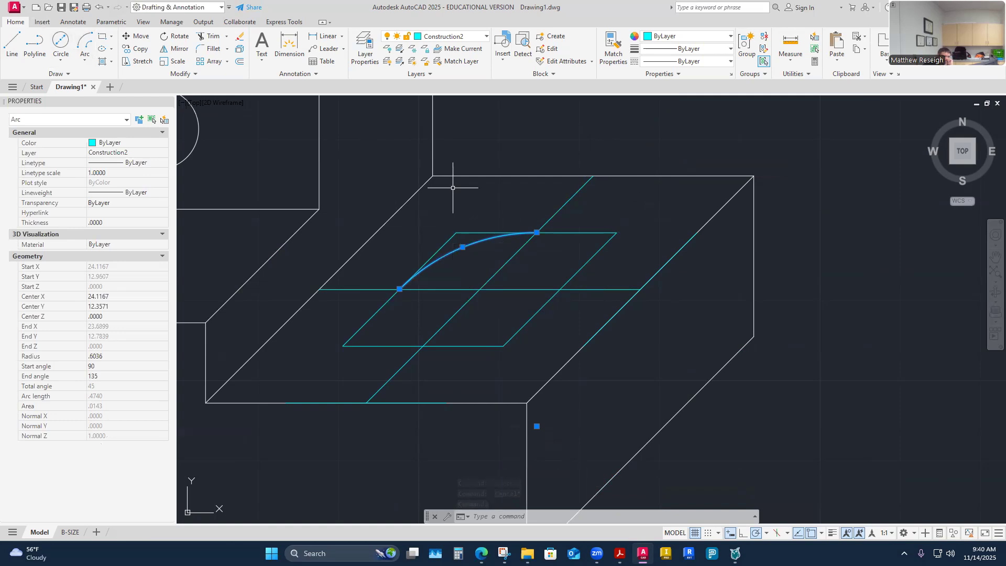
{"action": "key", "text": "Escape"}
{"action": "key", "text": "Escape"}
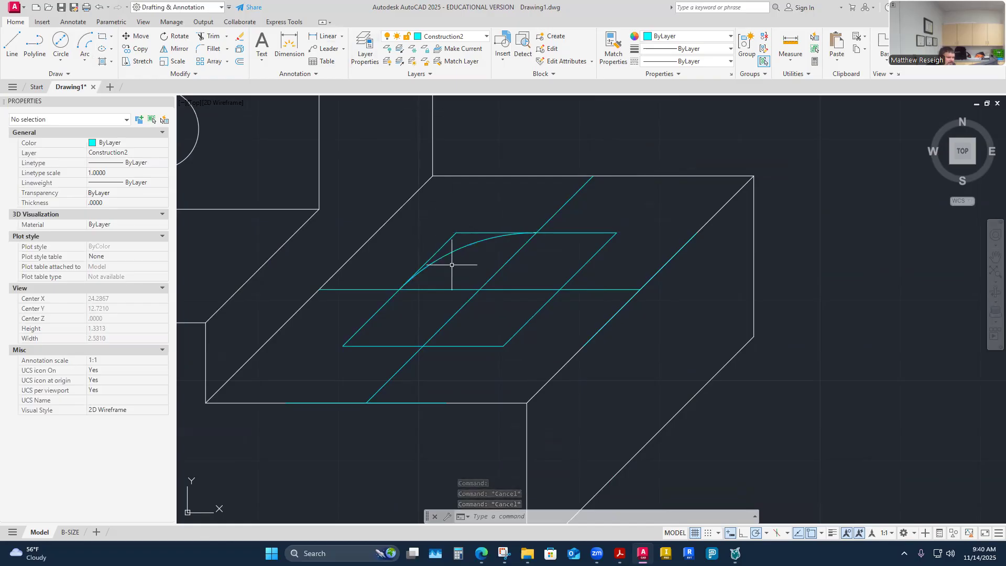
{"action": "left_click", "coordinate": [459, 250]}
{"action": "key", "text": "Delete"}
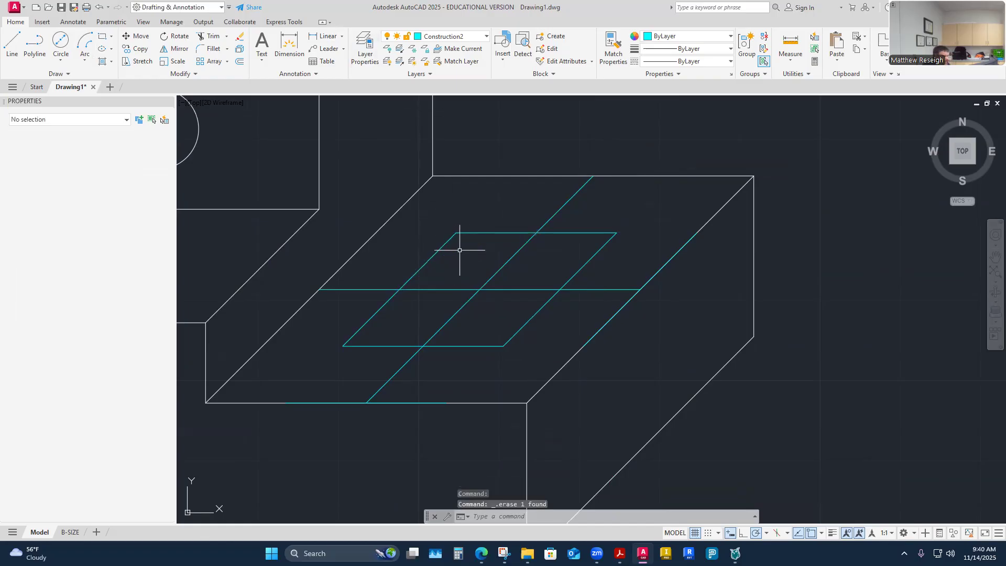
Step: Redraw the back-left arc with Start, End, Angle from the back-side midpoint to the left-side midpoint, using 45° polar tracking and a 45° included angle
{"action": "left_click", "coordinate": [84, 62]}
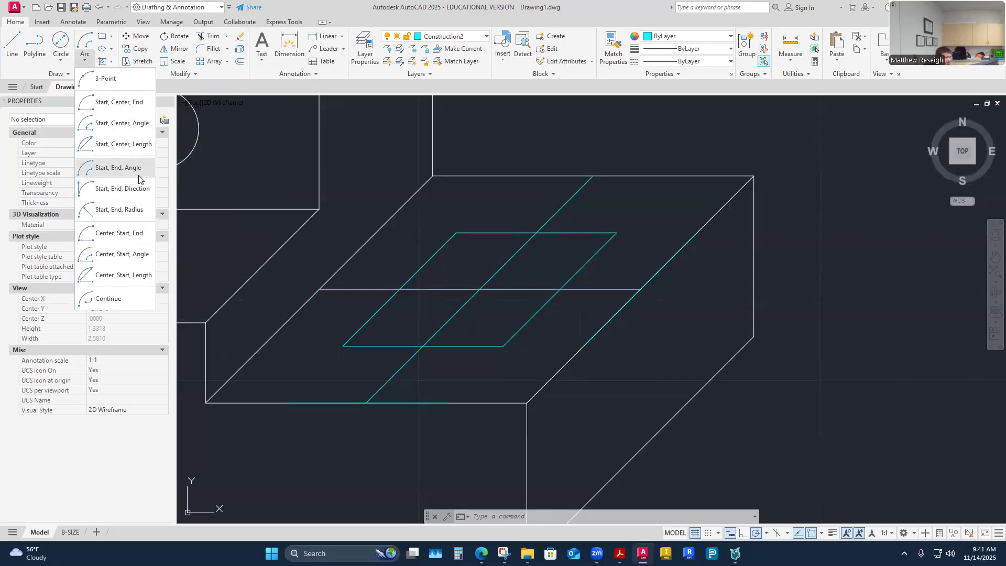
{"action": "left_click", "coordinate": [118, 168]}
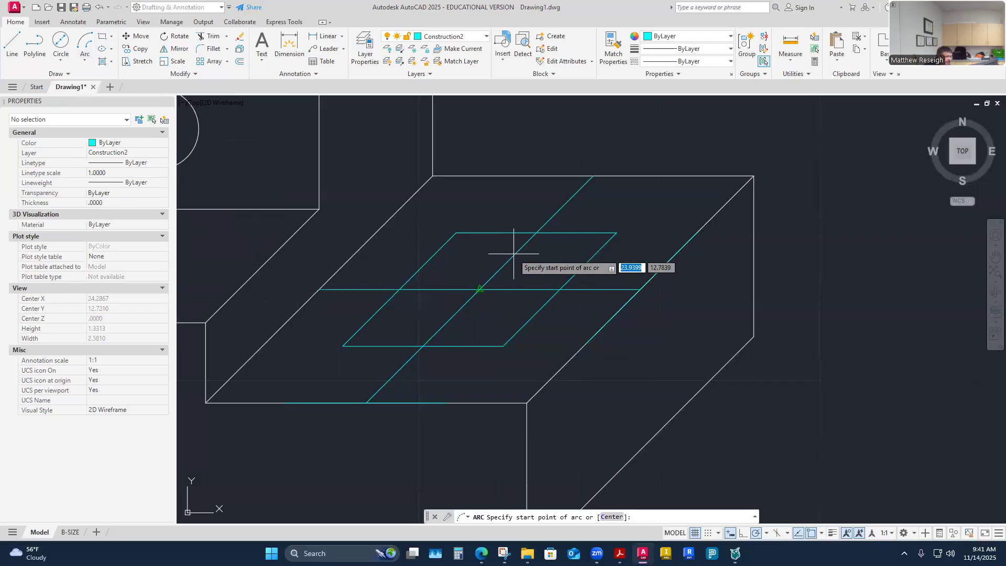
{"action": "left_click", "coordinate": [537, 232]}
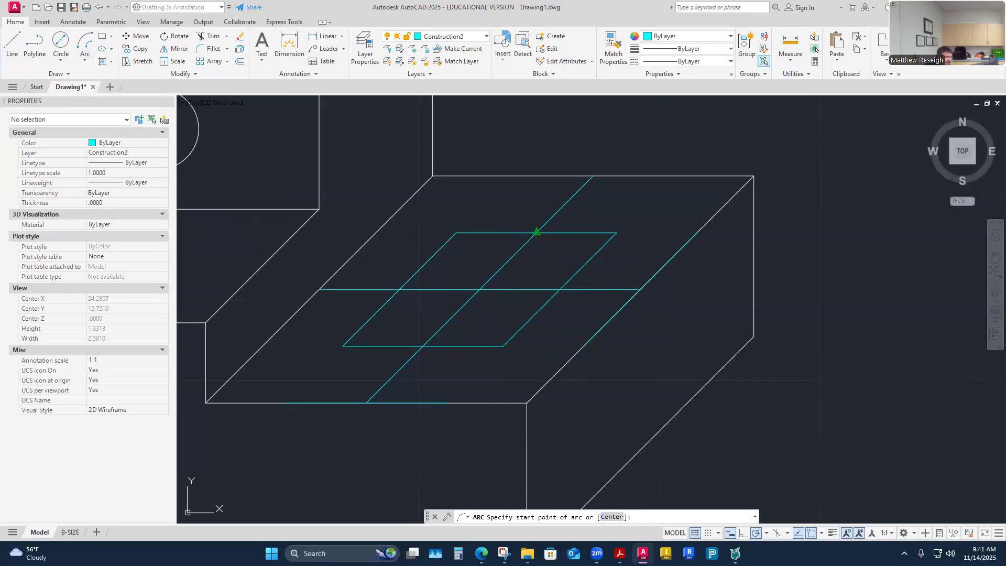
{"action": "left_click", "coordinate": [399, 289]}
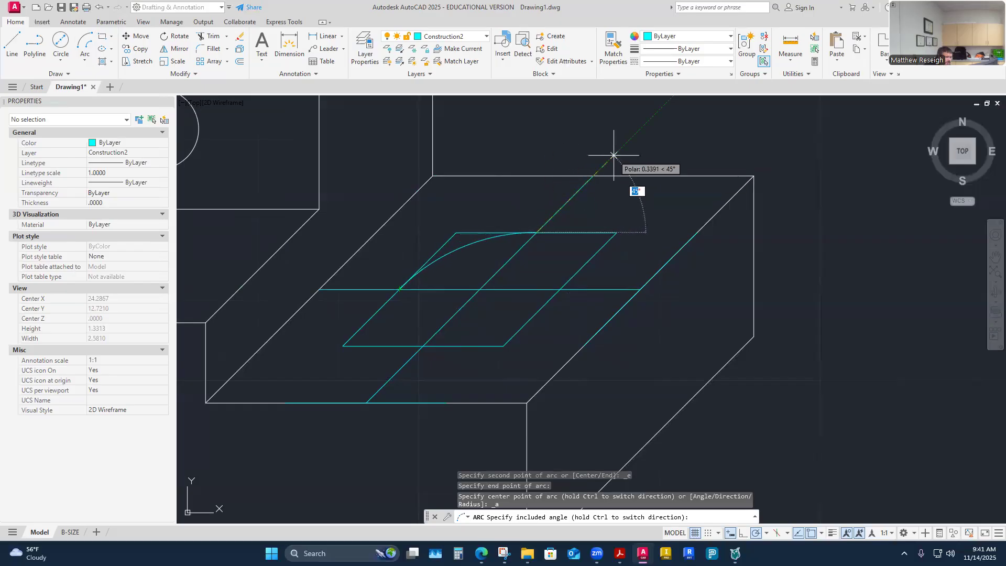
{"action": "left_click", "coordinate": [767, 533]}
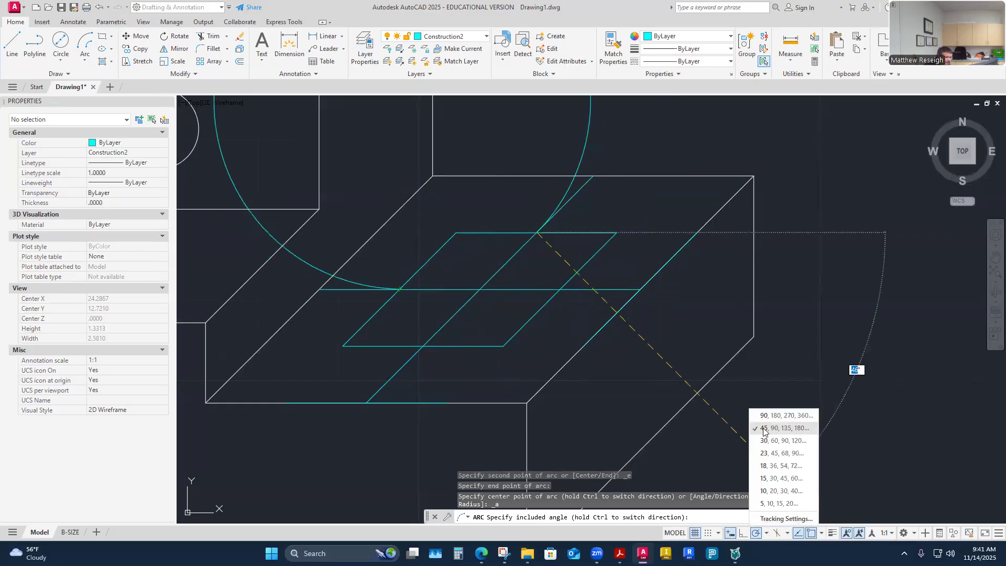
{"action": "left_click", "coordinate": [766, 434]}
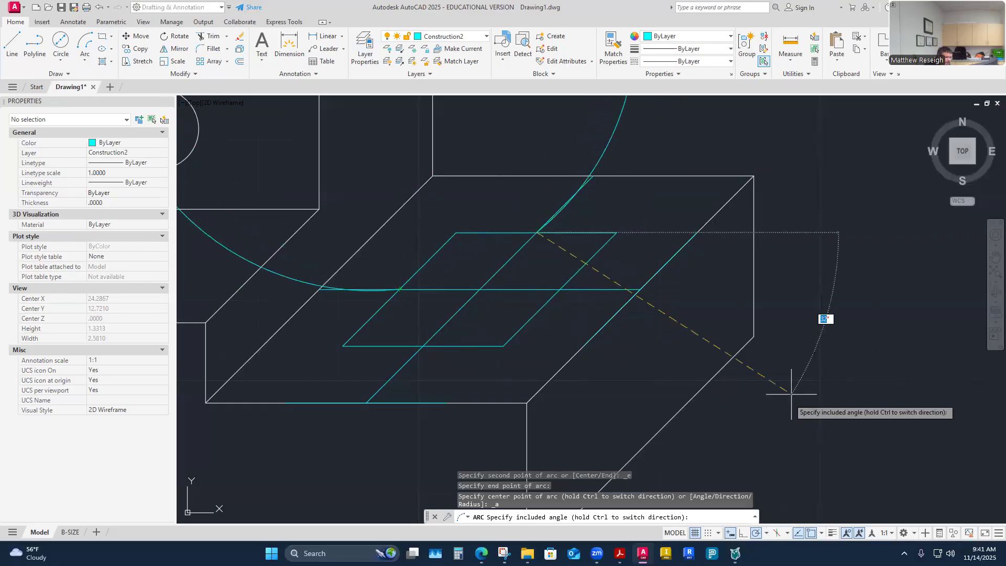
{"action": "left_click", "coordinate": [633, 140]}
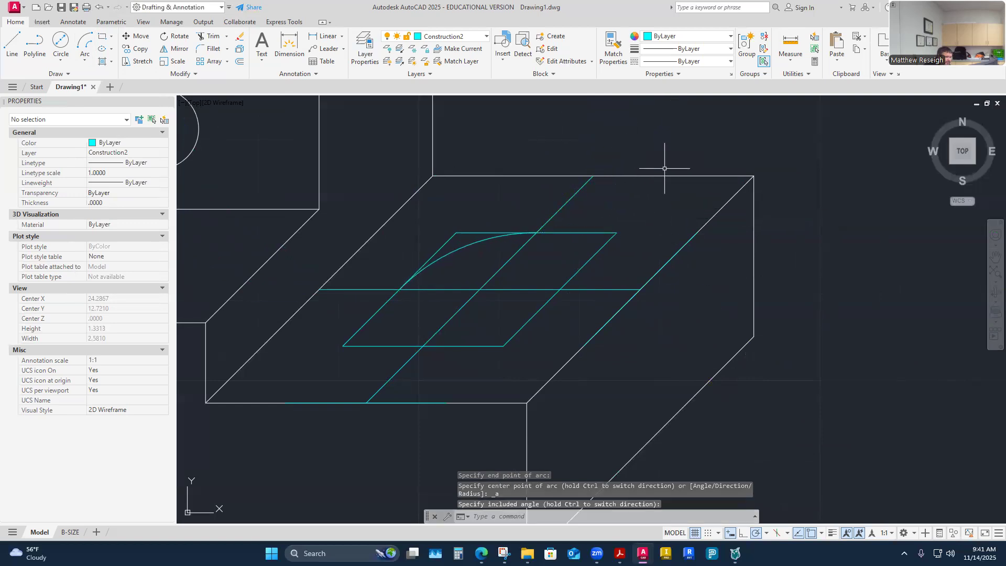
{"action": "key", "text": "Escape"}
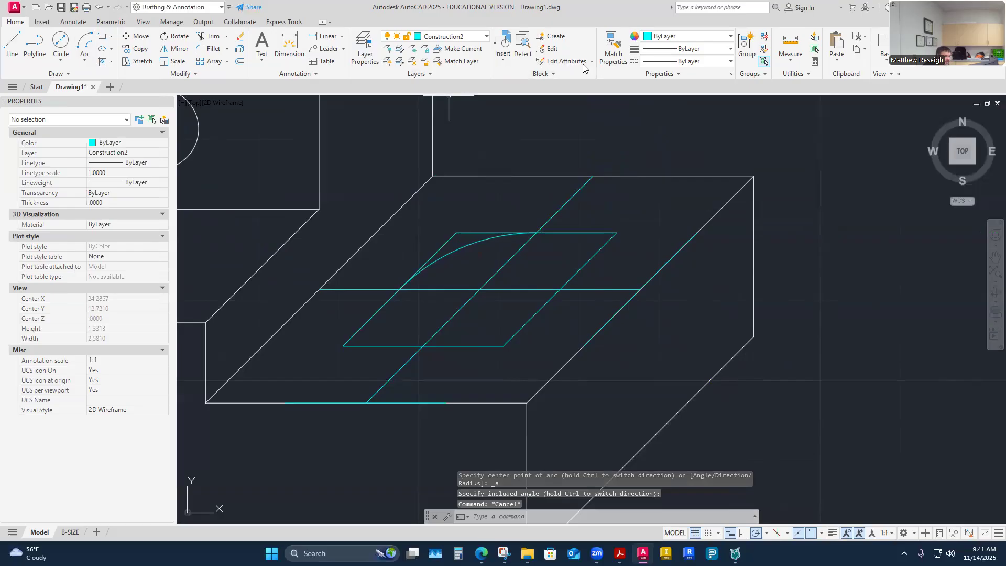
Step: Match the back-left arc's properties to the white back edge of the step face
{"action": "left_click", "coordinate": [612, 47]}
{"action": "left_click", "coordinate": [512, 176]}
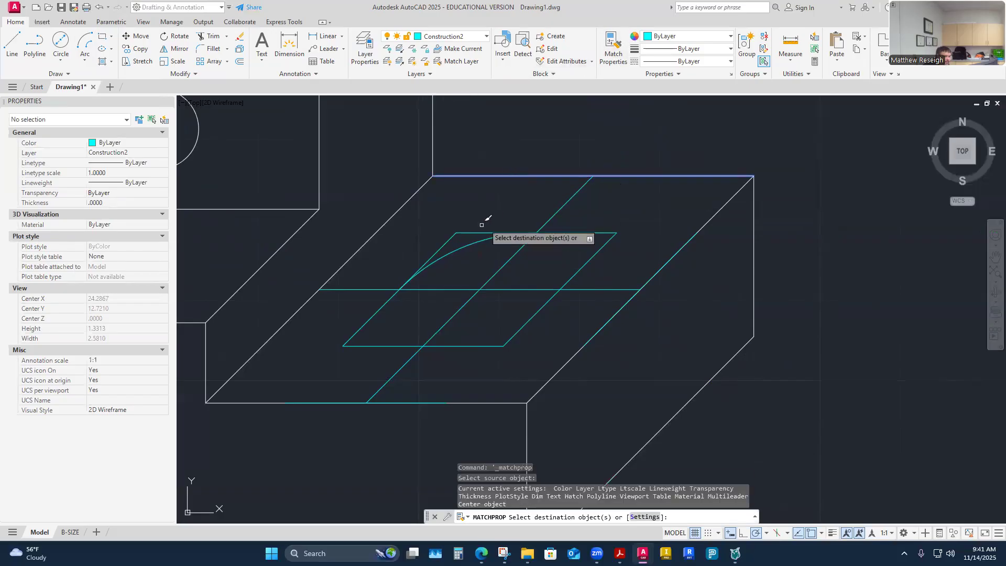
{"action": "left_click", "coordinate": [469, 240]}
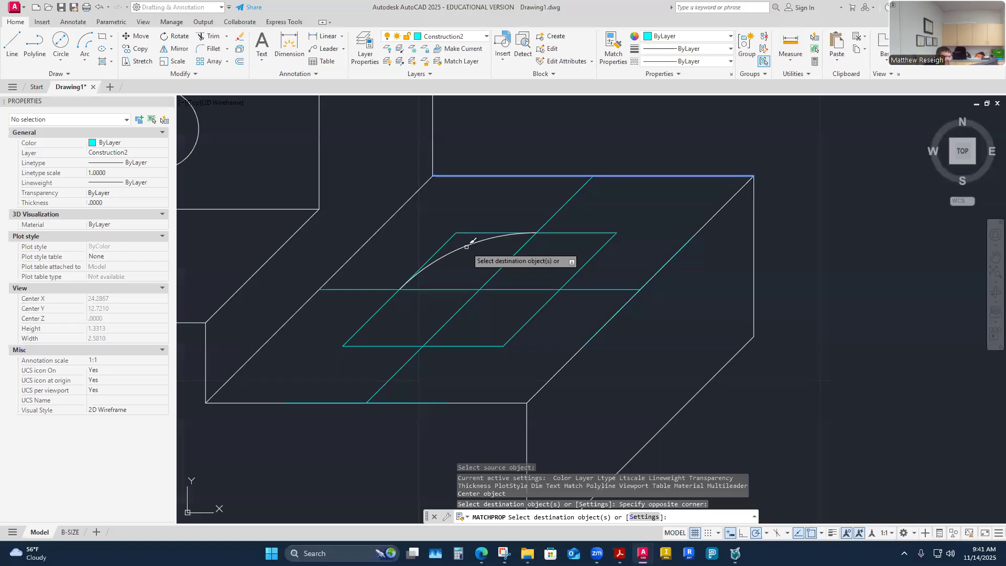
{"action": "key", "text": "Escape"}
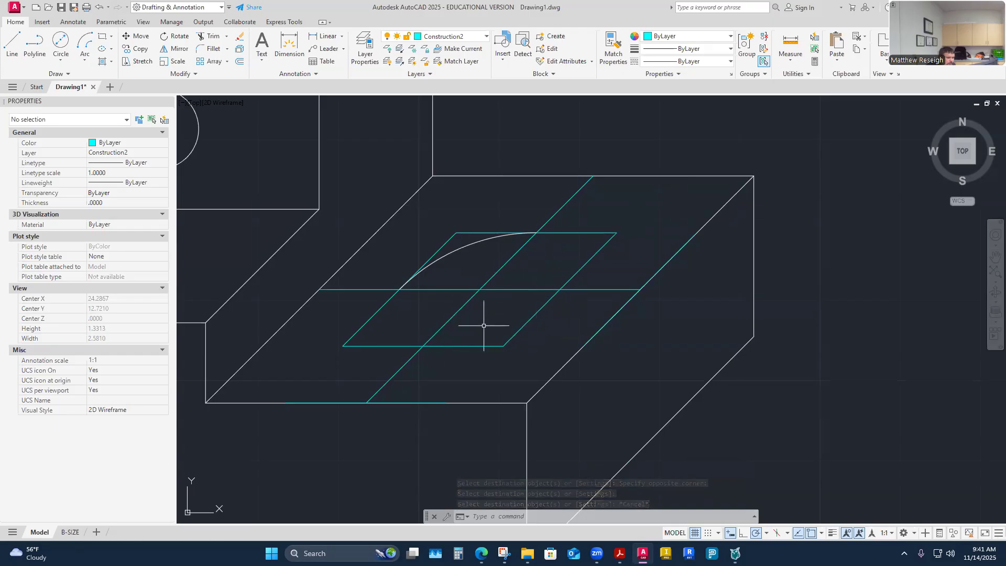
{"action": "left_click", "coordinate": [76, 49]}
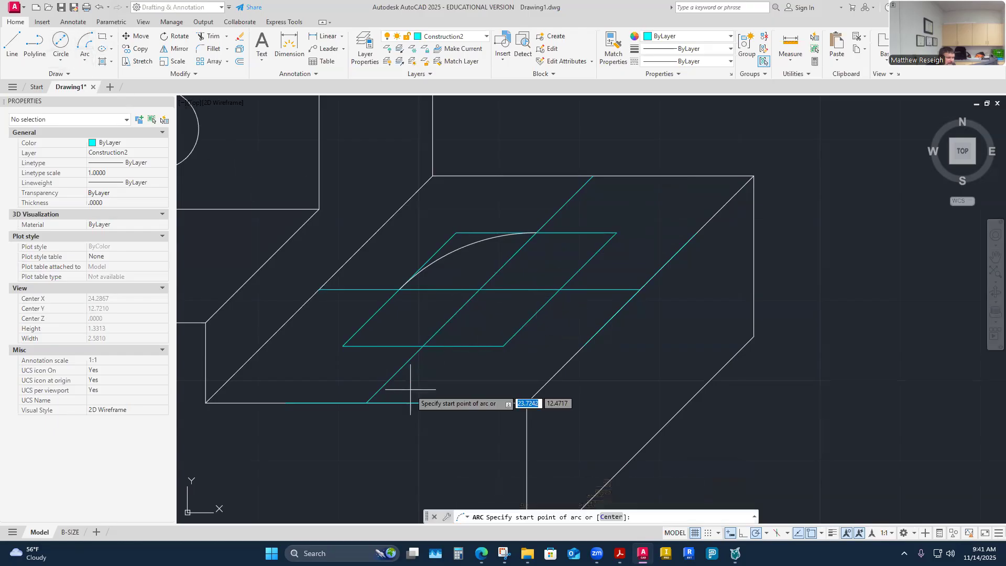
{"action": "left_click", "coordinate": [423, 346]}
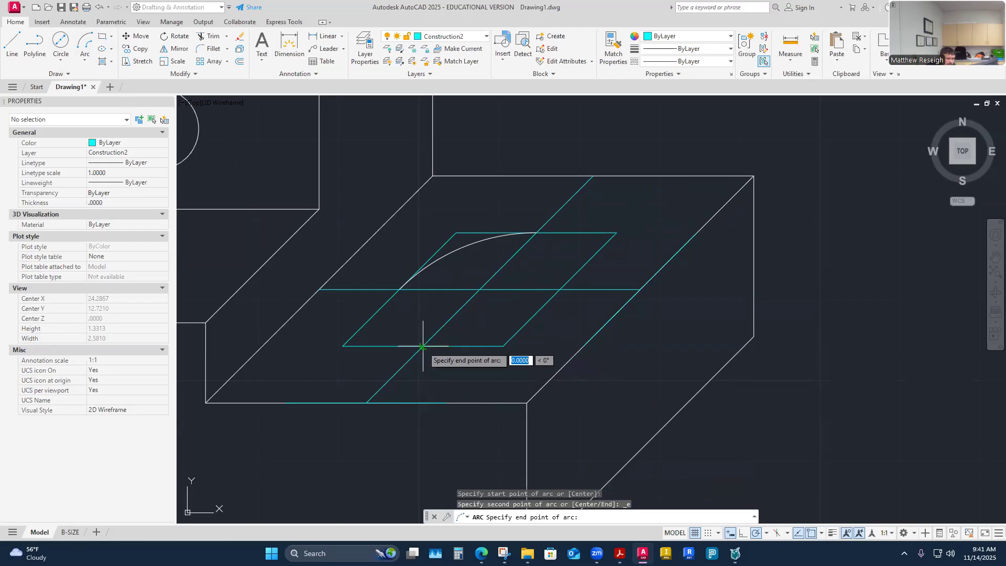
{"action": "left_click", "coordinate": [560, 289]}
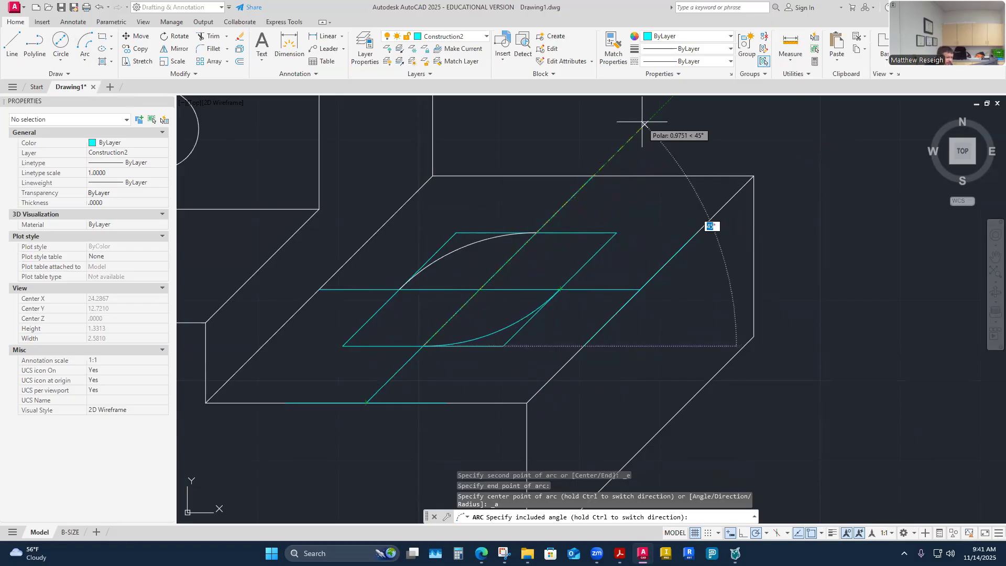
{"action": "key", "text": "Escape"}
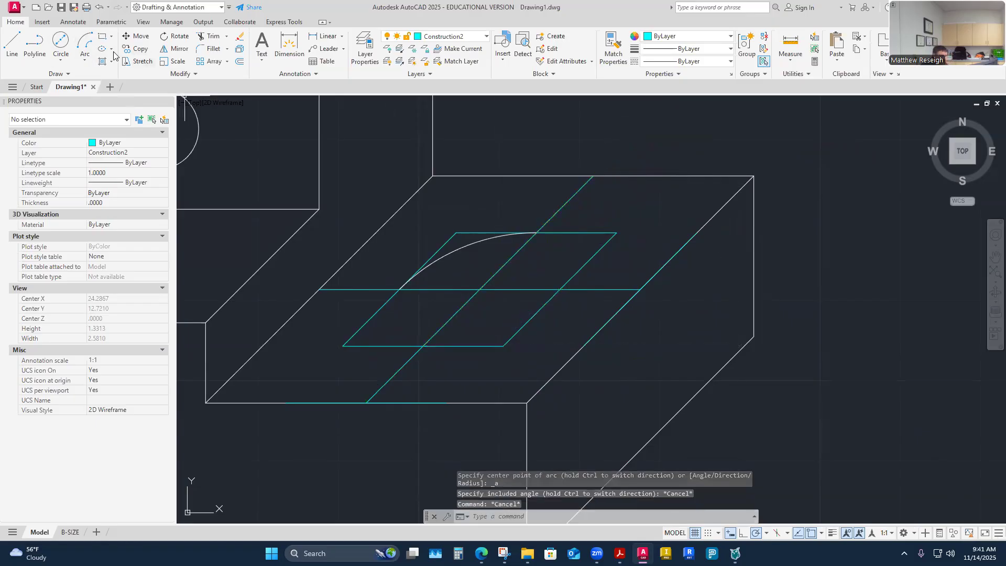
{"action": "left_click", "coordinate": [82, 45]}
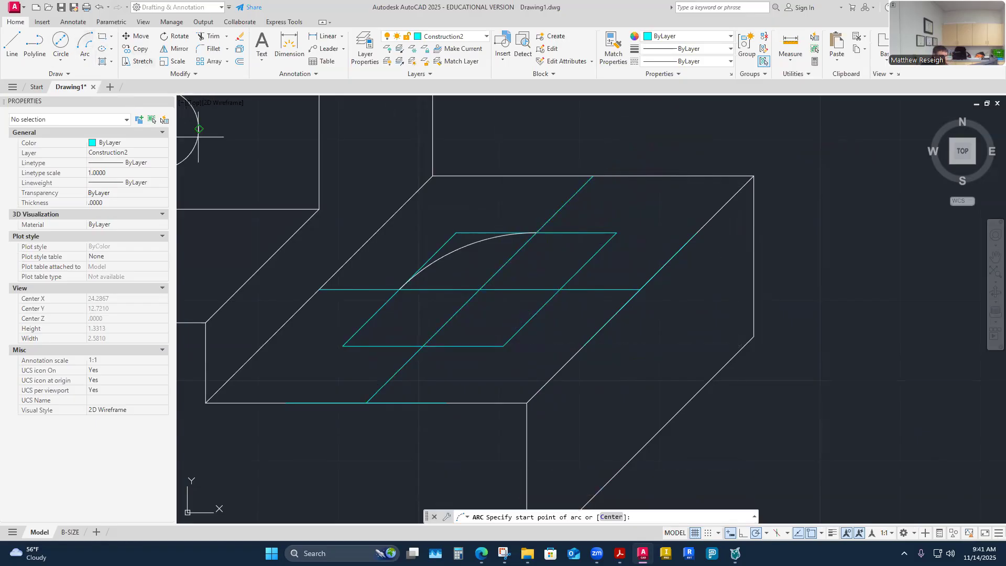
{"action": "left_click", "coordinate": [560, 288]}
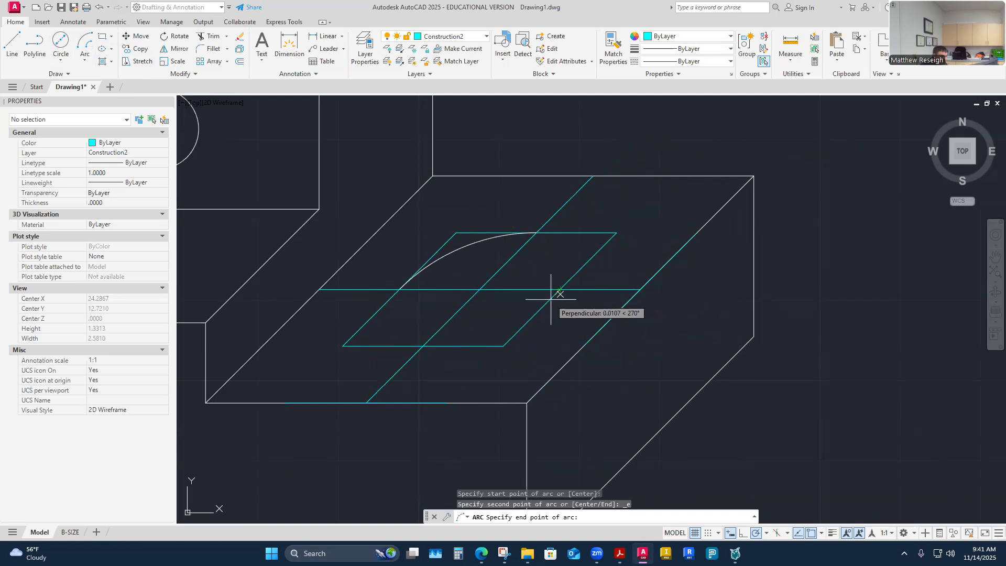
{"action": "left_click", "coordinate": [423, 346]}
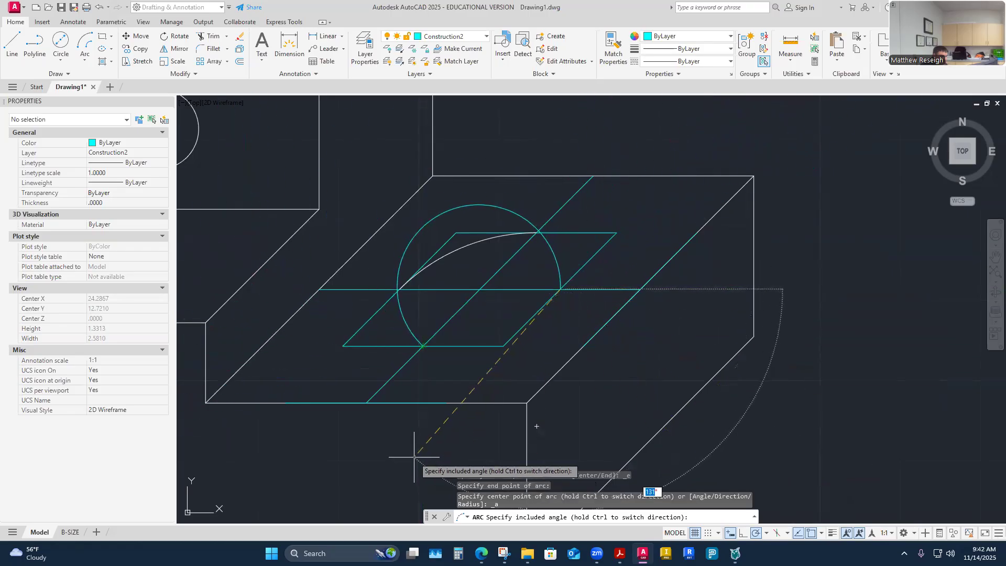
{"action": "key", "text": "Escape"}
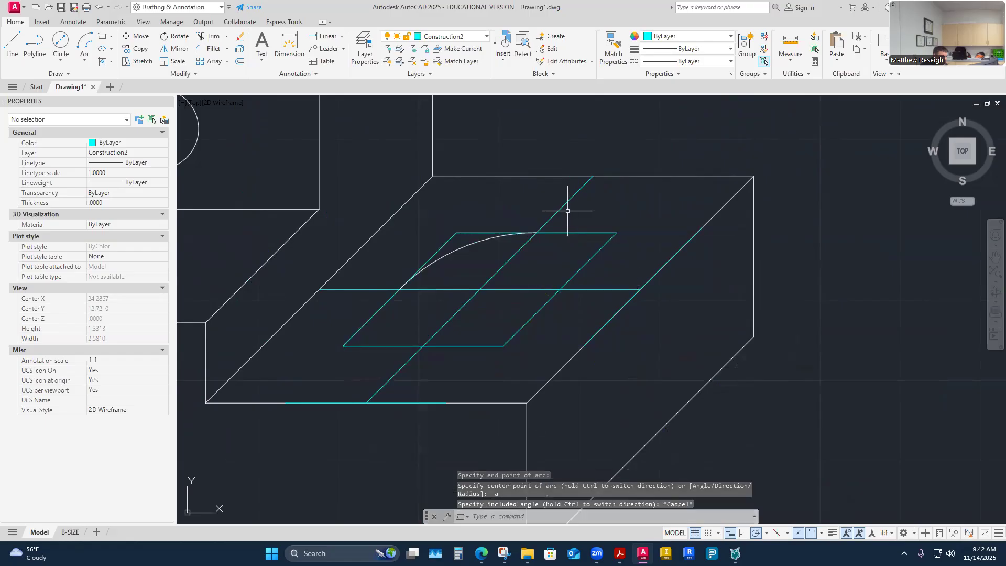
Step: Draw a Start, End, Angle arc from the parallelogram's front-side midpoint to its right-side midpoint, matching the back-left arc's included angle
{"action": "left_click", "coordinate": [87, 46]}
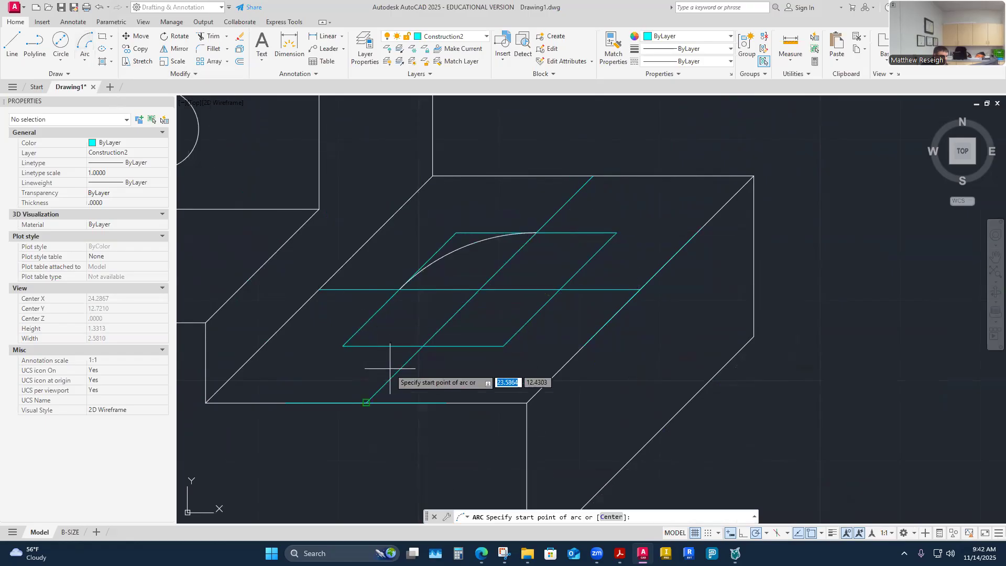
{"action": "left_click", "coordinate": [423, 346]}
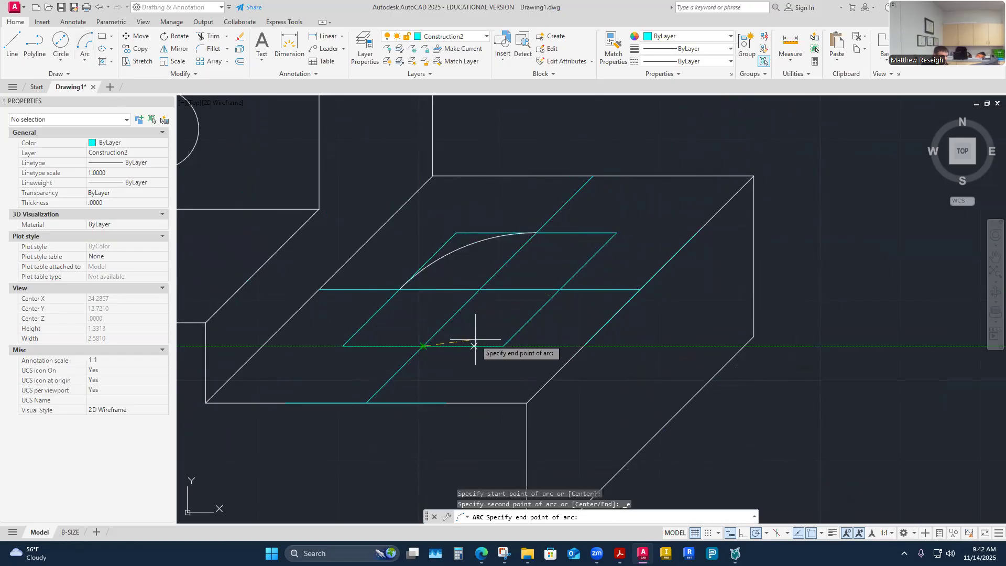
{"action": "left_click", "coordinate": [560, 289]}
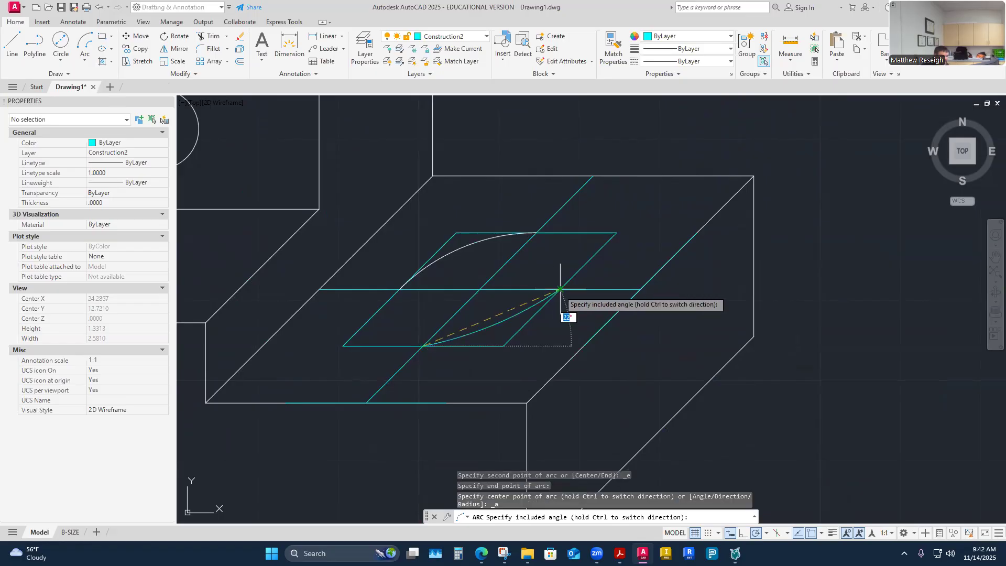
{"action": "left_click", "coordinate": [630, 142]}
Step: Match the front-right arc's properties to the white back-left arc
{"action": "left_click", "coordinate": [613, 48]}
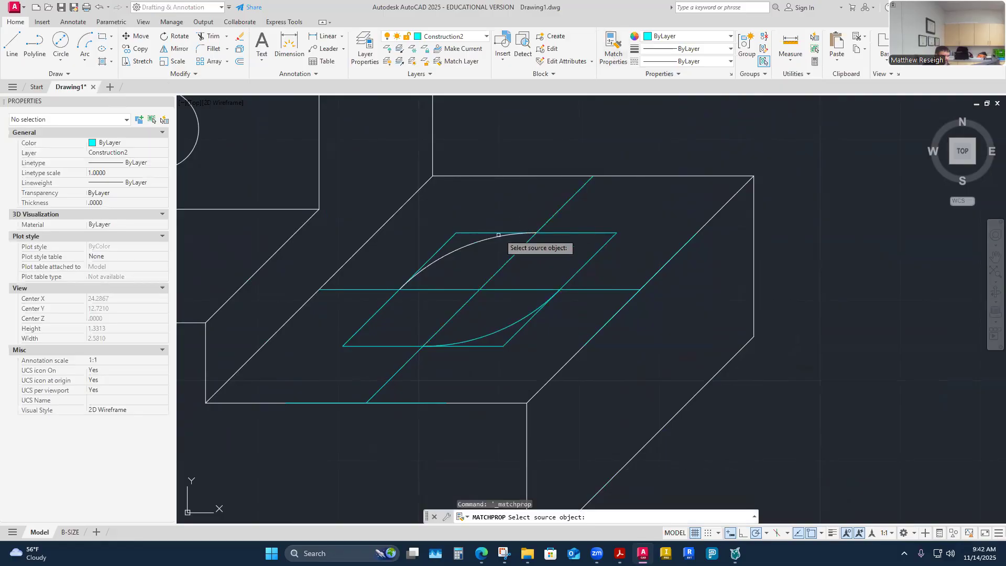
{"action": "left_click", "coordinate": [498, 235]}
{"action": "key", "text": "Escape"}
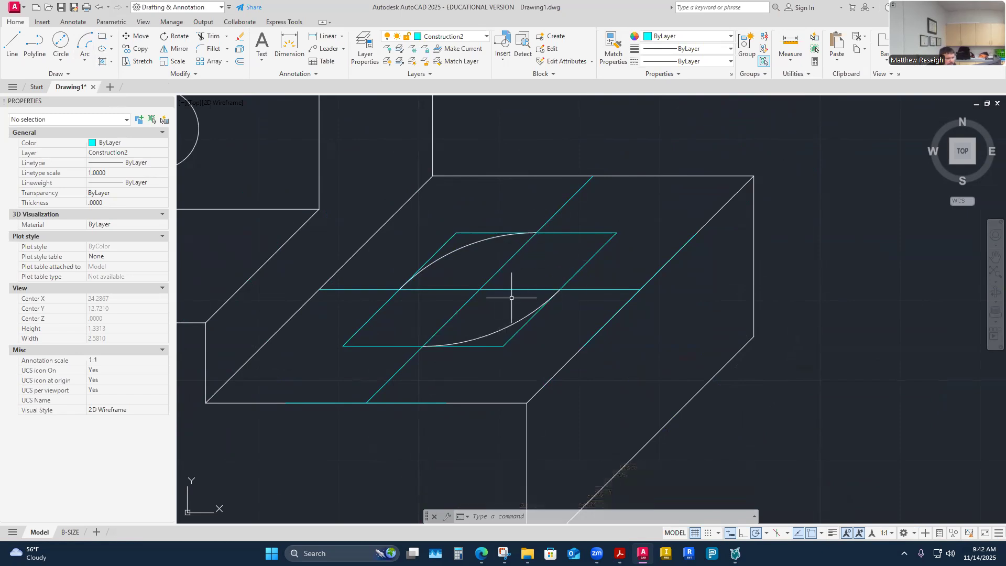
Step: Draw a Start, End, Angle arc from the parallelogram's right-side midpoint to its back-side midpoint, bulging toward the back-right corner
{"action": "left_click", "coordinate": [88, 47]}
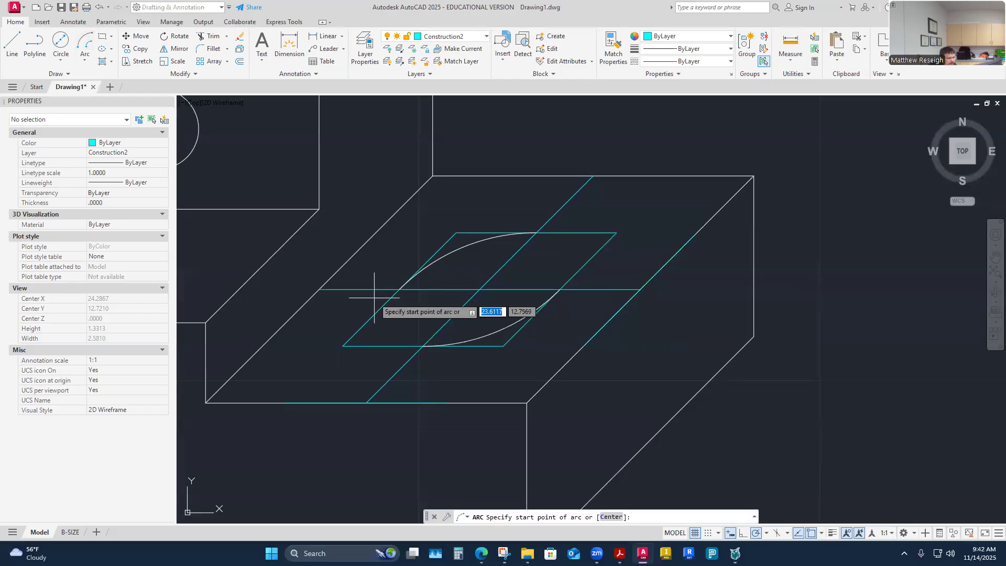
{"action": "left_click", "coordinate": [560, 289]}
{"action": "left_click", "coordinate": [537, 232]}
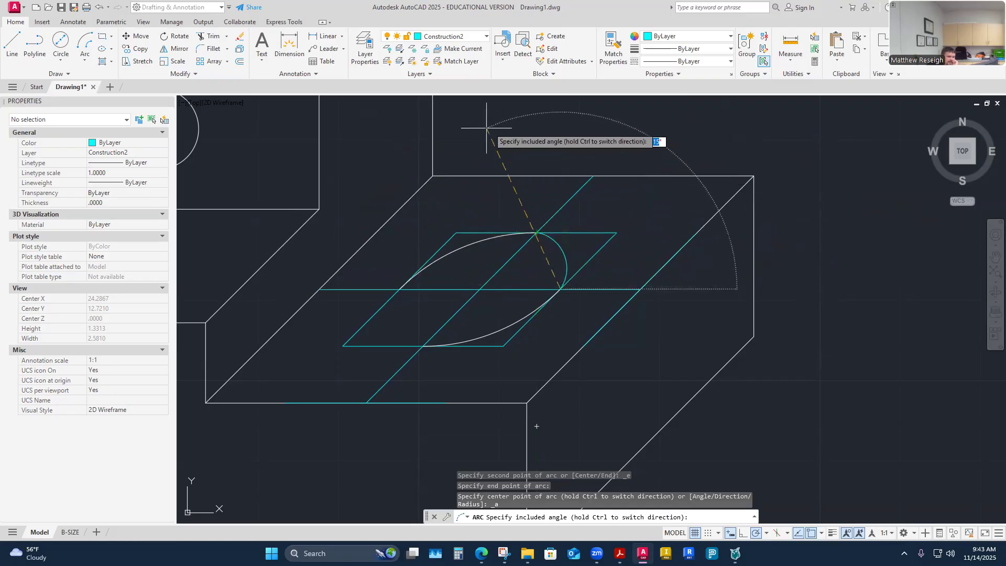
{"action": "key", "text": "Escape"}
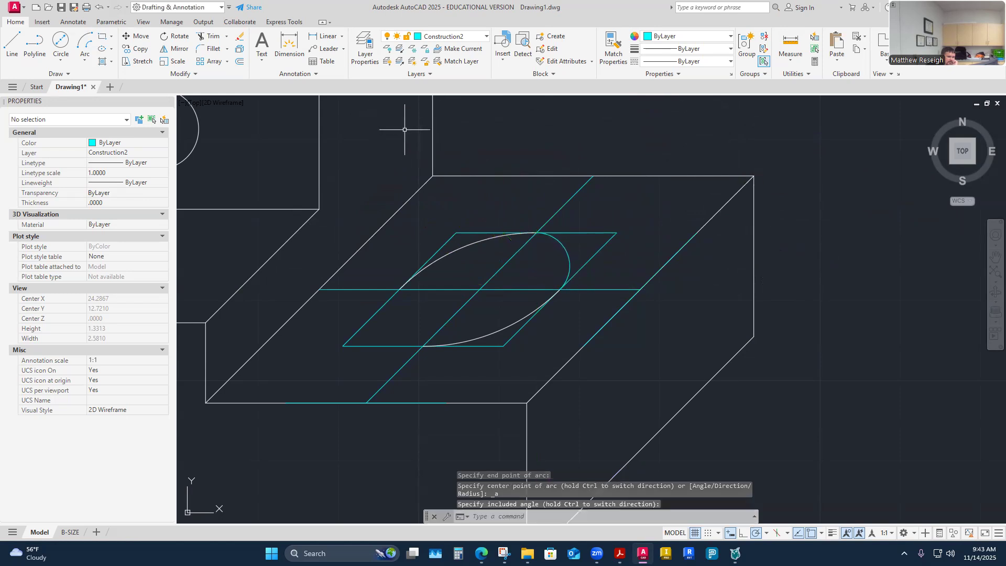
Step: Match the back-right arc's properties to the white back-left arc
{"action": "left_click", "coordinate": [624, 50]}
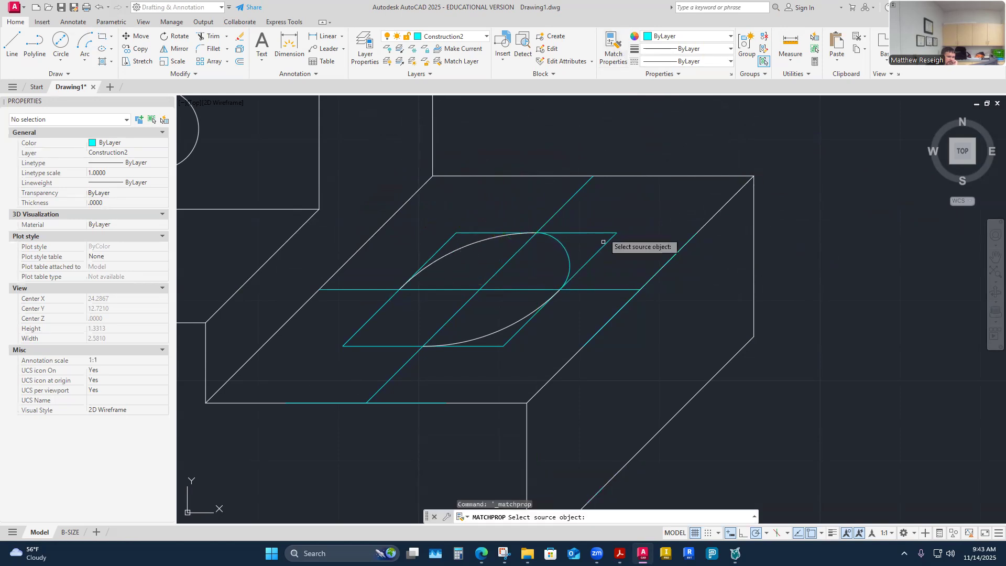
{"action": "left_click", "coordinate": [487, 244]}
{"action": "right_click", "coordinate": [579, 144]}
{"action": "left_click", "coordinate": [613, 148]}
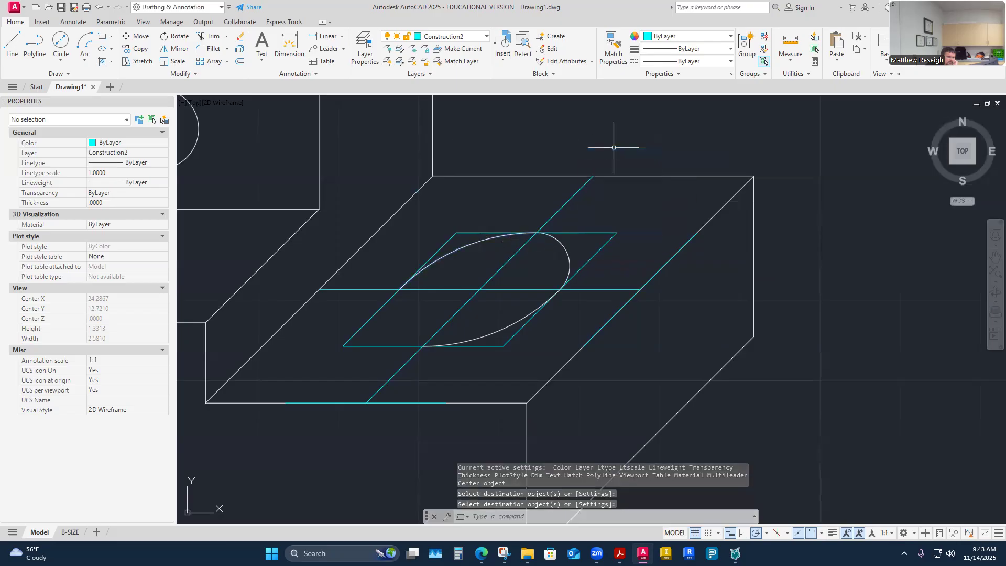
{"action": "left_click", "coordinate": [84, 43]}
{"action": "left_click", "coordinate": [422, 346]}
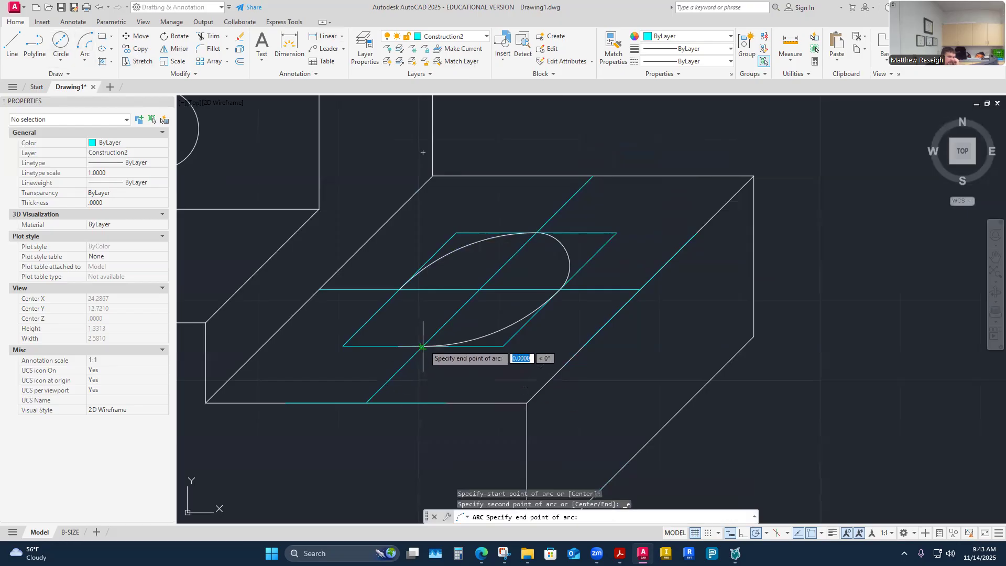
{"action": "left_click", "coordinate": [399, 289]}
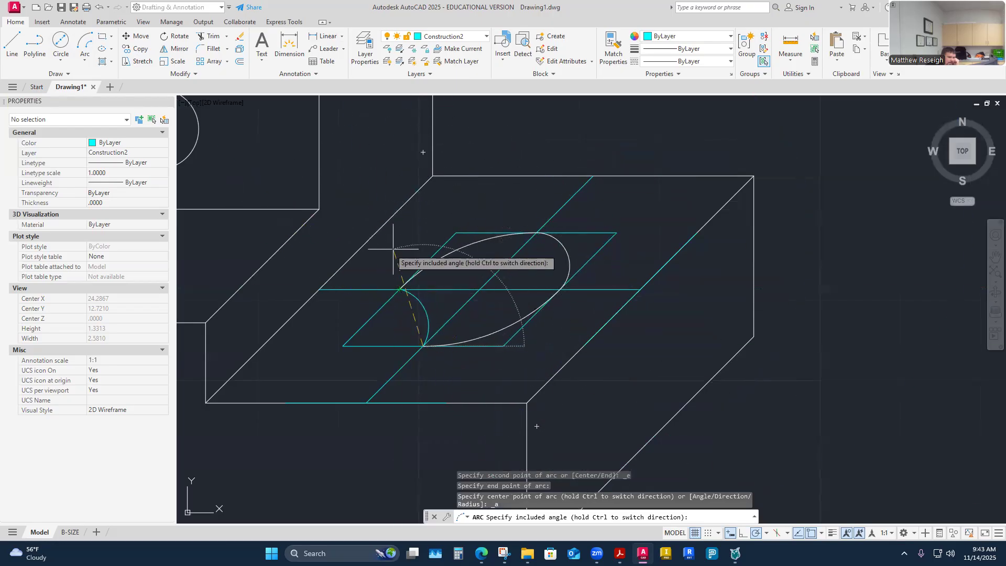
{"action": "key", "text": "Escape"}
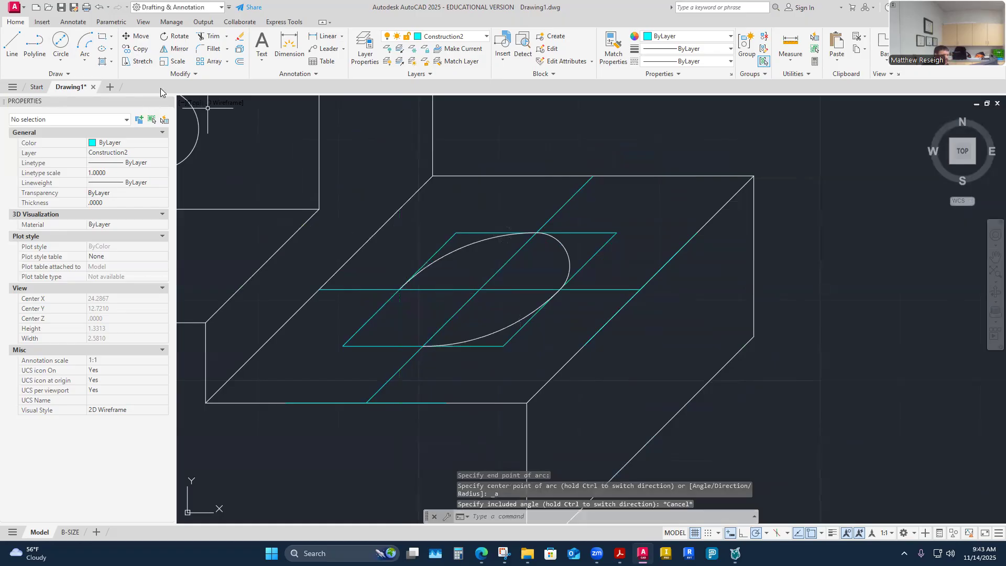
Step: Draw a Start, End, Angle arc from the parallelogram's left-side midpoint to its front-side midpoint with a 135° included angle
{"action": "left_click", "coordinate": [82, 43]}
{"action": "left_click", "coordinate": [399, 289]}
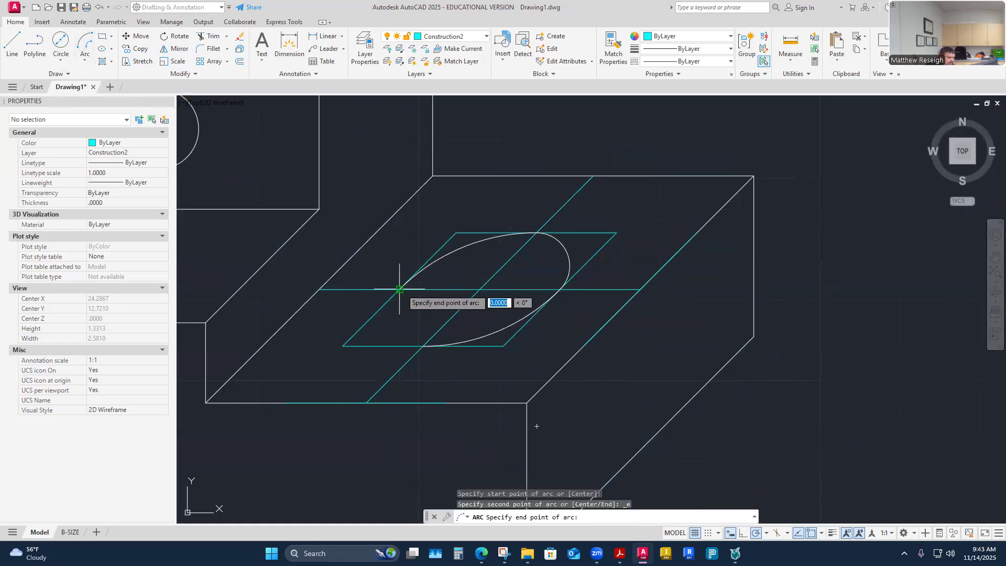
{"action": "left_click", "coordinate": [422, 345]}
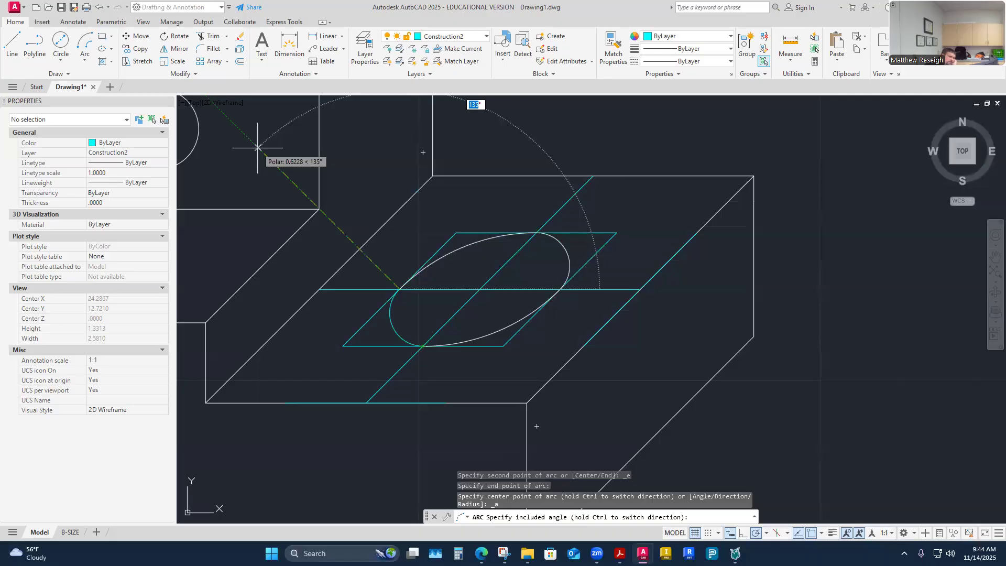
{"action": "key", "text": "Escape"}
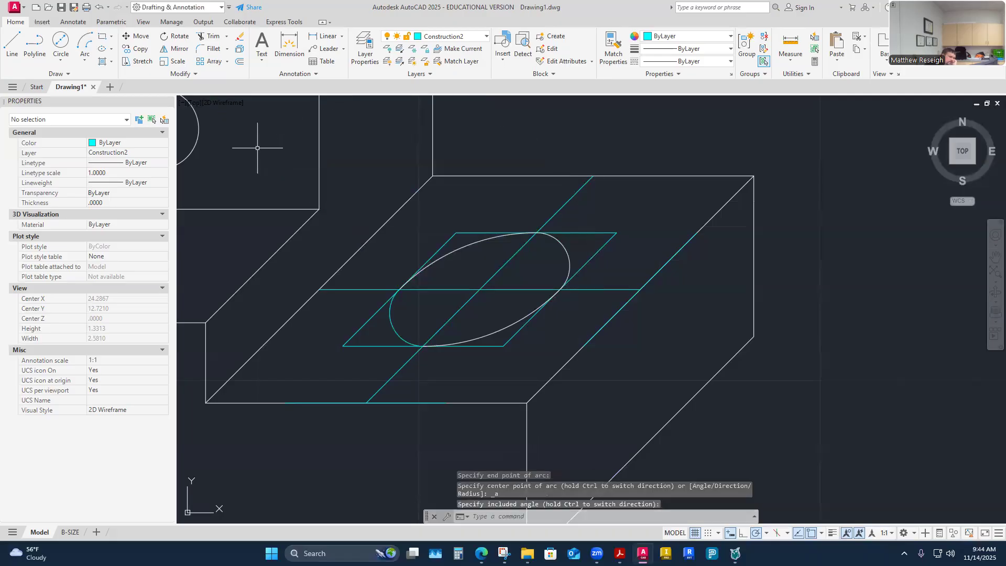
Step: Match the front-left arc's properties to the white back-left arc
{"action": "left_click", "coordinate": [613, 47]}
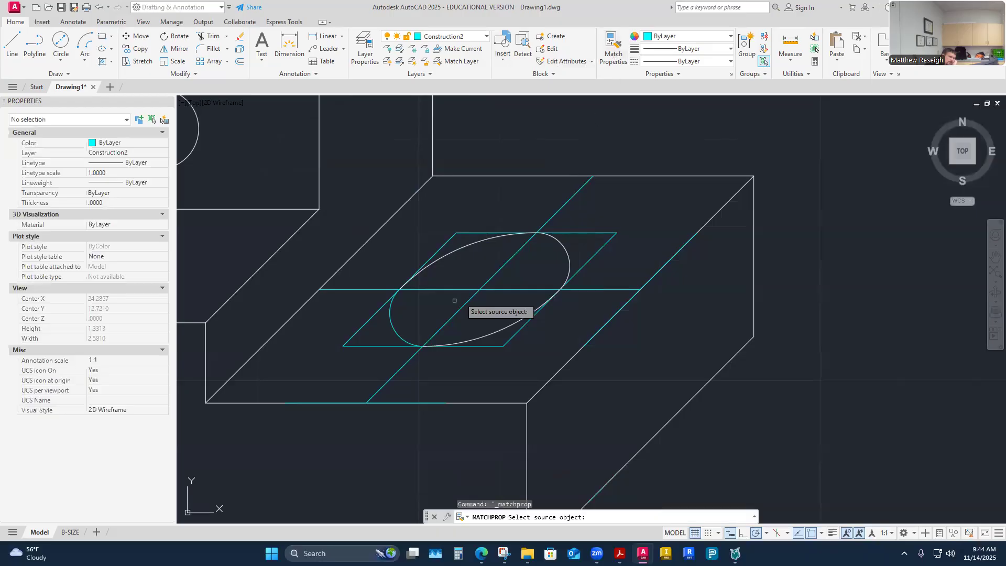
{"action": "left_click", "coordinate": [459, 247]}
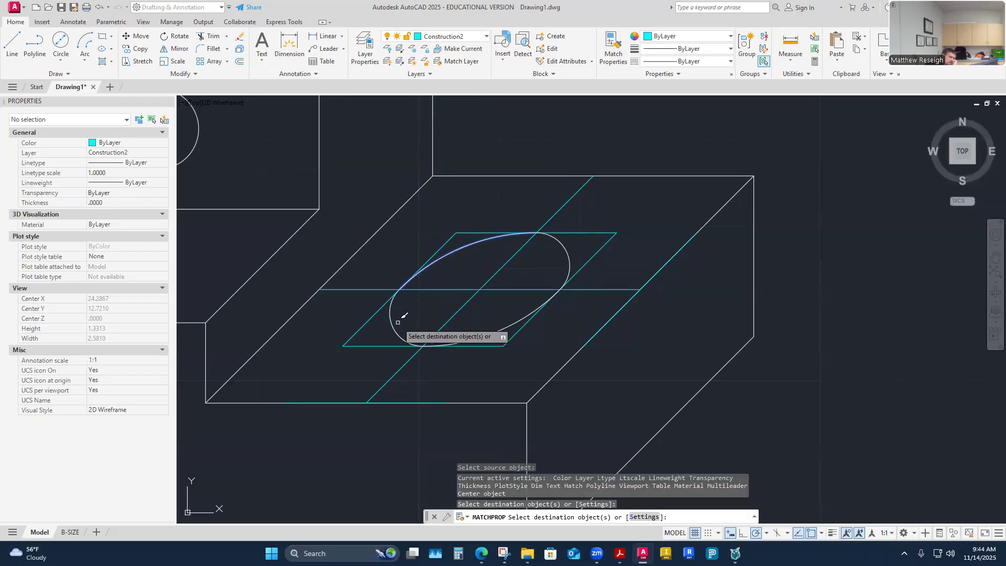
{"action": "key", "text": "Escape"}
{"action": "key", "text": "Escape"}
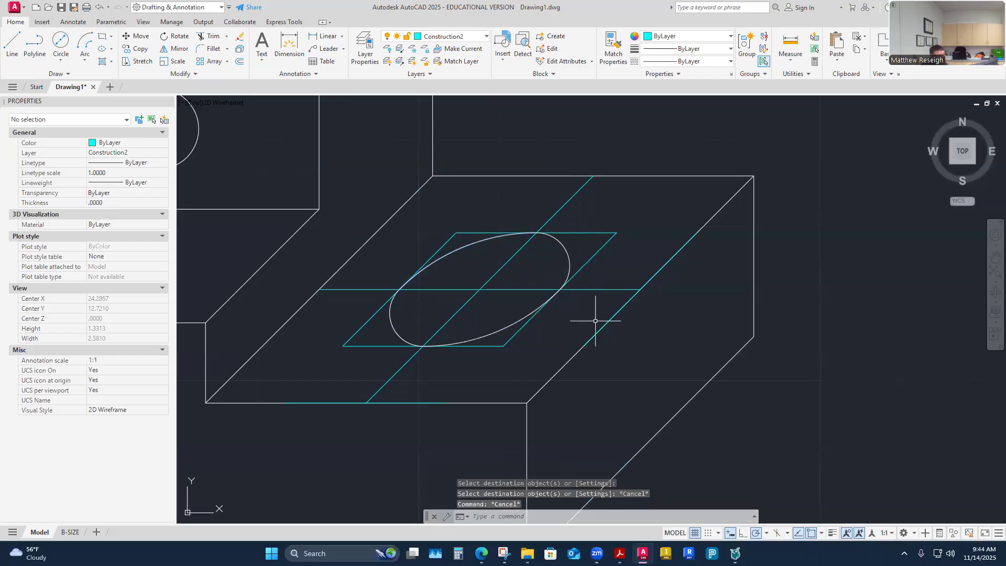
Step: Make Visible-Object the current layer and turn off the Construction2 layer
{"action": "left_click", "coordinate": [486, 36]}
{"action": "left_click", "coordinate": [457, 276]}
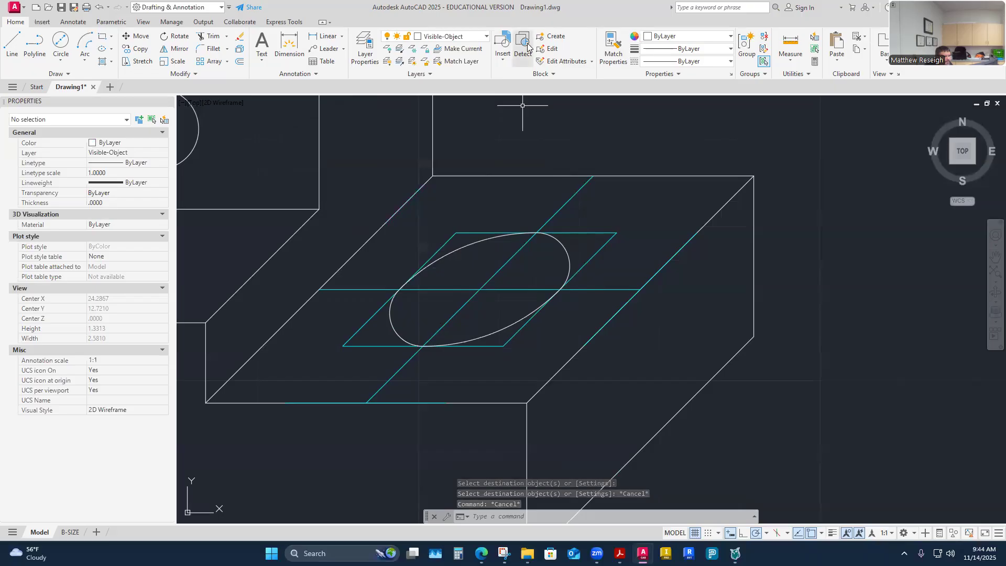
{"action": "left_click", "coordinate": [486, 36]}
{"action": "left_click", "coordinate": [390, 138]}
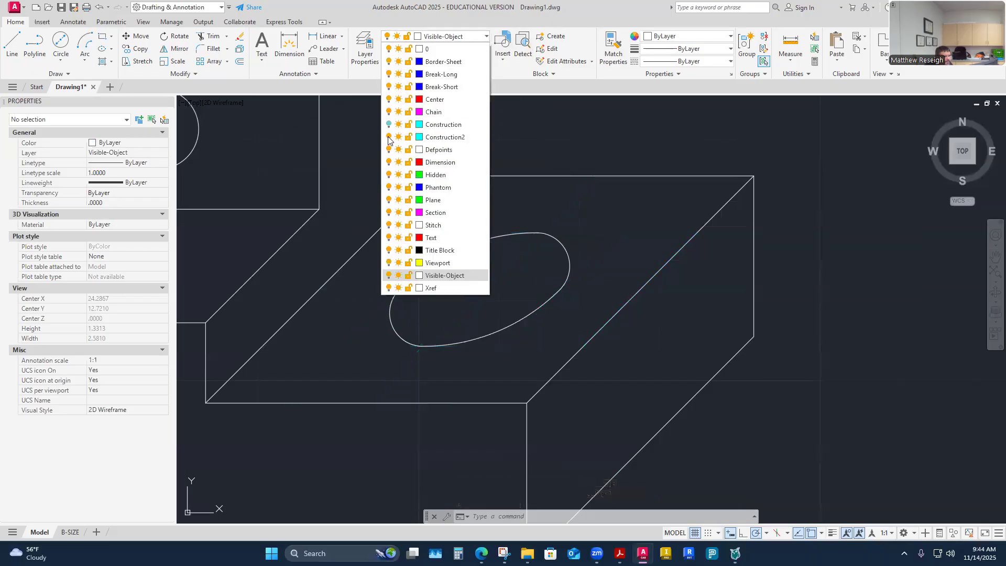
{"action": "left_click", "coordinate": [649, 143]}
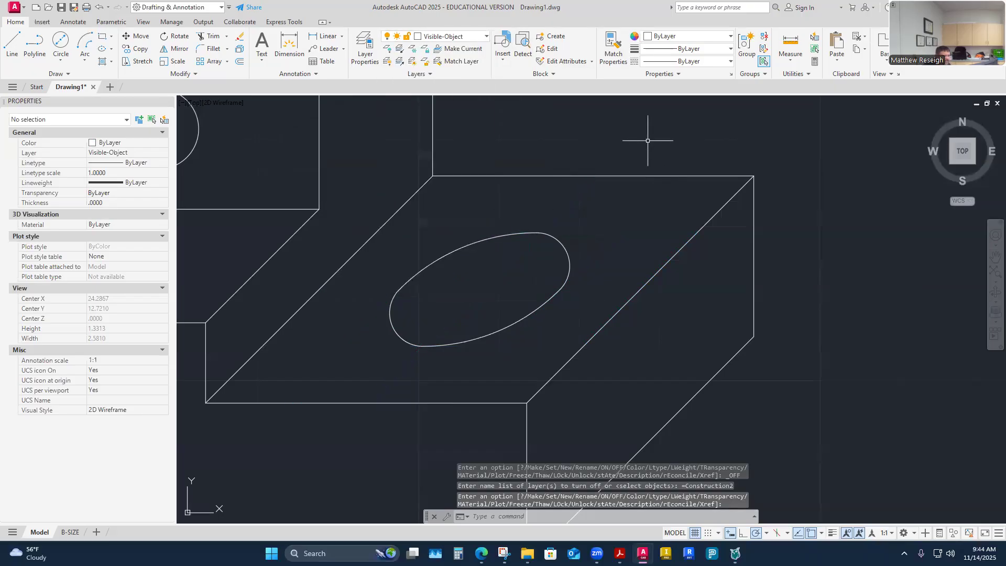
{"action": "scroll", "coordinate": [651, 144], "scroll_direction": "down", "scroll_amount": 3}
{"action": "scroll", "coordinate": [579, 131], "scroll_direction": "down", "scroll_amount": 2}
{"action": "scroll", "coordinate": [579, 120], "scroll_direction": "up", "scroll_amount": 6}
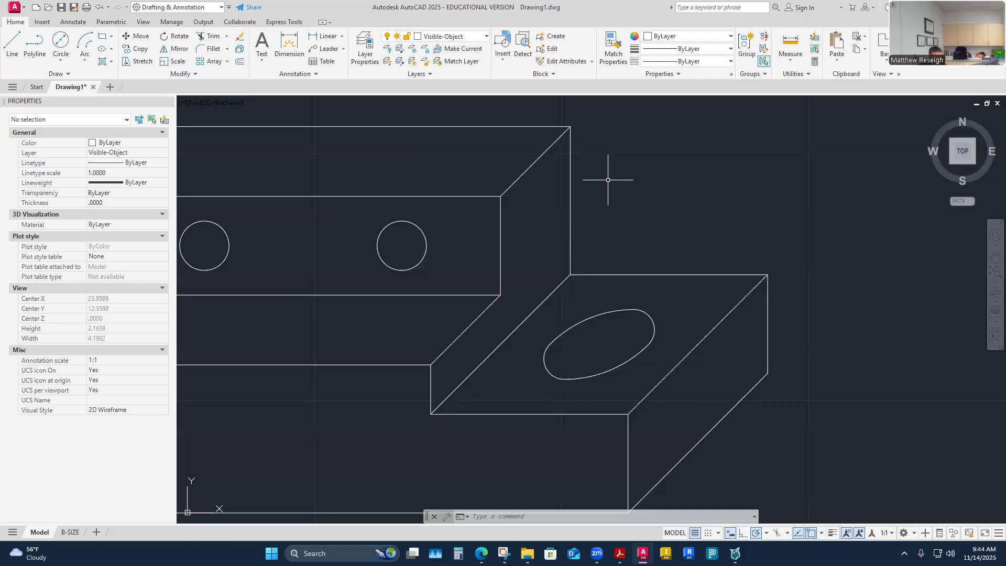
{"action": "scroll", "coordinate": [605, 259], "scroll_direction": "down", "scroll_amount": 6}
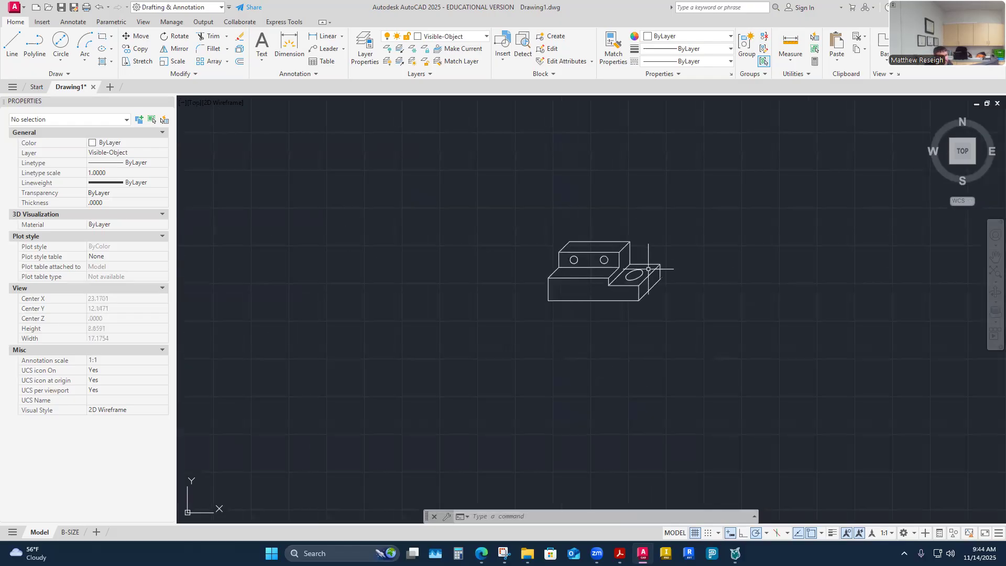
{"action": "scroll", "coordinate": [631, 240], "scroll_direction": "up", "scroll_amount": 4}
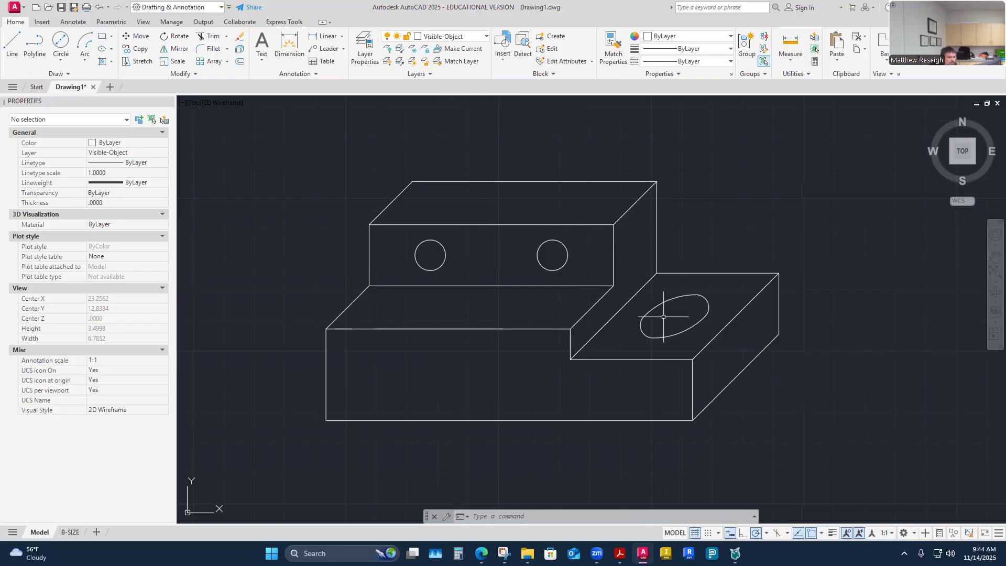
{"action": "scroll", "coordinate": [665, 316], "scroll_direction": "up", "scroll_amount": 4}
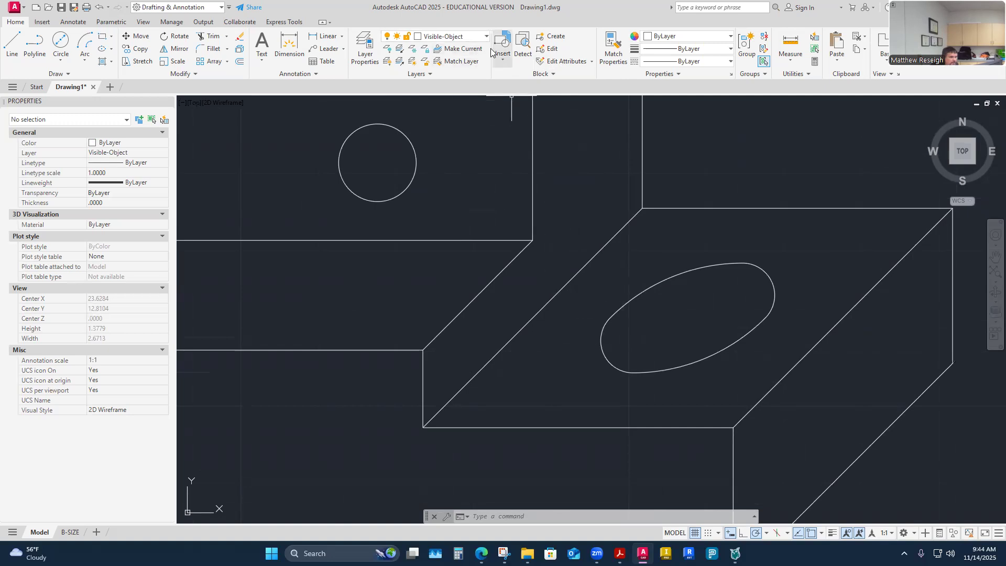
Step: Create a new layer based on Construction2 and name it Construction3
{"action": "left_click", "coordinate": [365, 49]}
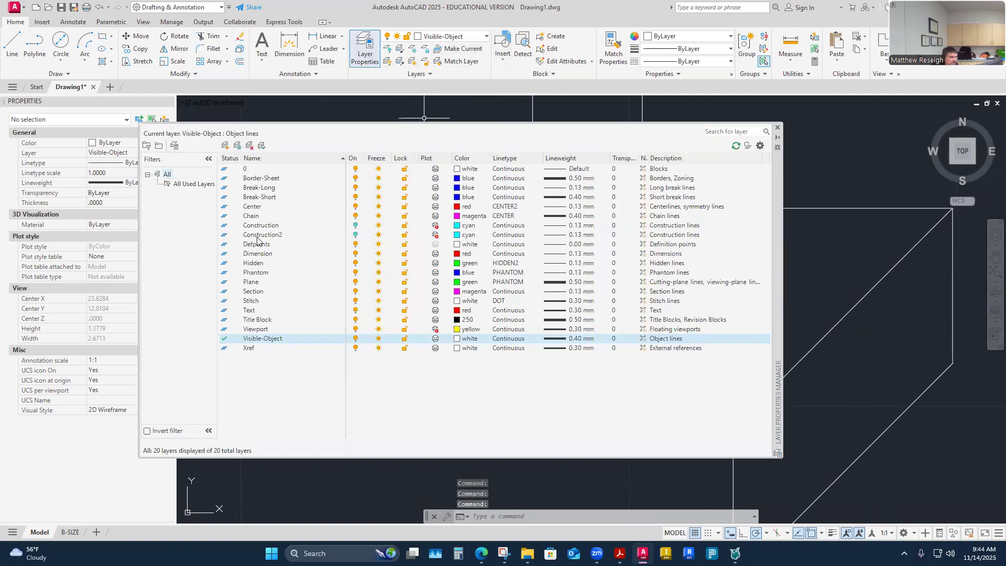
{"action": "left_click", "coordinate": [257, 237]}
{"action": "left_click", "coordinate": [286, 235]}
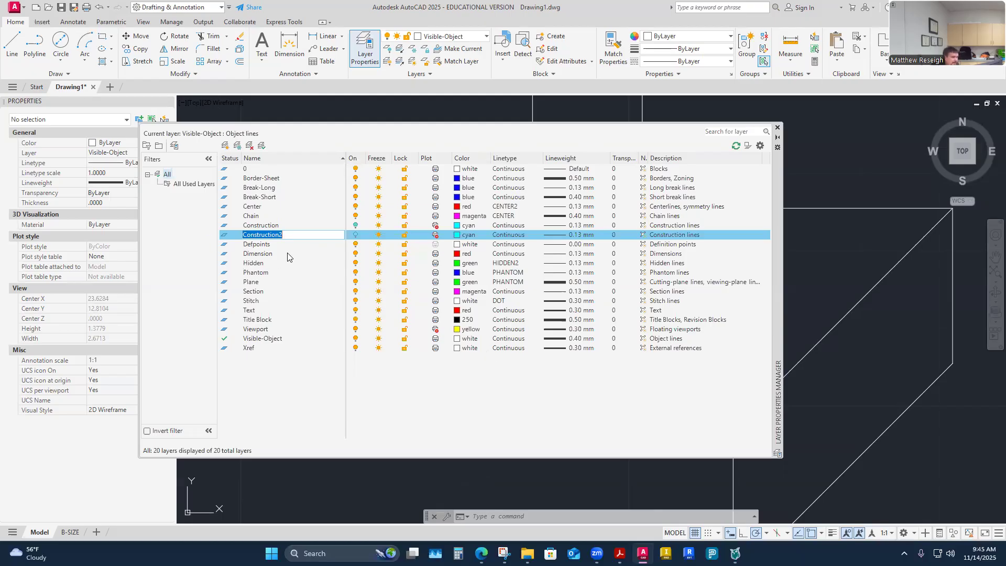
{"action": "left_click", "coordinate": [291, 238]}
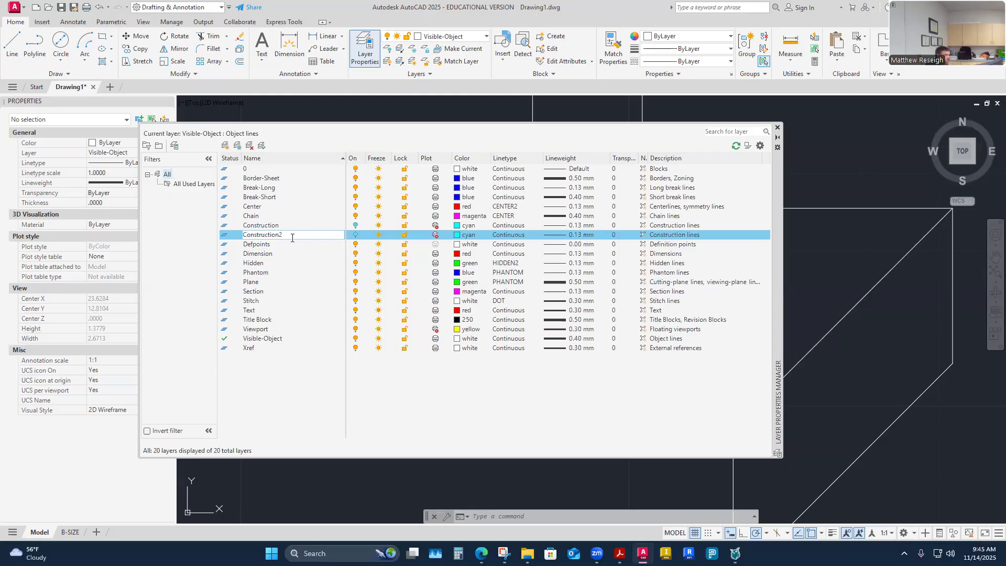
{"action": "double_click", "coordinate": [295, 236]}
{"action": "key", "text": "ctrl+c"}
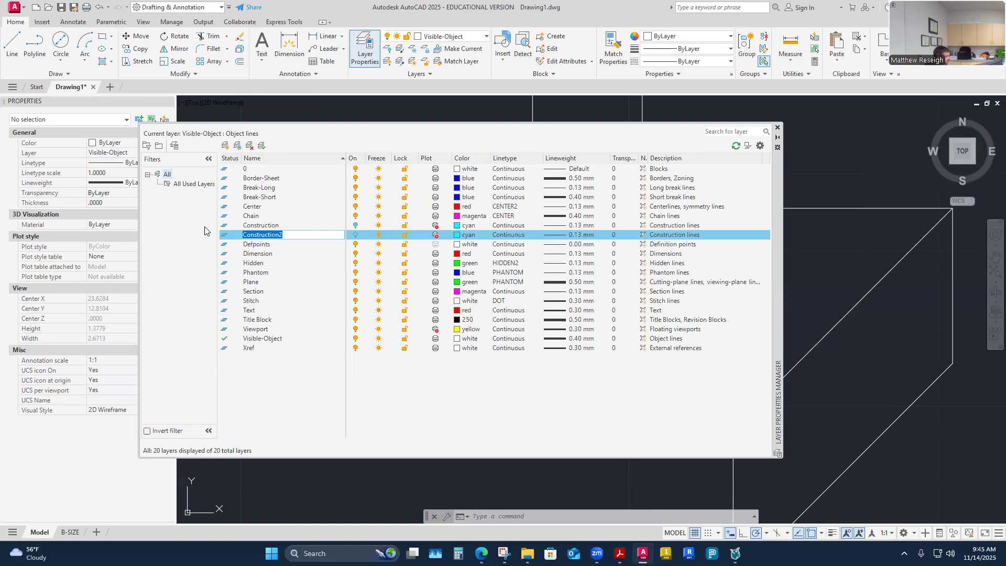
{"action": "left_click", "coordinate": [226, 148]}
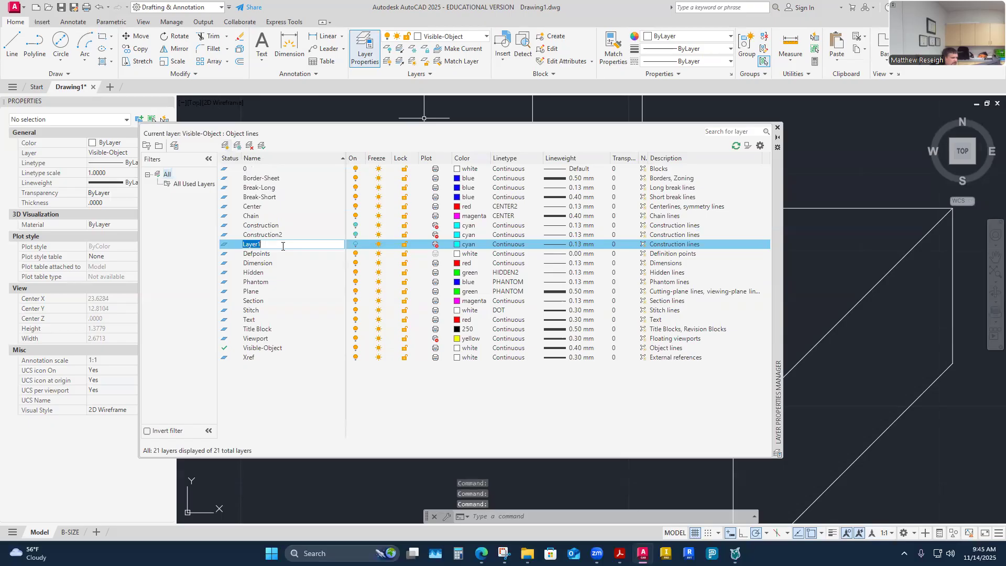
{"action": "key", "text": "ctrl+v"}
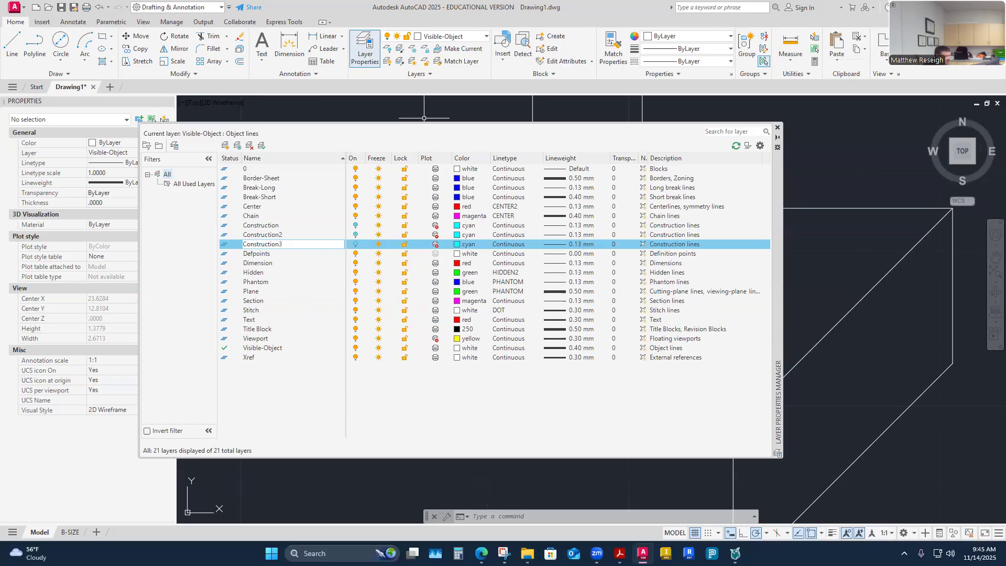
Step: Set the Construction3 layer's color to magenta, and select the Visible-Object layer in the layer list
{"action": "left_click", "coordinate": [467, 244]}
{"action": "left_click", "coordinate": [598, 229]}
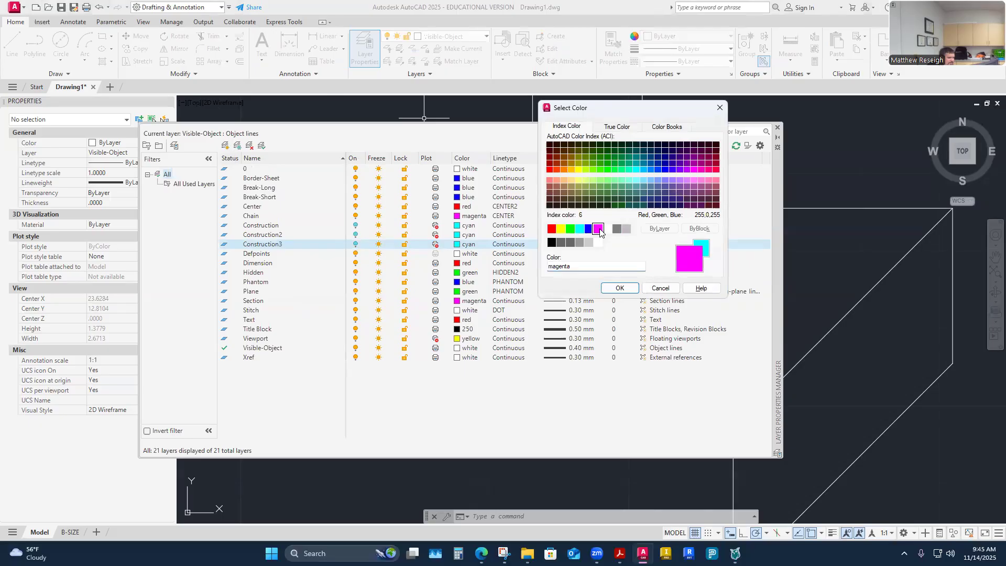
{"action": "left_click", "coordinate": [620, 289]}
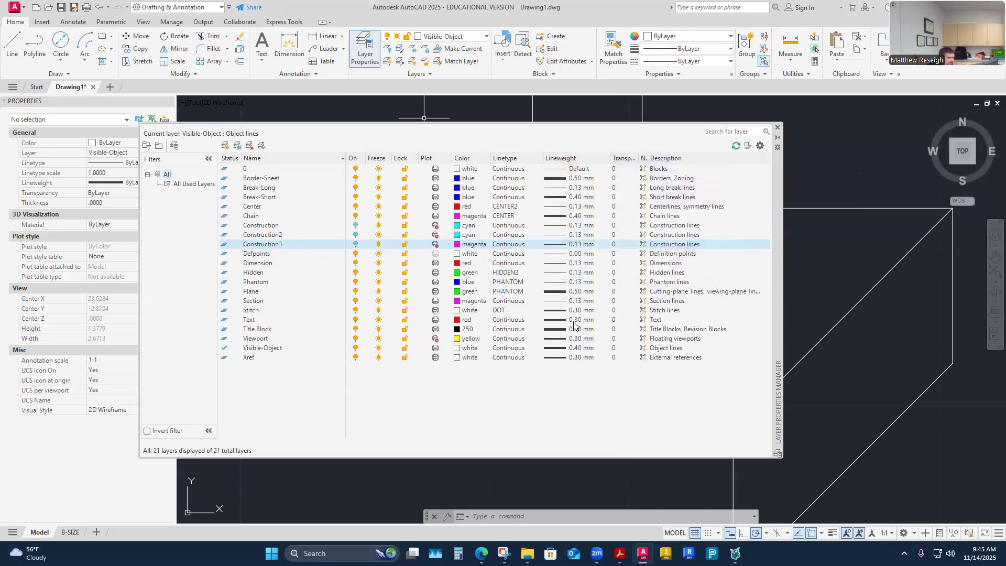
{"action": "left_click", "coordinate": [272, 348]}
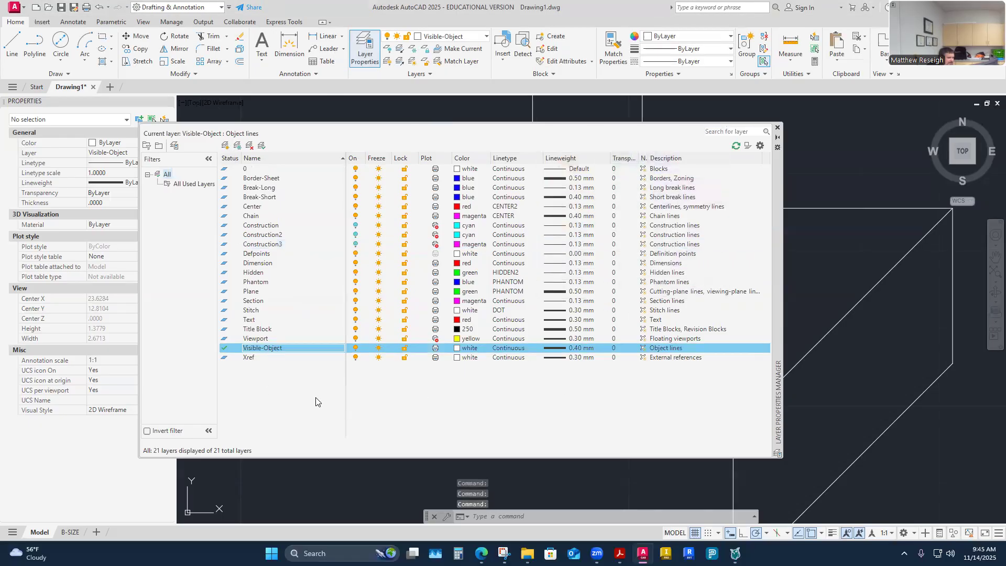
Step: Create a new layer based on Visible-Object and name it Visible-Object2
{"action": "left_click", "coordinate": [284, 349]}
{"action": "key", "text": "ctrl+c"}
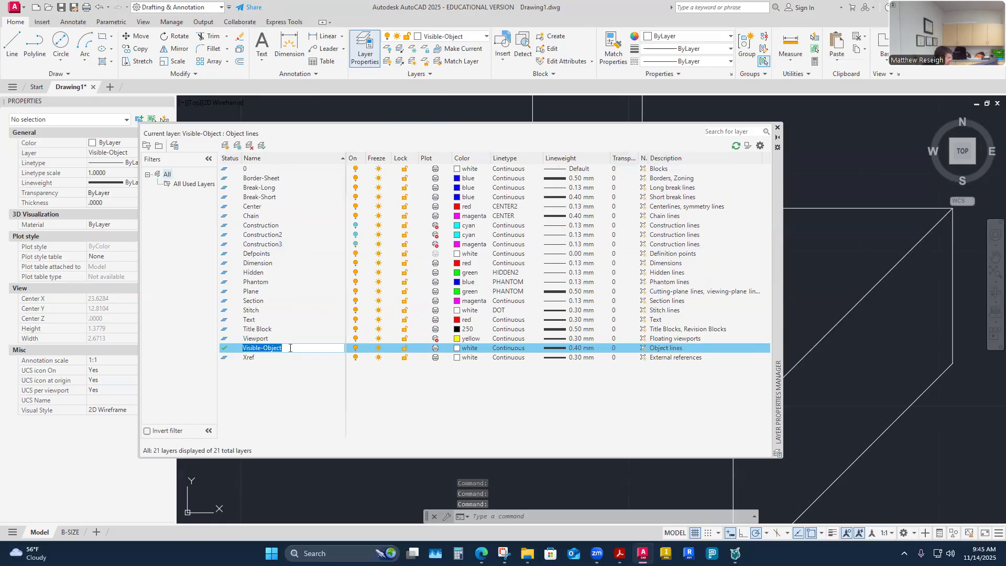
{"action": "left_click", "coordinate": [224, 146]}
{"action": "key", "text": "ctrl+v"}
{"action": "type", "text": "2"}
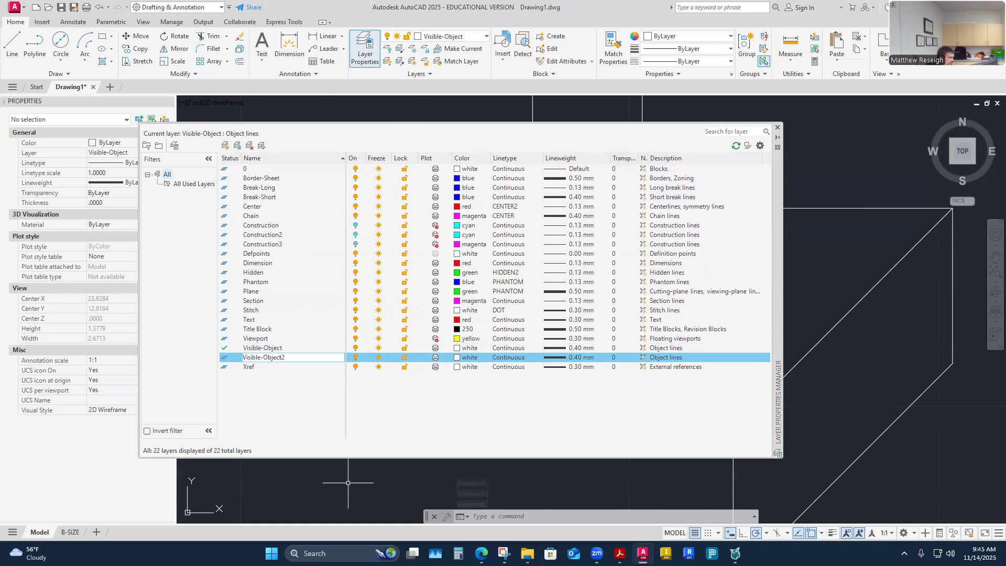
{"action": "left_click", "coordinate": [778, 128]}
Step: Move the four arcs of the oblique hole on the lower step face to the Visible-Object2 layer
{"action": "left_click", "coordinate": [616, 308]}
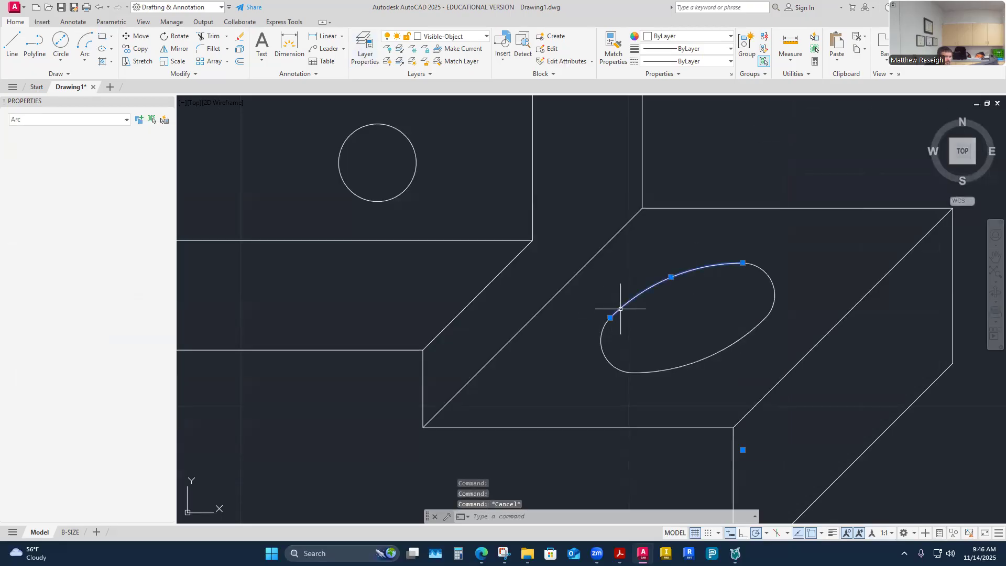
{"action": "left_click", "coordinate": [607, 357]}
{"action": "left_click", "coordinate": [682, 362]}
{"action": "left_click", "coordinate": [682, 362]}
{"action": "left_click", "coordinate": [770, 281]}
{"action": "left_click", "coordinate": [126, 153]}
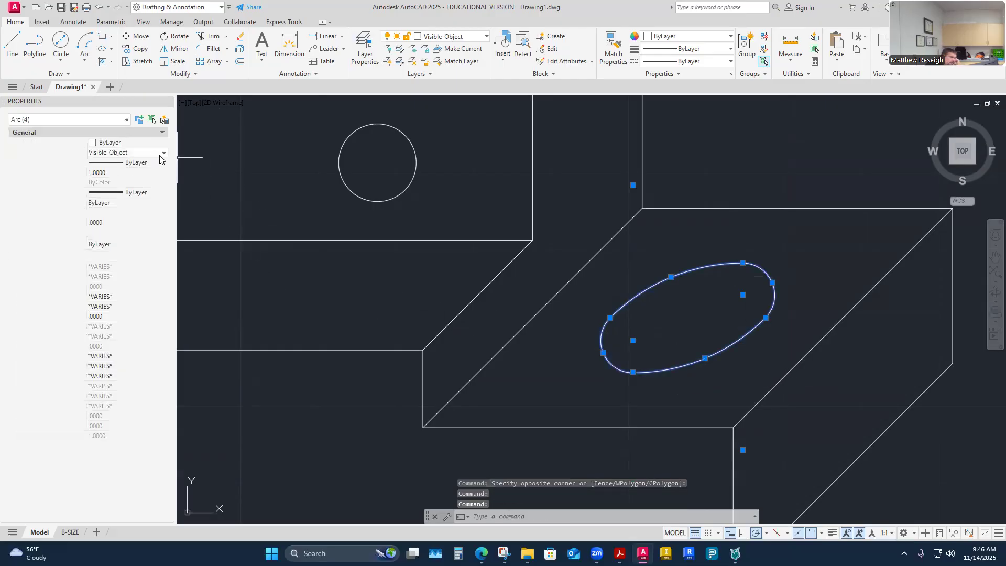
{"action": "left_click", "coordinate": [108, 238]}
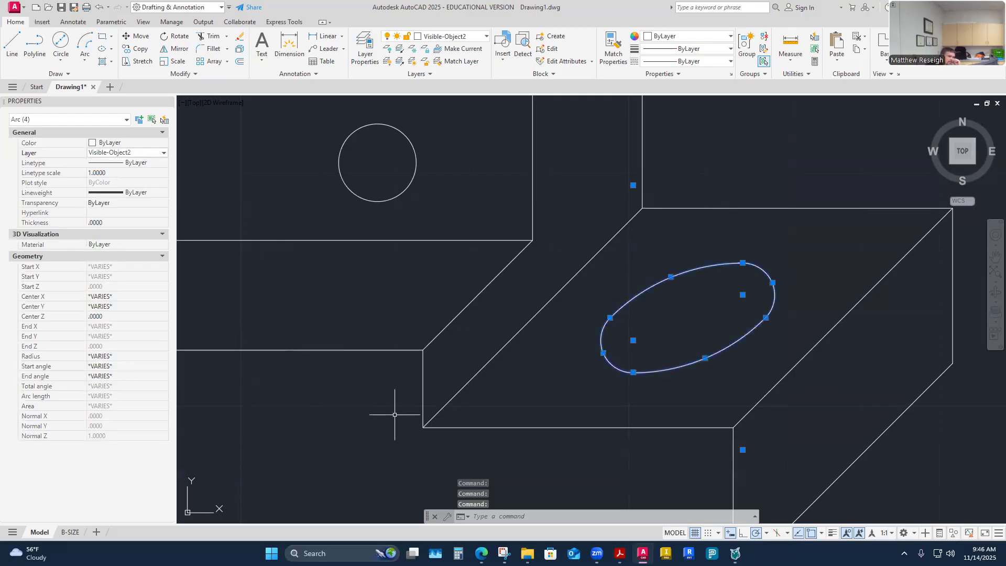
{"action": "key", "text": "Escape"}
{"action": "key", "text": "Escape"}
Step: Turn off the Visible-Object2 layer and turn on the Construction2 layer
{"action": "left_click", "coordinate": [482, 37]}
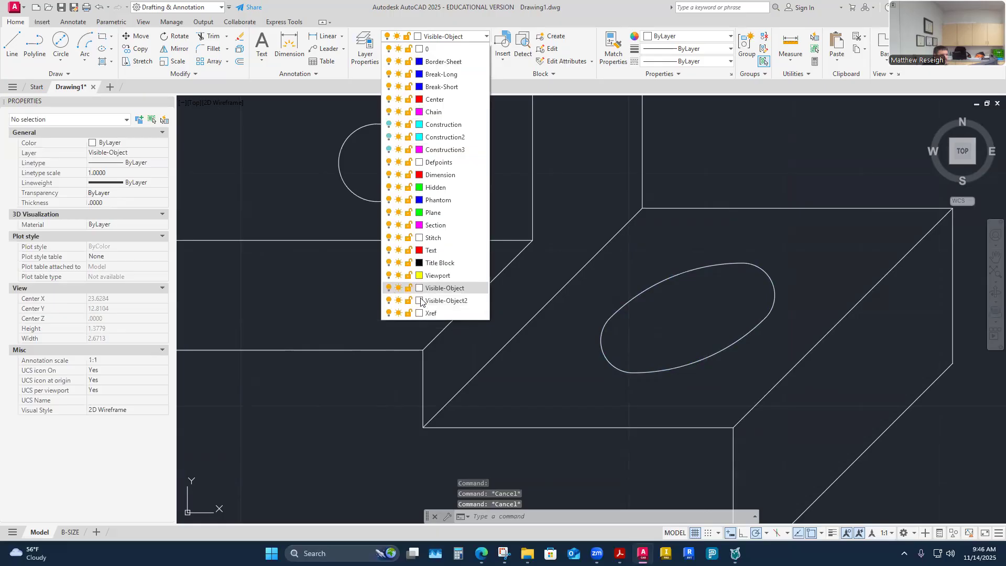
{"action": "left_click", "coordinate": [388, 300]}
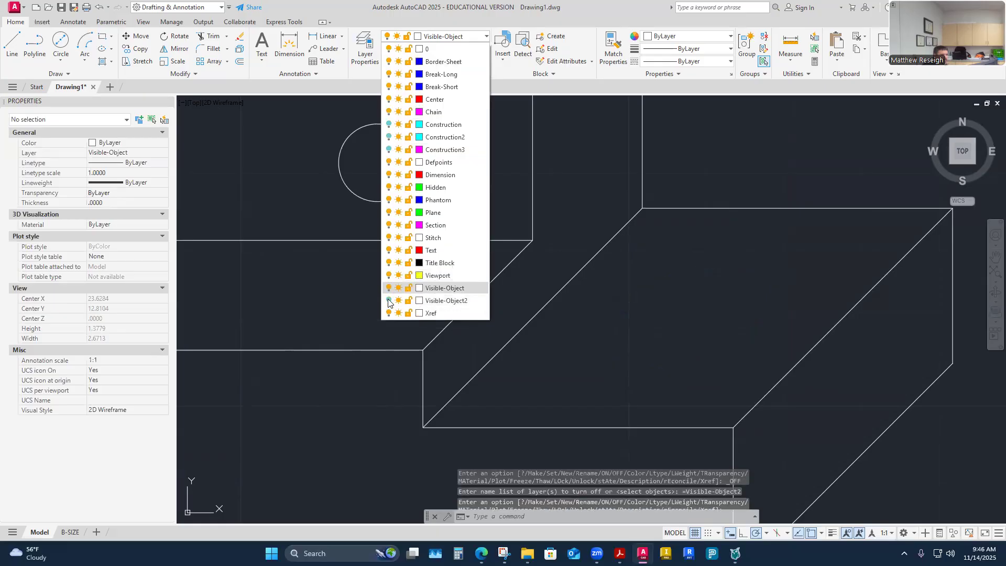
{"action": "left_click", "coordinate": [535, 298]}
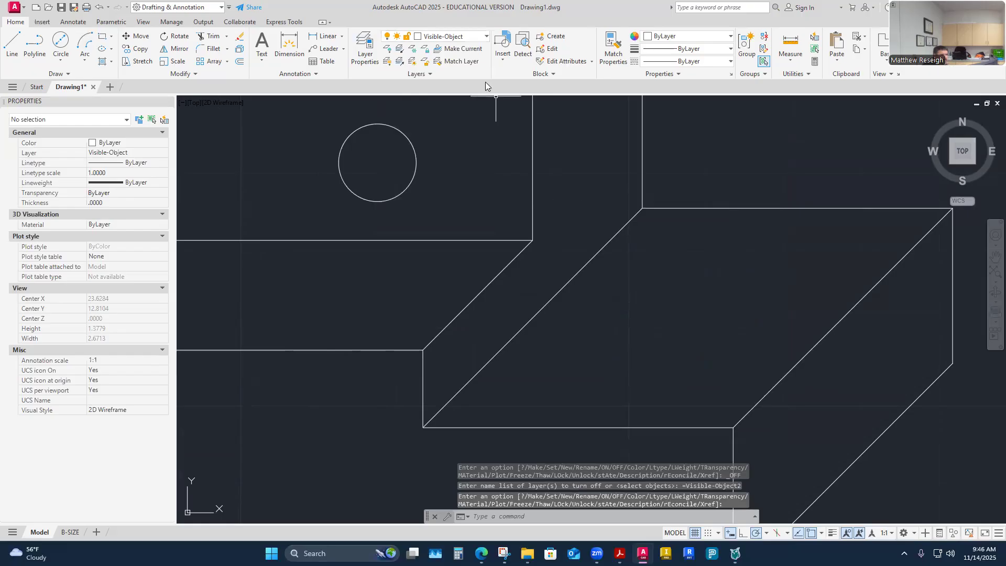
{"action": "left_click", "coordinate": [480, 37]}
{"action": "left_click", "coordinate": [388, 137]}
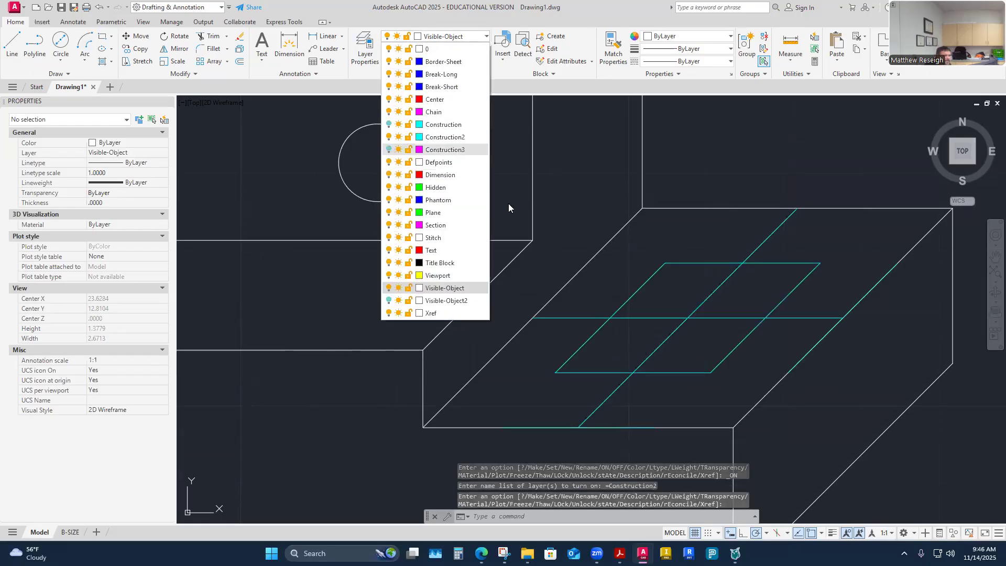
{"action": "left_click", "coordinate": [508, 207]}
{"action": "key", "text": "Escape"}
Step: Try a start-end-angle arc from the cyan parallelogram's left-edge midpoint to its front-edge midpoint, and erase it
{"action": "left_click", "coordinate": [92, 54]}
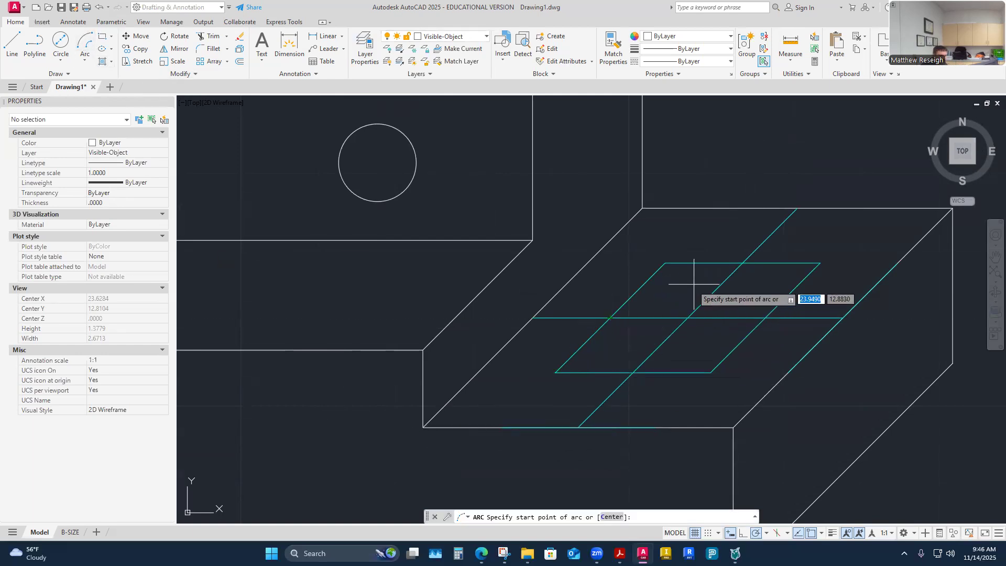
{"action": "left_click", "coordinate": [610, 318]}
{"action": "left_click", "coordinate": [633, 373]}
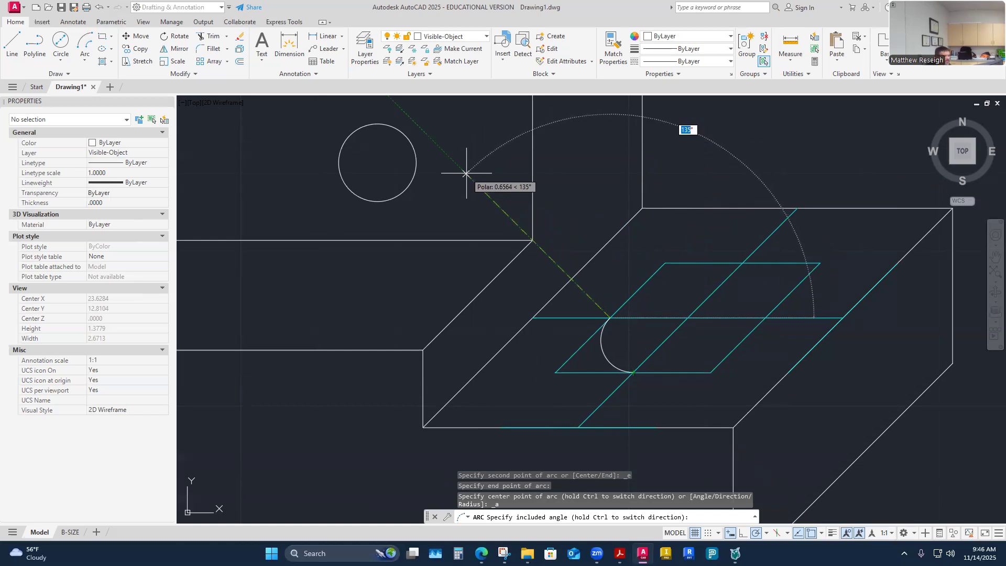
{"action": "key", "text": "Escape"}
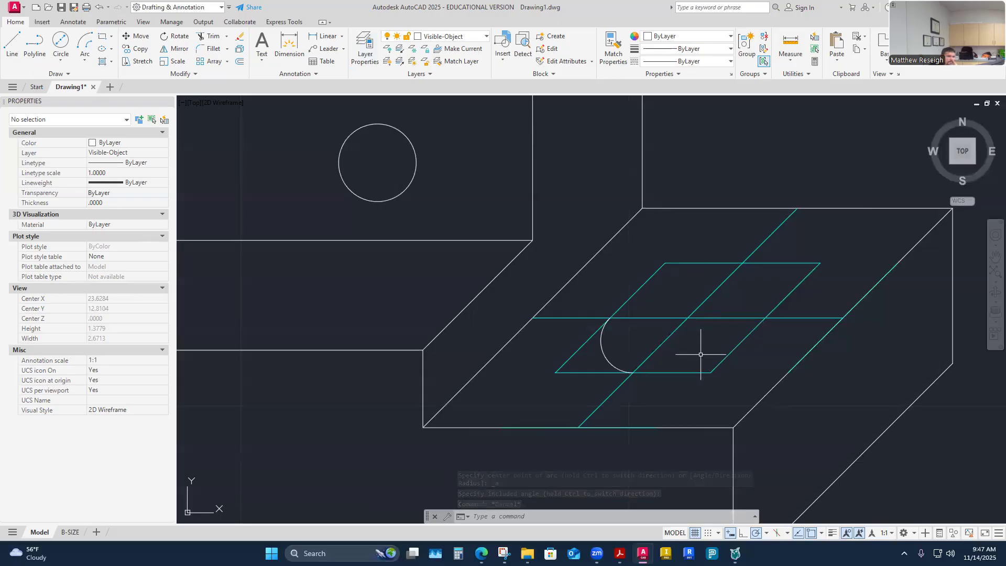
{"action": "left_click", "coordinate": [604, 354]}
{"action": "key", "text": "Delete"}
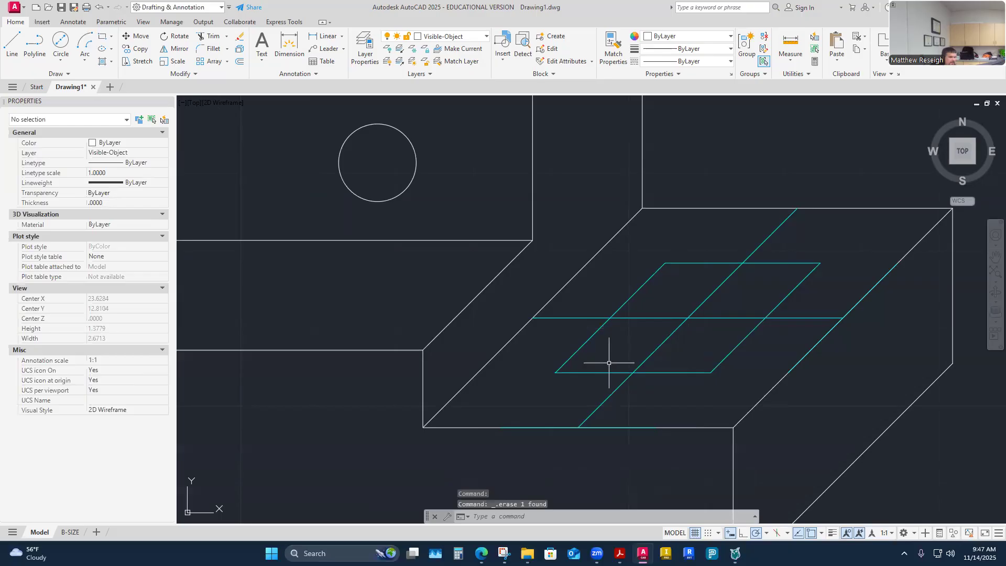
Step: Turn on the Construction3 layer and make it the current layer
{"action": "left_click", "coordinate": [487, 35]}
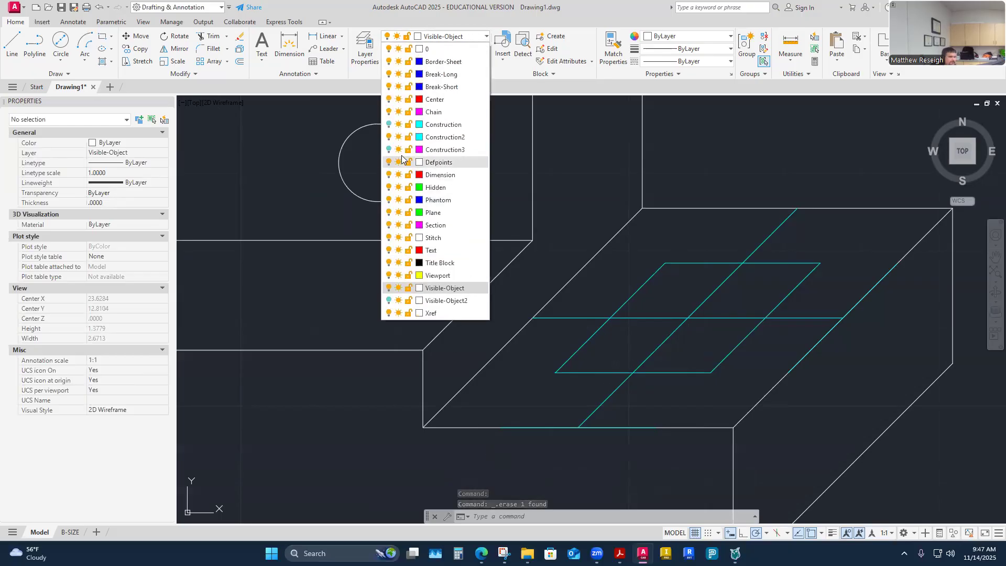
{"action": "left_click", "coordinate": [388, 150]}
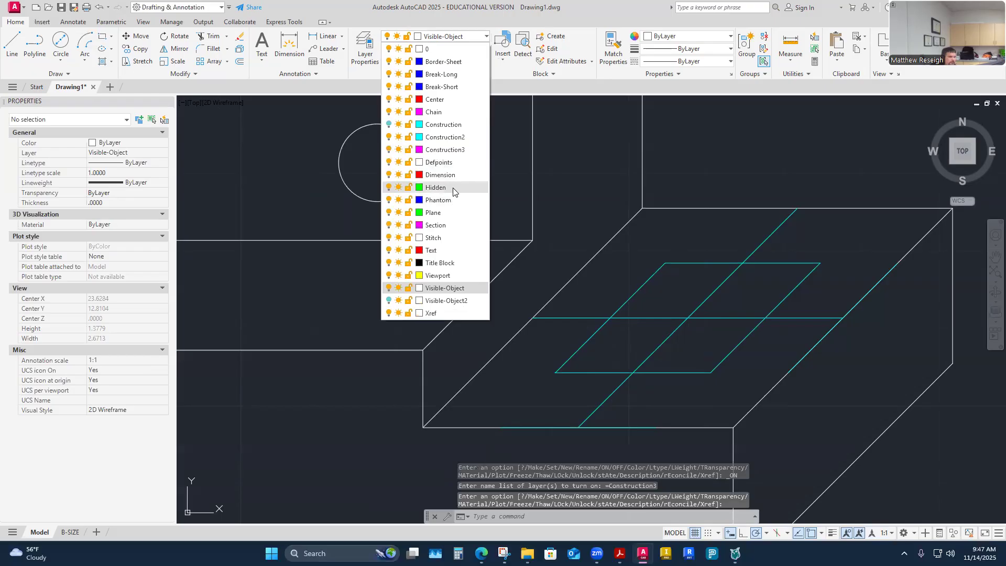
{"action": "left_click", "coordinate": [438, 151]}
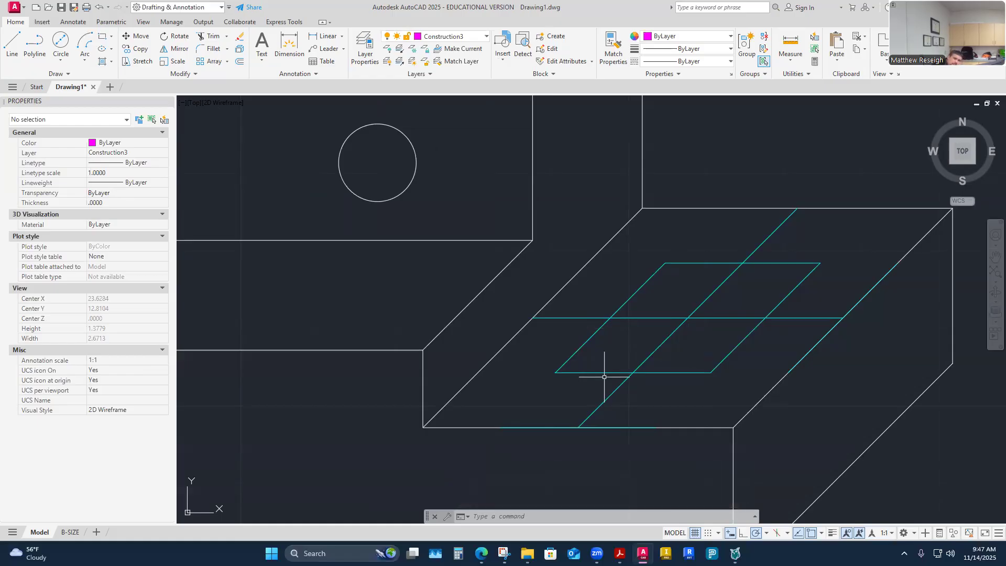
{"action": "scroll", "coordinate": [704, 309], "scroll_direction": "down", "scroll_amount": 5}
{"action": "scroll", "coordinate": [758, 319], "scroll_direction": "up", "scroll_amount": 5}
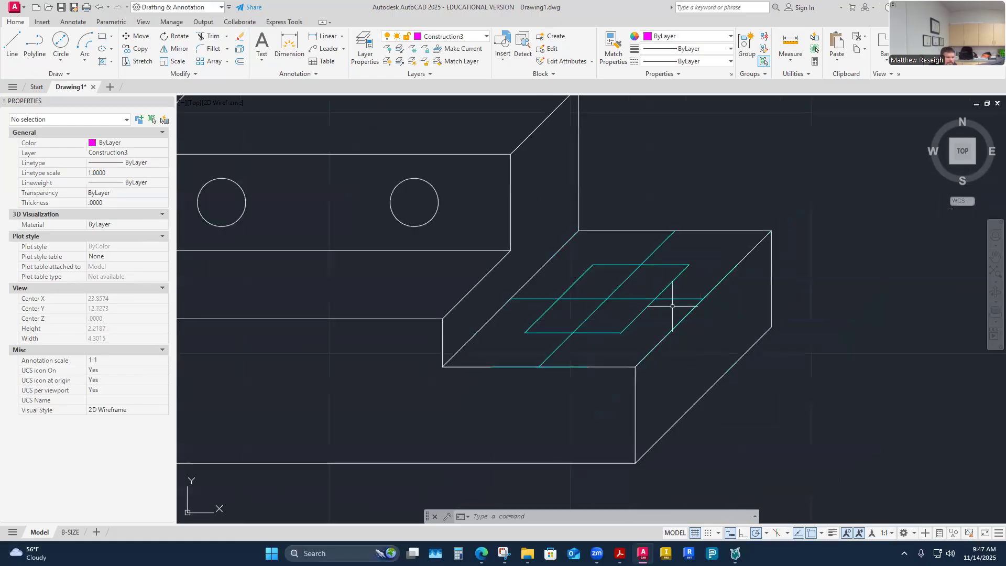
{"action": "scroll", "coordinate": [632, 329], "scroll_direction": "down", "scroll_amount": 3}
{"action": "scroll", "coordinate": [602, 307], "scroll_direction": "up", "scroll_amount": 5}
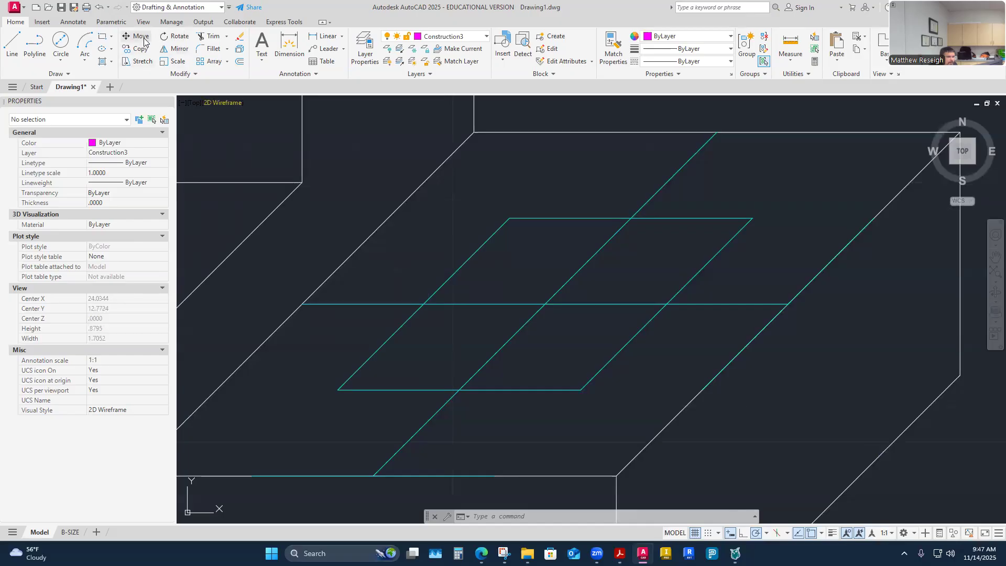
{"action": "scroll", "coordinate": [651, 366], "scroll_direction": "down", "scroll_amount": 5}
{"action": "scroll", "coordinate": [655, 400], "scroll_direction": "up", "scroll_amount": 5}
{"action": "scroll", "coordinate": [607, 260], "scroll_direction": "down", "scroll_amount": 5}
{"action": "scroll", "coordinate": [597, 210], "scroll_direction": "up", "scroll_amount": 5}
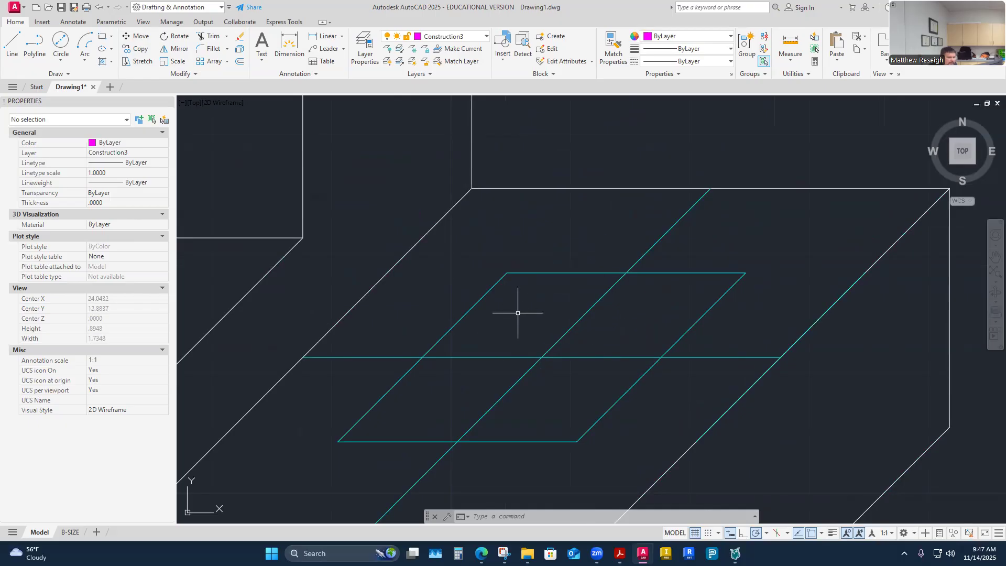
Step: Draw a line about 0.73 long straight down from the midpoint of the cyan parallelogram's back edge
{"action": "left_click", "coordinate": [12, 43]}
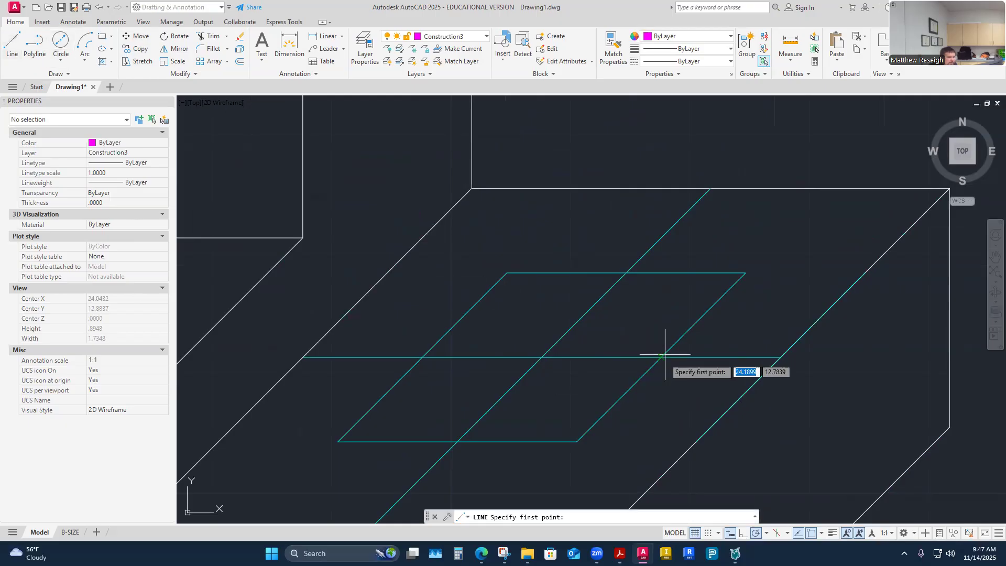
{"action": "left_click", "coordinate": [626, 273]}
{"action": "scroll", "coordinate": [626, 273], "scroll_direction": "down", "scroll_amount": 3}
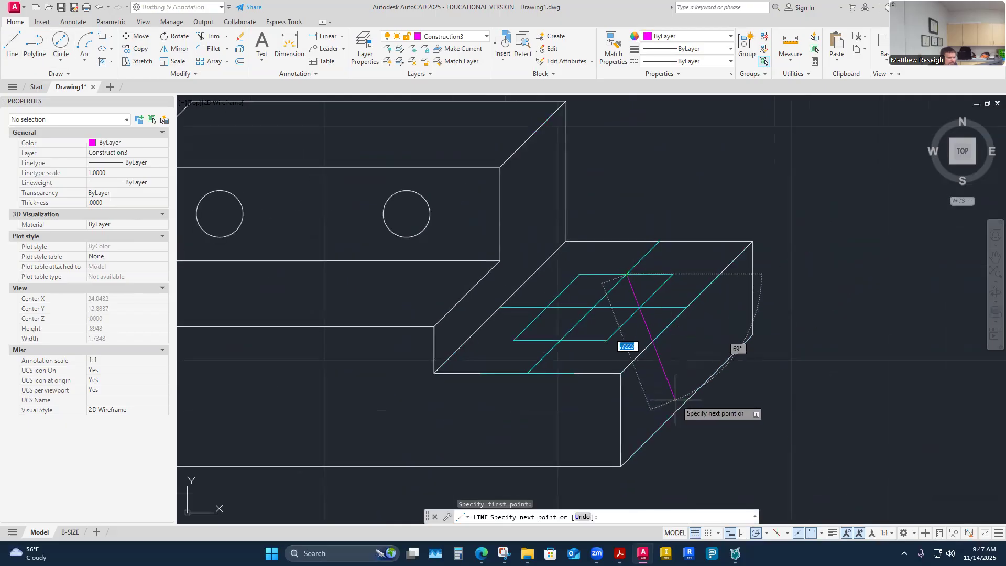
{"action": "scroll", "coordinate": [623, 411], "scroll_direction": "up", "scroll_amount": 2}
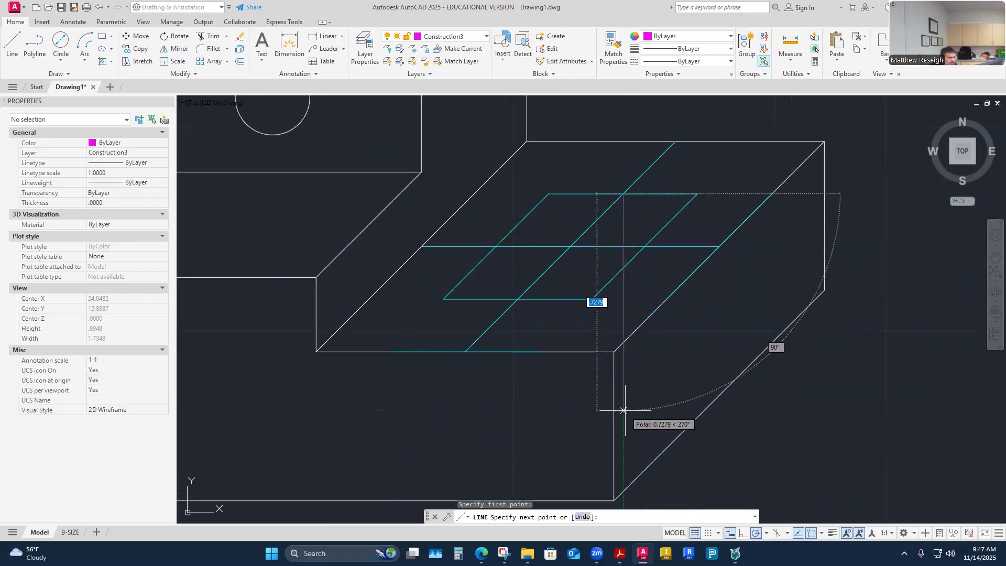
{"action": "left_click", "coordinate": [622, 410]}
{"action": "right_click", "coordinate": [623, 410]}
{"action": "left_click", "coordinate": [637, 416]}
Step: Try a line straight up from the midpoint of the cyan parallelogram's left edge, and erase it
{"action": "right_click", "coordinate": [564, 338]}
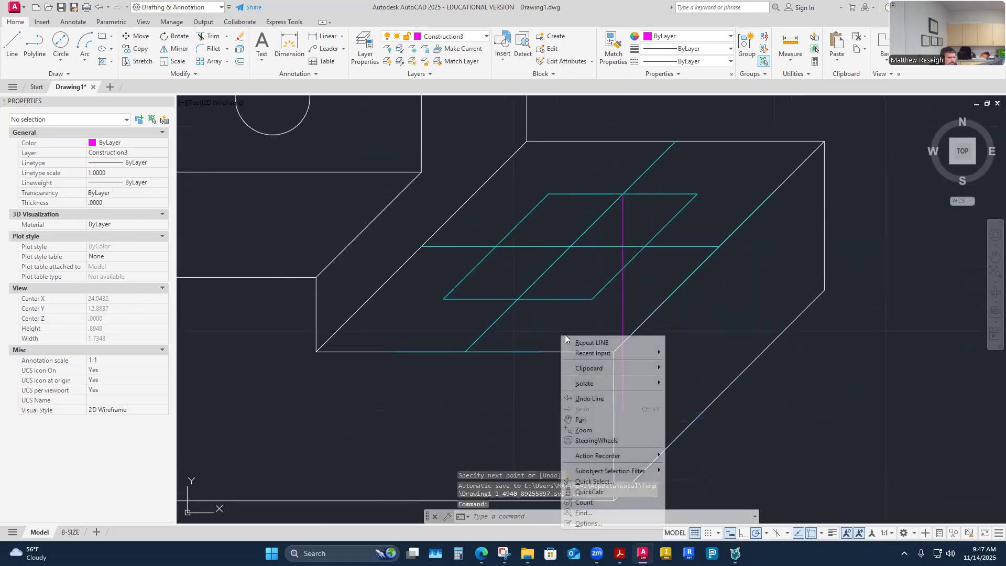
{"action": "left_click", "coordinate": [581, 342]}
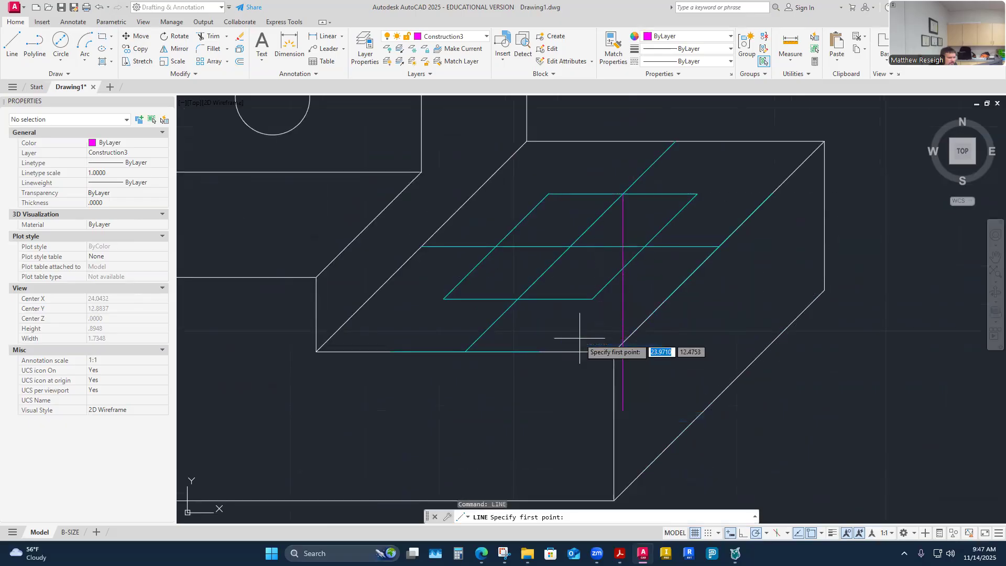
{"action": "left_click", "coordinate": [496, 246]}
{"action": "scroll", "coordinate": [496, 245], "scroll_direction": "down", "scroll_amount": 4}
{"action": "right_click", "coordinate": [503, 173]}
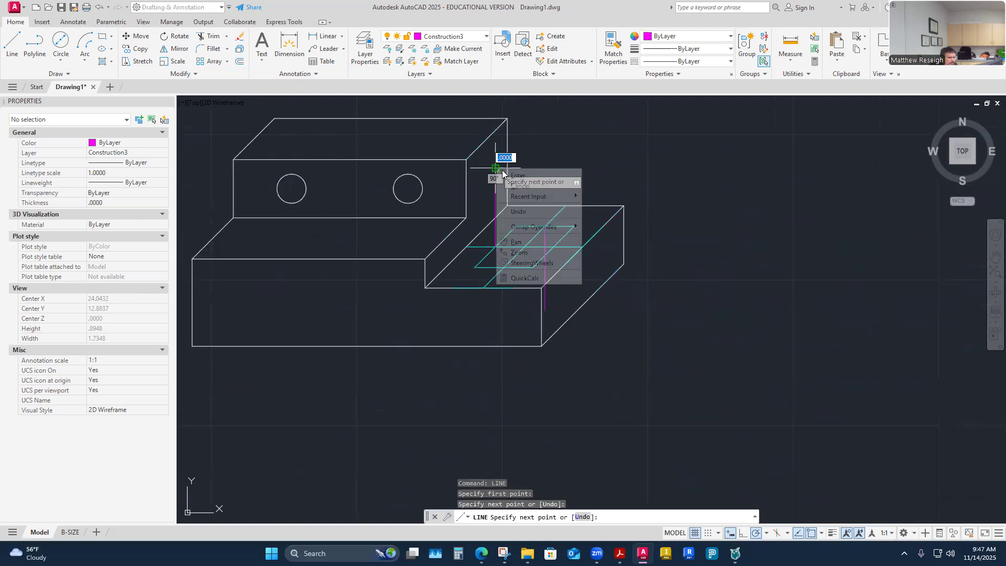
{"action": "left_click", "coordinate": [514, 175]}
{"action": "scroll", "coordinate": [547, 223], "scroll_direction": "up", "scroll_amount": 4}
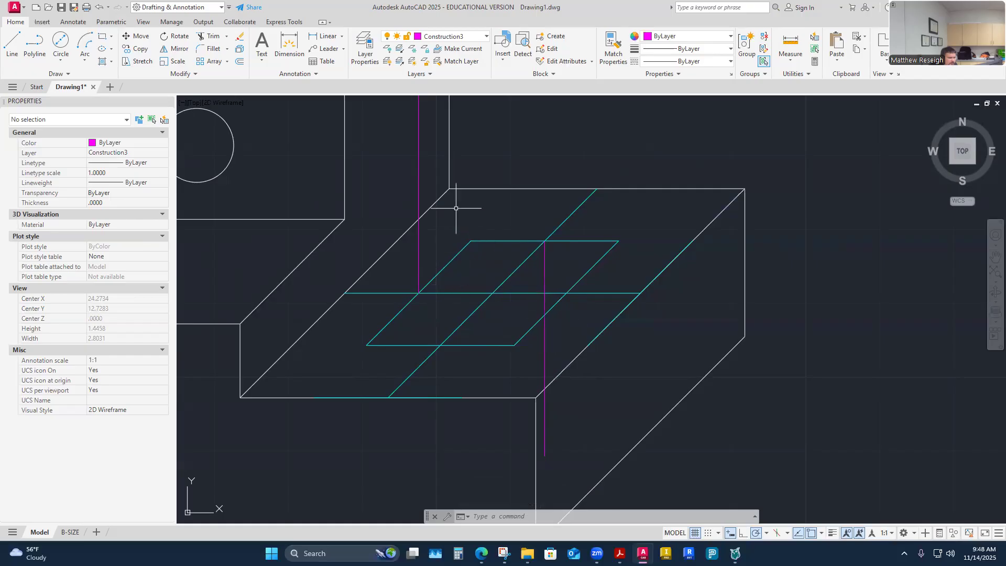
{"action": "left_click", "coordinate": [418, 180]}
{"action": "key", "text": "Delete"}
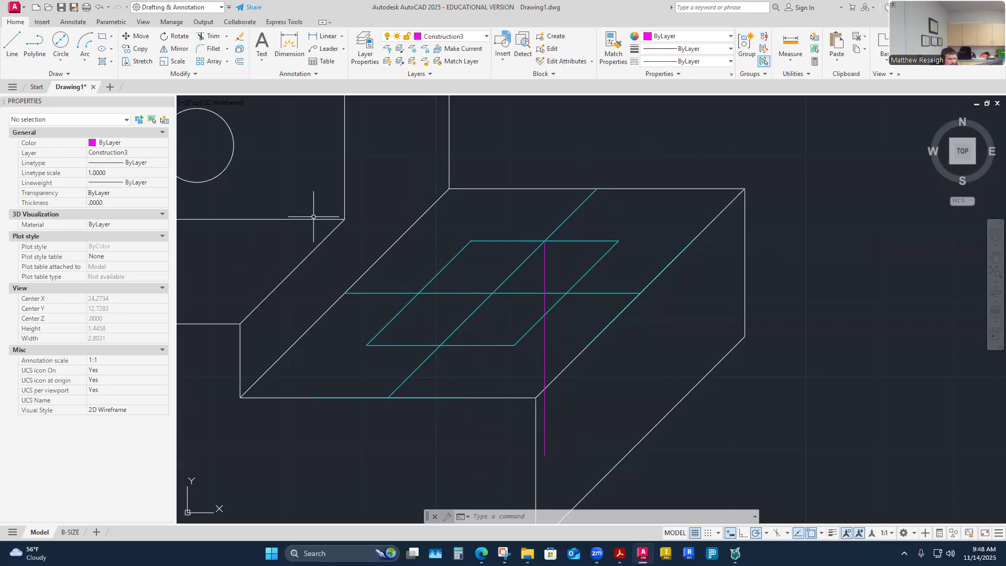
Step: Draw a line at 315° from the midpoint of the parallelogram's front edge to the vertical magenta line
{"action": "left_click", "coordinate": [12, 43]}
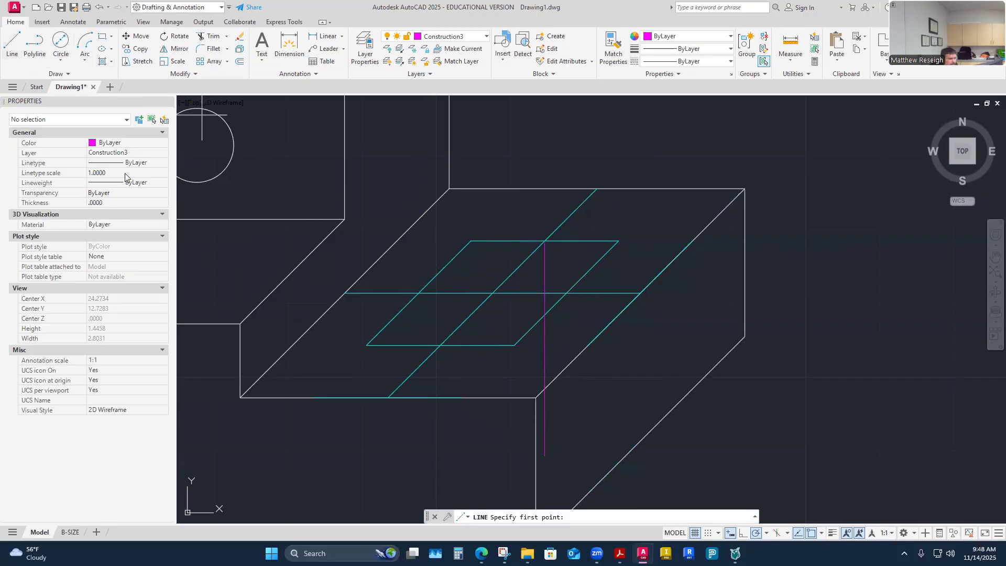
{"action": "left_click", "coordinate": [440, 345]}
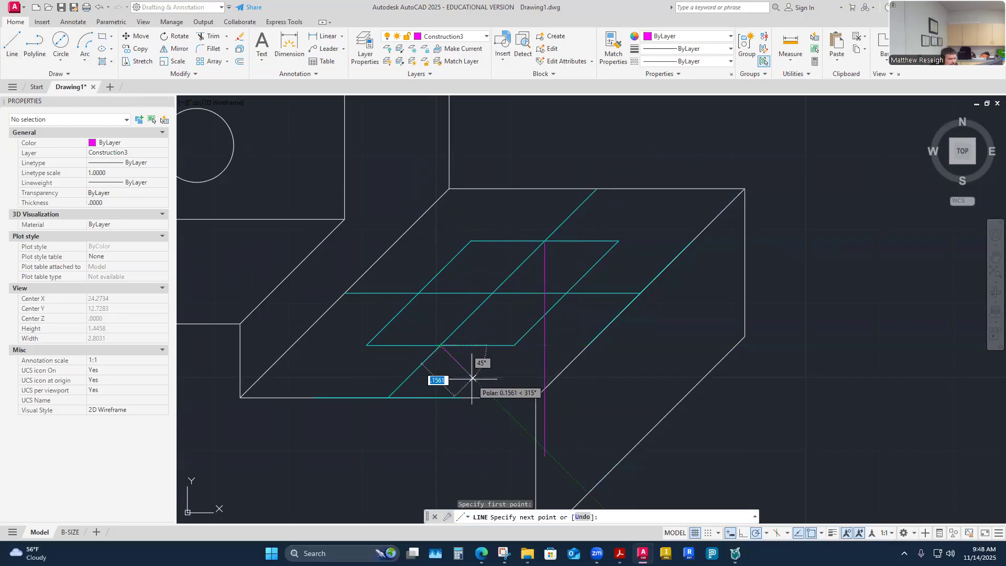
{"action": "scroll", "coordinate": [544, 456], "scroll_direction": "up", "scroll_amount": 4}
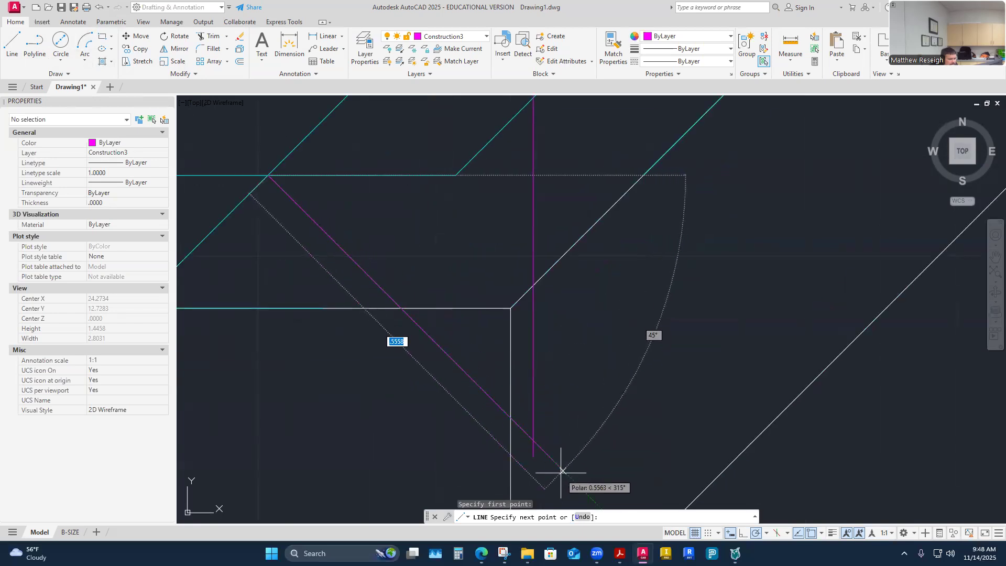
{"action": "left_click", "coordinate": [533, 440]}
{"action": "right_click", "coordinate": [534, 441]}
{"action": "left_click", "coordinate": [557, 333]}
{"action": "scroll", "coordinate": [560, 338], "scroll_direction": "down", "scroll_amount": 4}
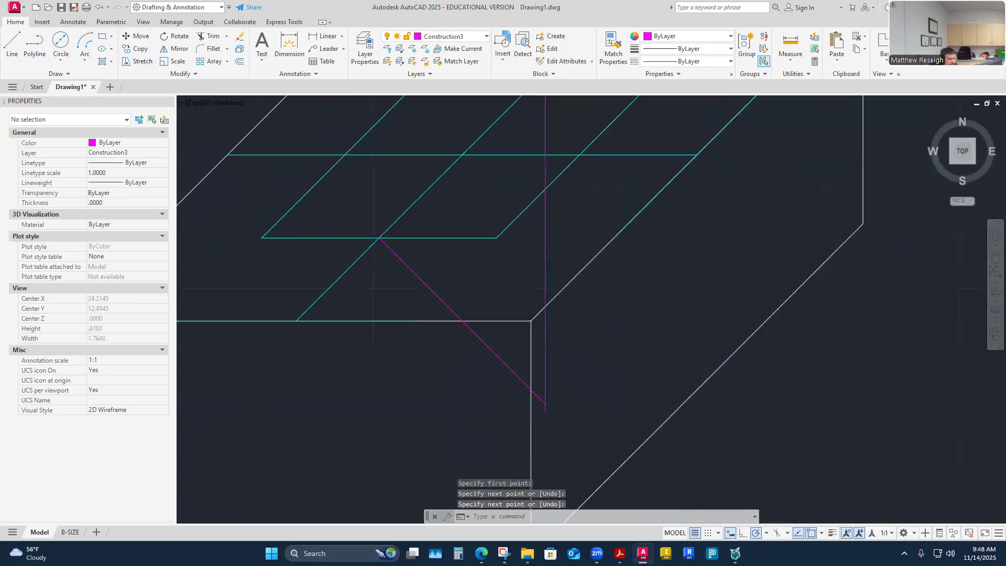
{"action": "scroll", "coordinate": [564, 254], "scroll_direction": "up", "scroll_amount": 2}
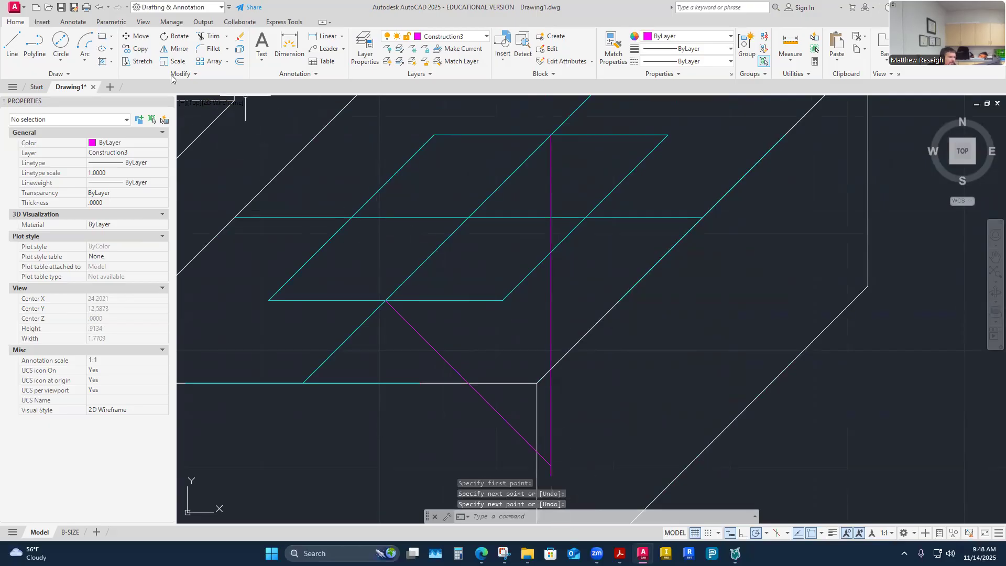
{"action": "left_click", "coordinate": [61, 59]}
{"action": "left_click", "coordinate": [73, 84]}
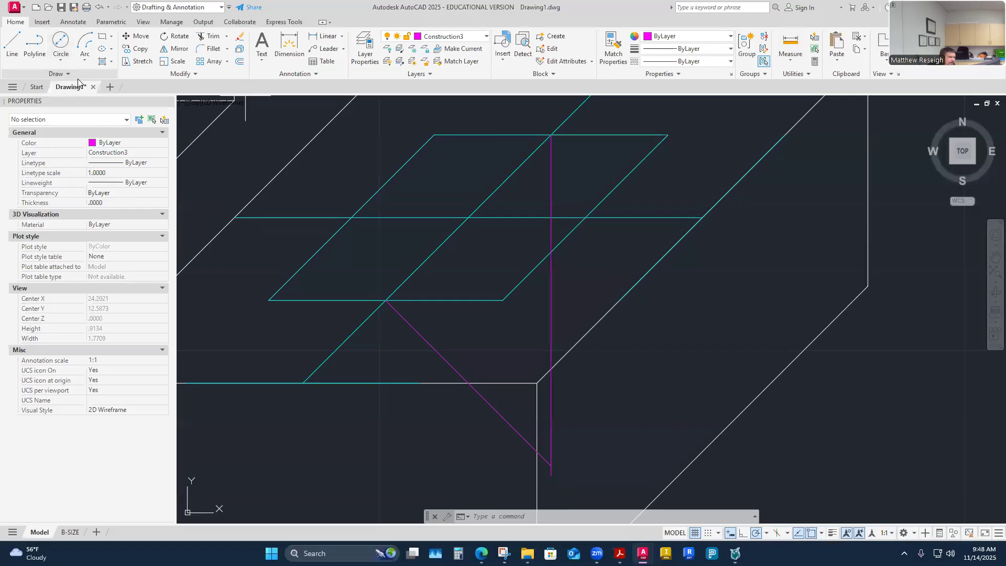
{"action": "left_click", "coordinate": [547, 457]}
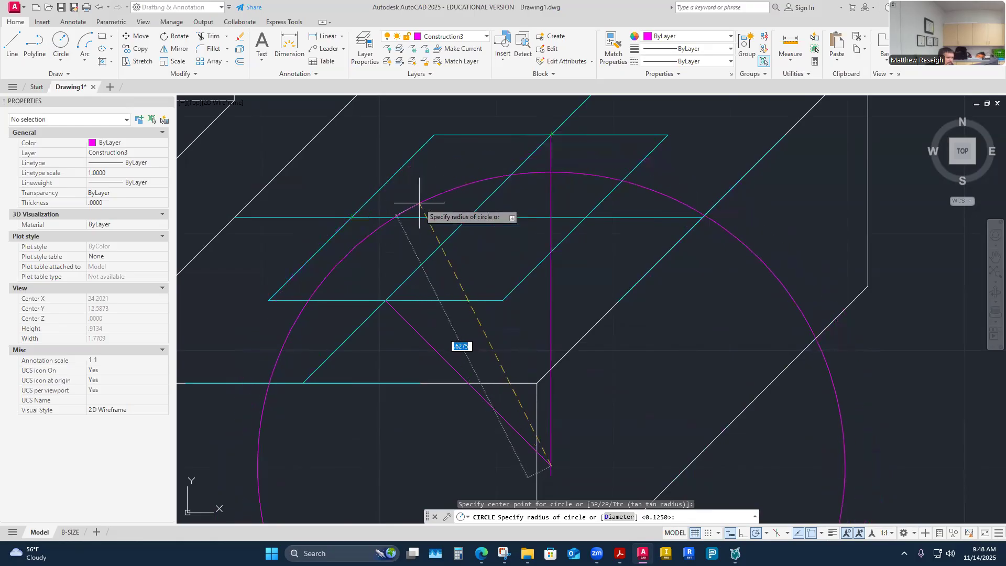
{"action": "key", "text": "Escape"}
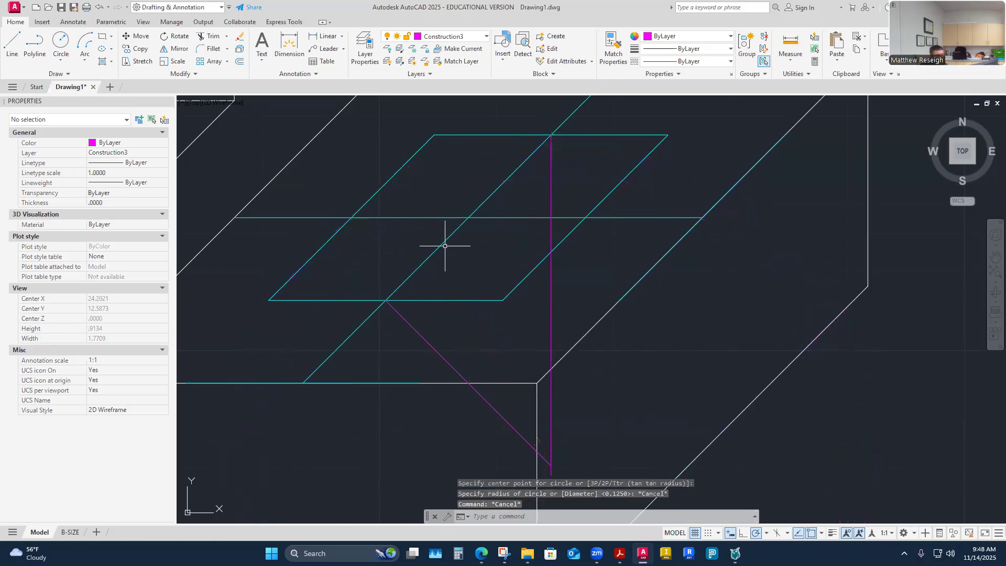
Step: Erase the magenta diagonal line and the vertical magenta line from the parallelogram construction
{"action": "left_click", "coordinate": [448, 364]}
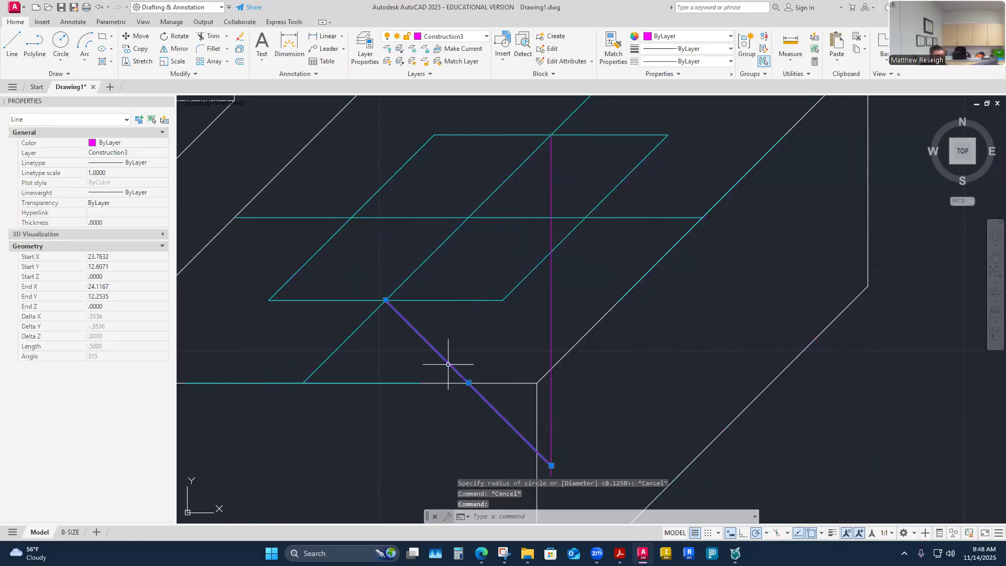
{"action": "key", "text": "Delete"}
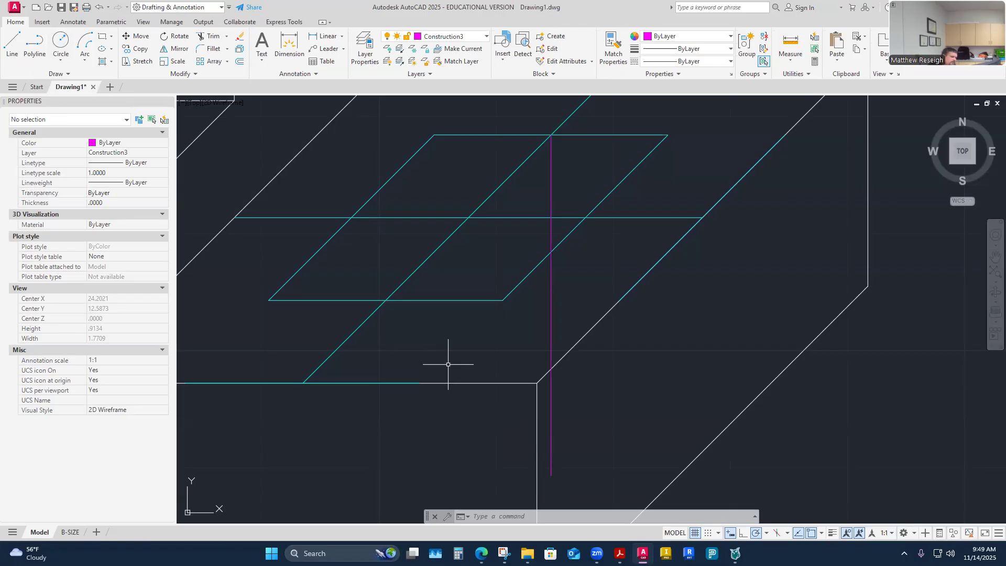
{"action": "left_click", "coordinate": [551, 300]}
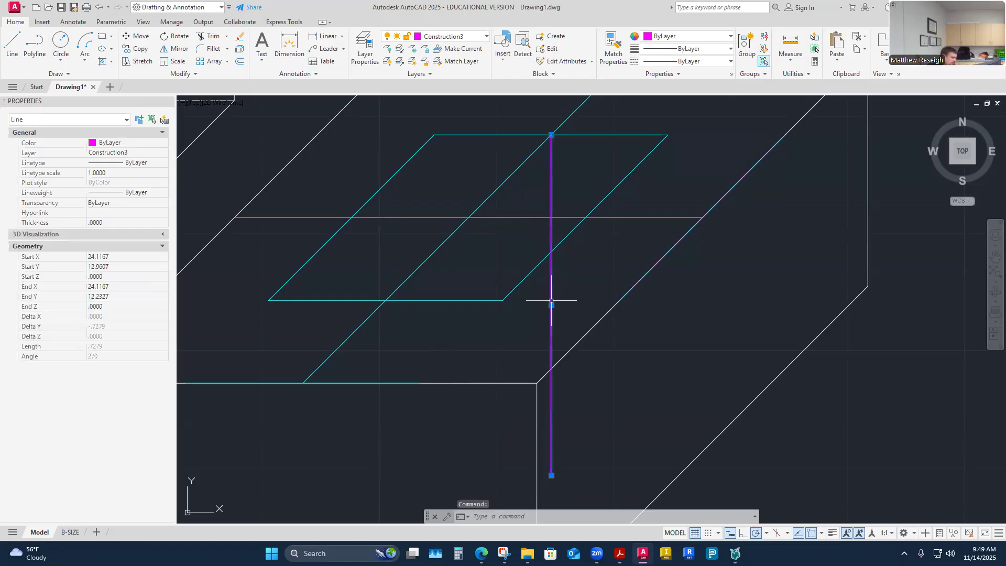
{"action": "key", "text": "Delete"}
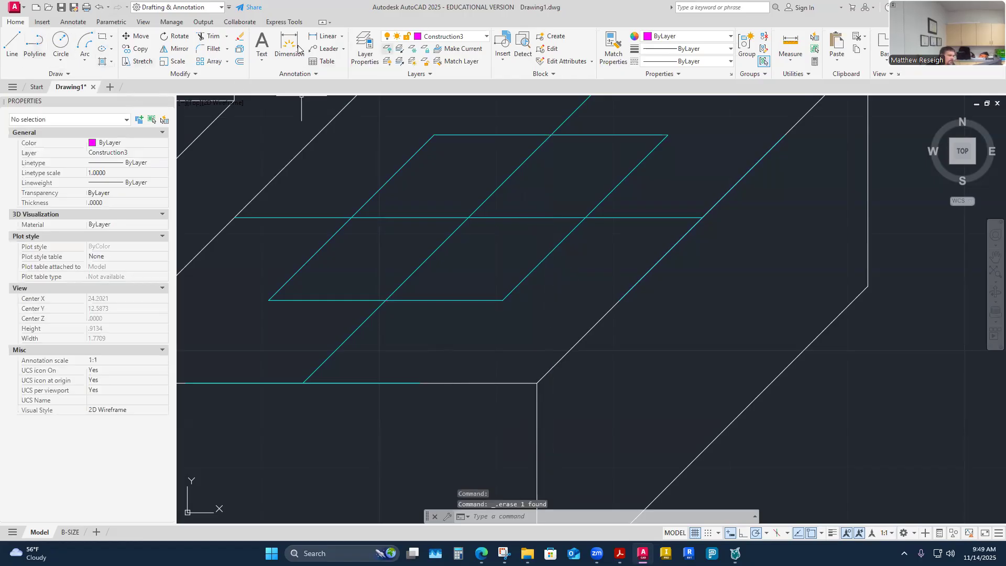
Step: Try a line about 0.83 long at 315° from the midpoint of the parallelogram's back edge, and erase it
{"action": "left_click", "coordinate": [12, 43]}
{"action": "left_click", "coordinate": [551, 135]}
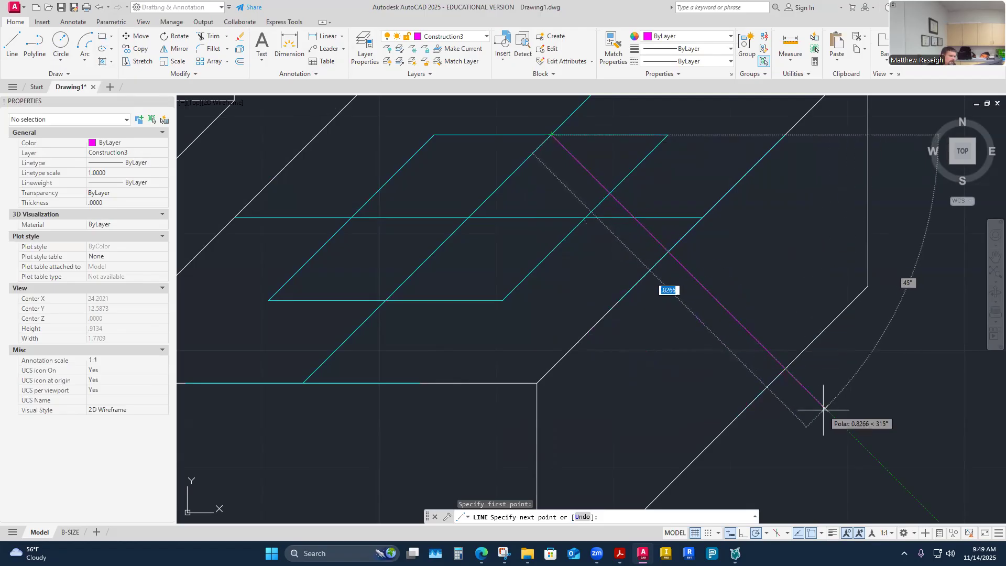
{"action": "left_click", "coordinate": [823, 408]}
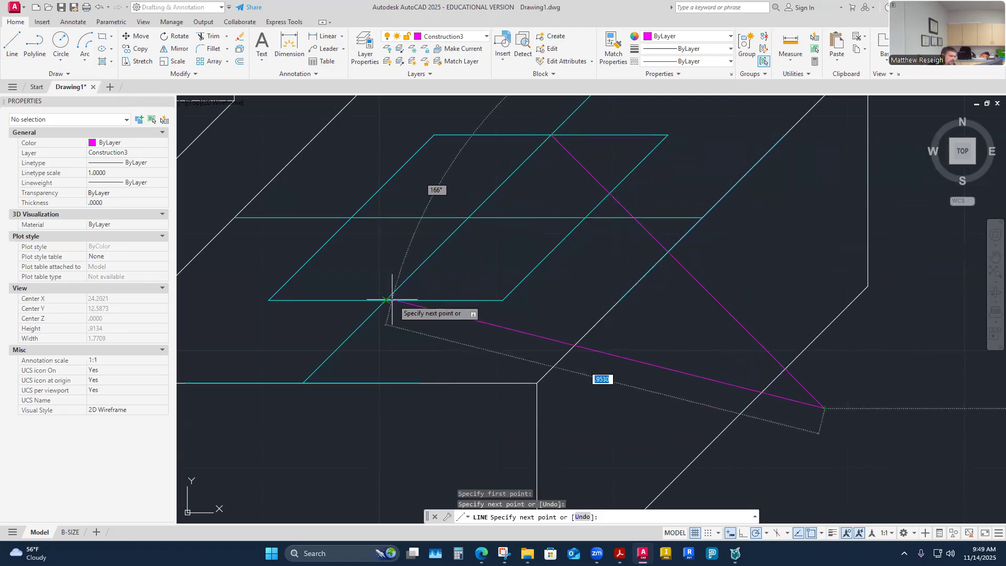
{"action": "key", "text": "Escape"}
{"action": "left_click", "coordinate": [747, 331]}
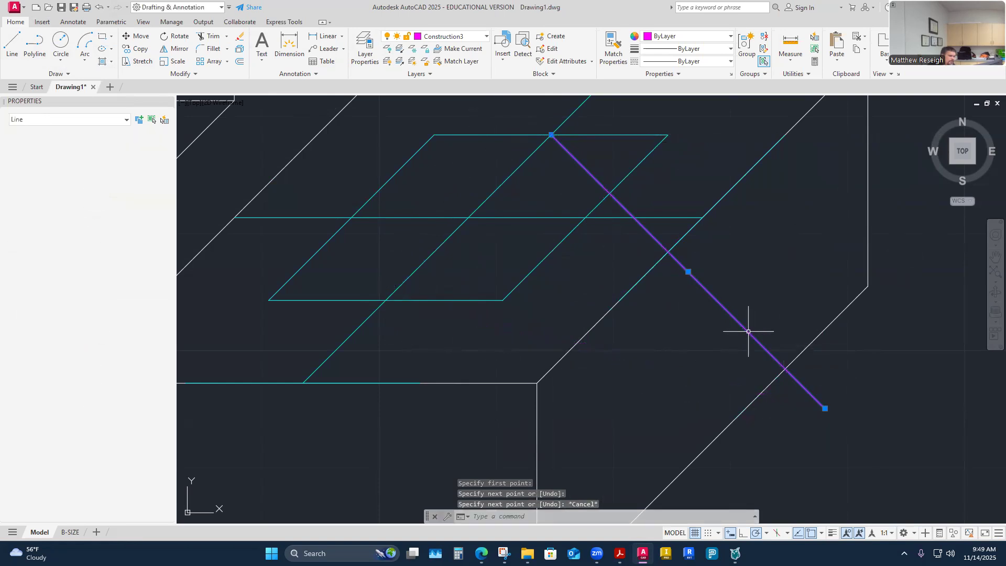
{"action": "key", "text": "Delete"}
Step: Draw a line straight down from the midpoint of the parallelogram's back edge, ending below the lower step's front corner
{"action": "left_click", "coordinate": [12, 44]}
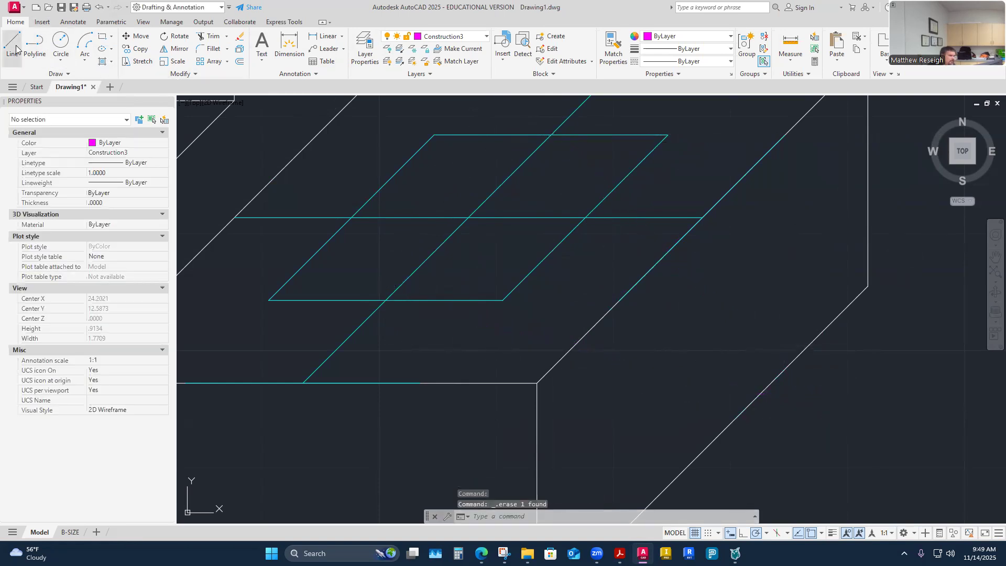
{"action": "left_click", "coordinate": [551, 134]}
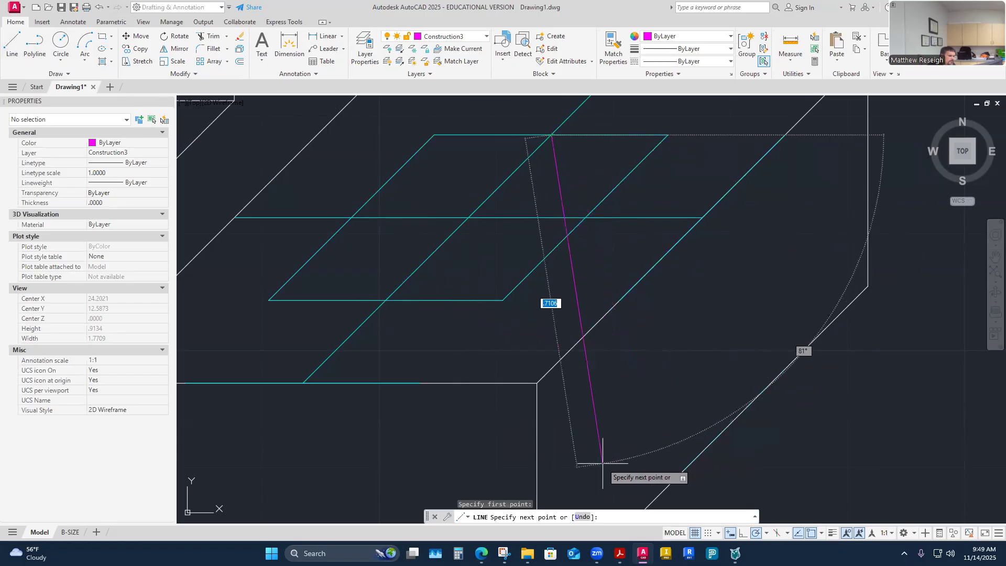
{"action": "left_click", "coordinate": [551, 456]}
{"action": "right_click", "coordinate": [553, 457]}
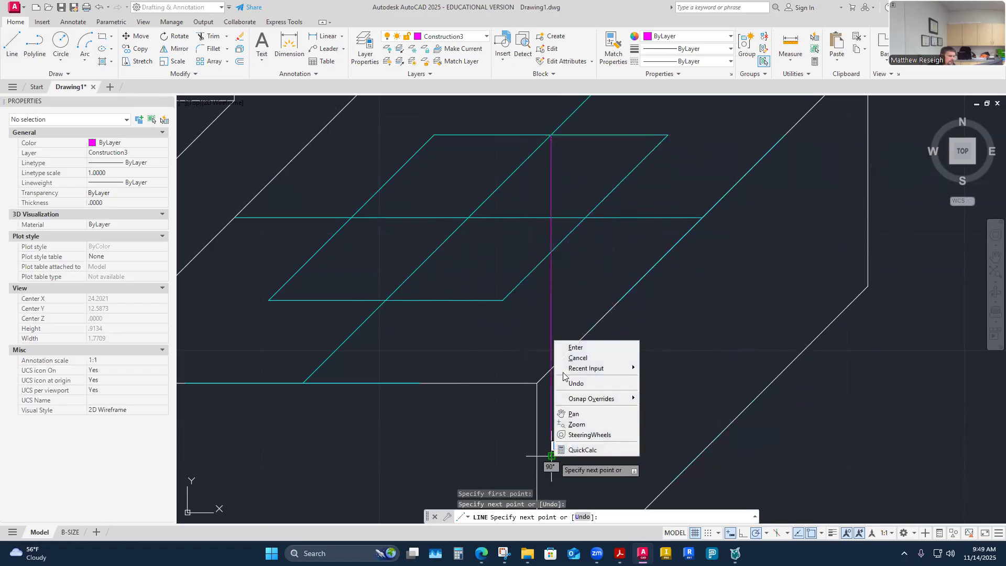
{"action": "left_click", "coordinate": [574, 346]}
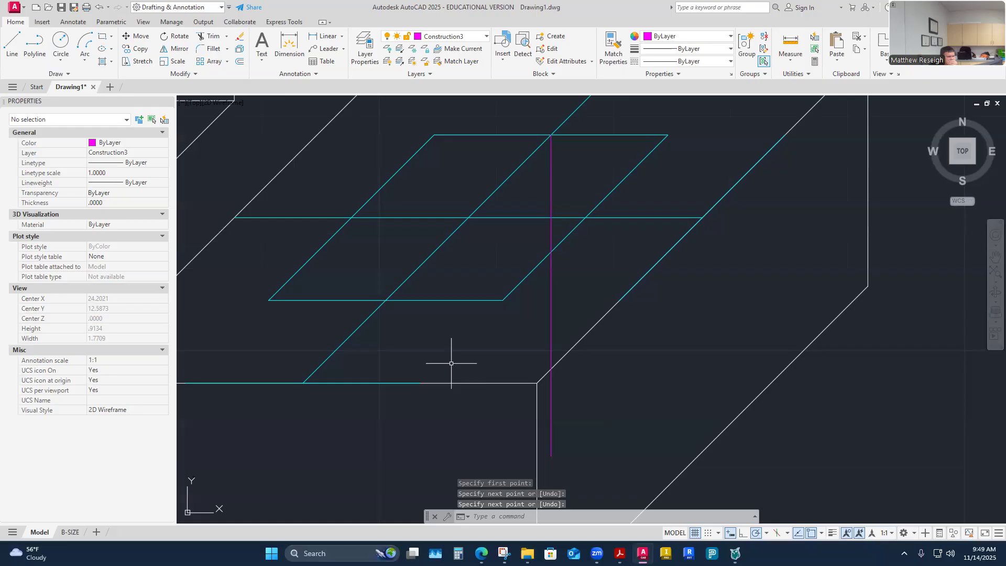
Step: Draw a line at 315° from the midpoint of the parallelogram's left edge, crossing past the vertical magenta line
{"action": "left_click", "coordinate": [12, 42]}
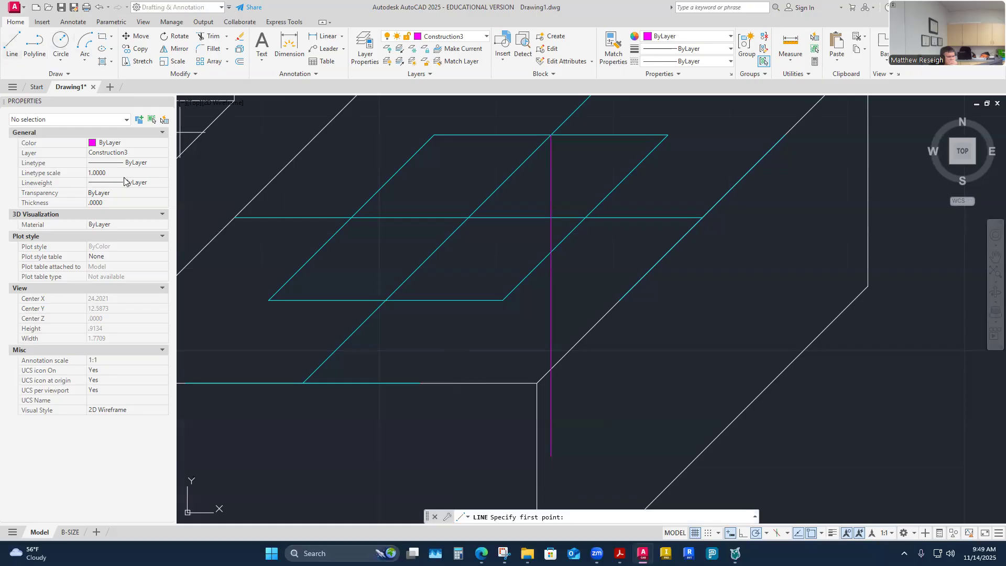
{"action": "left_click", "coordinate": [351, 217]}
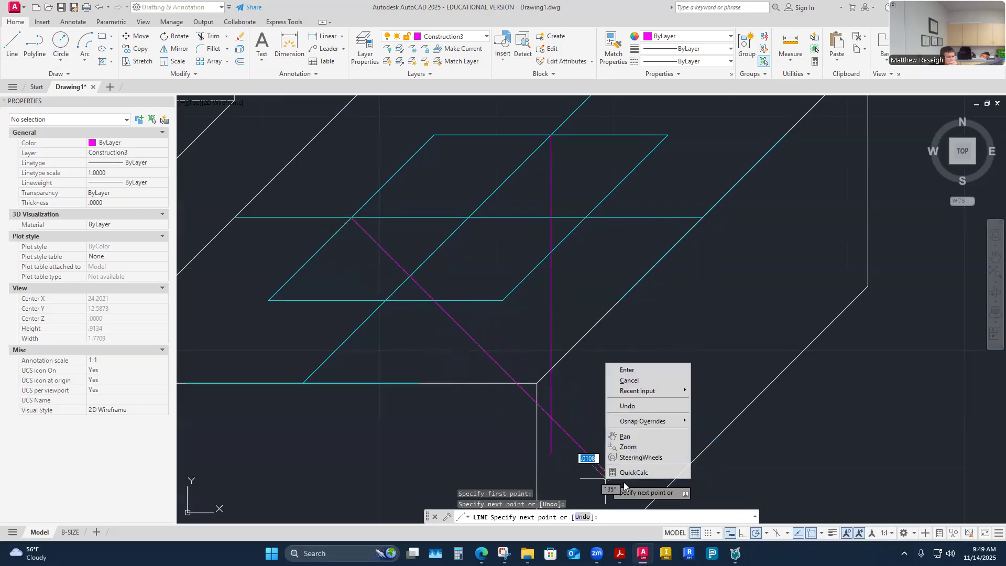
{"action": "left_click", "coordinate": [624, 371]}
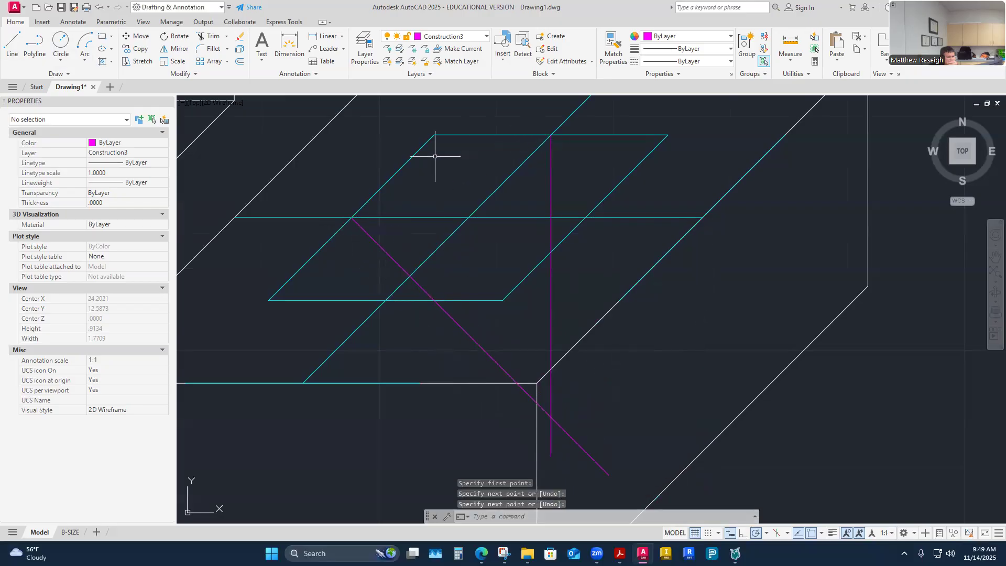
Step: Try a circle centered where the two magenta lines cross, cancel it, and erase the overlong diagonal line
{"action": "left_click", "coordinate": [61, 42]}
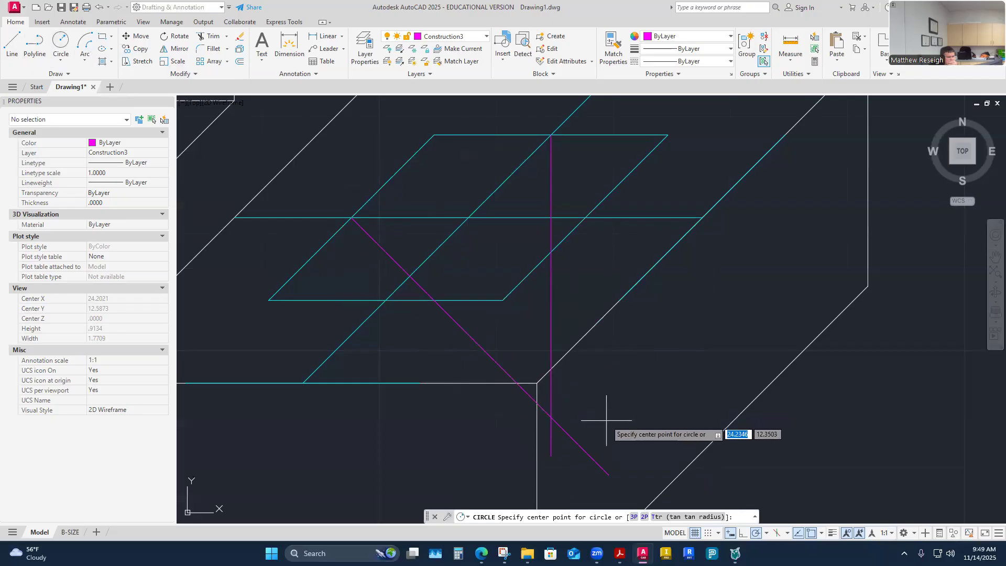
{"action": "left_click", "coordinate": [550, 417]}
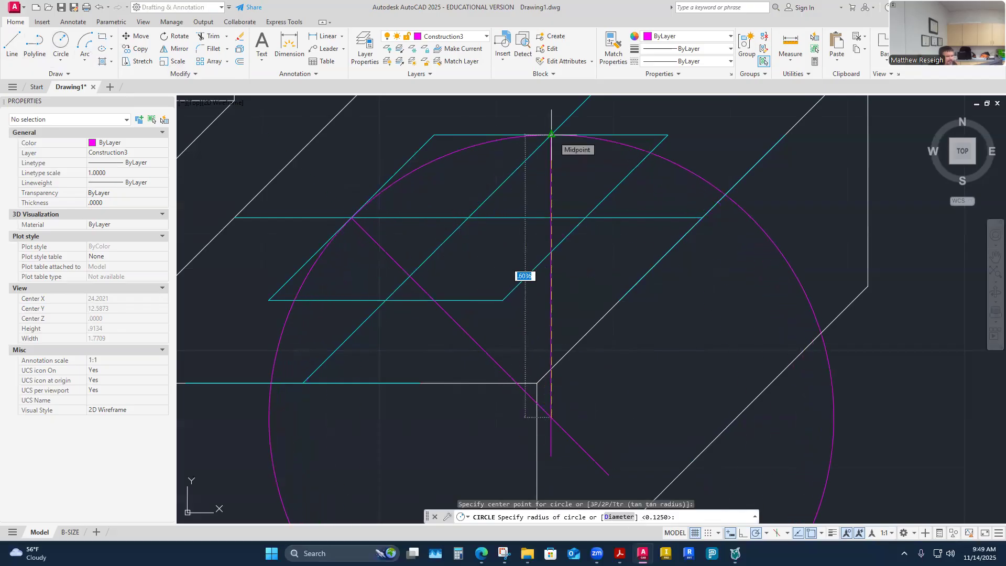
{"action": "key", "text": "Escape"}
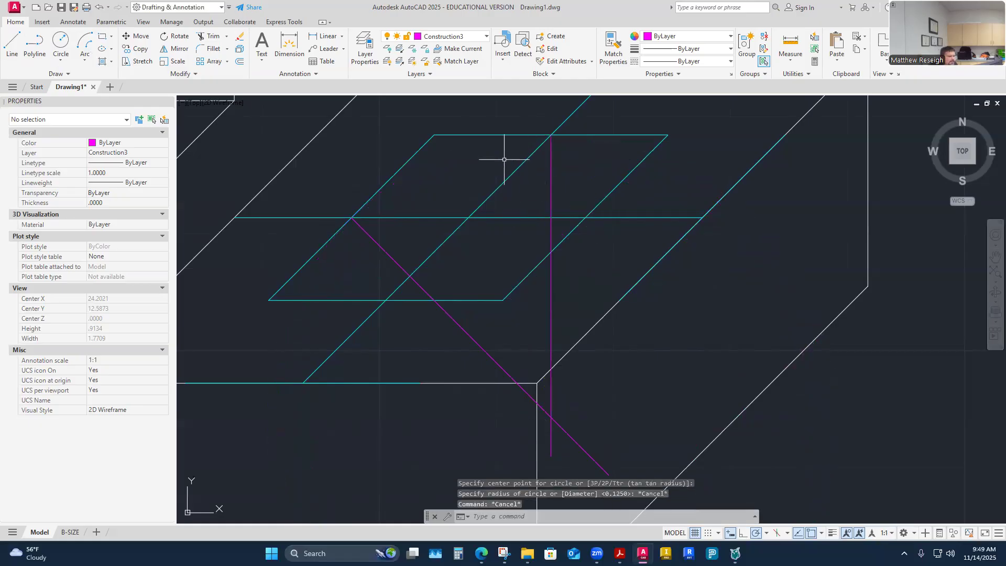
{"action": "left_click", "coordinate": [459, 324]}
{"action": "key", "text": "Delete"}
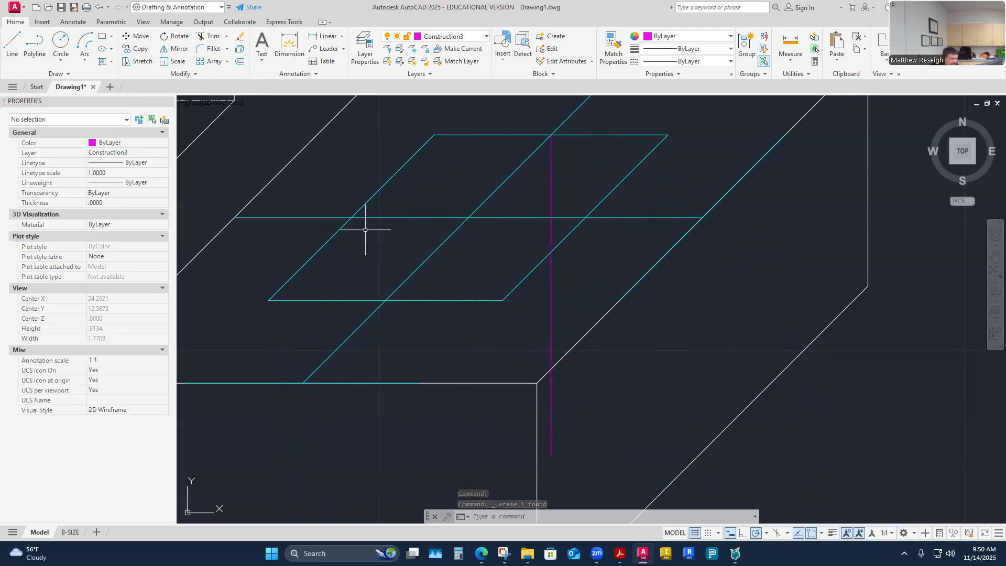
Step: Draw a line at 315° from the midpoint of the parallelogram's left edge, ending on the vertical magenta line
{"action": "left_click", "coordinate": [11, 44]}
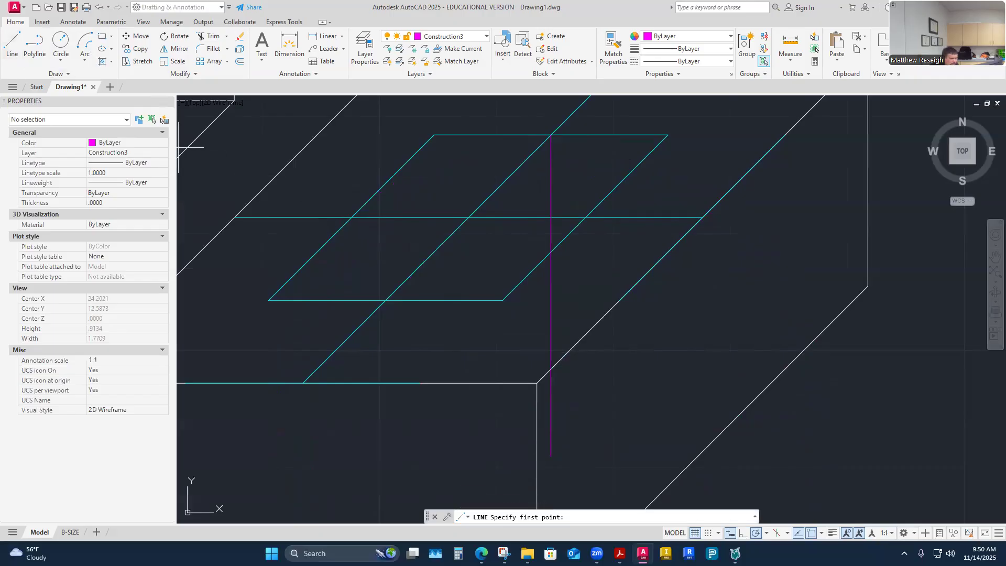
{"action": "left_click", "coordinate": [351, 218]}
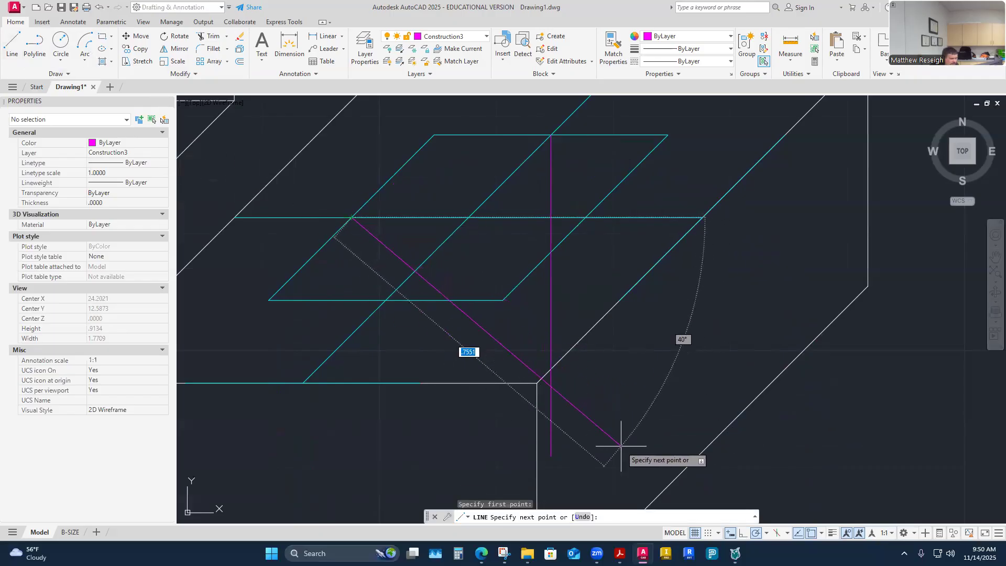
{"action": "left_click", "coordinate": [550, 416]}
{"action": "right_click", "coordinate": [549, 420]}
{"action": "left_click", "coordinate": [566, 426]}
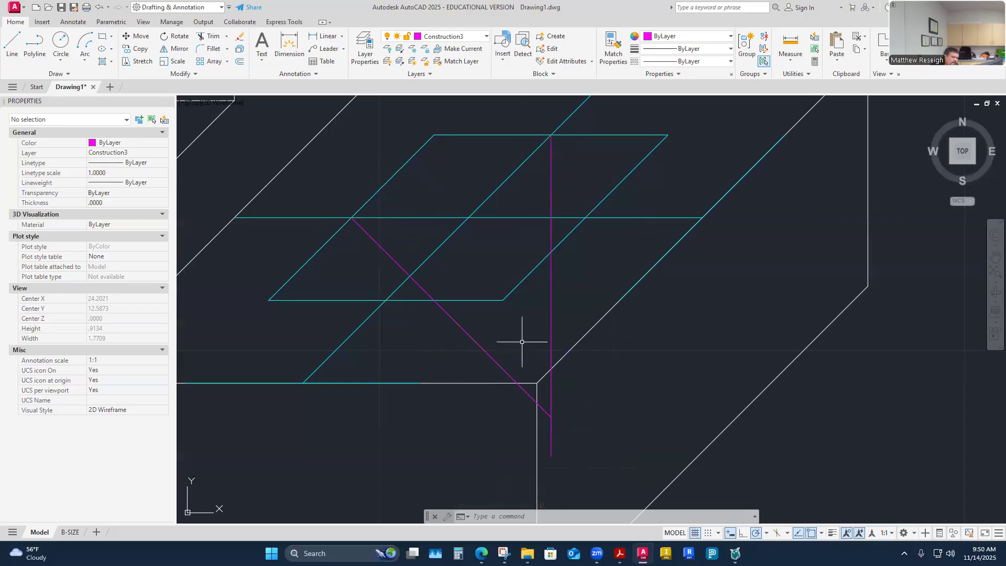
Step: Draw a circle of about 0.60 radius from the magenta lines' meeting point through the midpoint of the parallelogram's back edge
{"action": "left_click", "coordinate": [60, 42]}
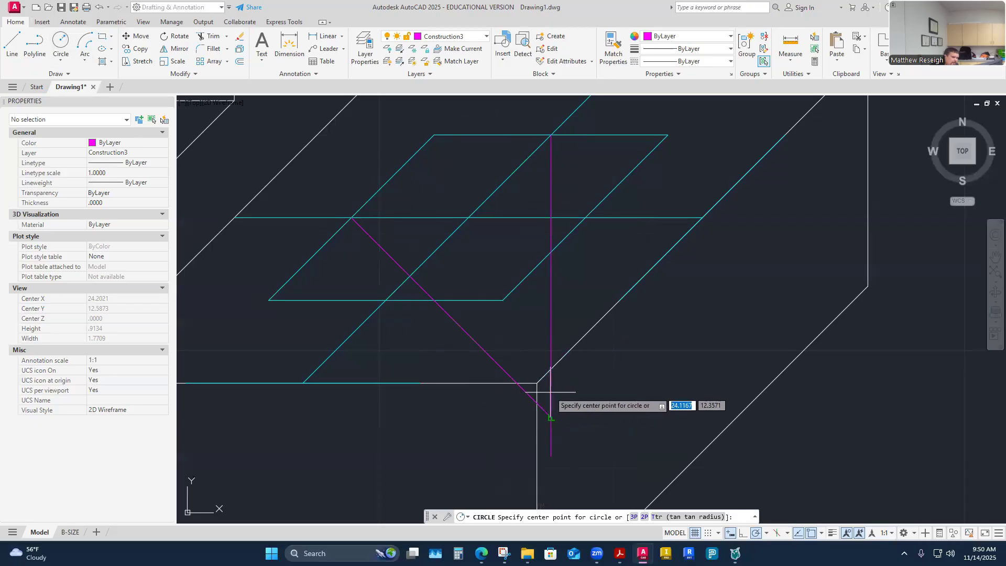
{"action": "left_click", "coordinate": [551, 417]}
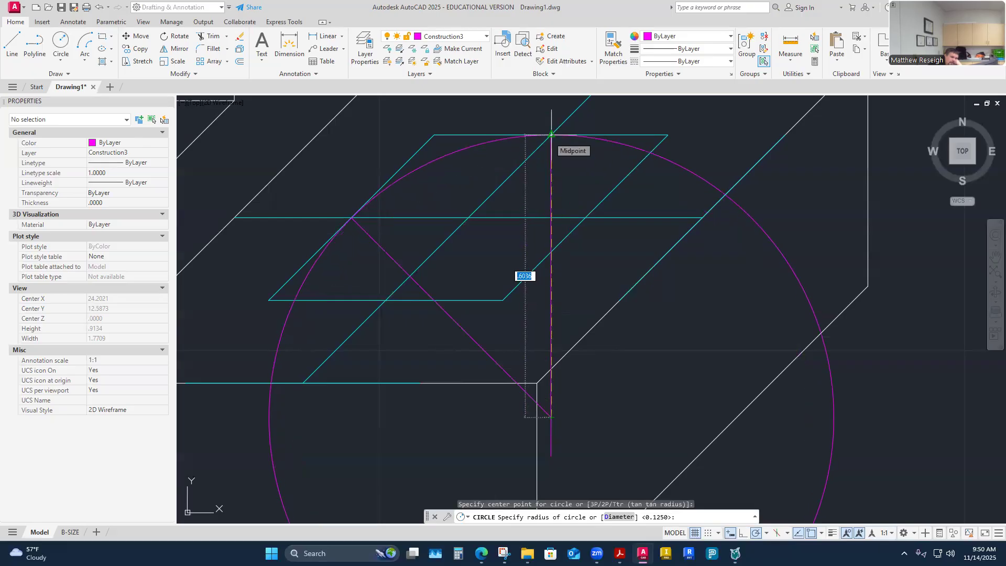
{"action": "left_click", "coordinate": [551, 134]}
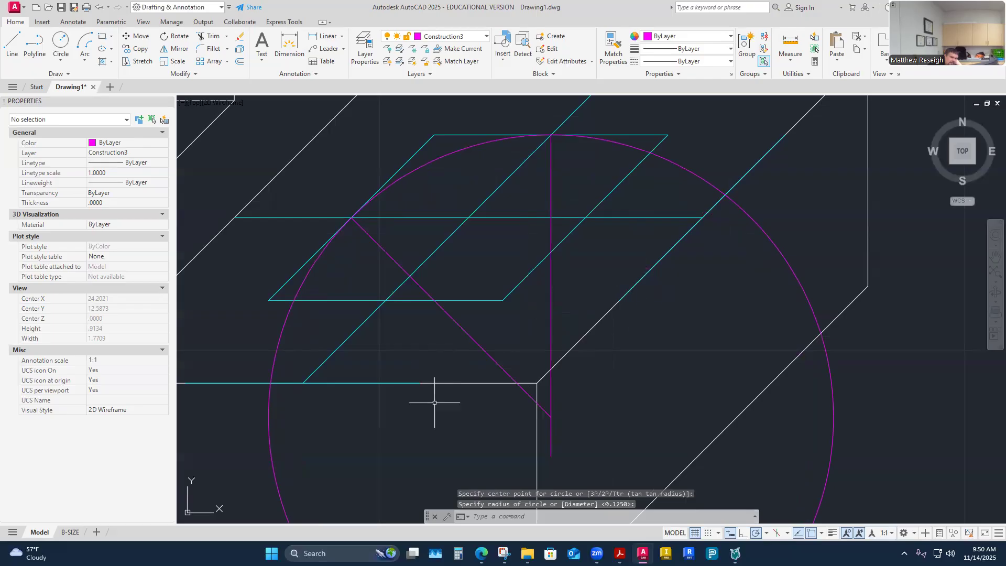
Step: Trim the magenta circle to the arc between the midpoints of the parallelogram's left and back edges
{"action": "left_click", "coordinate": [206, 36]}
{"action": "scroll", "coordinate": [287, 199], "scroll_direction": "down", "scroll_amount": 3}
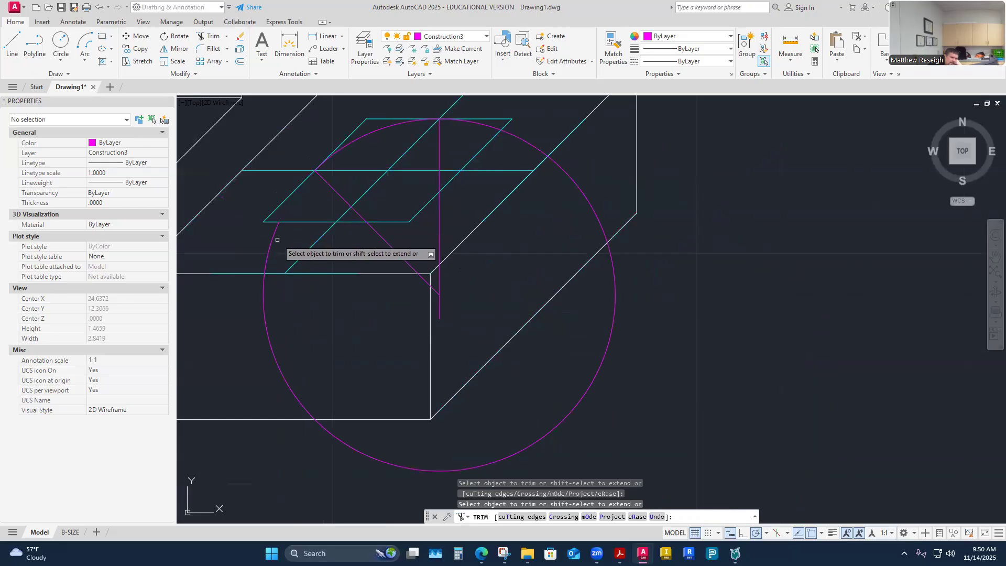
{"action": "left_click", "coordinate": [265, 319]}
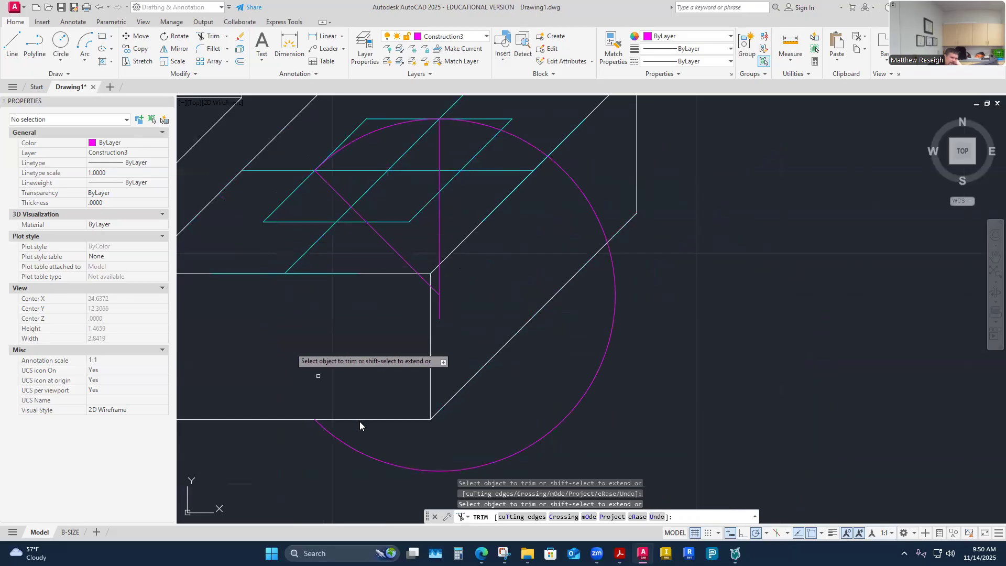
{"action": "left_click", "coordinate": [393, 467]}
{"action": "left_click", "coordinate": [586, 201]}
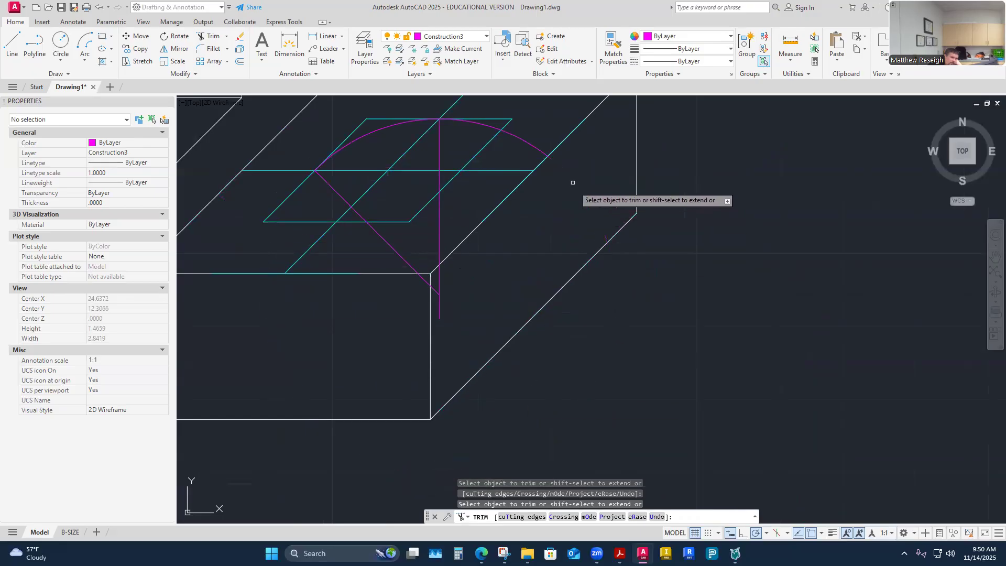
{"action": "scroll", "coordinate": [490, 220], "scroll_direction": "up", "scroll_amount": 2}
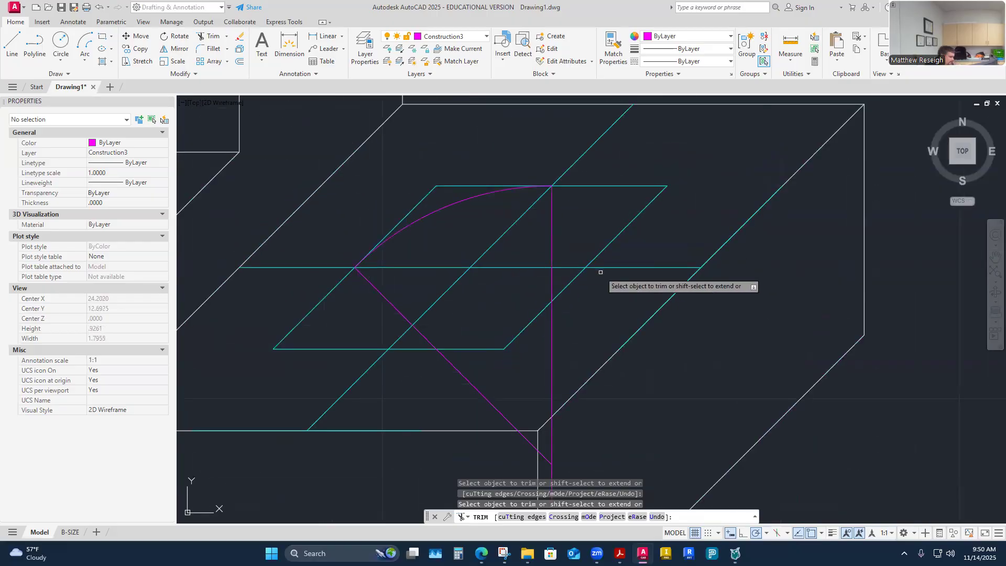
{"action": "key", "text": "Escape"}
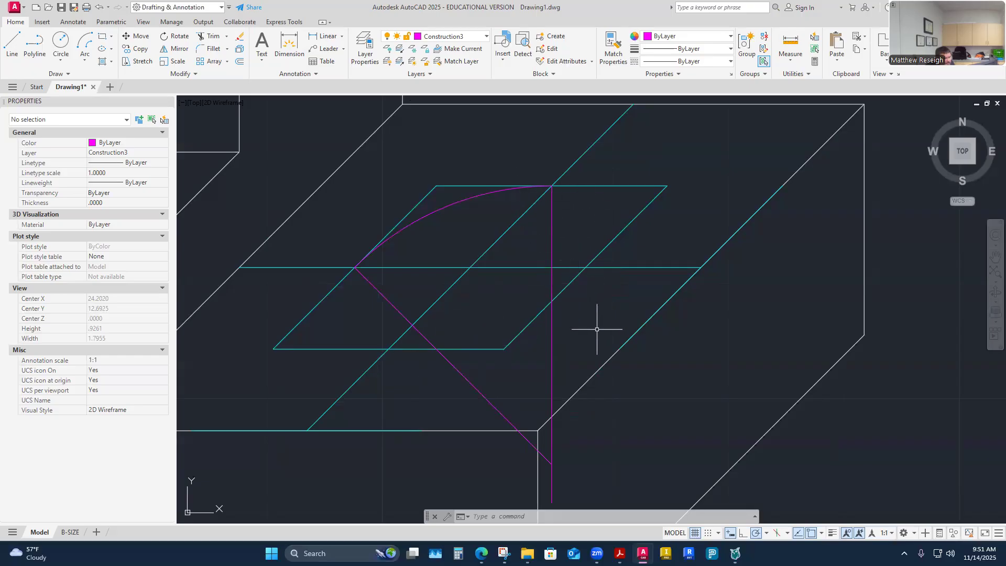
Step: Draw a short line at 135° from the midpoint of the parallelogram's right edge to the vertical magenta line
{"action": "scroll", "coordinate": [596, 329], "scroll_direction": "down", "scroll_amount": 5}
{"action": "scroll", "coordinate": [595, 321], "scroll_direction": "up", "scroll_amount": 5}
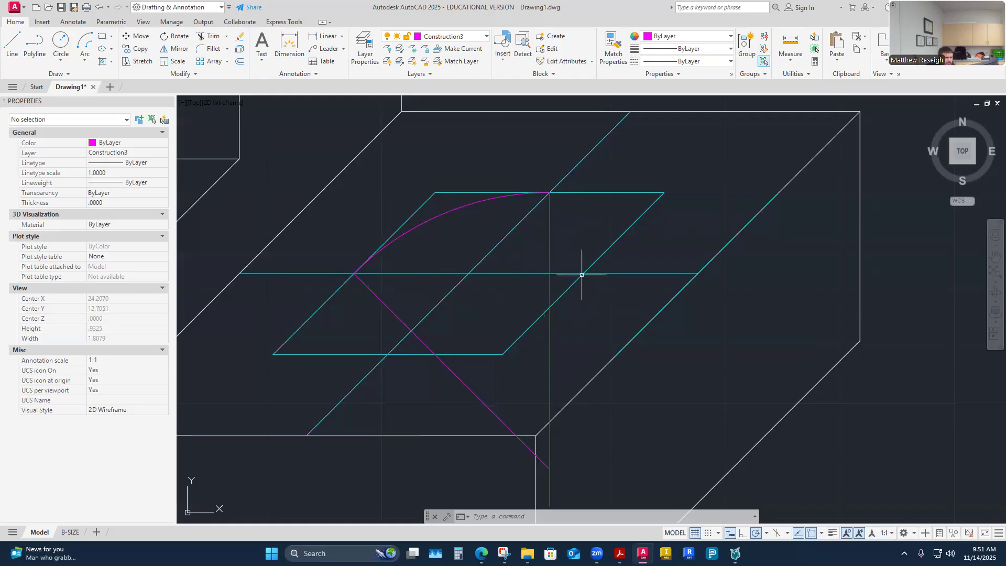
{"action": "left_click", "coordinate": [12, 45]}
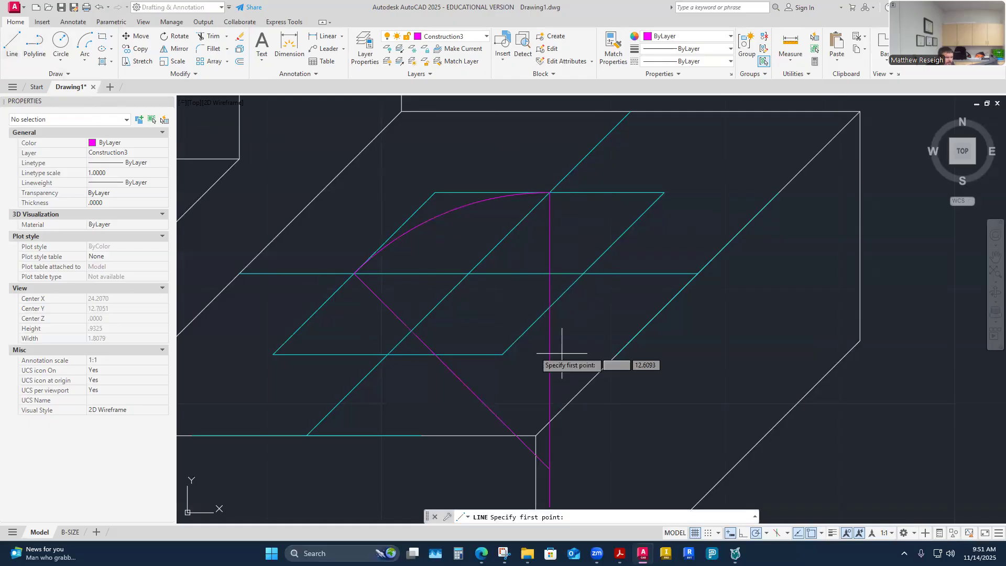
{"action": "left_click", "coordinate": [583, 273]}
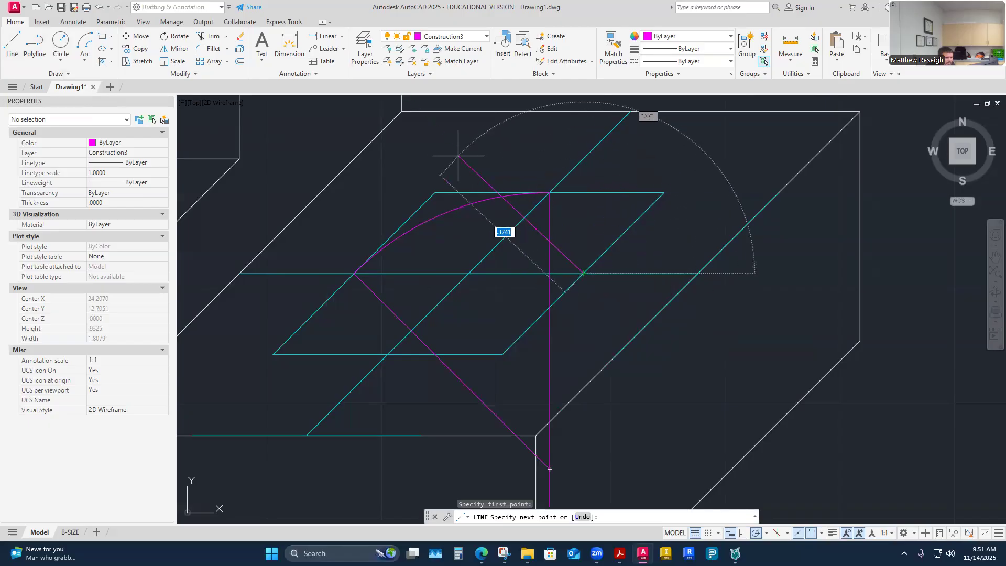
{"action": "left_click", "coordinate": [550, 239]}
{"action": "key", "text": "Escape"}
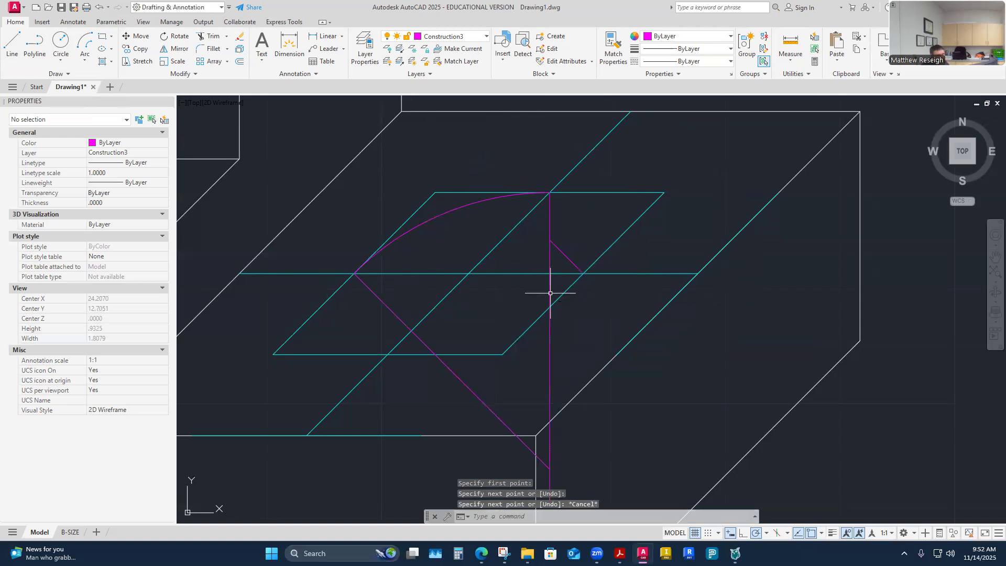
Step: Draw a circle of about 0.10 radius centred where the short 135° line meets the vertical magenta line, through the right edge's midpoint
{"action": "left_click", "coordinate": [60, 42]}
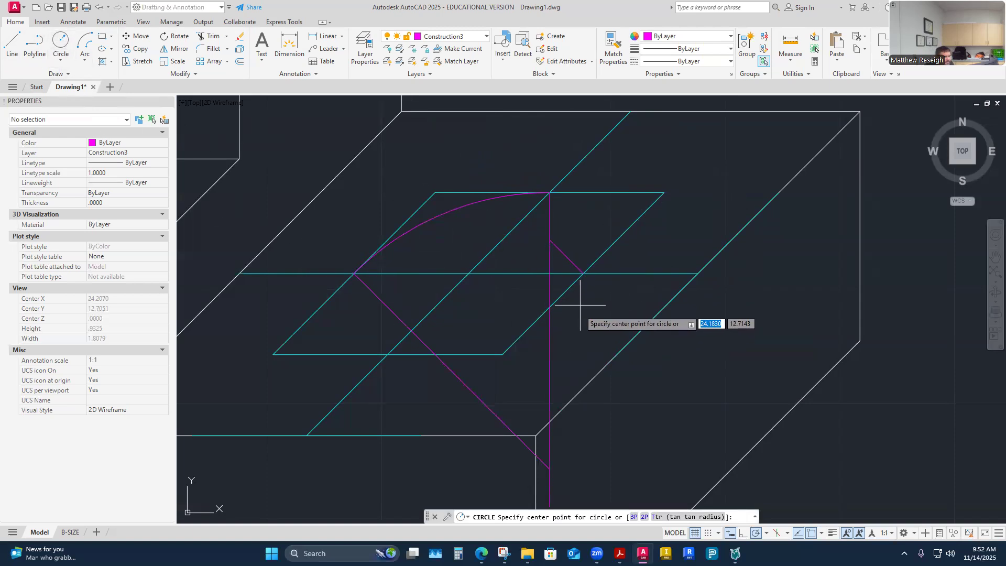
{"action": "left_click", "coordinate": [549, 240]}
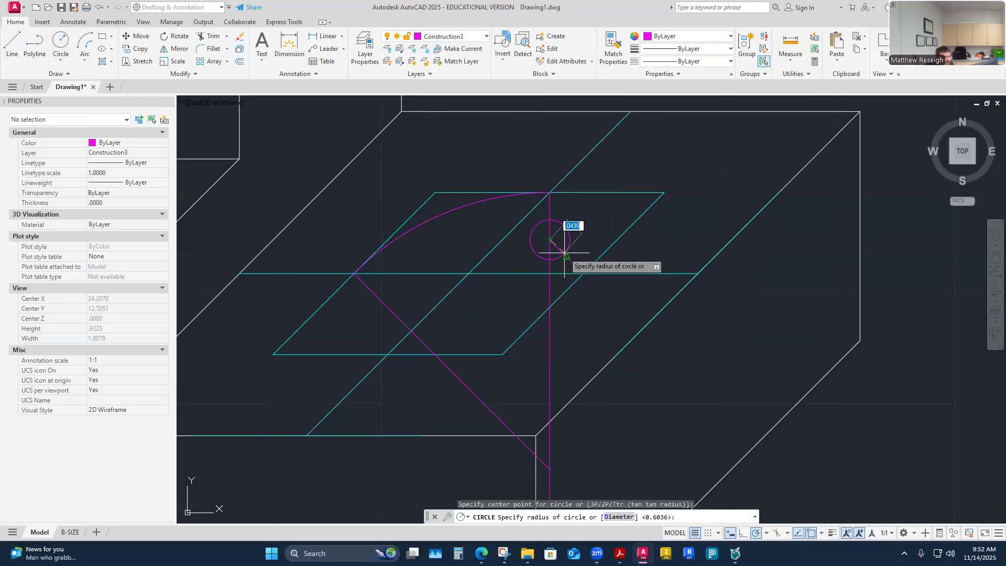
{"action": "left_click", "coordinate": [583, 273]}
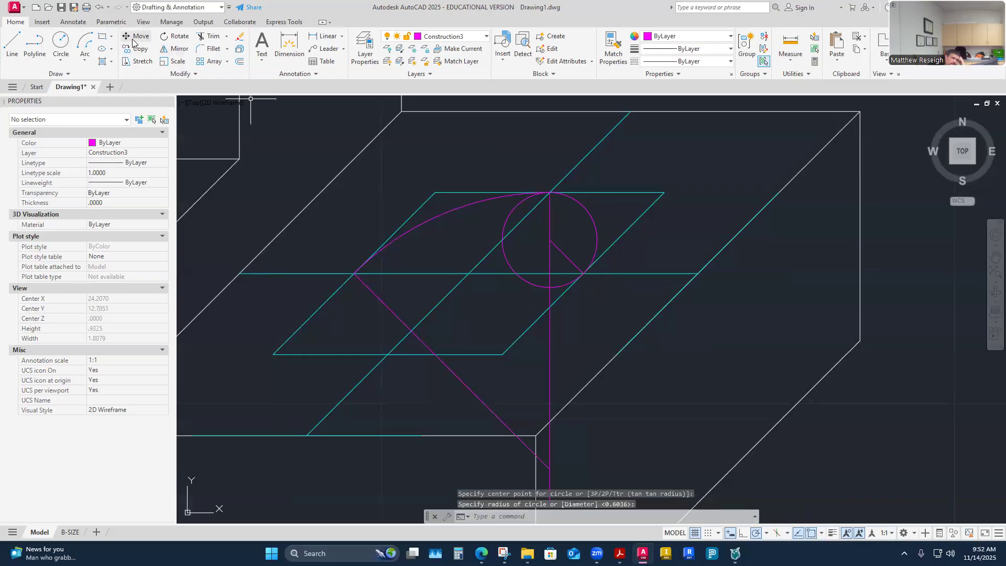
Step: Trim the small magenta circle to the arc between the midpoints of the parallelogram's back and right edges
{"action": "left_click", "coordinate": [209, 36]}
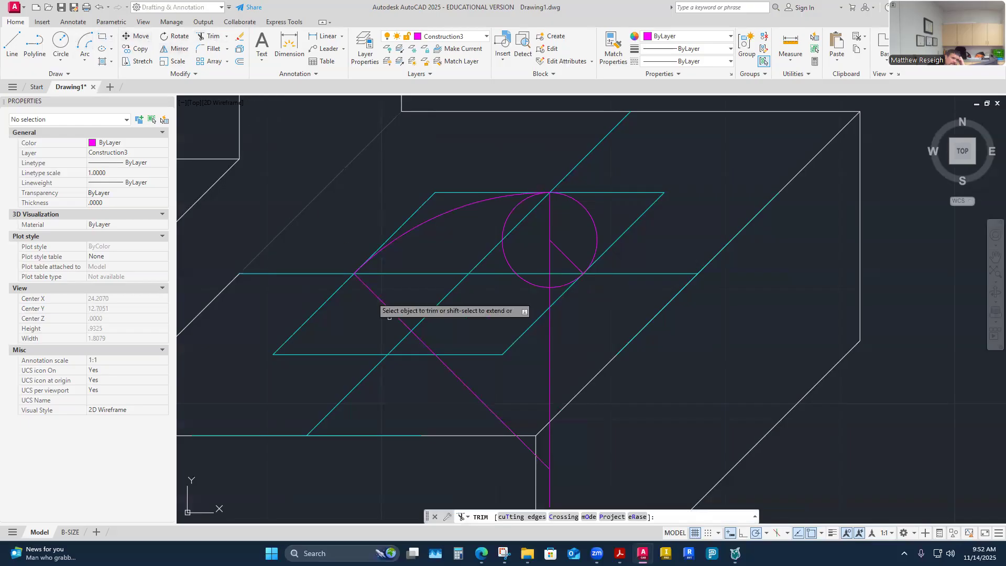
{"action": "left_click", "coordinate": [514, 210]}
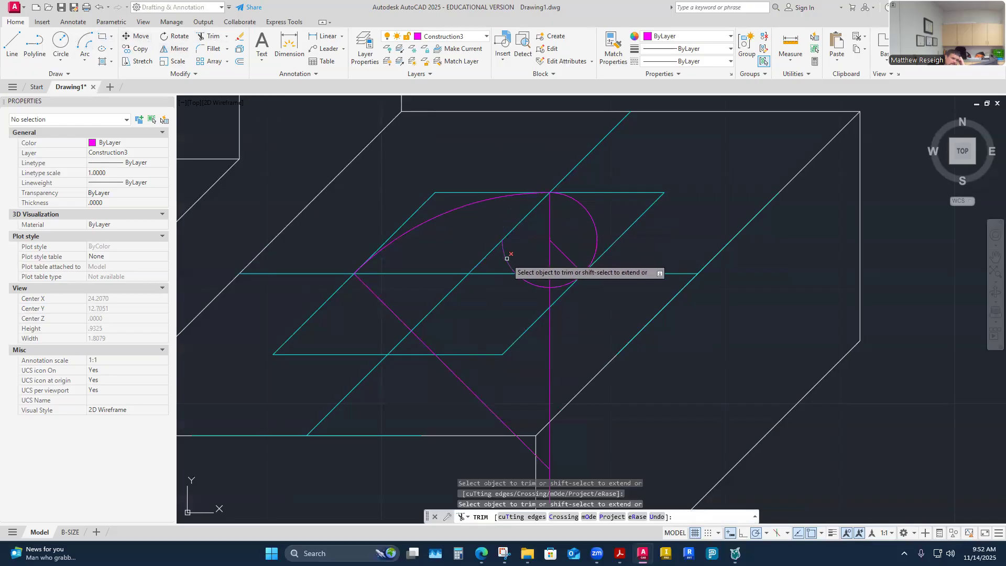
{"action": "left_click", "coordinate": [508, 257]}
{"action": "left_click", "coordinate": [564, 289]}
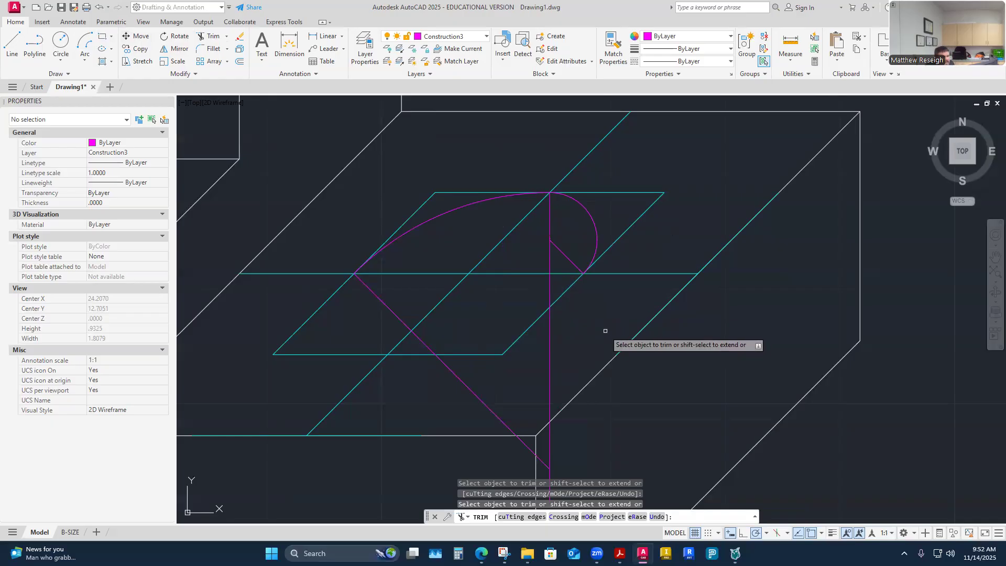
{"action": "scroll", "coordinate": [609, 292], "scroll_direction": "down", "scroll_amount": 3}
{"action": "scroll", "coordinate": [631, 309], "scroll_direction": "up", "scroll_amount": 3}
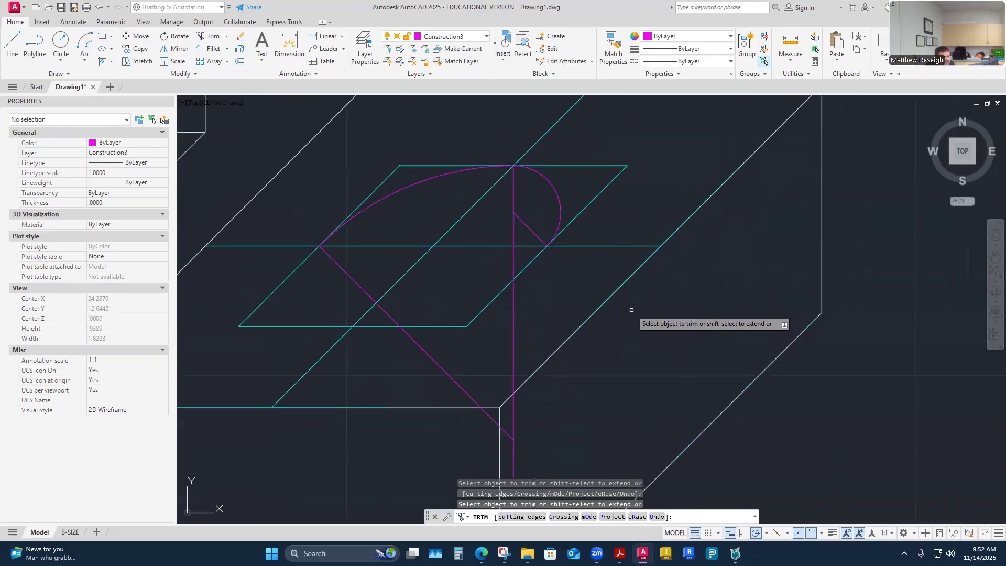
{"action": "scroll", "coordinate": [603, 314], "scroll_direction": "down", "scroll_amount": 3}
{"action": "scroll", "coordinate": [560, 321], "scroll_direction": "up", "scroll_amount": 3}
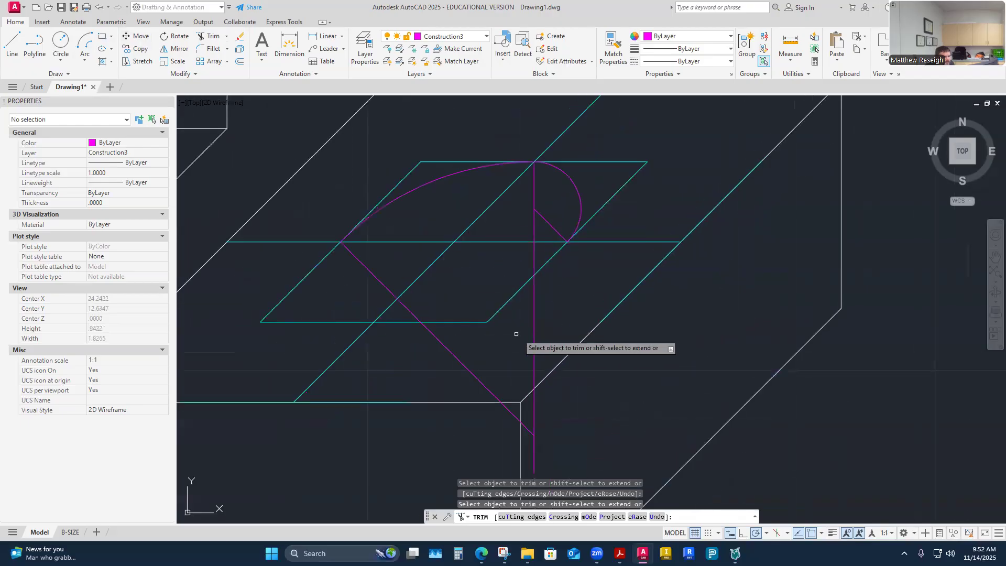
{"action": "key", "text": "Escape"}
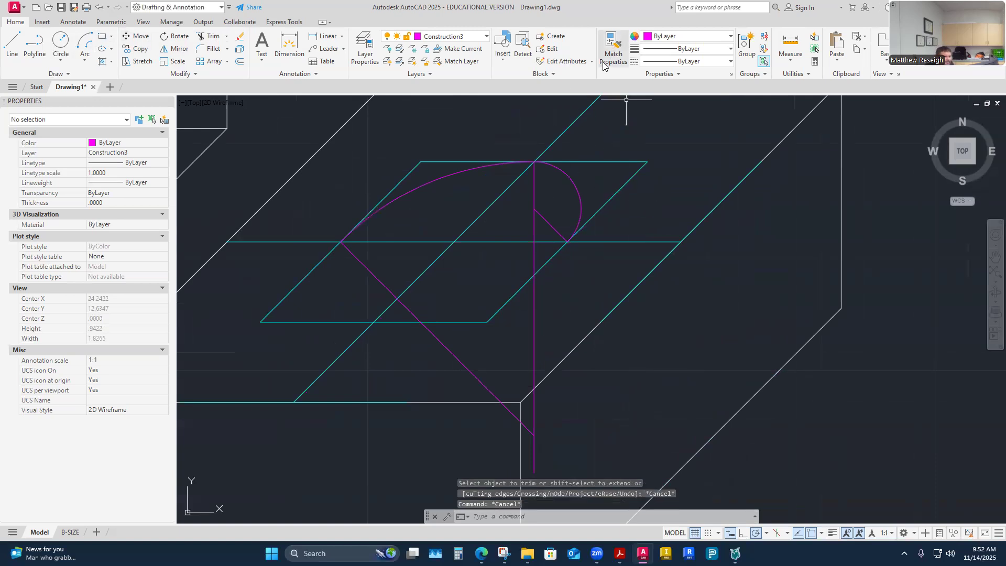
Step: Match the properties of the two magenta arcs to a white edge of the block
{"action": "left_click", "coordinate": [610, 43]}
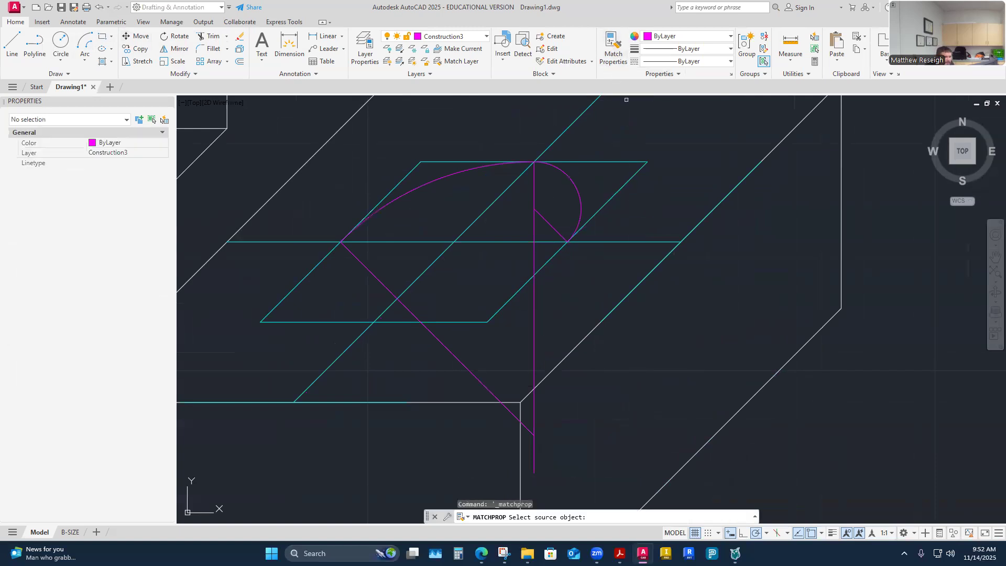
{"action": "left_click", "coordinate": [308, 161]}
{"action": "left_click", "coordinate": [437, 183]}
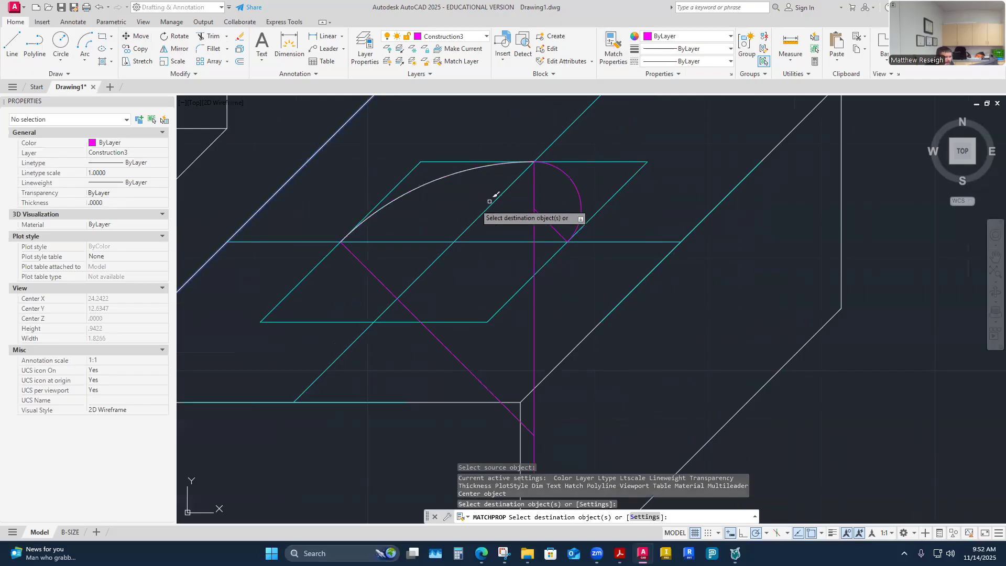
{"action": "left_click", "coordinate": [573, 176]}
{"action": "key", "text": "Escape"}
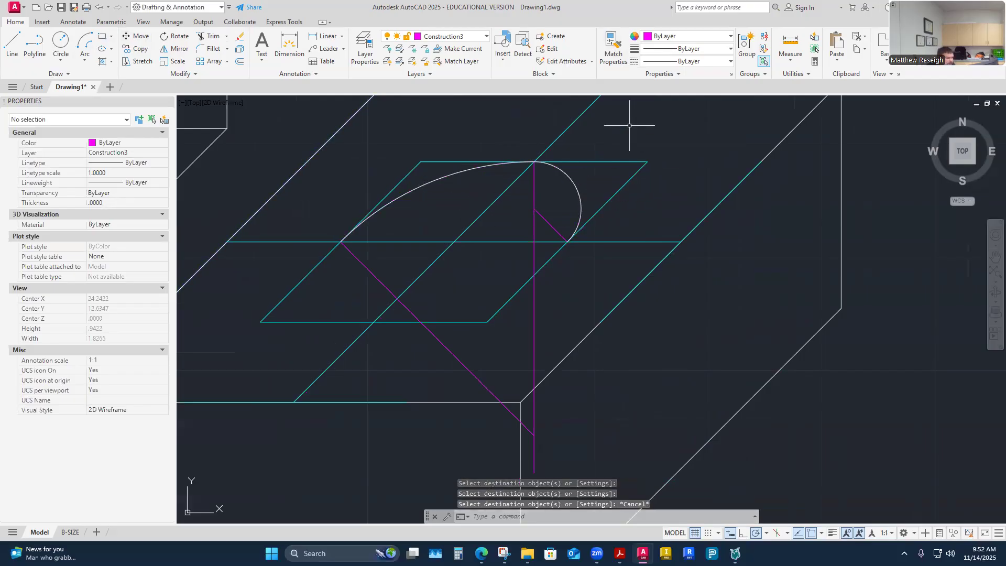
Step: Draw a short vertical line from the midpoint of the parallelogram's front edge up to the 315° magenta line
{"action": "scroll", "coordinate": [648, 211], "scroll_direction": "down", "scroll_amount": 3}
{"action": "scroll", "coordinate": [623, 218], "scroll_direction": "up", "scroll_amount": 3}
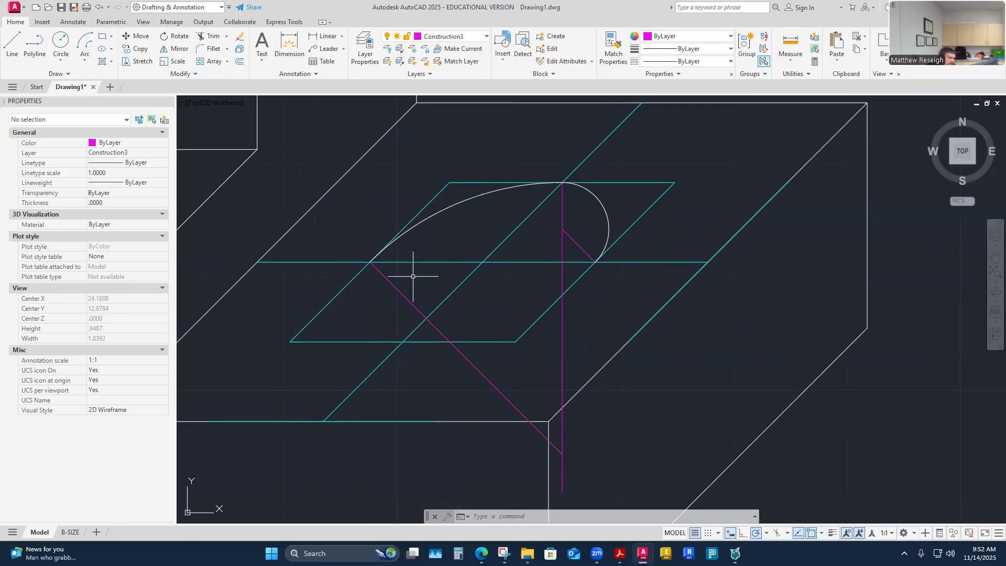
{"action": "left_click", "coordinate": [12, 43]}
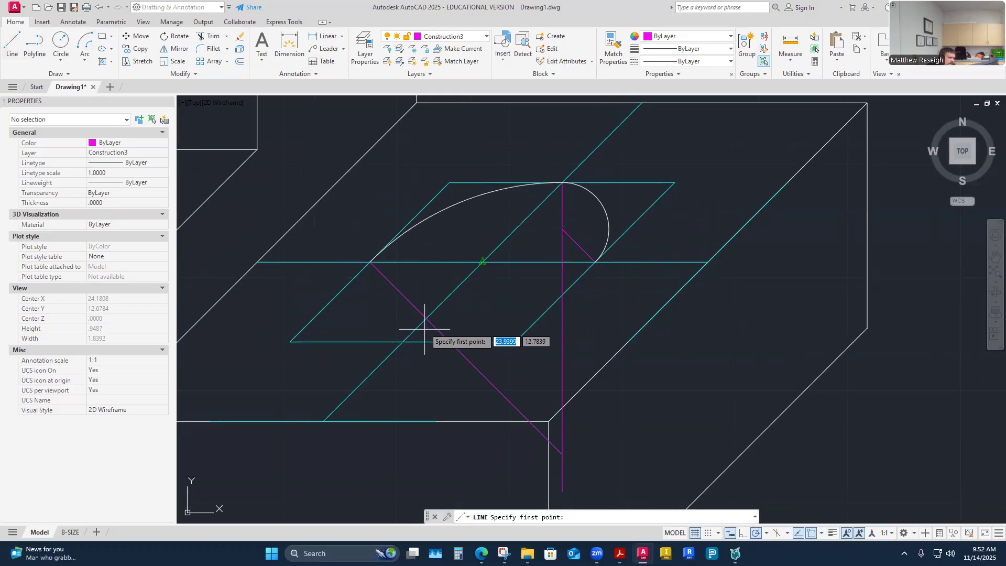
{"action": "left_click", "coordinate": [403, 342]}
{"action": "left_click", "coordinate": [403, 295]}
{"action": "right_click", "coordinate": [410, 292]}
{"action": "left_click", "coordinate": [425, 300]}
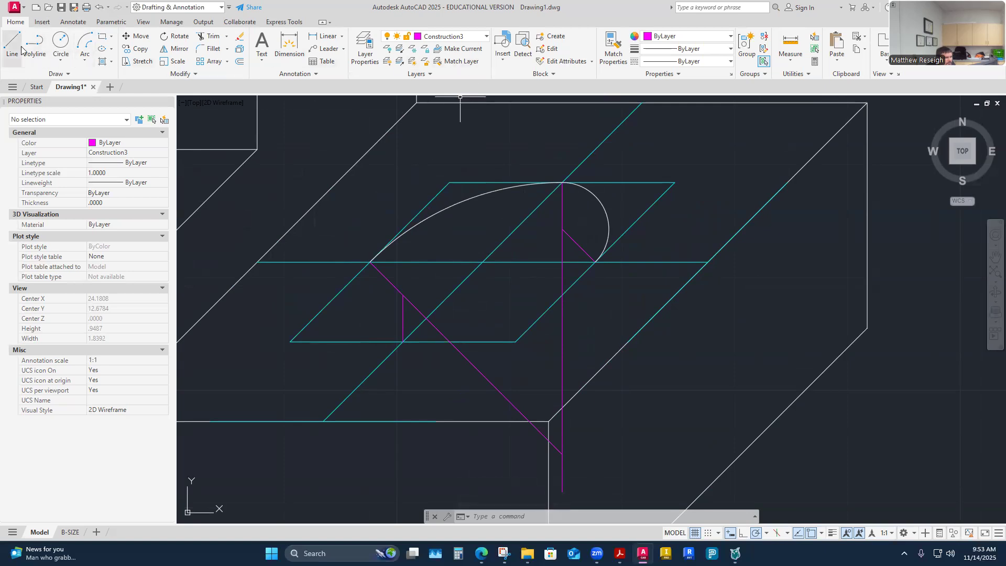
Step: Draw a circle of about 0.10 radius centred at the short vertical line's upper end, through the front edge's midpoint
{"action": "left_click", "coordinate": [61, 42]}
{"action": "left_click", "coordinate": [403, 295]}
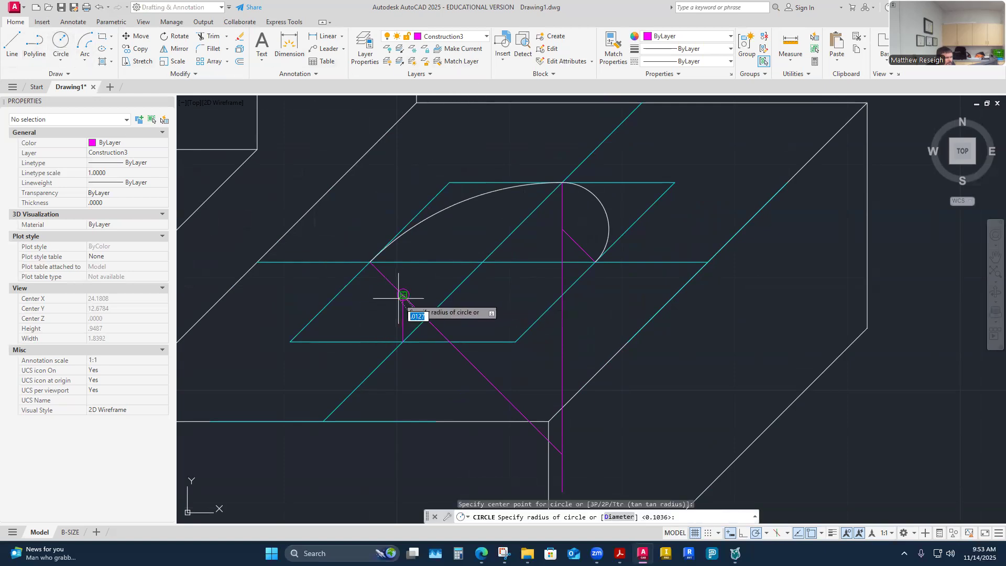
{"action": "key", "text": "Escape"}
{"action": "key", "text": "Escape"}
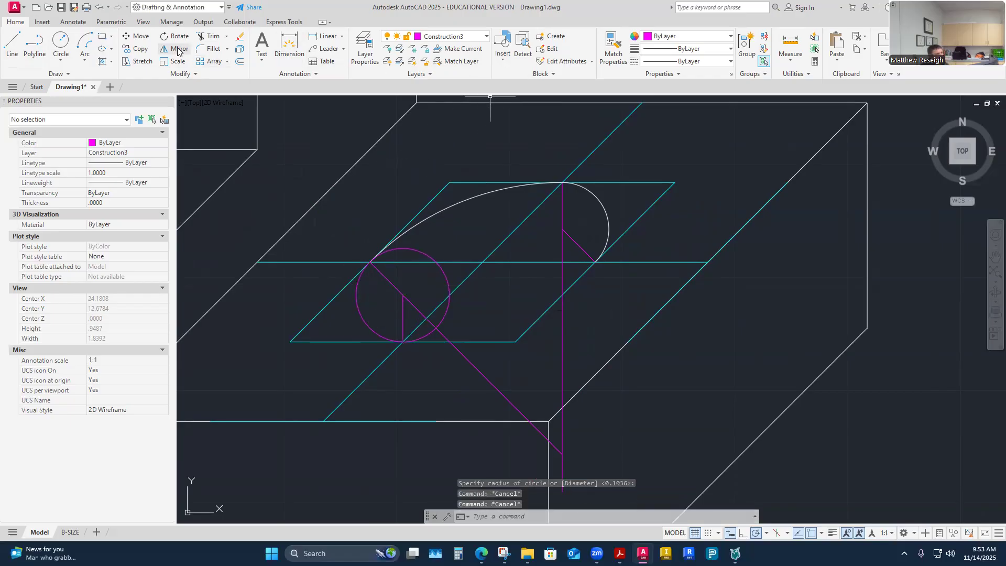
Step: Trim the small magenta circle to the arc between the midpoints of the parallelogram's left and front edges
{"action": "left_click", "coordinate": [211, 36]}
{"action": "left_click", "coordinate": [417, 252]}
{"action": "left_click", "coordinate": [447, 282]}
{"action": "left_click", "coordinate": [445, 316]}
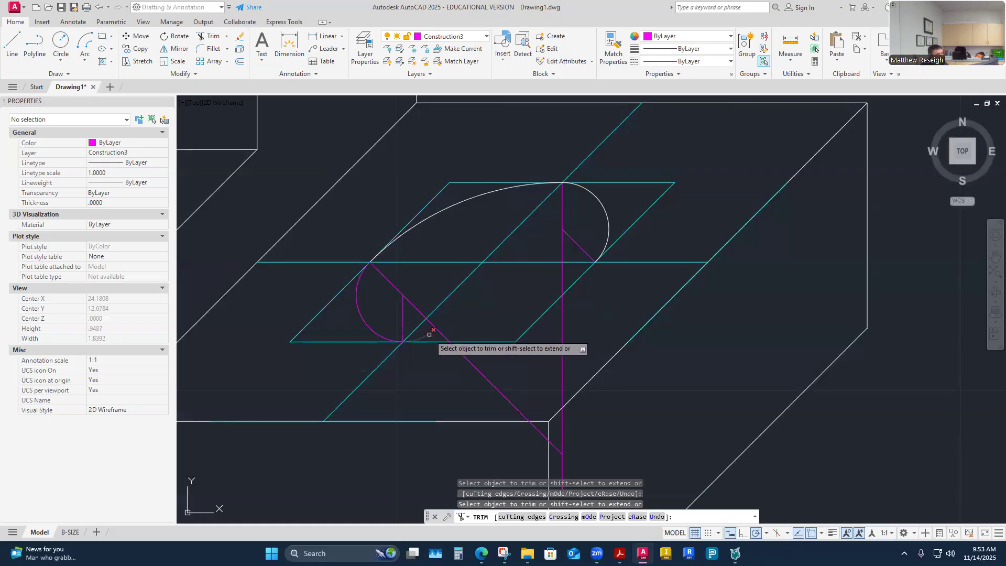
{"action": "key", "text": "Escape"}
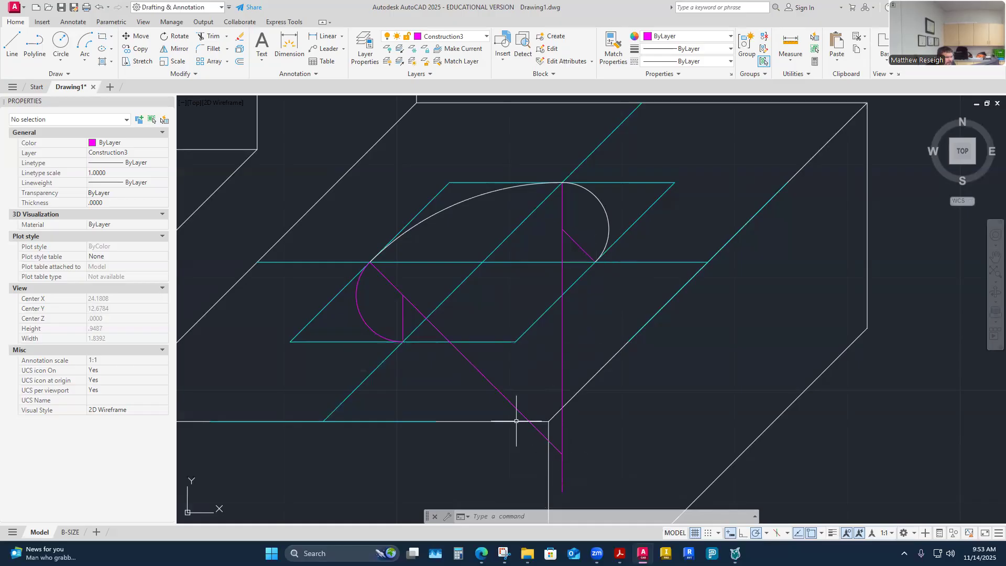
Step: Stretch the upper end of the short vertical magenta line straight up to a length of about 0.65
{"action": "left_click", "coordinate": [209, 36]}
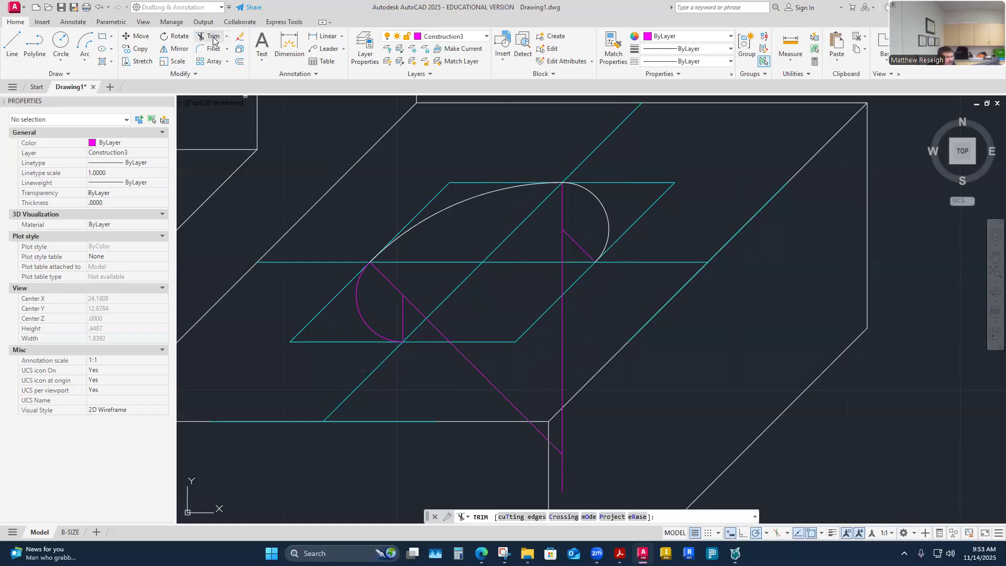
{"action": "key", "text": "Escape"}
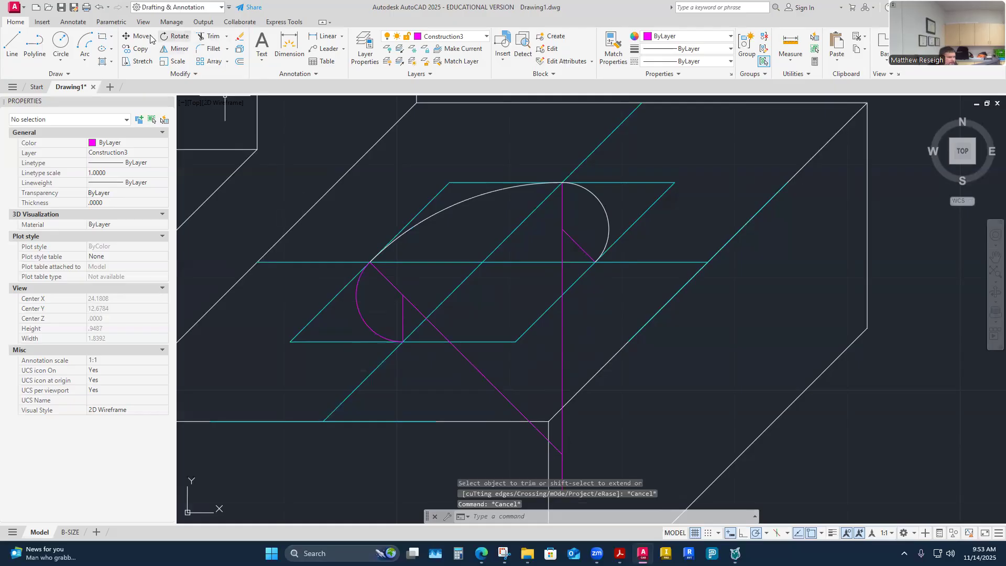
{"action": "left_click", "coordinate": [403, 314]}
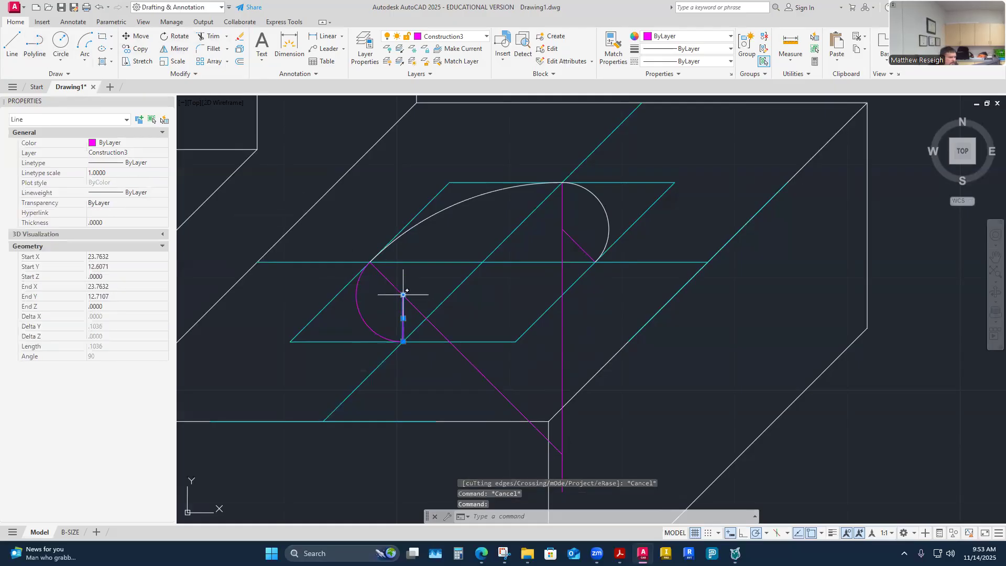
{"action": "left_click", "coordinate": [403, 295]}
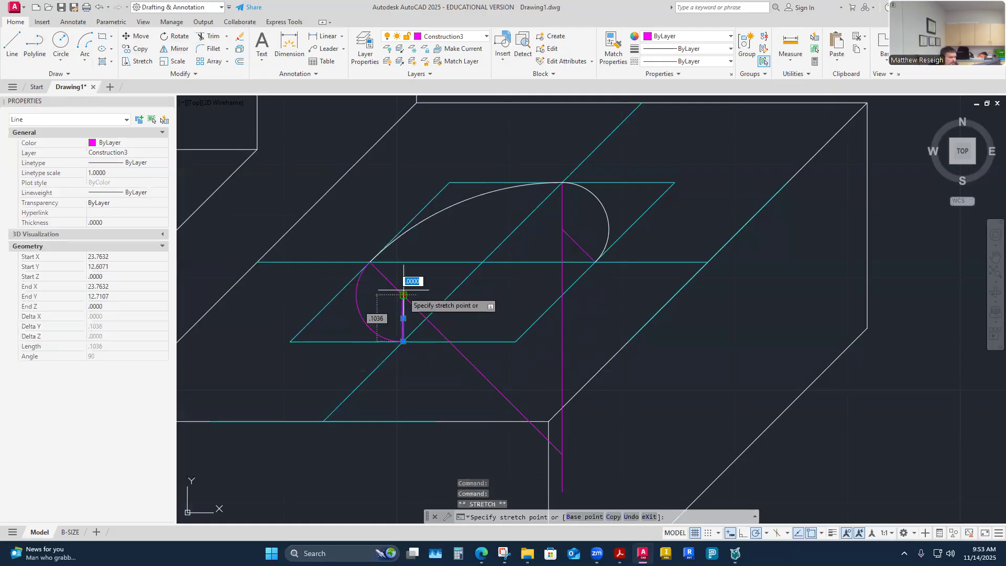
{"action": "scroll", "coordinate": [399, 137], "scroll_direction": "down", "scroll_amount": 2}
{"action": "left_click", "coordinate": [413, 124]}
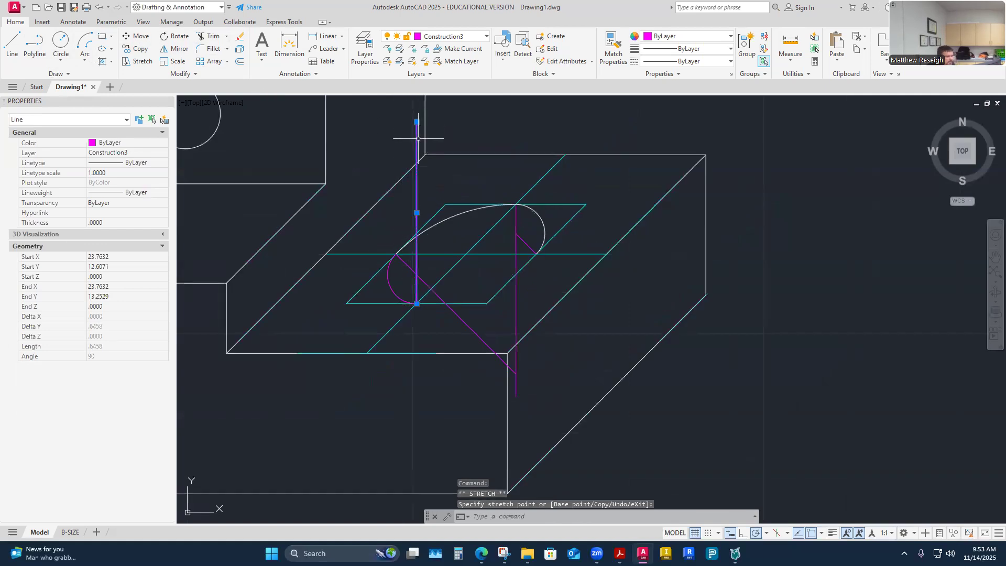
{"action": "key", "text": "Escape"}
{"action": "key", "text": "Escape"}
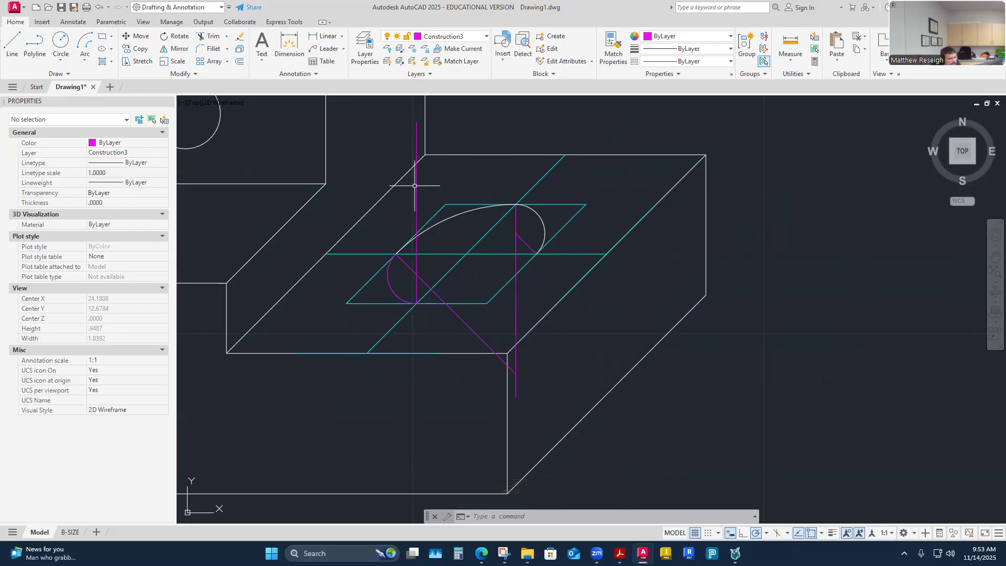
Step: Stretch the short 135° magenta line to about 0.66 long so that it crosses the lengthened vertical line
{"action": "left_click", "coordinate": [526, 243]}
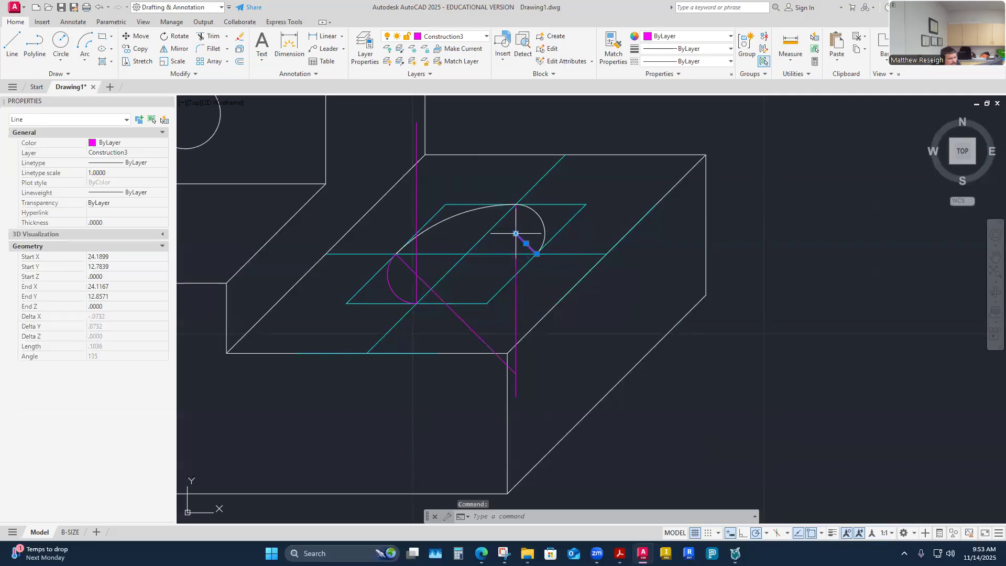
{"action": "left_click", "coordinate": [515, 233]}
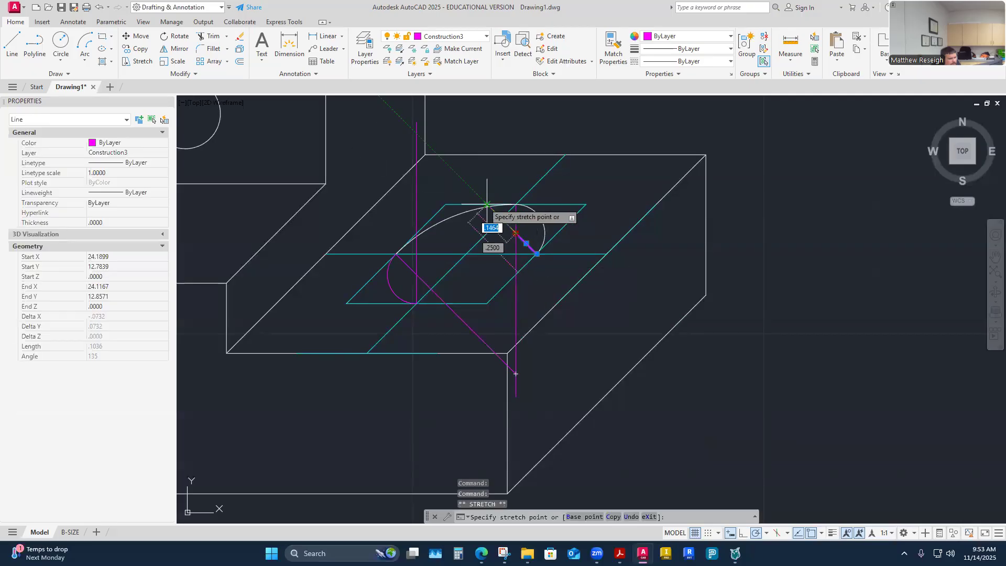
{"action": "left_click", "coordinate": [405, 122]}
{"action": "mouse_move", "coordinate": [406, 123]}
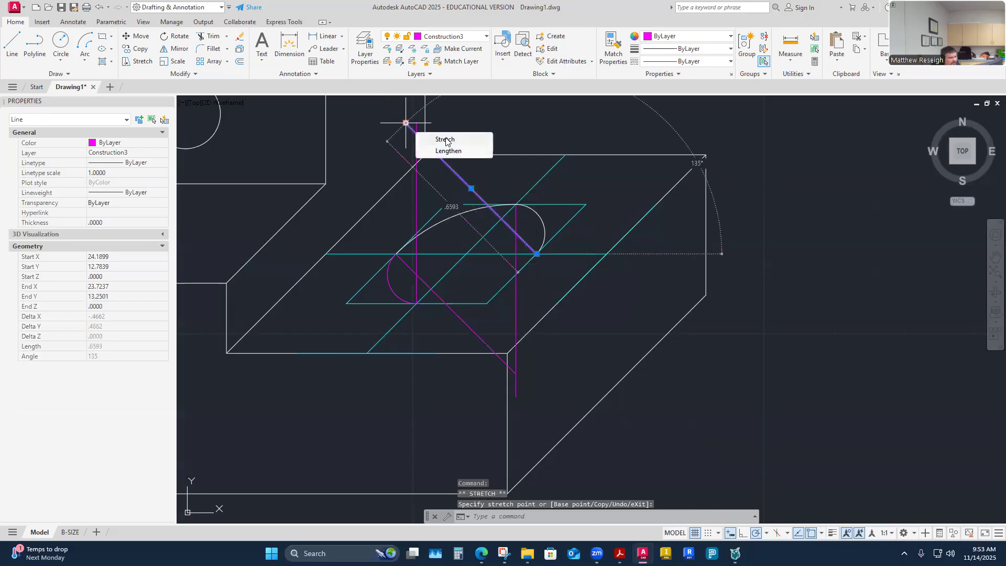
{"action": "key", "text": "Escape"}
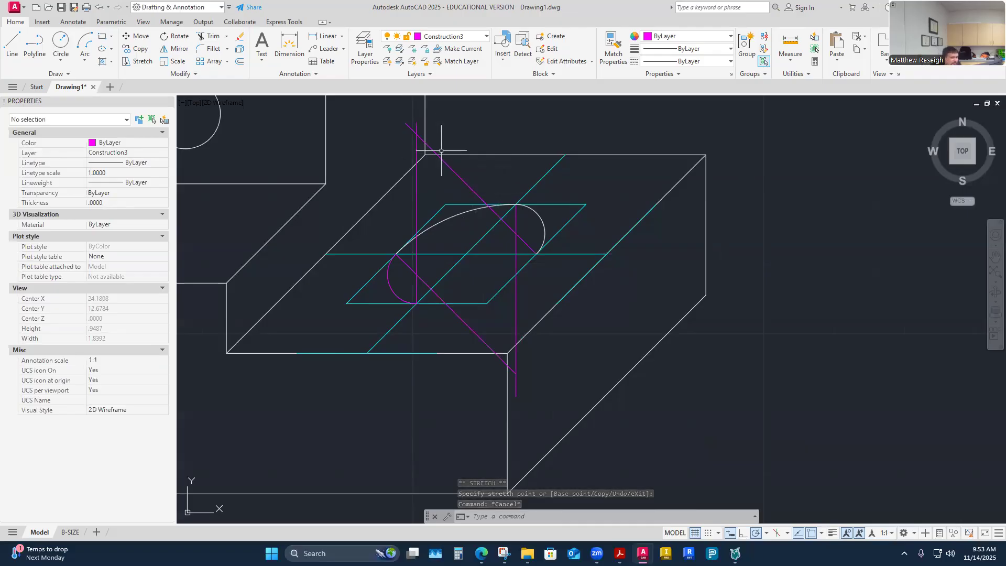
Step: Draw a large circle centred where the lengthened magenta lines cross, through the midpoint of the parallelogram's front edge
{"action": "scroll", "coordinate": [411, 108], "scroll_direction": "up", "scroll_amount": 1}
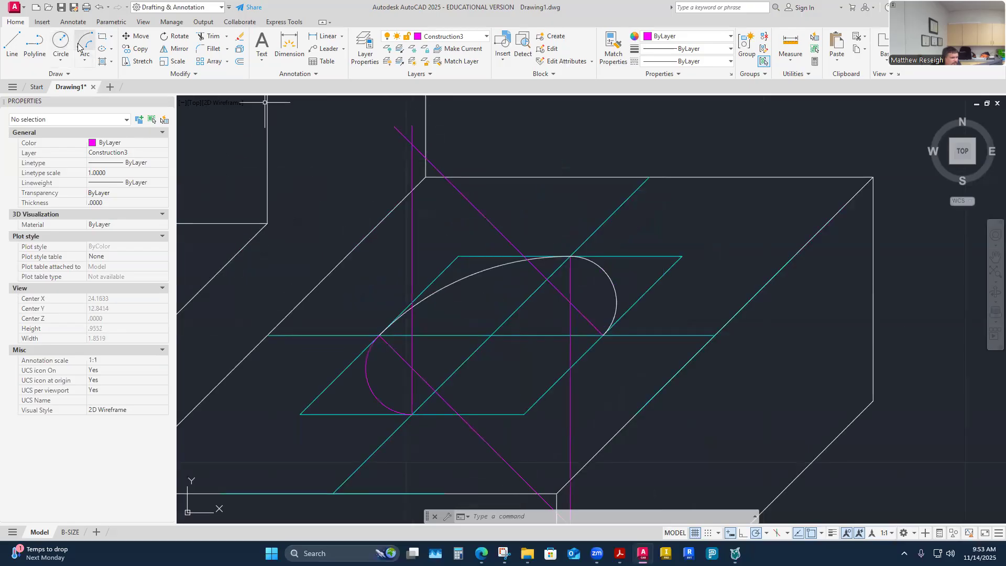
{"action": "left_click", "coordinate": [59, 41]}
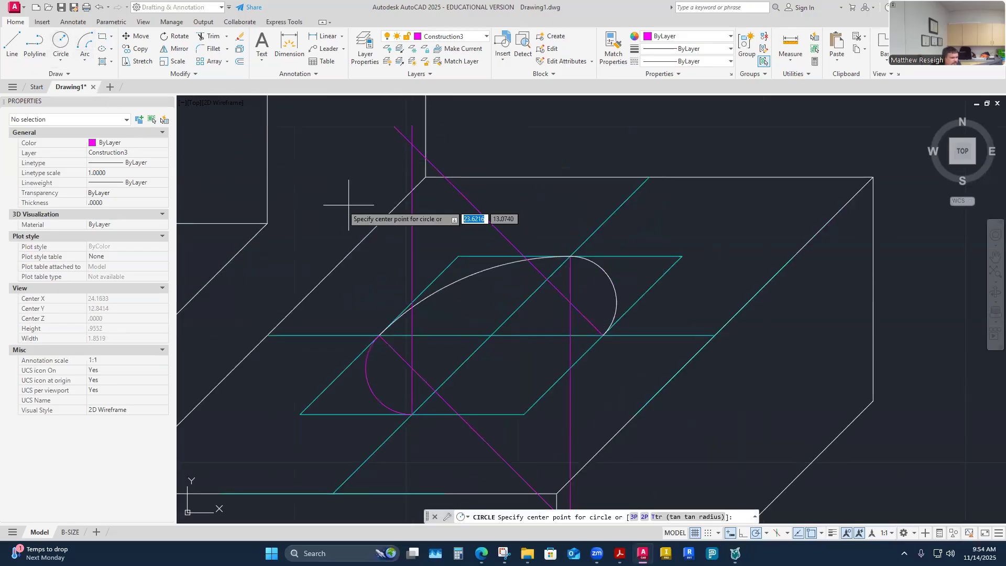
{"action": "left_click", "coordinate": [412, 144]}
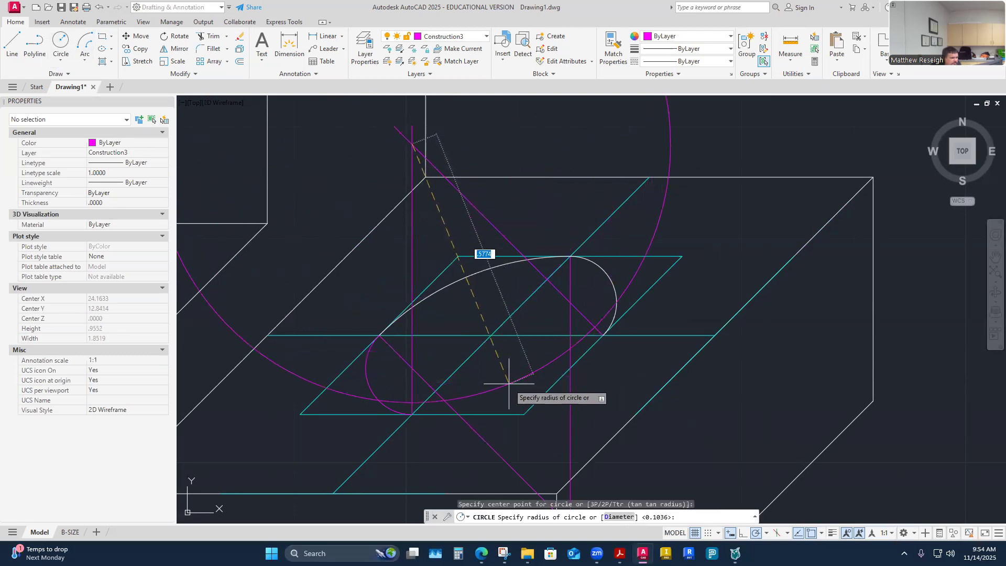
{"action": "left_click", "coordinate": [412, 413]}
Step: Trim away the large magenta circle's portions from the midpoint of the parallelogram's front edge around its left side and across the rear block
{"action": "scroll", "coordinate": [460, 347], "scroll_direction": "down", "scroll_amount": 2}
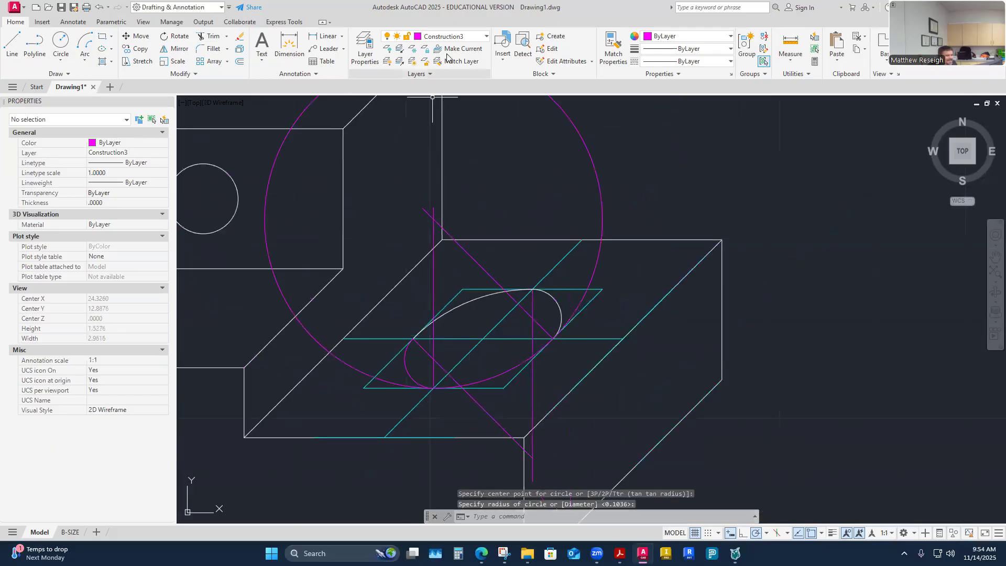
{"action": "left_click", "coordinate": [209, 36]}
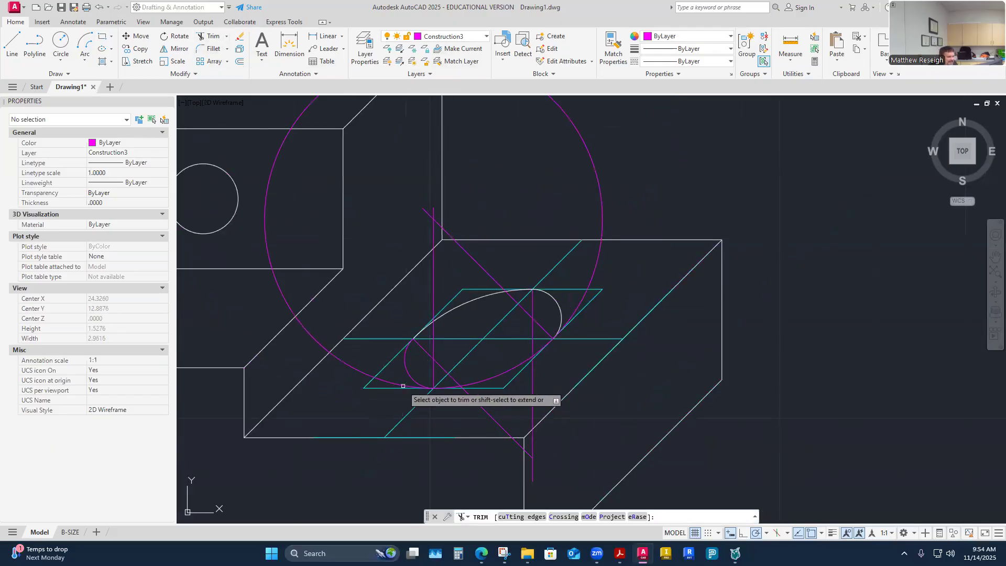
{"action": "left_click", "coordinate": [398, 387]}
{"action": "left_click", "coordinate": [352, 366]}
{"action": "left_click", "coordinate": [314, 338]}
{"action": "left_click", "coordinate": [280, 289]}
{"action": "left_click", "coordinate": [265, 192]}
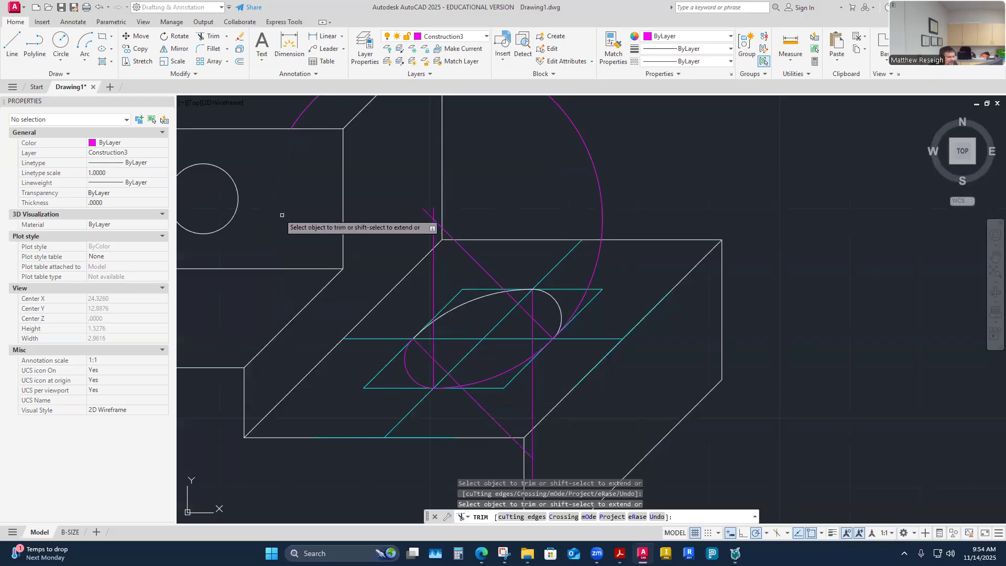
{"action": "scroll", "coordinate": [275, 212], "scroll_direction": "down", "scroll_amount": 2}
{"action": "left_click", "coordinate": [299, 231]}
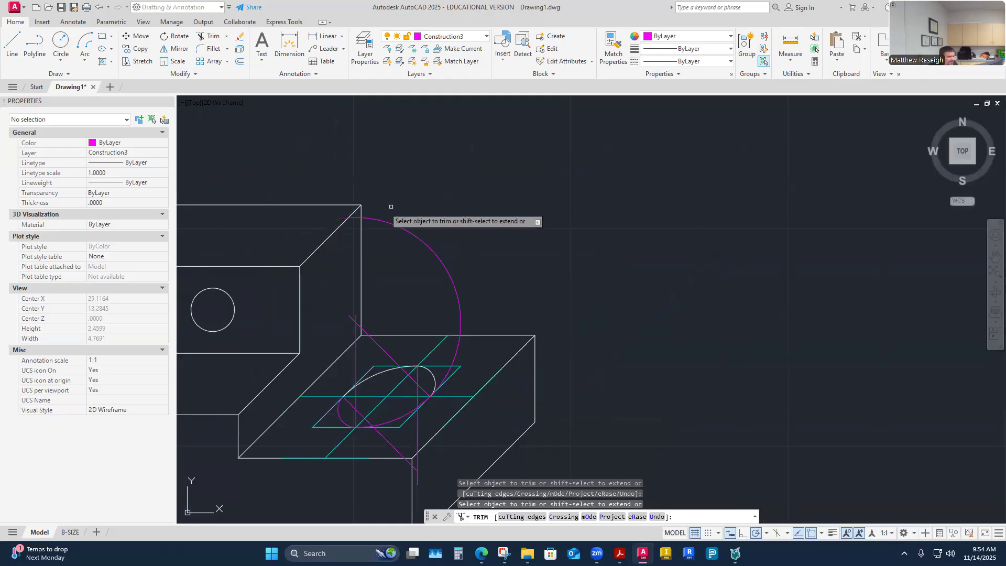
Step: Trim off the large circle's remaining upper and right portions, keeping only the arc between the midpoints of the parallelogram's front and right edges
{"action": "scroll", "coordinate": [362, 222], "scroll_direction": "up", "scroll_amount": 4}
{"action": "left_click", "coordinate": [410, 217]}
{"action": "scroll", "coordinate": [414, 220], "scroll_direction": "down", "scroll_amount": 4}
{"action": "scroll", "coordinate": [482, 270], "scroll_direction": "up", "scroll_amount": 1}
{"action": "left_click", "coordinate": [490, 288]}
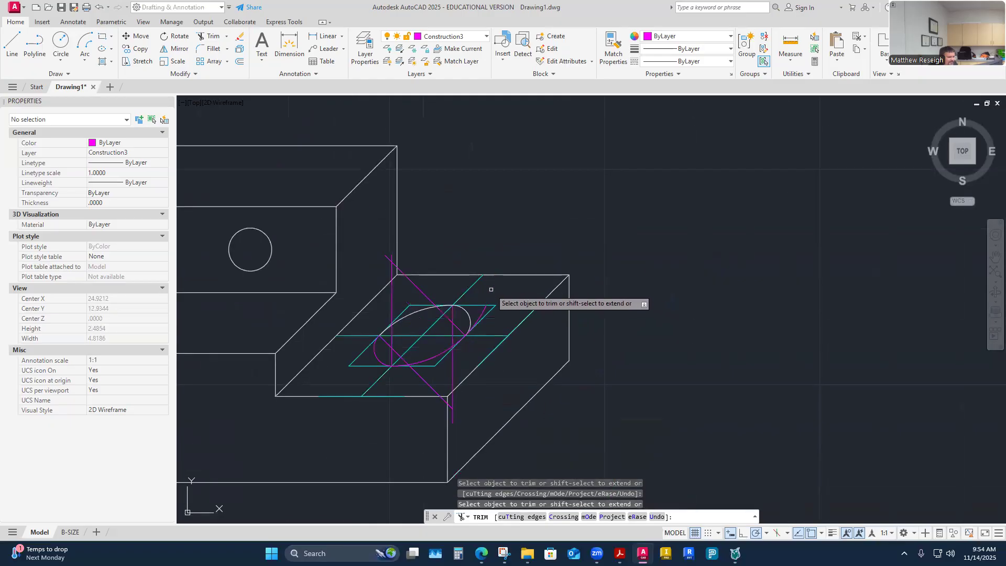
{"action": "scroll", "coordinate": [487, 296], "scroll_direction": "up", "scroll_amount": 2}
{"action": "scroll", "coordinate": [474, 302], "scroll_direction": "down", "scroll_amount": 2}
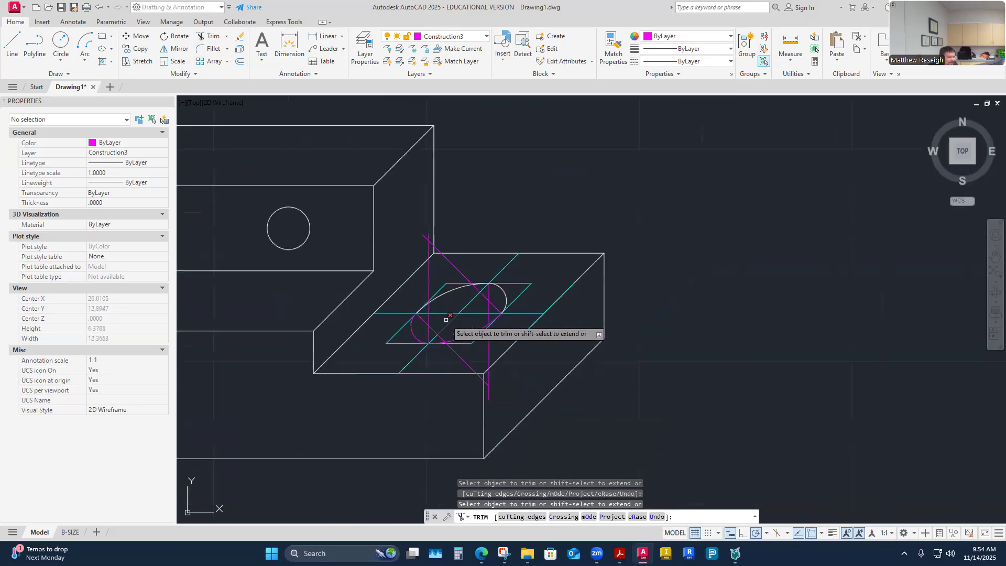
{"action": "key", "text": "Escape"}
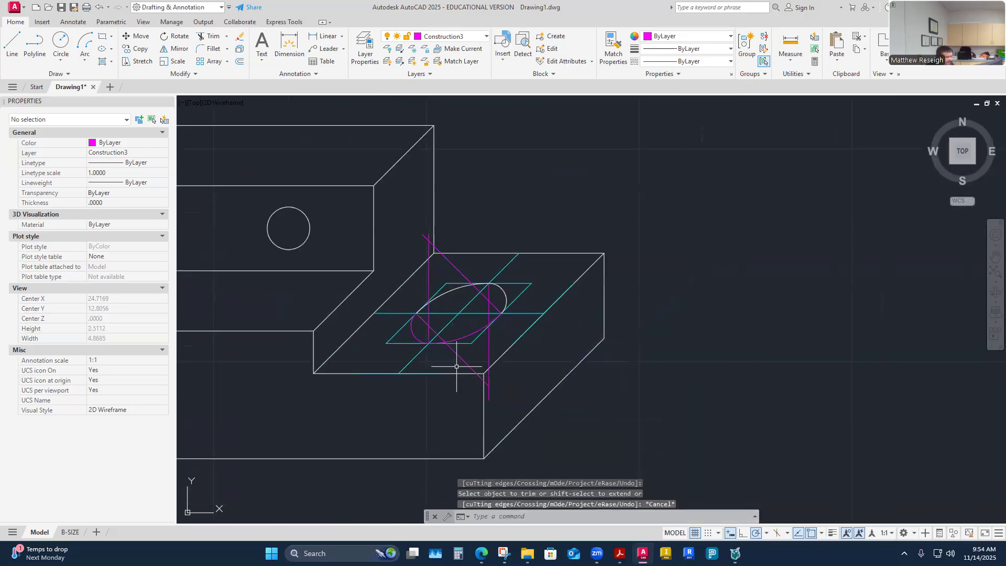
Step: Match the hole's two magenta arcs to the properties of the white back edge of the lower step face
{"action": "scroll", "coordinate": [451, 355], "scroll_direction": "up", "scroll_amount": 2}
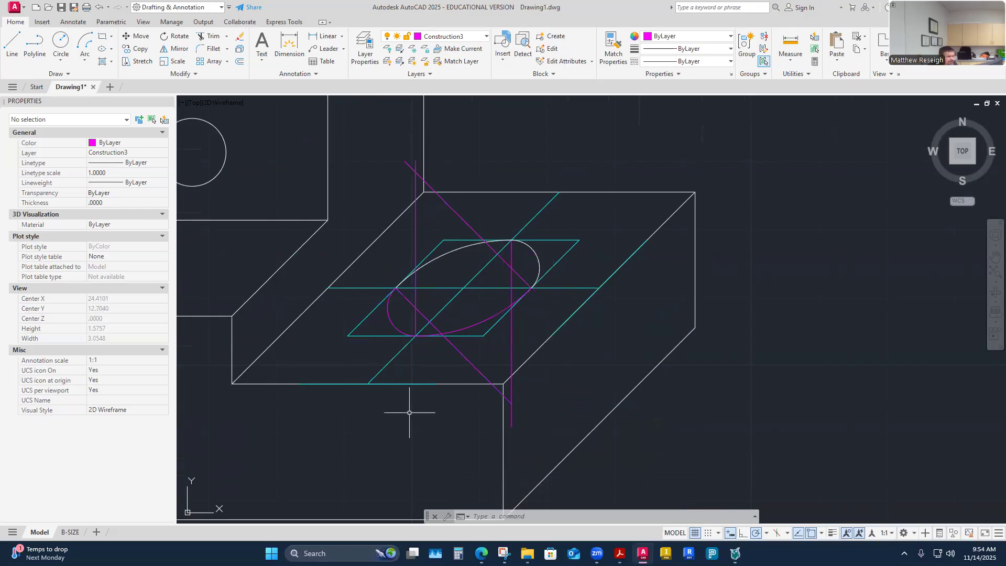
{"action": "scroll", "coordinate": [390, 325], "scroll_direction": "up", "scroll_amount": 3}
{"action": "scroll", "coordinate": [388, 321], "scroll_direction": "down", "scroll_amount": 3}
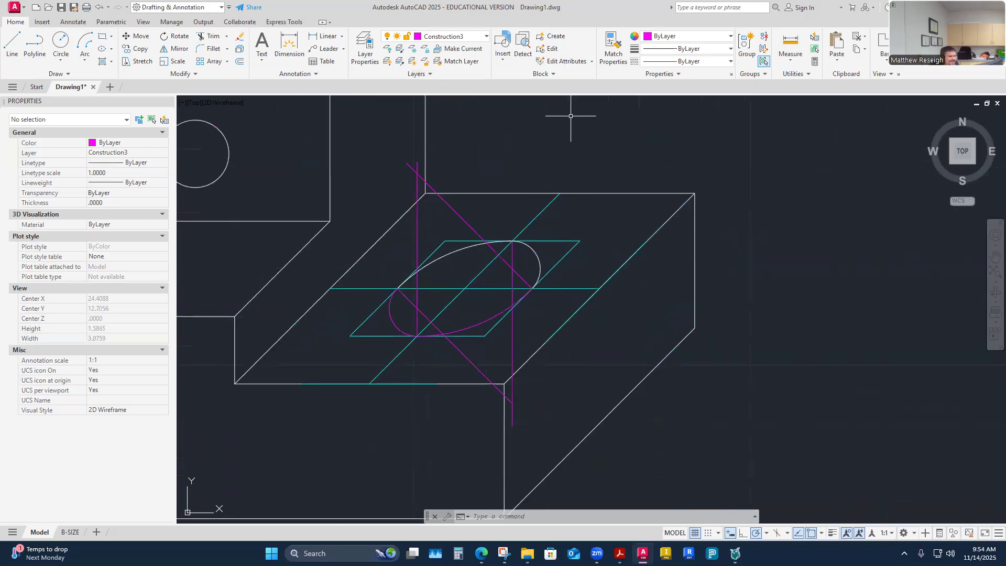
{"action": "left_click", "coordinate": [612, 46]}
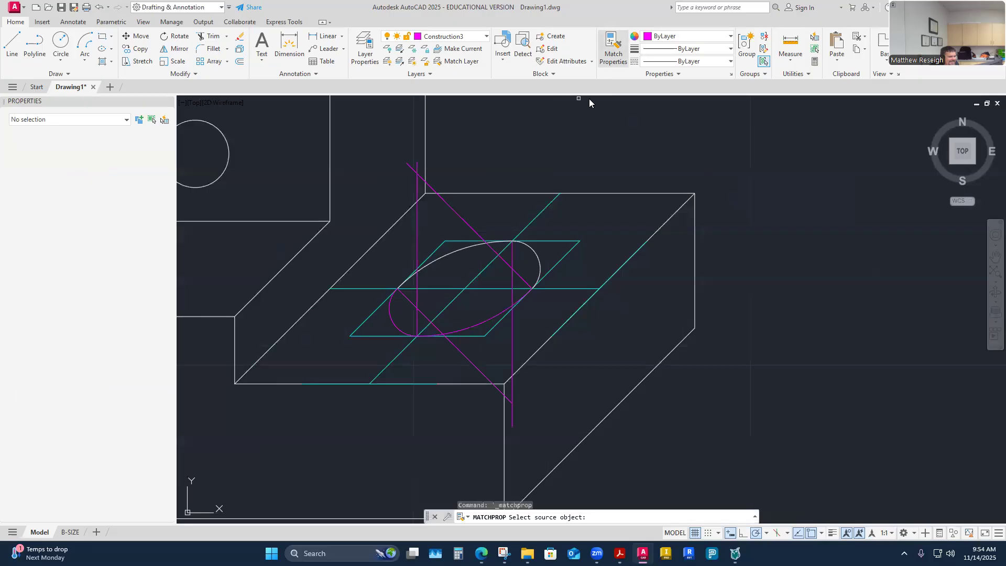
{"action": "left_click", "coordinate": [511, 192]}
{"action": "scroll", "coordinate": [518, 231], "scroll_direction": "up", "scroll_amount": 4}
{"action": "scroll", "coordinate": [524, 289], "scroll_direction": "down", "scroll_amount": 2}
{"action": "scroll", "coordinate": [525, 341], "scroll_direction": "up", "scroll_amount": 2}
{"action": "left_click", "coordinate": [576, 287]}
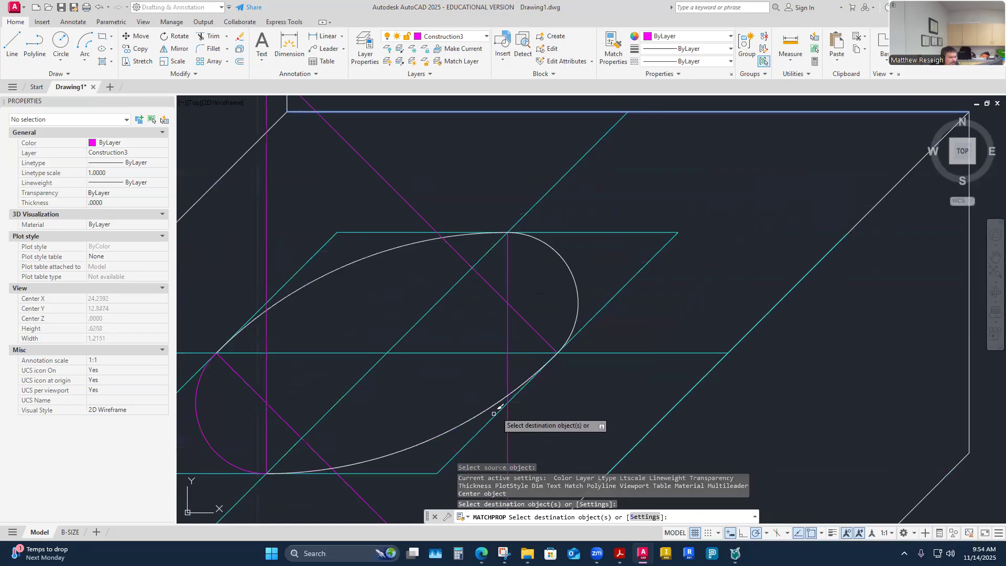
{"action": "left_click", "coordinate": [455, 428]}
{"action": "left_click", "coordinate": [202, 435]}
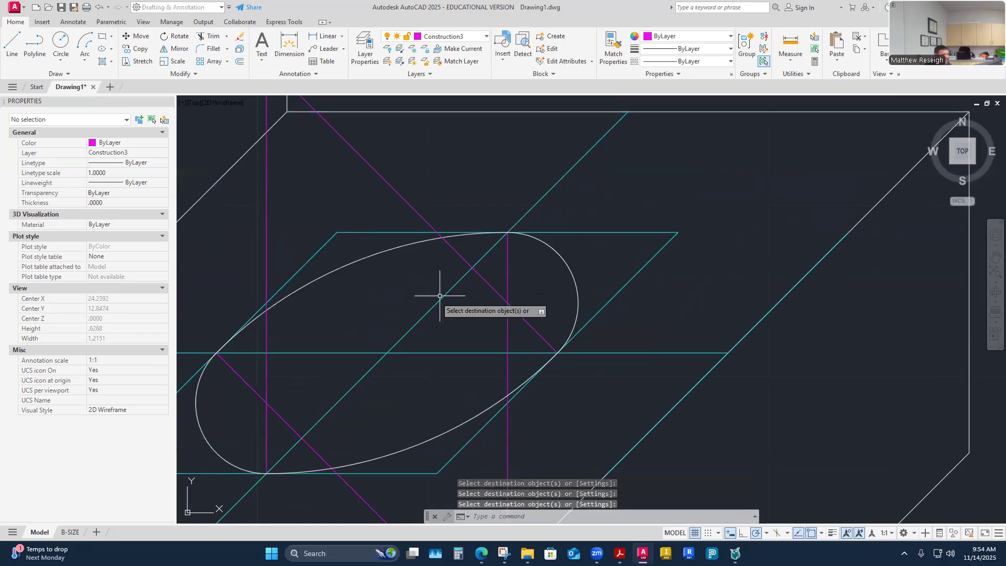
{"action": "key", "text": "Escape"}
{"action": "key", "text": "Escape"}
{"action": "scroll", "coordinate": [445, 293], "scroll_direction": "down", "scroll_amount": 5}
{"action": "scroll", "coordinate": [441, 309], "scroll_direction": "up", "scroll_amount": 3}
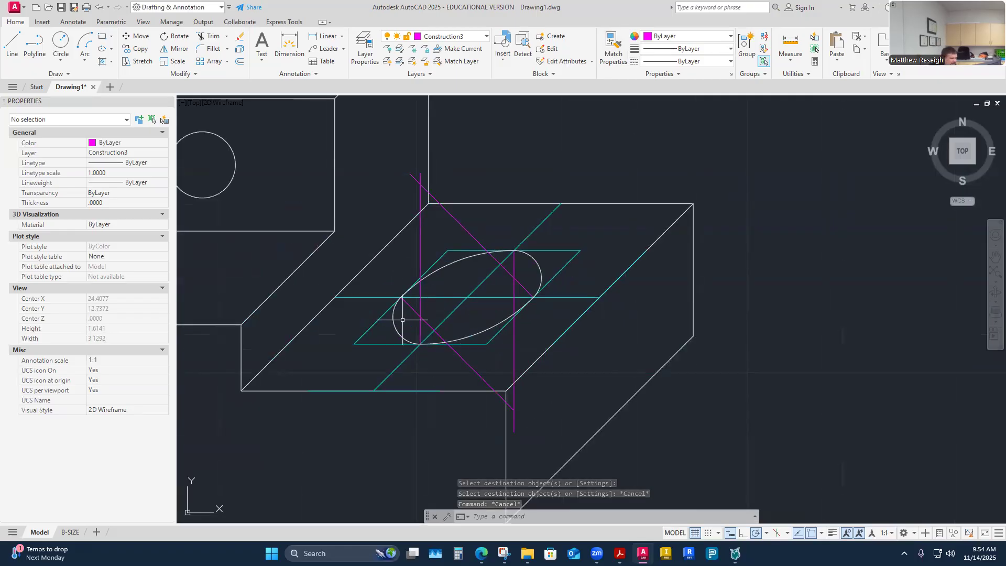
Step: Turn off the current Construction3 layer and the Construction2 layer
{"action": "left_click", "coordinate": [487, 37]}
{"action": "left_click", "coordinate": [391, 151]}
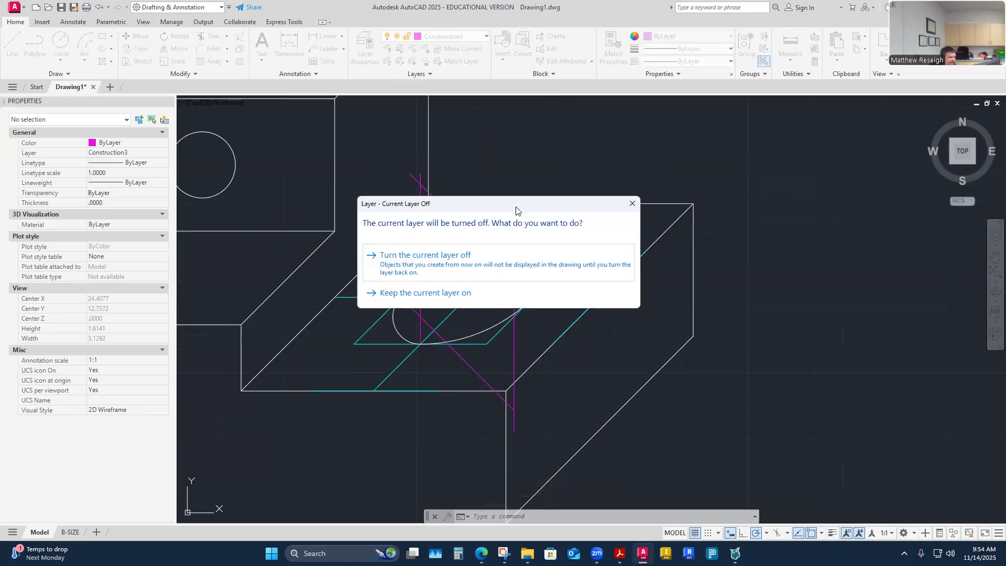
{"action": "left_click", "coordinate": [456, 269]}
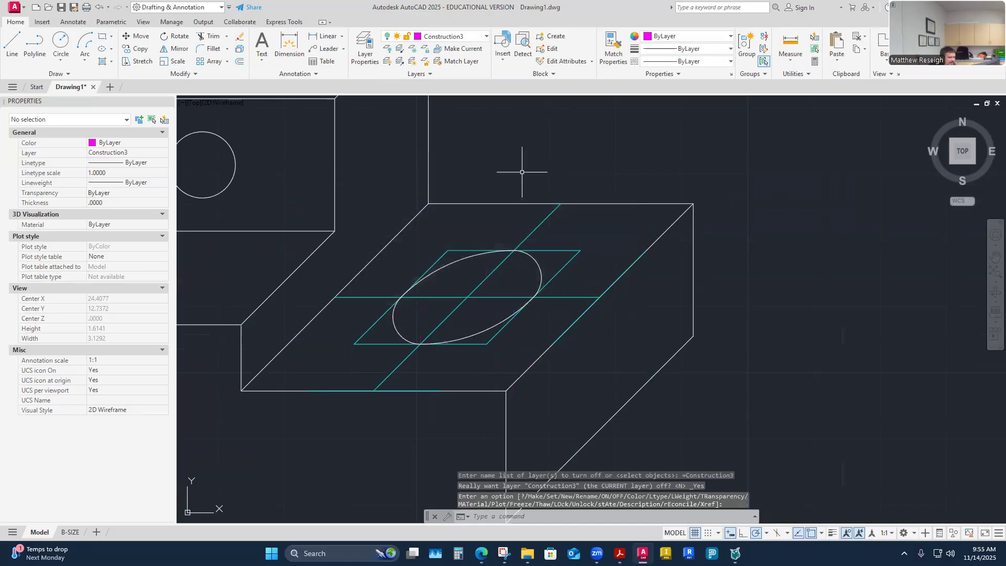
{"action": "left_click", "coordinate": [486, 37]}
{"action": "left_click", "coordinate": [388, 137]}
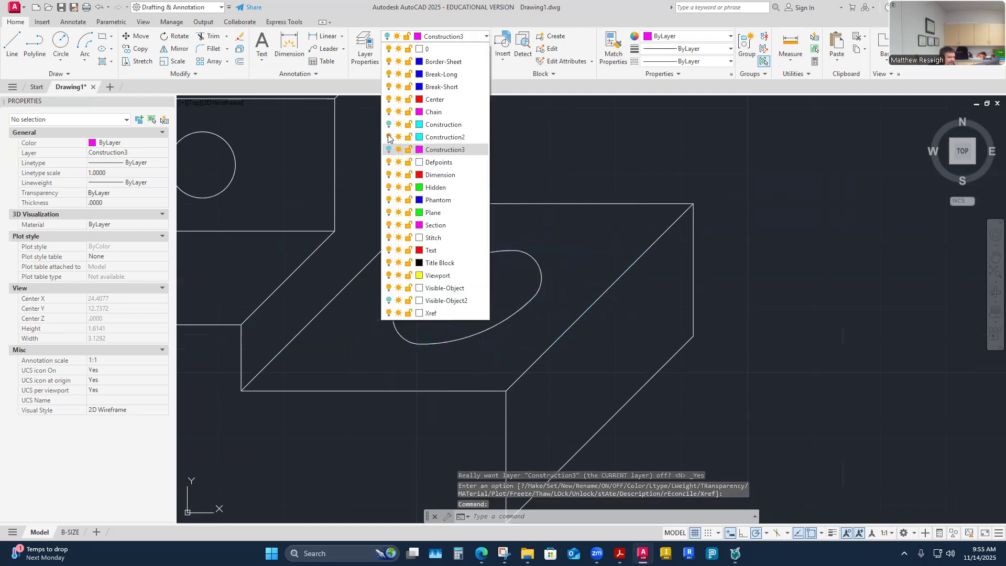
Step: Turn on the Visible-Object2 layer
{"action": "left_click", "coordinate": [486, 36]}
{"action": "left_click", "coordinate": [389, 300]}
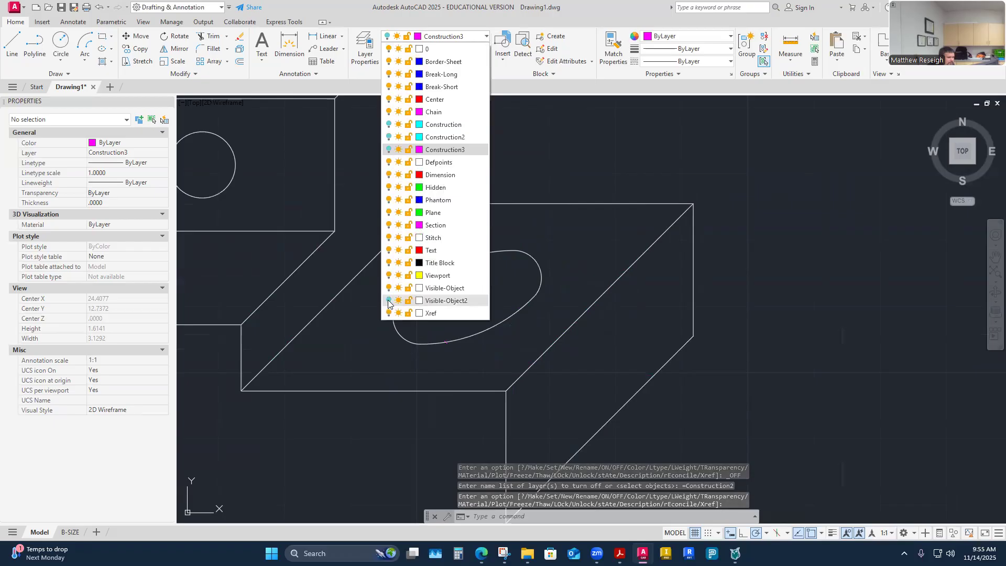
{"action": "left_click", "coordinate": [388, 301]}
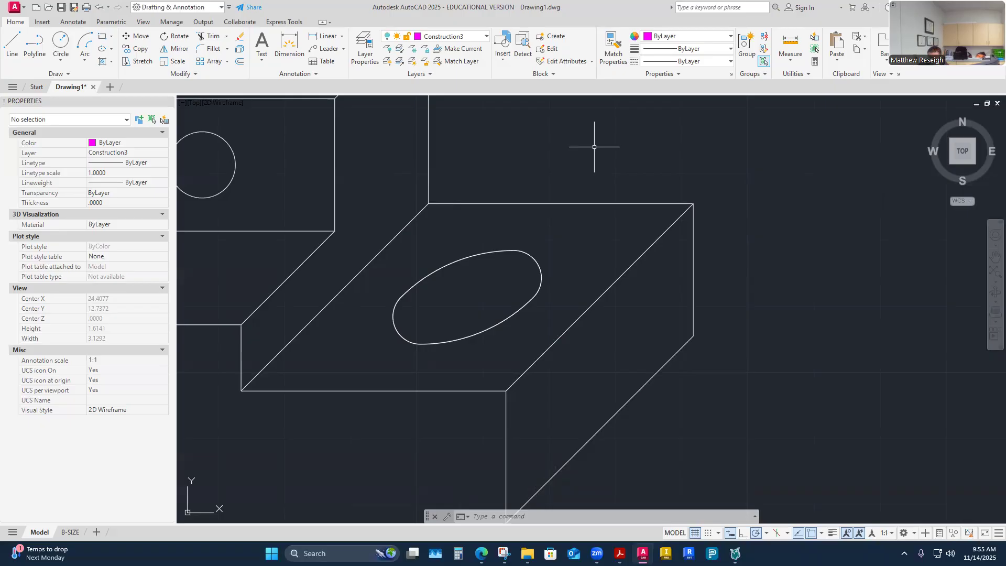
{"action": "scroll", "coordinate": [516, 438], "scroll_direction": "down", "scroll_amount": 8}
{"action": "scroll", "coordinate": [501, 312], "scroll_direction": "up", "scroll_amount": 4}
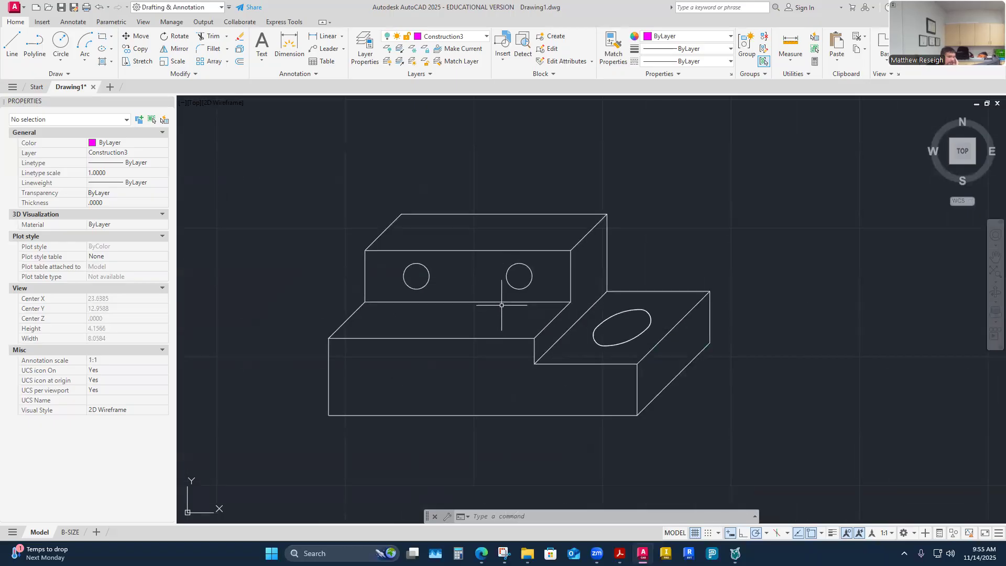
{"action": "scroll", "coordinate": [501, 305], "scroll_direction": "down", "scroll_amount": 13}
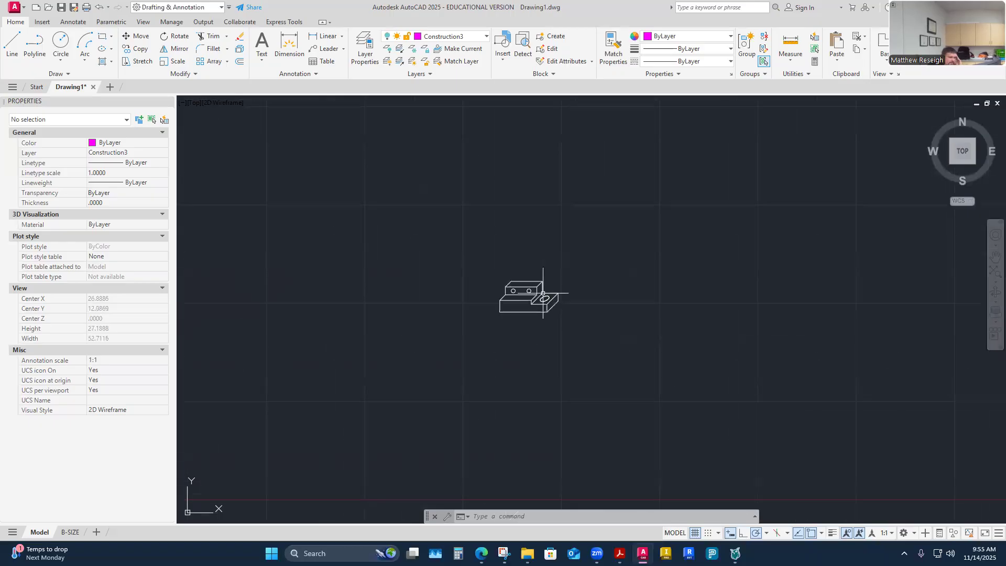
{"action": "scroll", "coordinate": [502, 303], "scroll_direction": "up", "scroll_amount": 5}
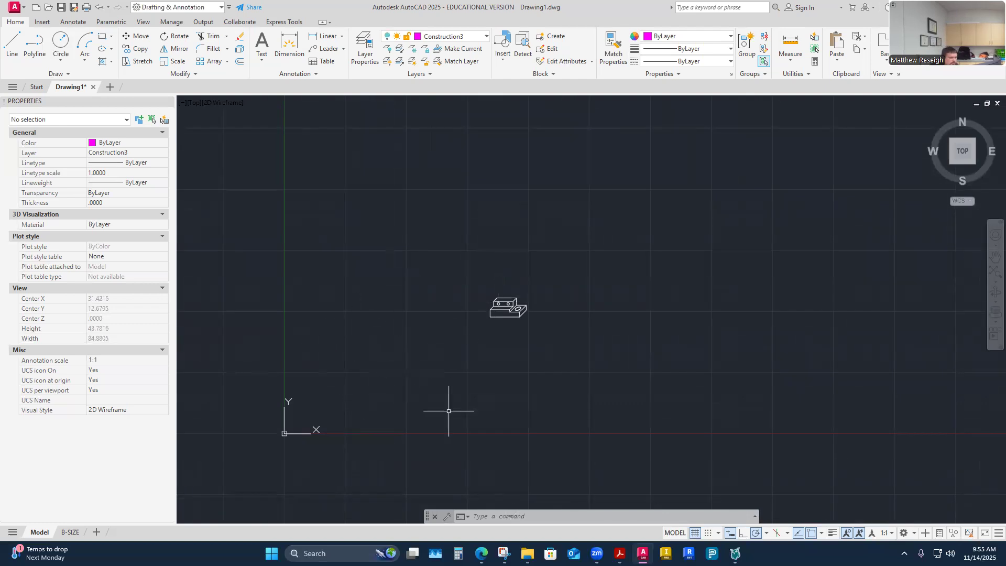
{"action": "scroll", "coordinate": [483, 324], "scroll_direction": "up", "scroll_amount": 6}
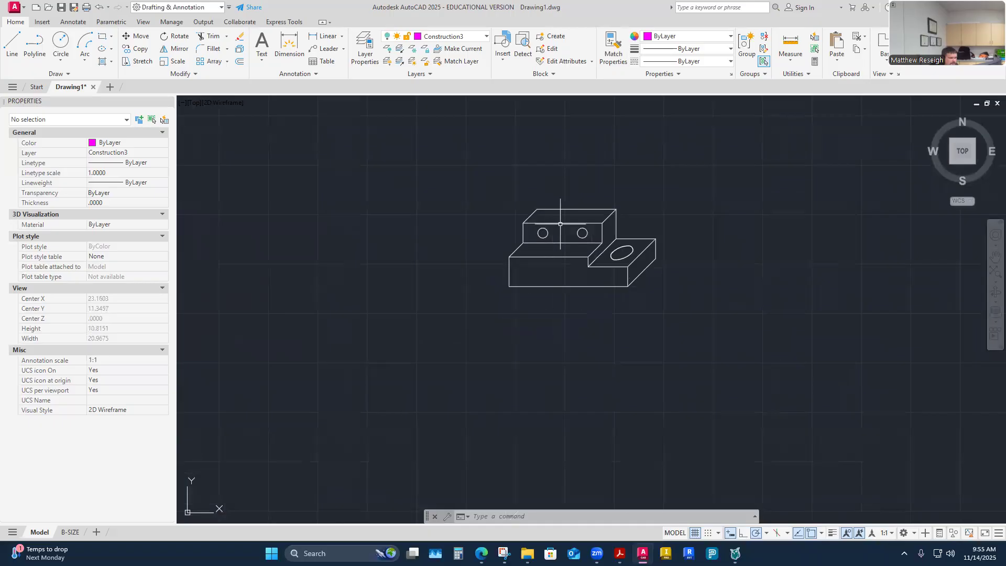
Step: Switch to the CADD 1108 Offset Block assignment in the browser, examine its isometric and completed drawings, and return to AutoCAD
{"action": "mouse_move", "coordinate": [481, 553]}
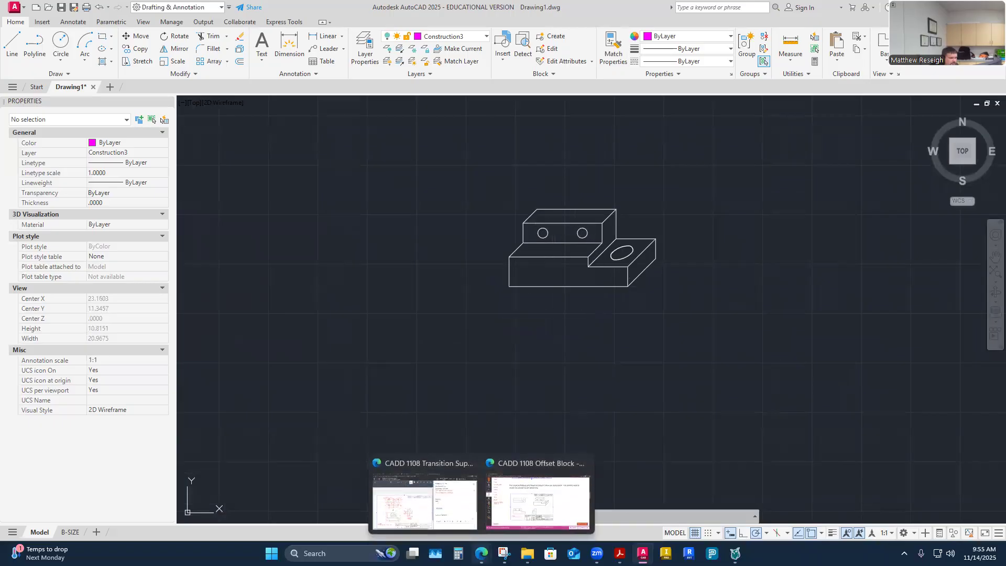
{"action": "left_click", "coordinate": [532, 516]}
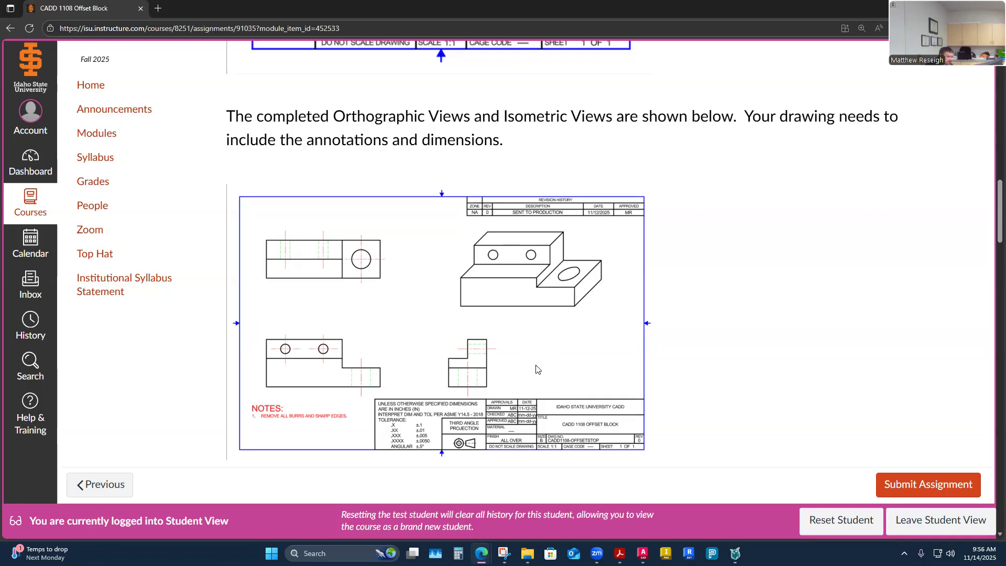
{"action": "scroll", "coordinate": [617, 268], "scroll_direction": "up", "scroll_amount": 8}
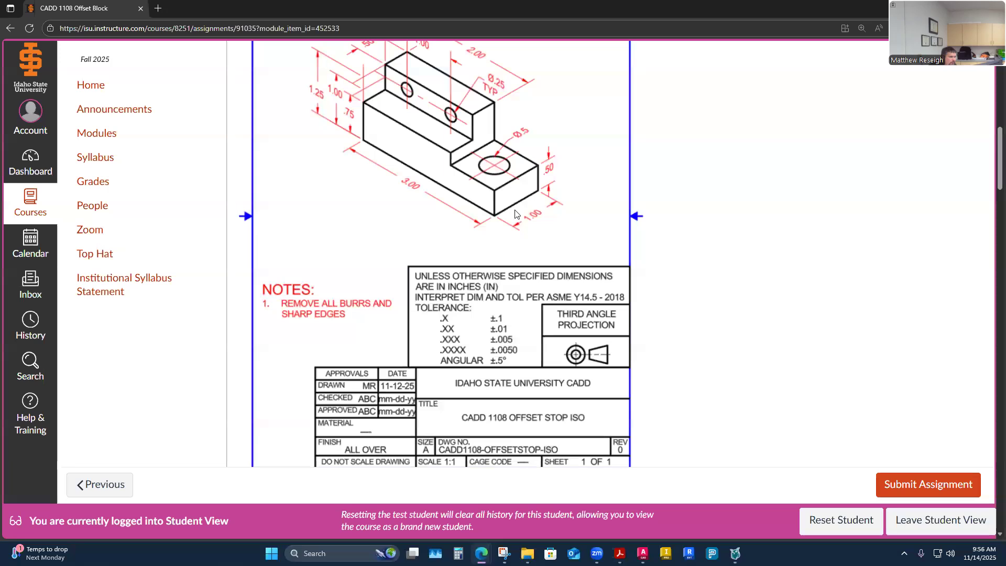
{"action": "scroll", "coordinate": [437, 253], "scroll_direction": "up", "scroll_amount": 1}
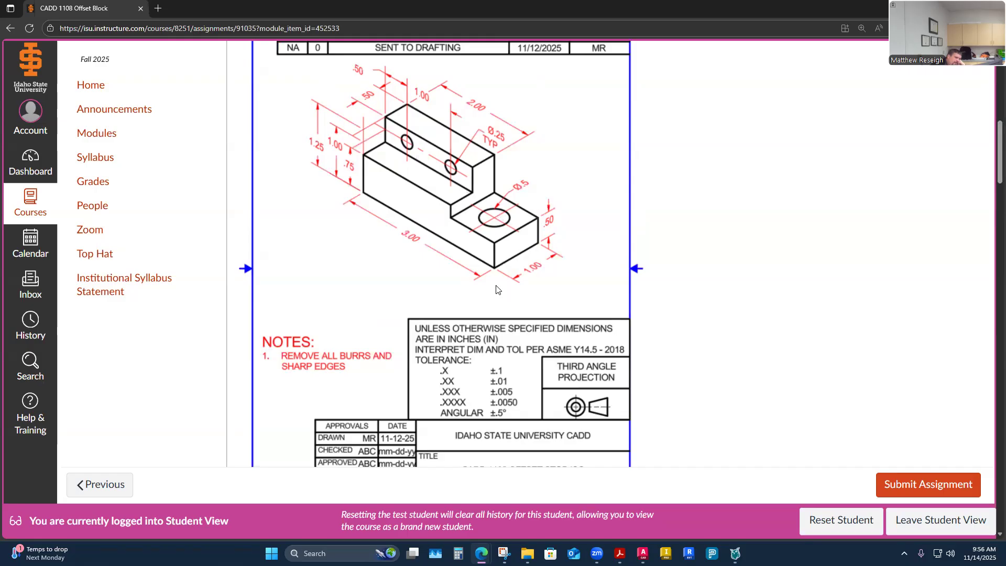
{"action": "scroll", "coordinate": [495, 286], "scroll_direction": "down", "scroll_amount": 1}
{"action": "scroll", "coordinate": [495, 286], "scroll_direction": "up", "scroll_amount": 3}
{"action": "scroll", "coordinate": [497, 275], "scroll_direction": "down", "scroll_amount": 12}
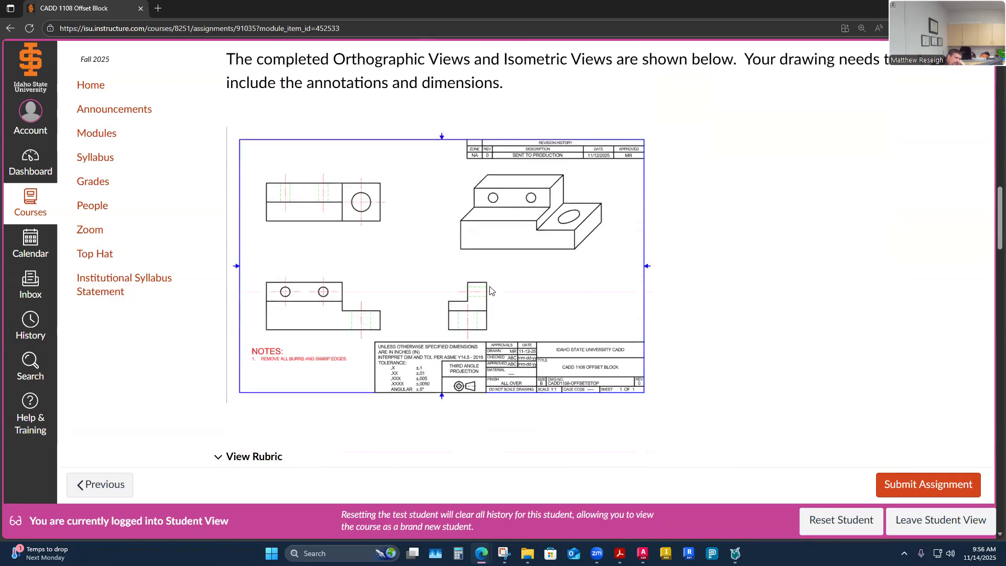
{"action": "scroll", "coordinate": [517, 241], "scroll_direction": "up", "scroll_amount": 1}
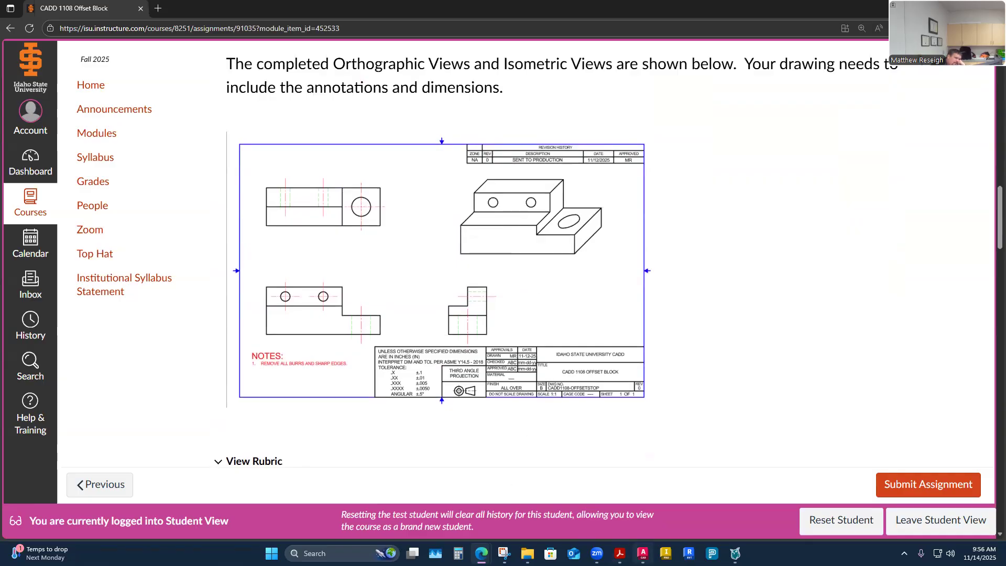
{"action": "left_click", "coordinate": [642, 553]}
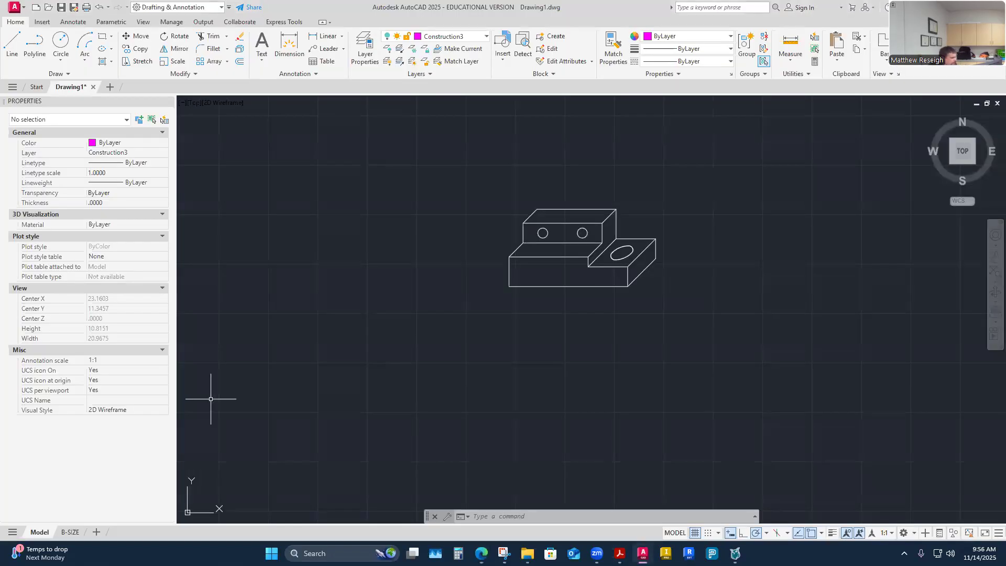